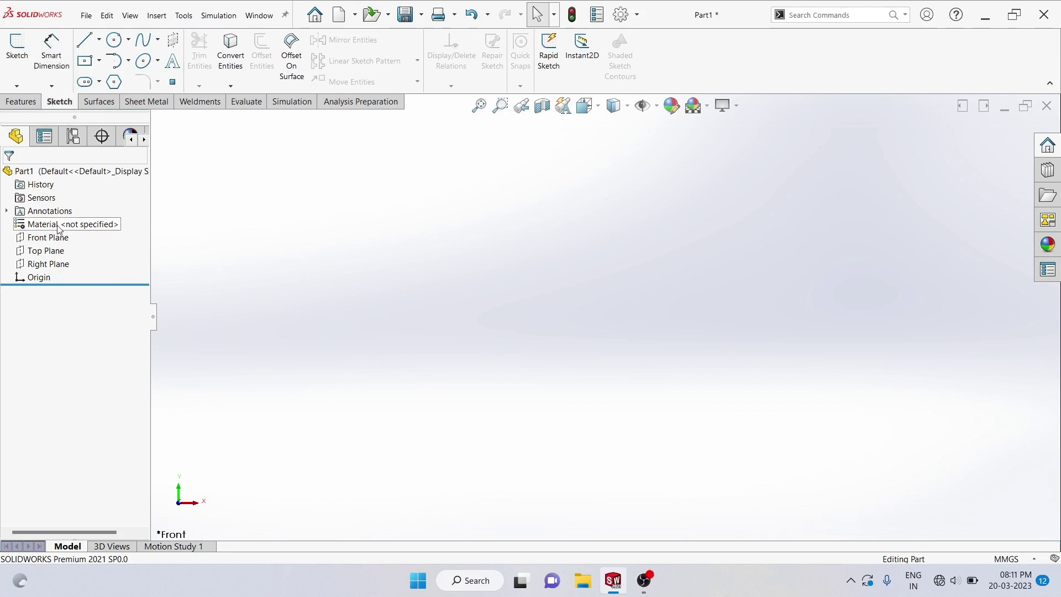
Step: On the Front Plane, sketch a corner rectangle from the origin, about 119.72 by 48.17 mm
left_click(50, 238)
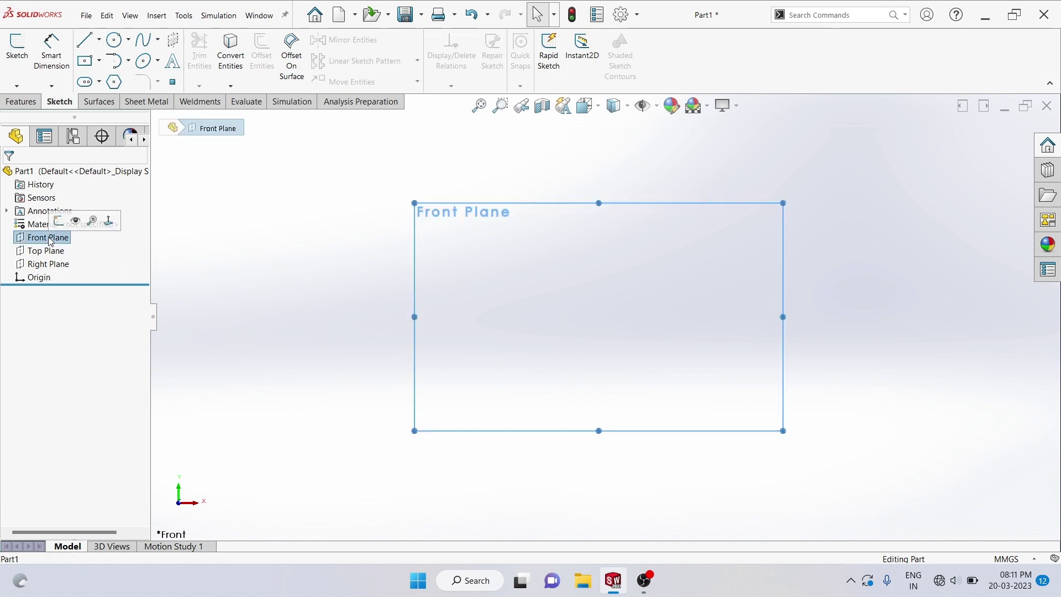
left_click(58, 222)
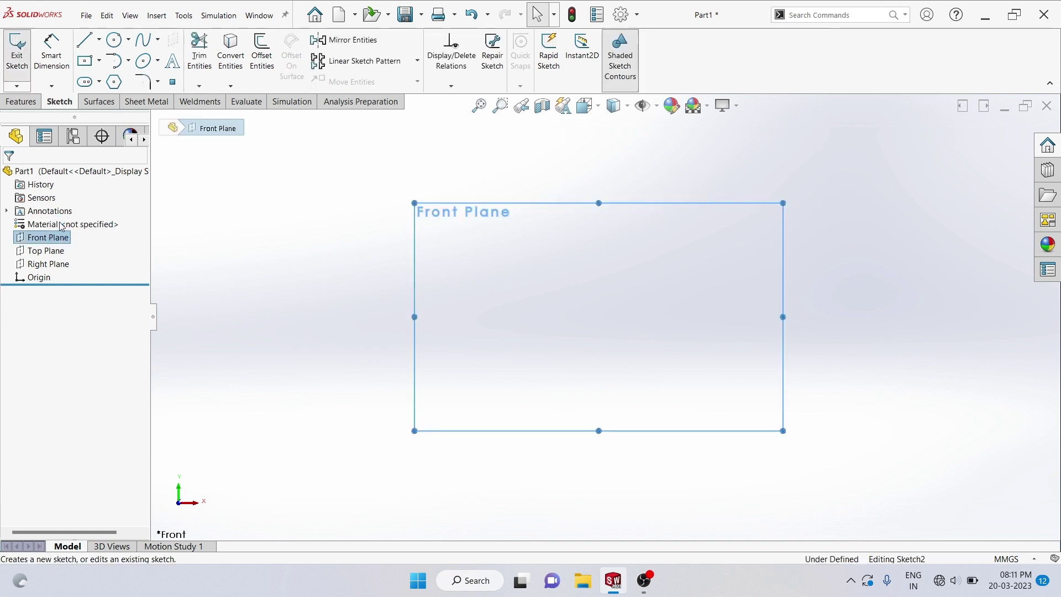
left_click(99, 63)
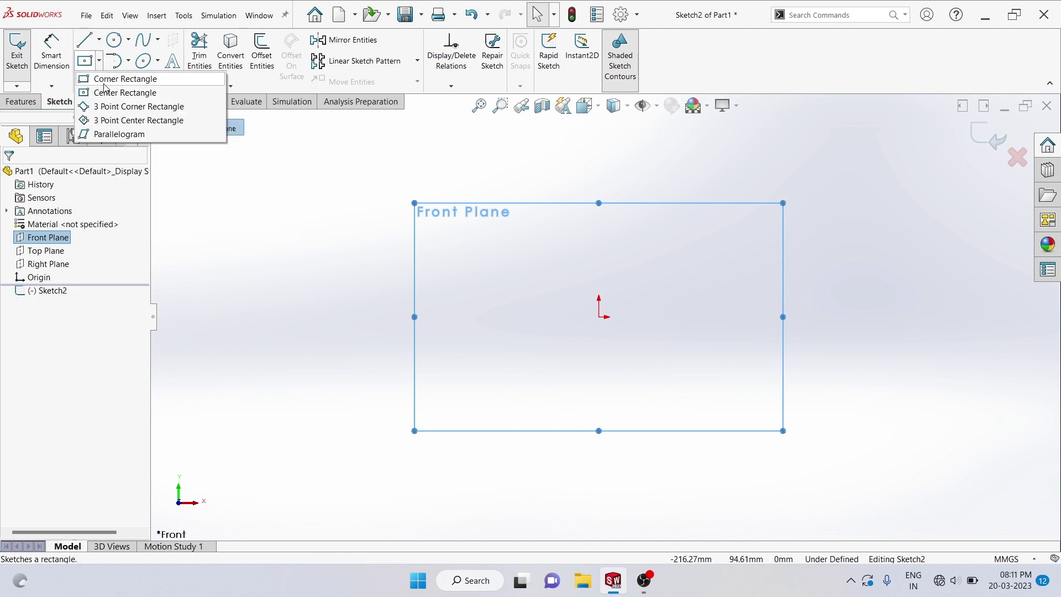
left_click(109, 80)
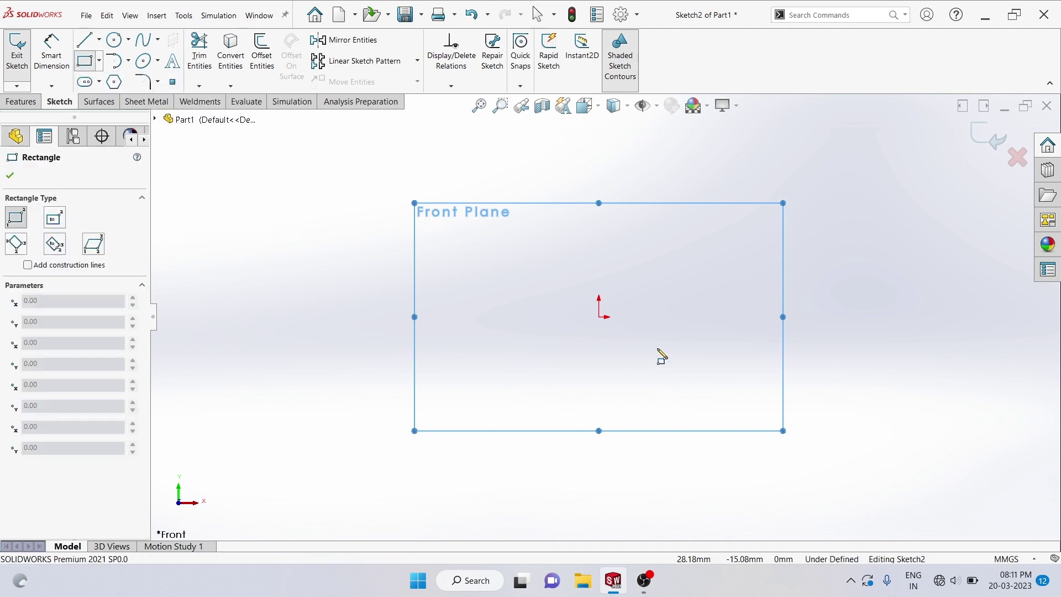
left_click(599, 317)
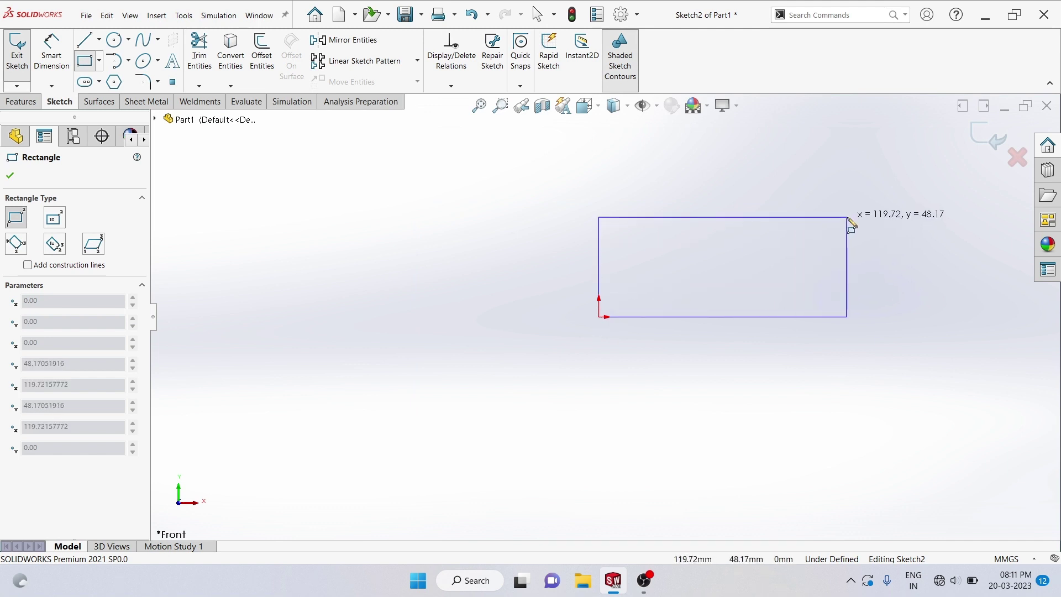
left_click(848, 218)
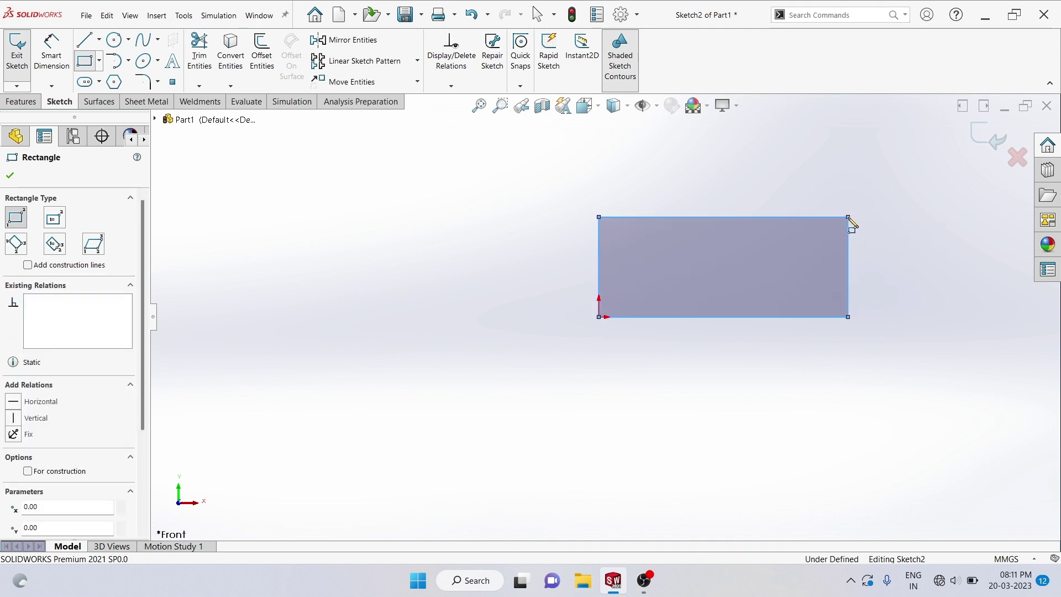
right_click(822, 168)
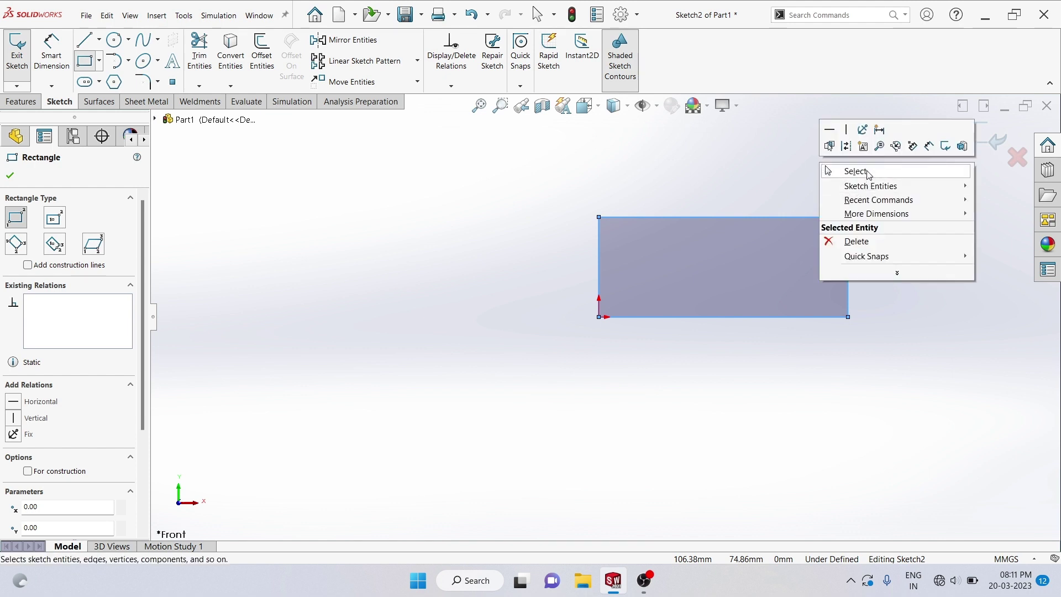
left_click(870, 175)
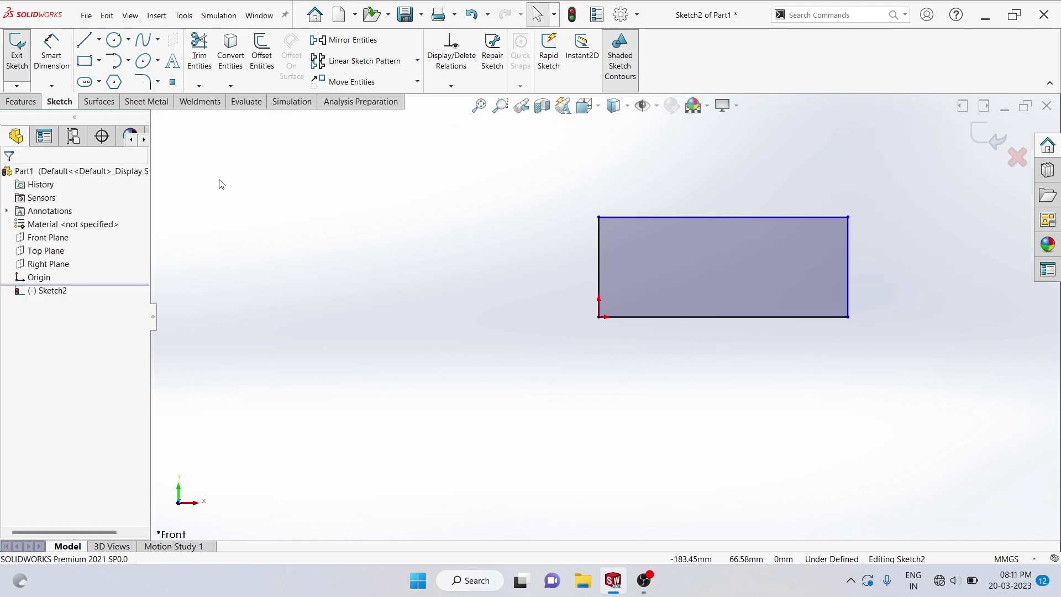
Step: Draw a smaller corner rectangle inside the first, resting on its bottom edge right of centre
left_click(86, 61)
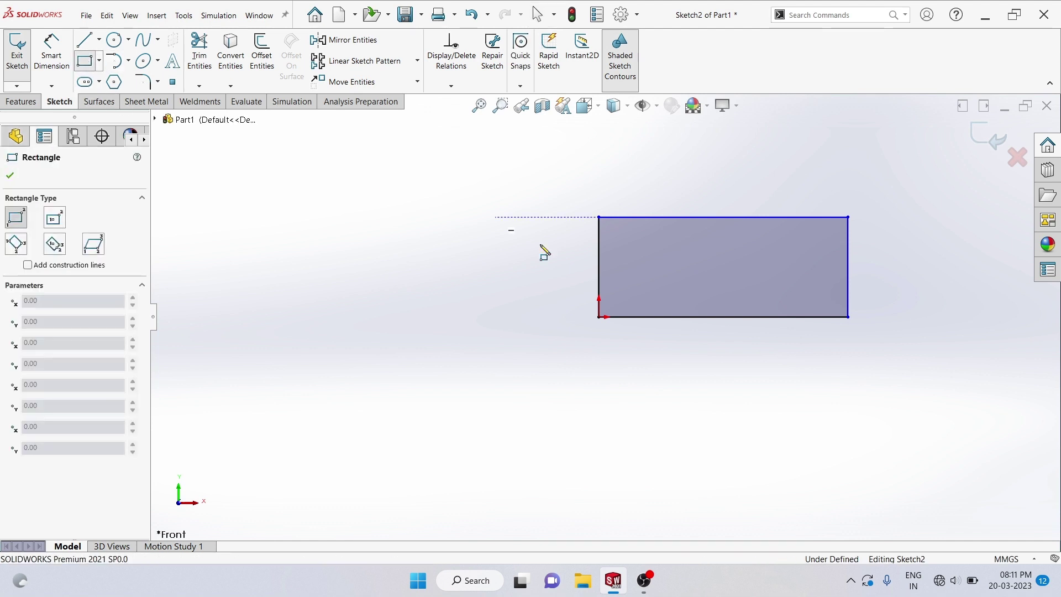
left_click(666, 317)
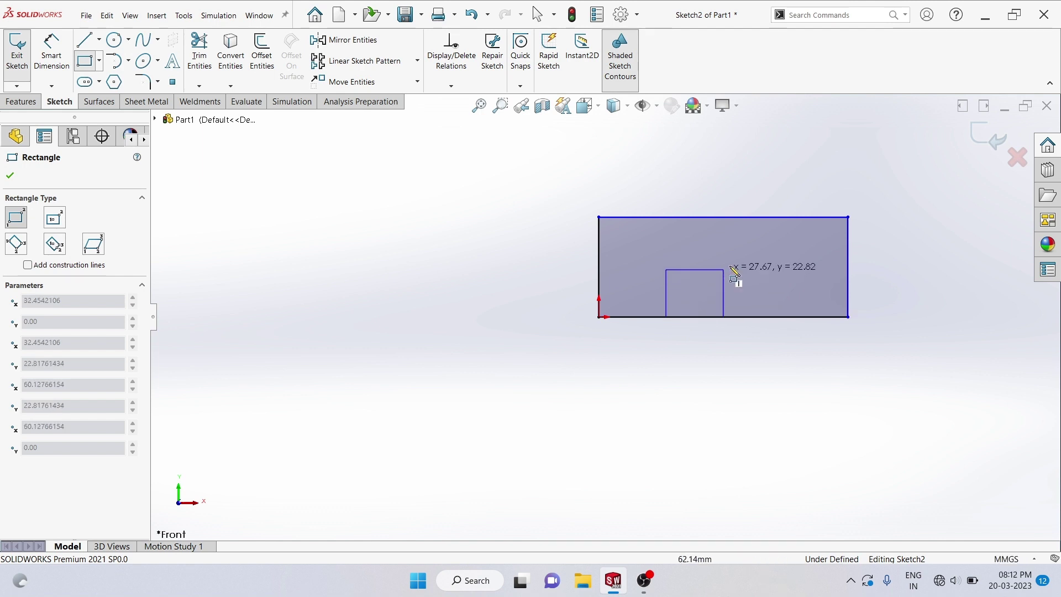
left_click(779, 265)
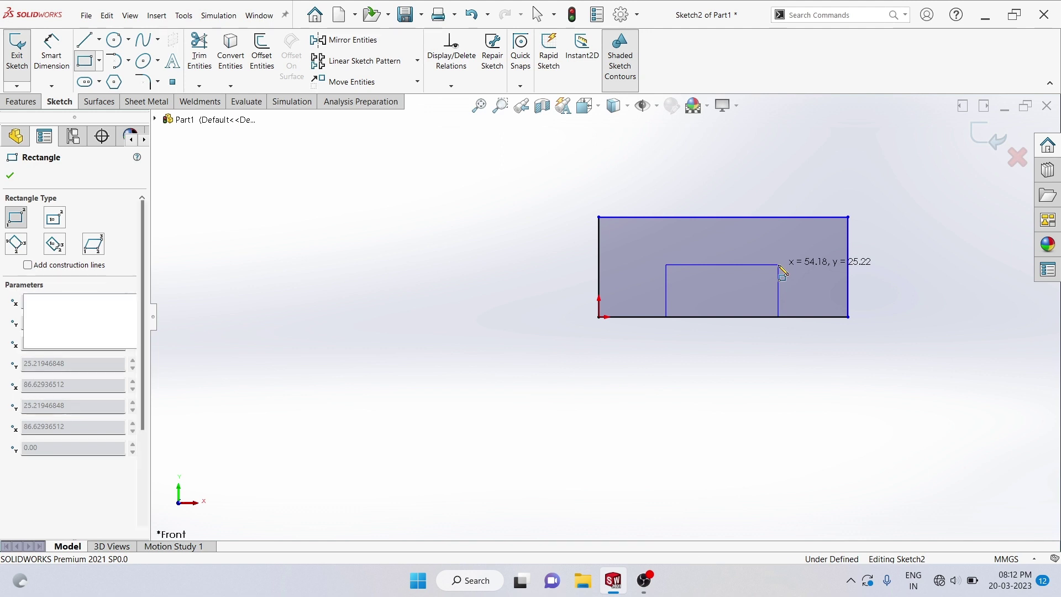
right_click(496, 273)
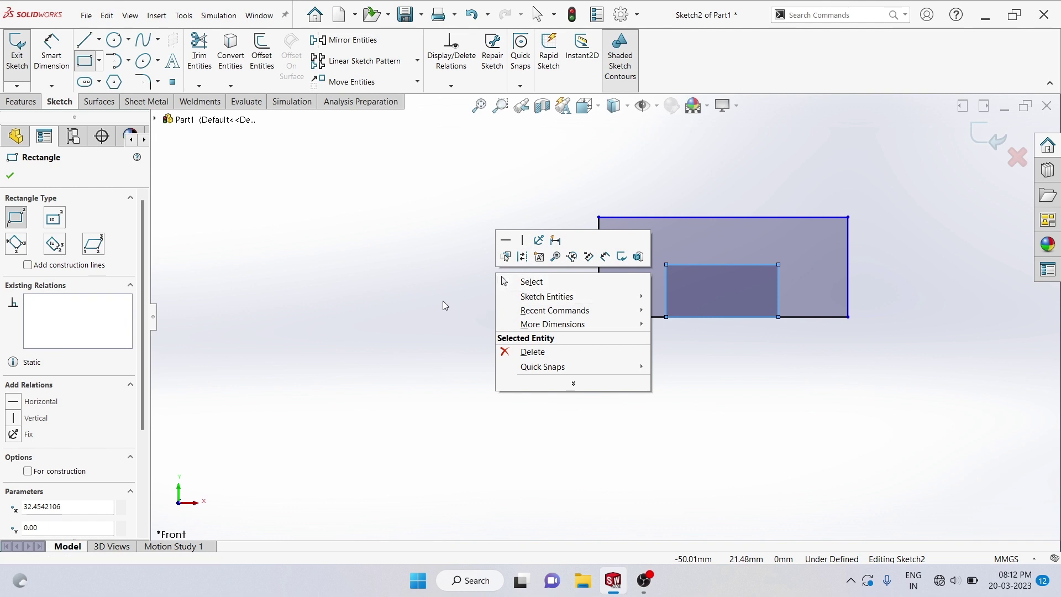
left_click(429, 327)
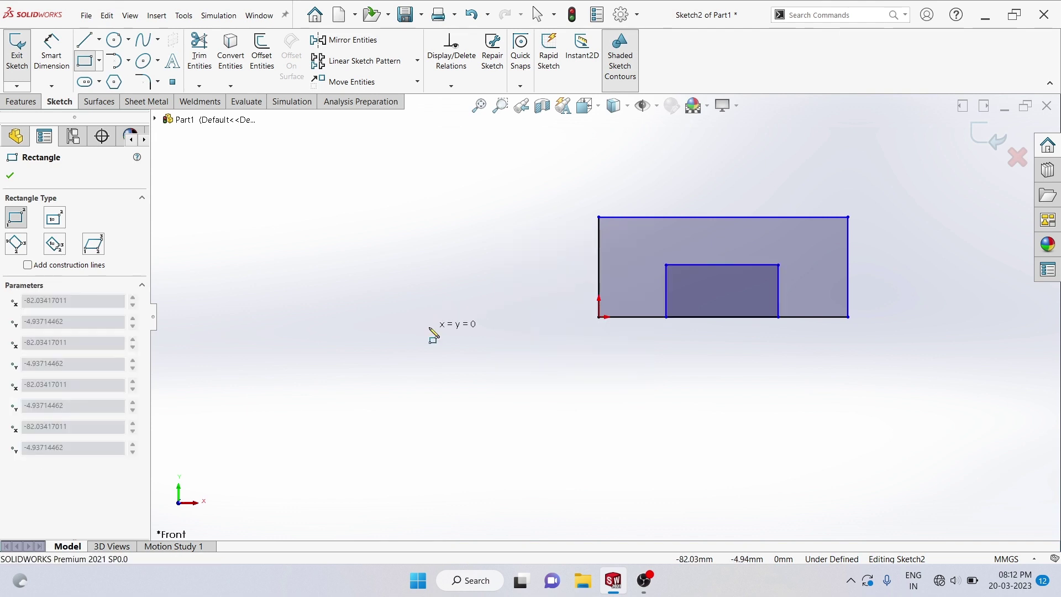
right_click(393, 262)
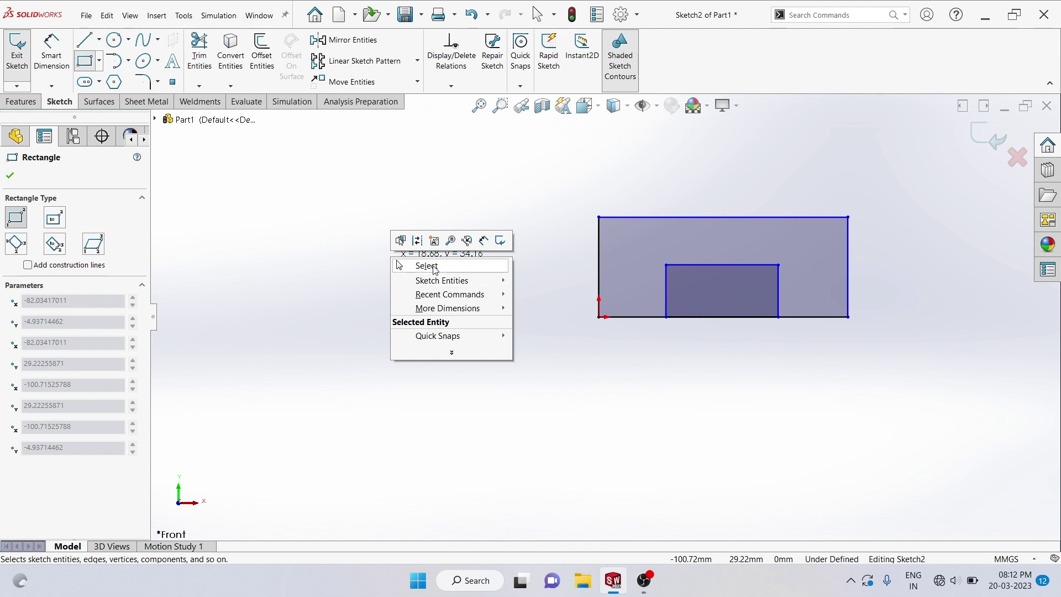
left_click(433, 266)
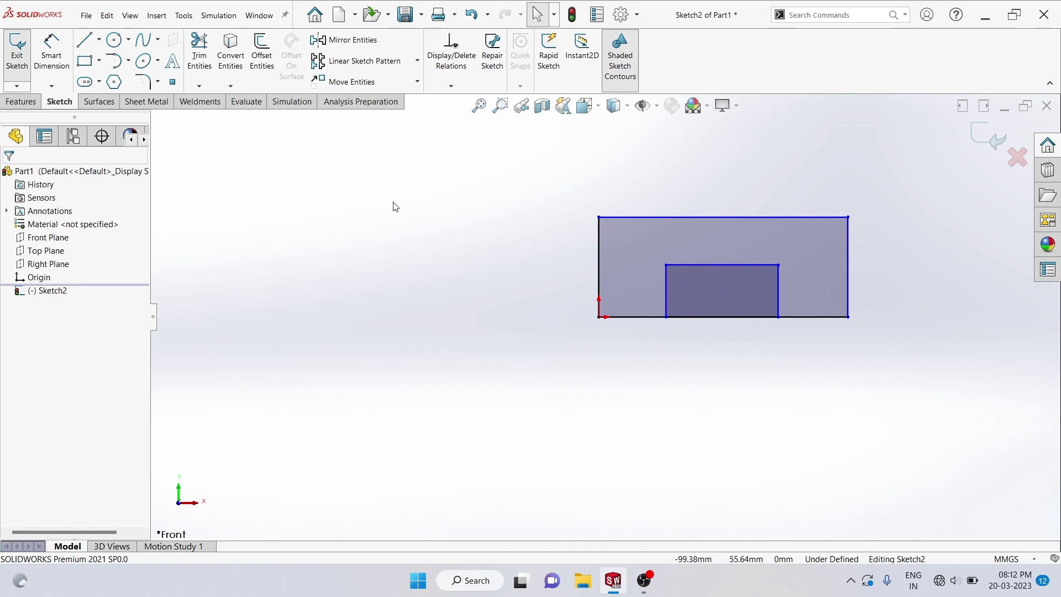
Step: Draw a vertical then horizontal line marking off the outer rectangle's upper-left corner
left_click(85, 40)
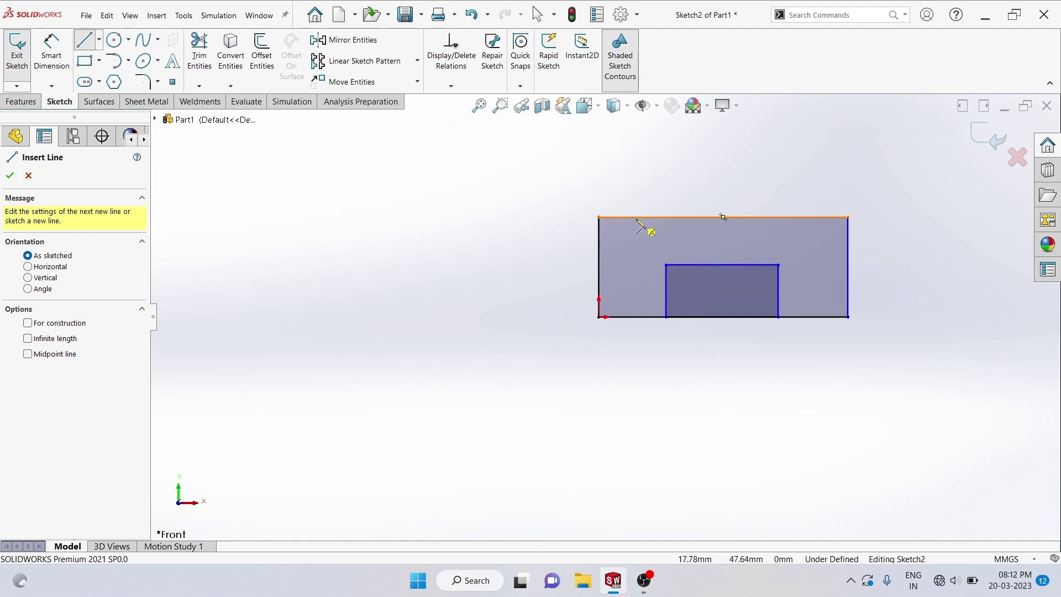
left_click(636, 218)
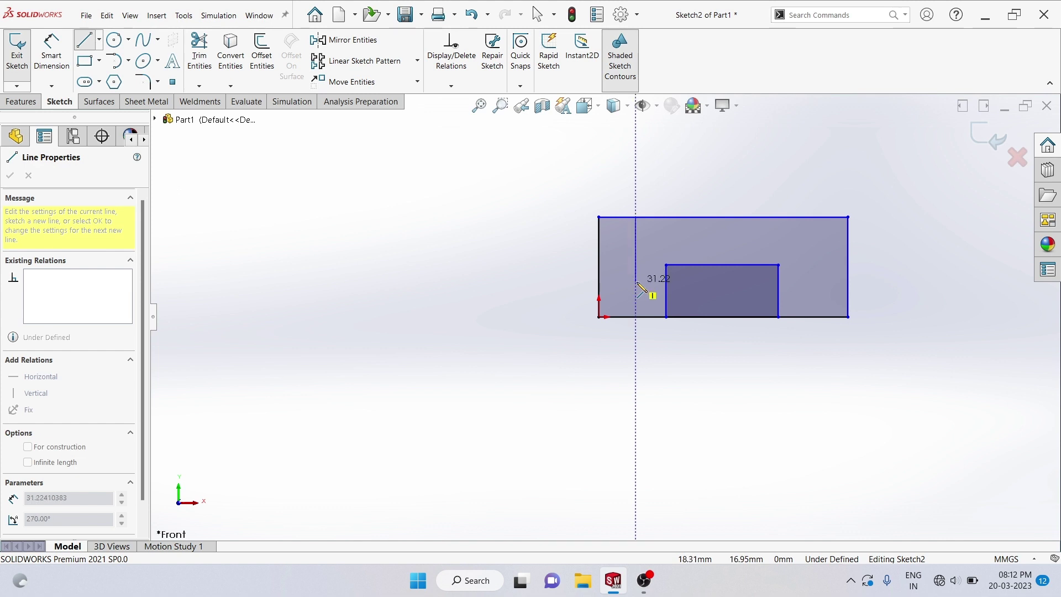
left_click(636, 283)
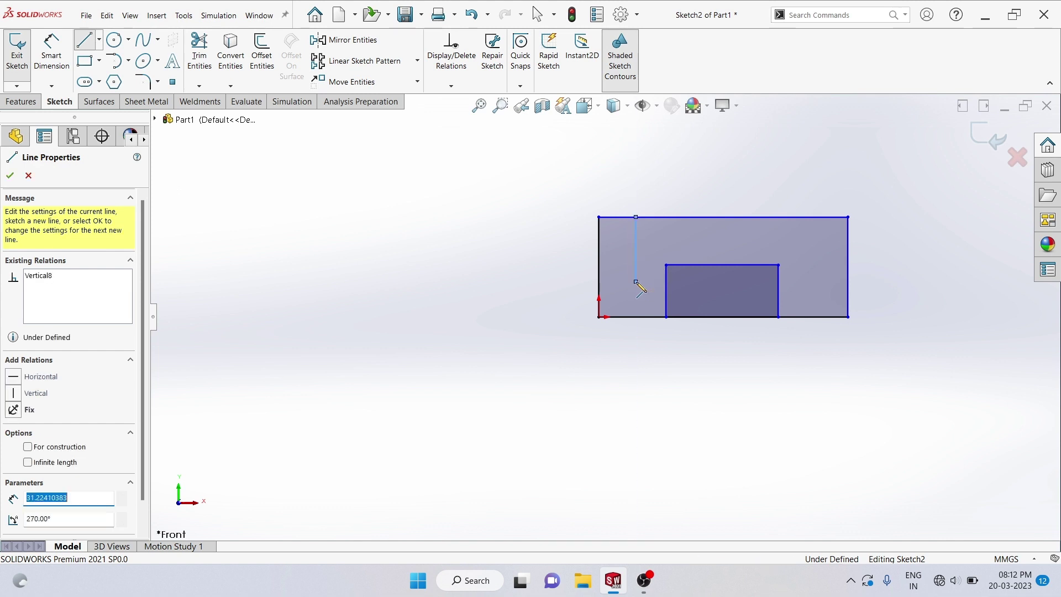
left_click(598, 283)
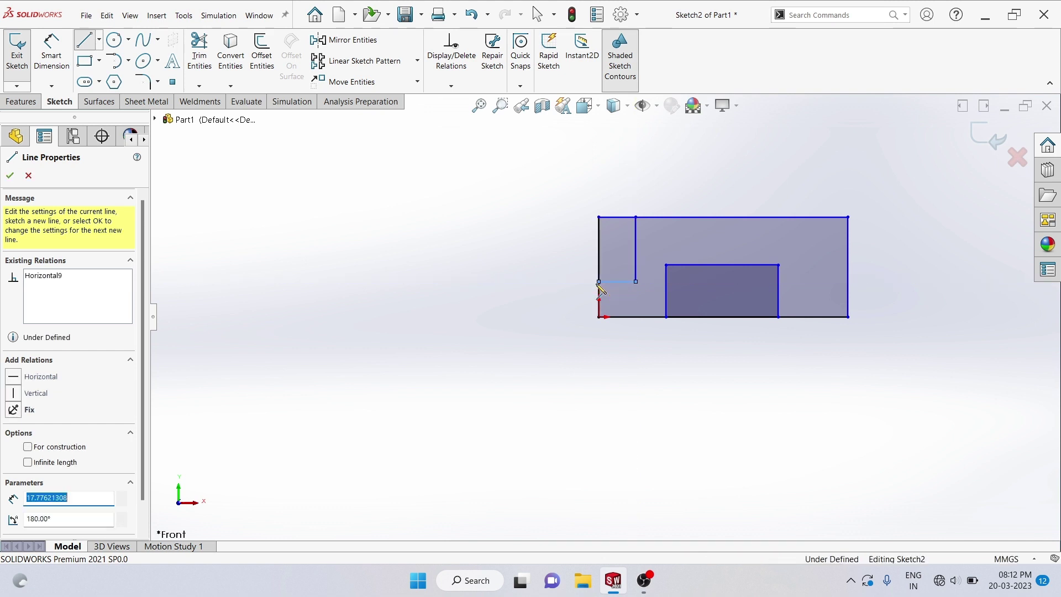
right_click(497, 254)
left_click(524, 264)
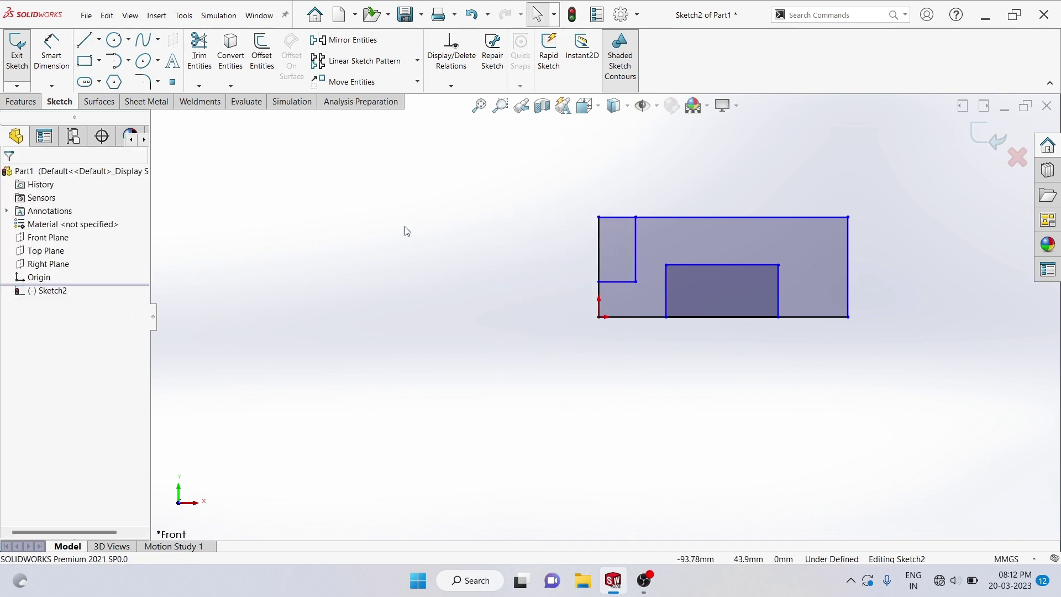
Step: Draw a matching L-shaped line pair cutting off the upper-right corner
left_click(86, 41)
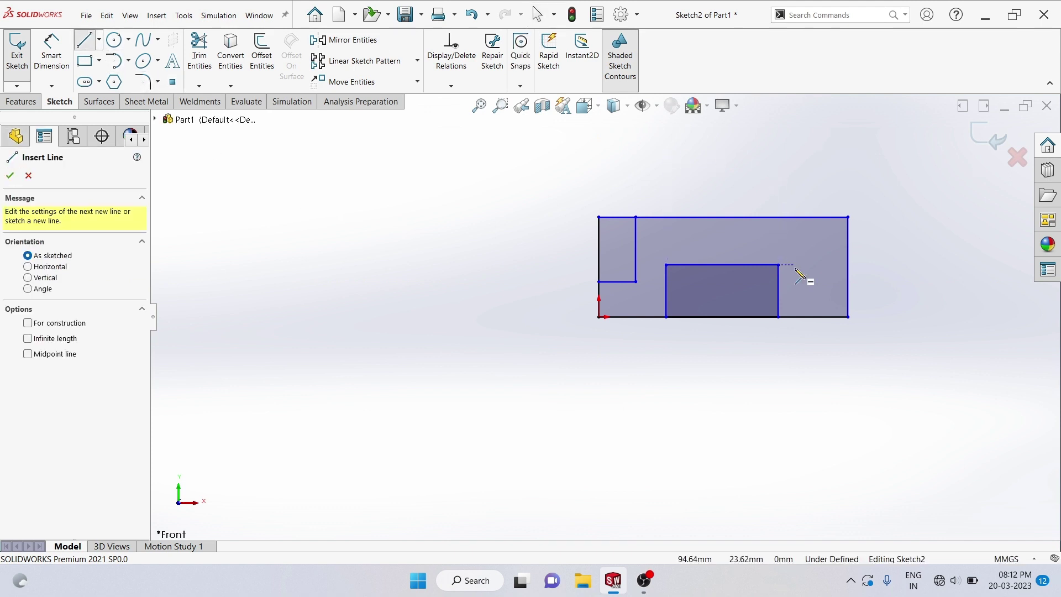
left_click(820, 232)
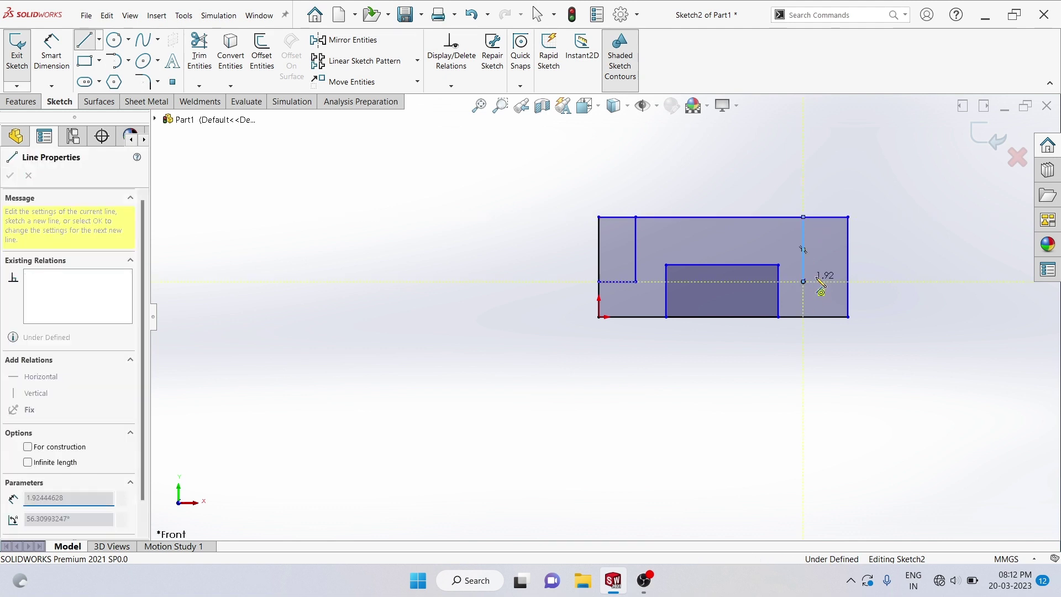
left_click(803, 282)
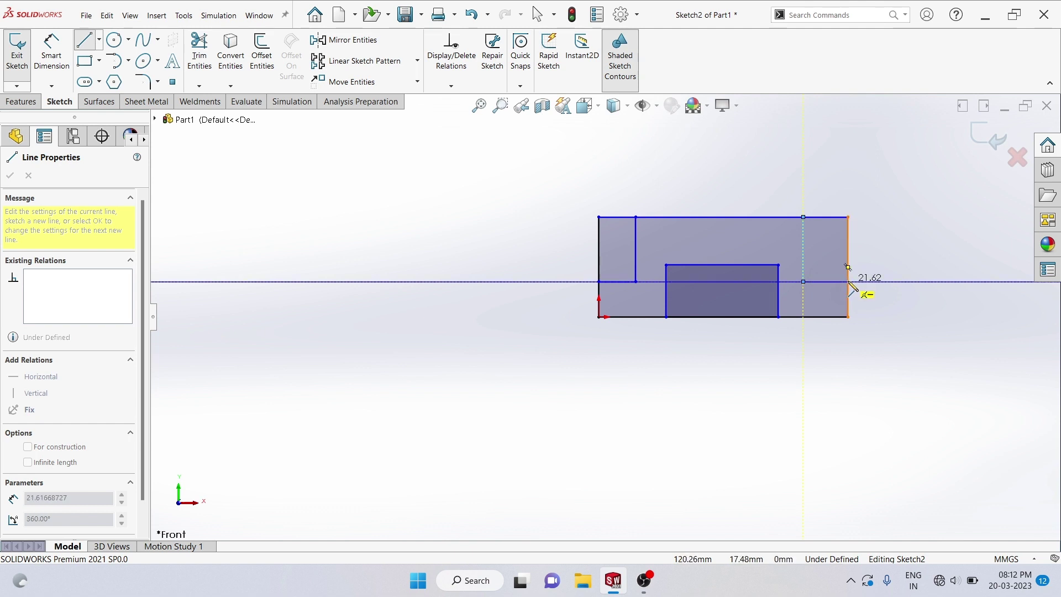
left_click(848, 282)
right_click(863, 189)
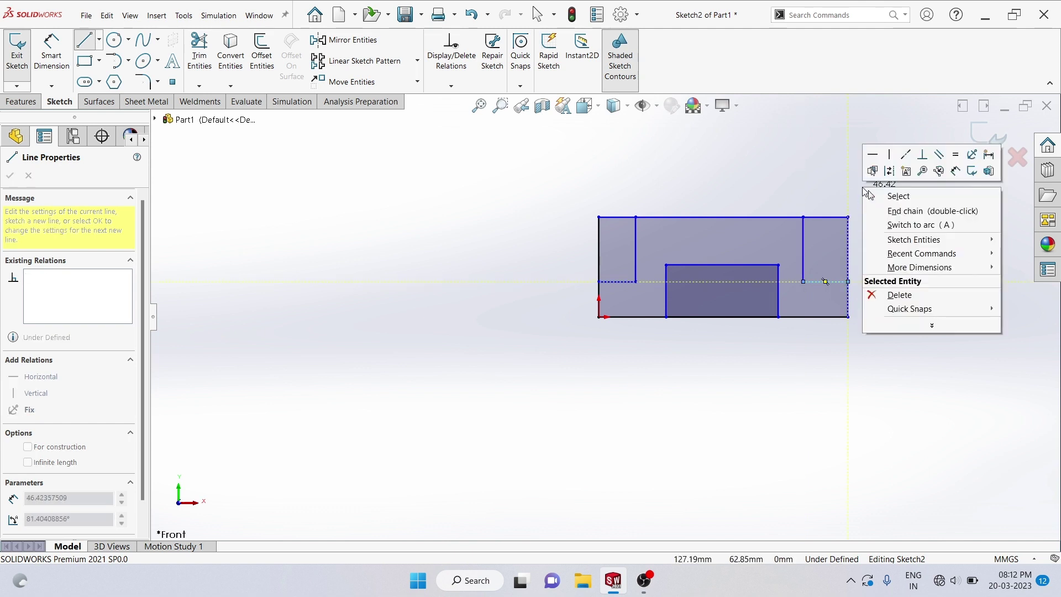
left_click(908, 196)
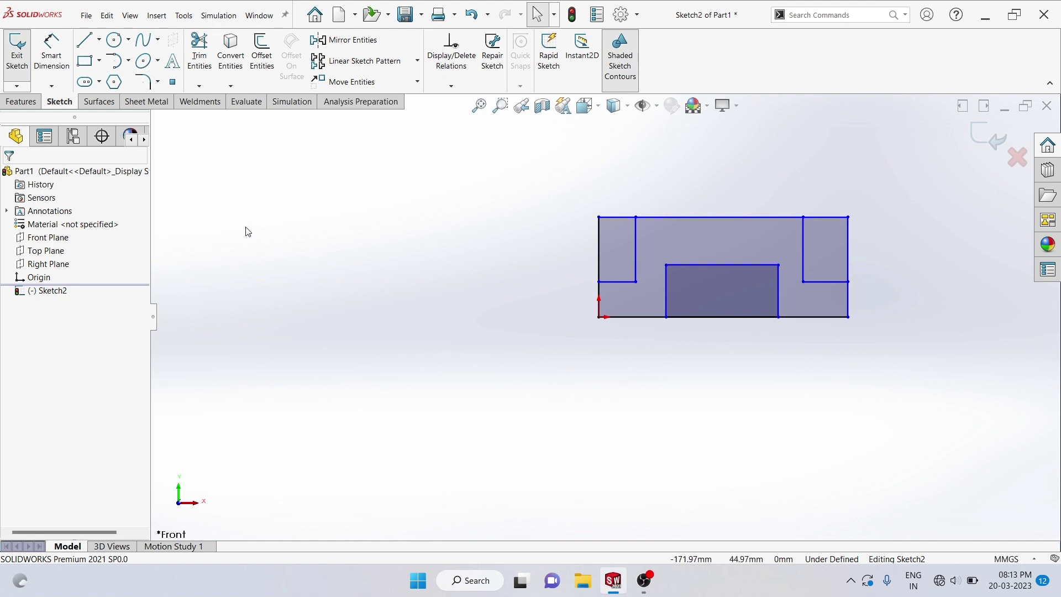
Step: Trim the corner blocks and the edge below the inner rectangle, leaving a closed hat-shaped profile
left_click(200, 53)
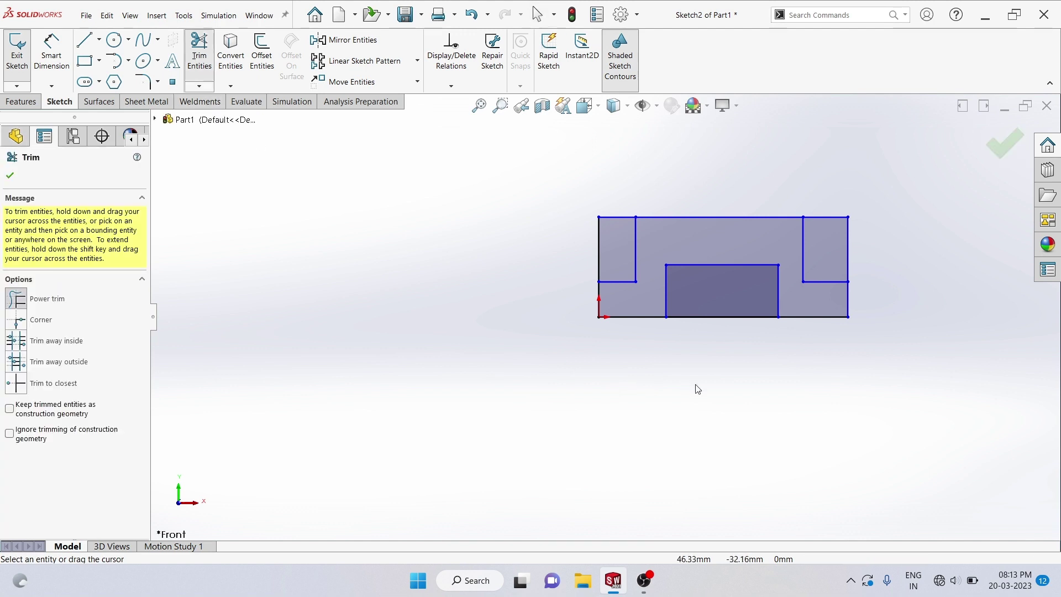
right_click_drag(716, 397, 721, 340)
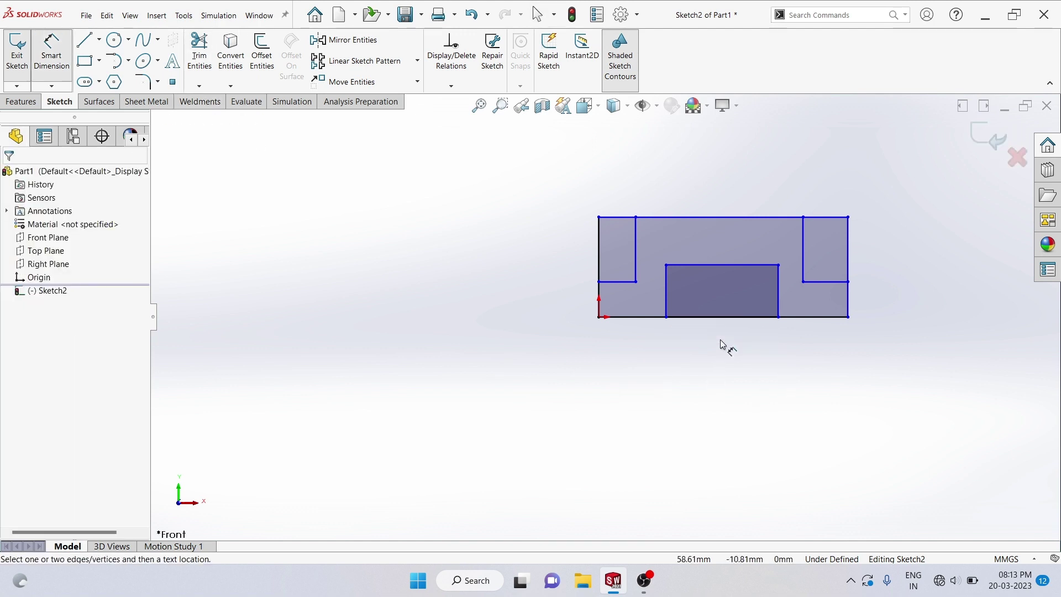
left_click(199, 55)
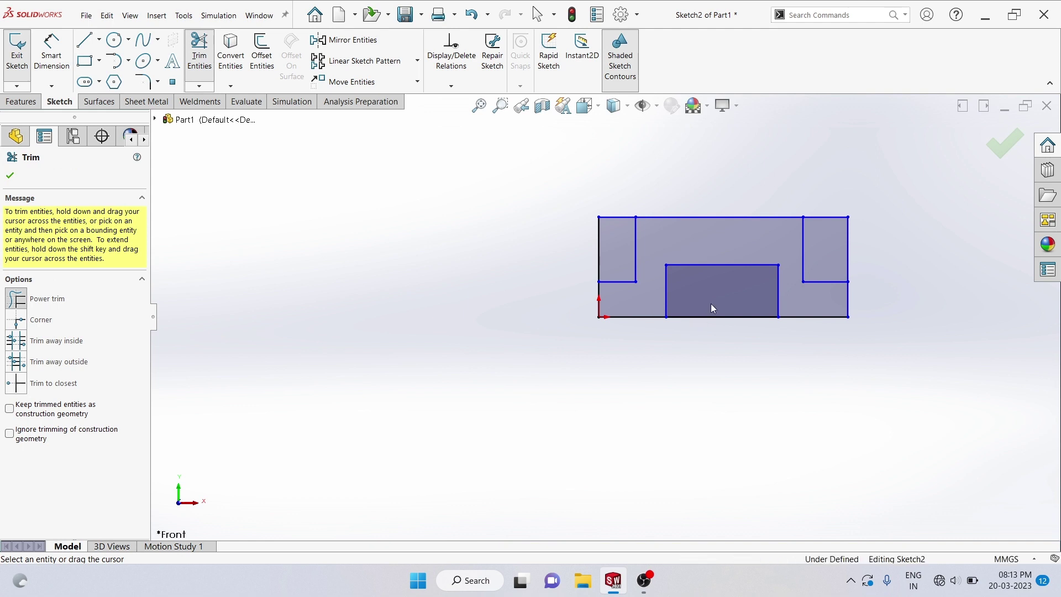
left_click_drag(711, 304, 712, 344)
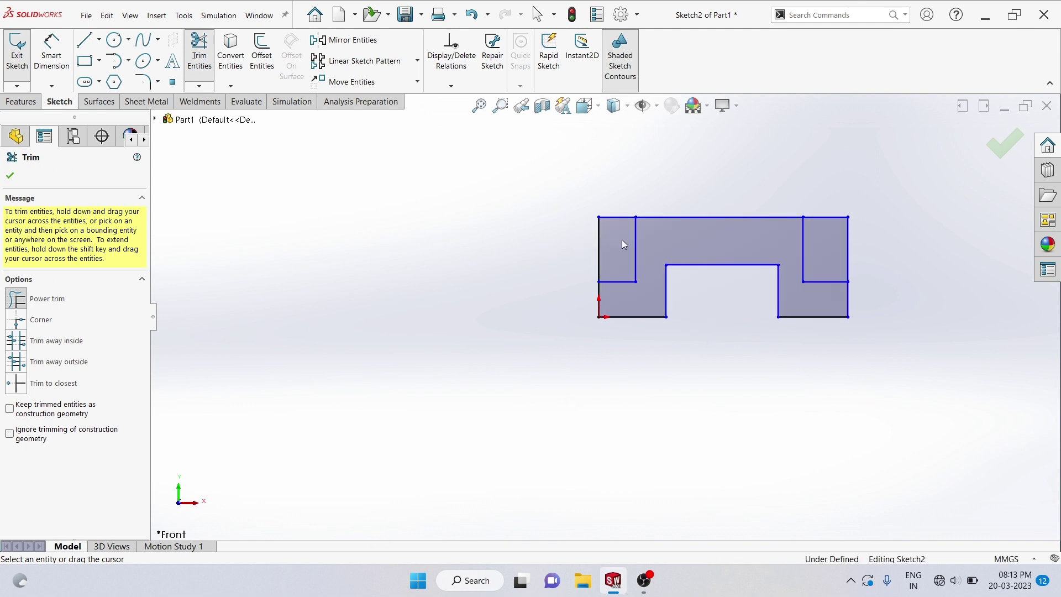
mouse_move(622, 240)
left_mouse_down()
mouse_move(587, 240)
mouse_move(612, 200)
left_mouse_up()
left_click_drag(840, 177, 917, 363)
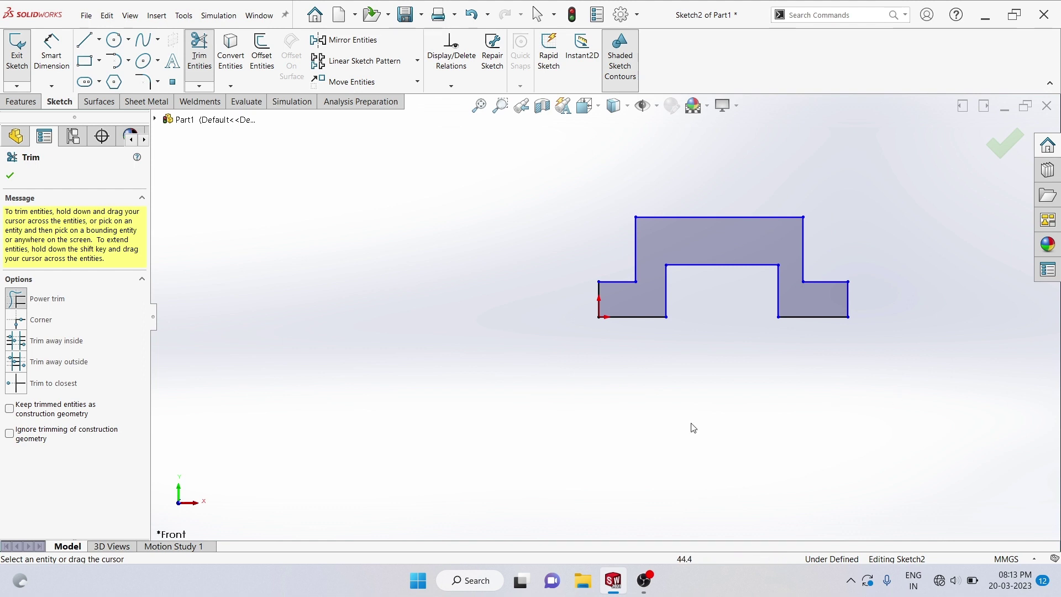
right_click(192, 276)
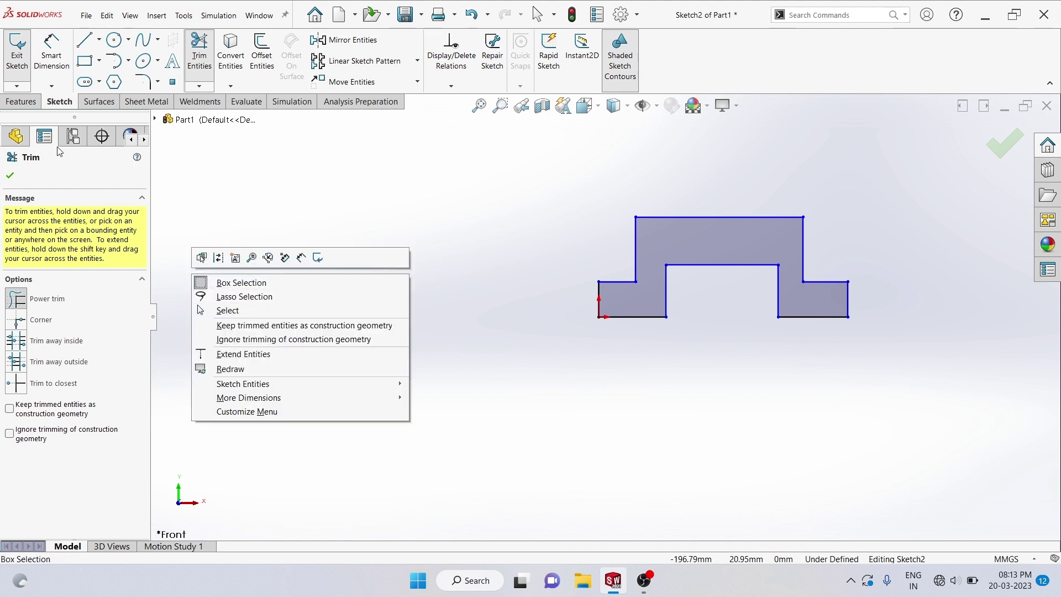
left_click(14, 176)
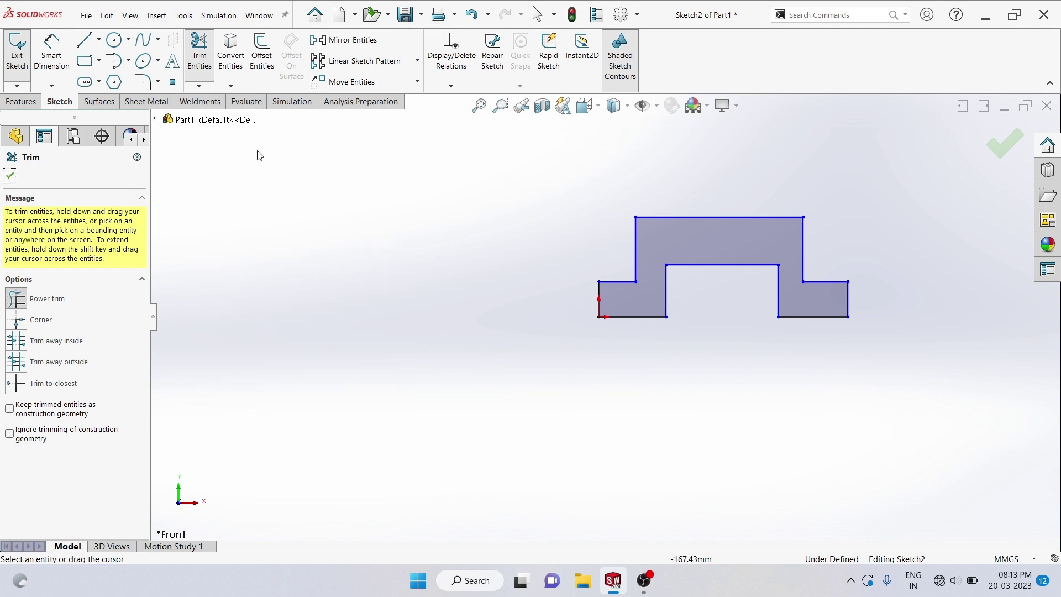
left_click(10, 177)
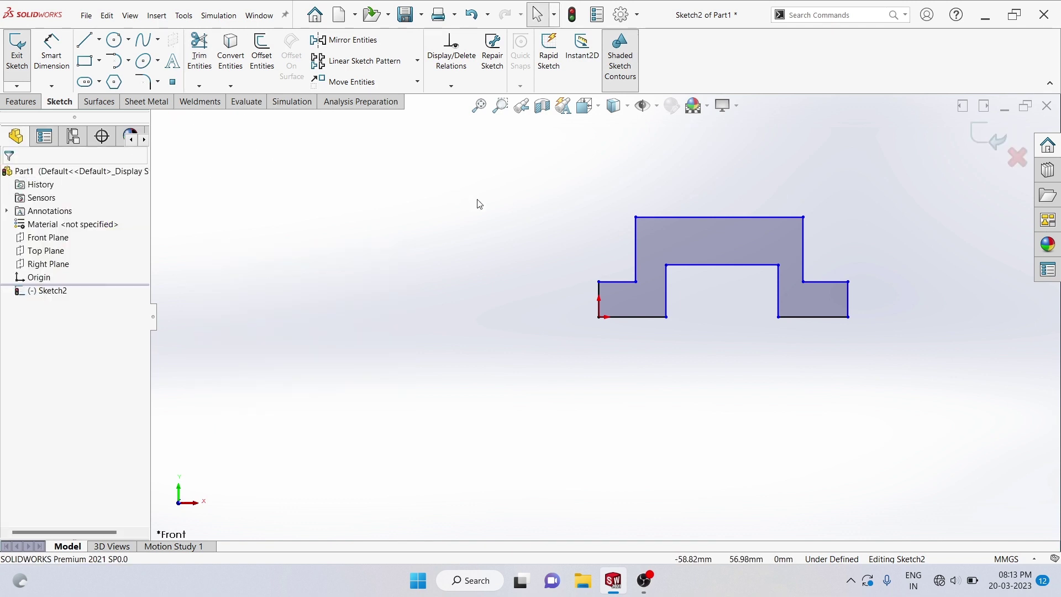
left_click(28, 54)
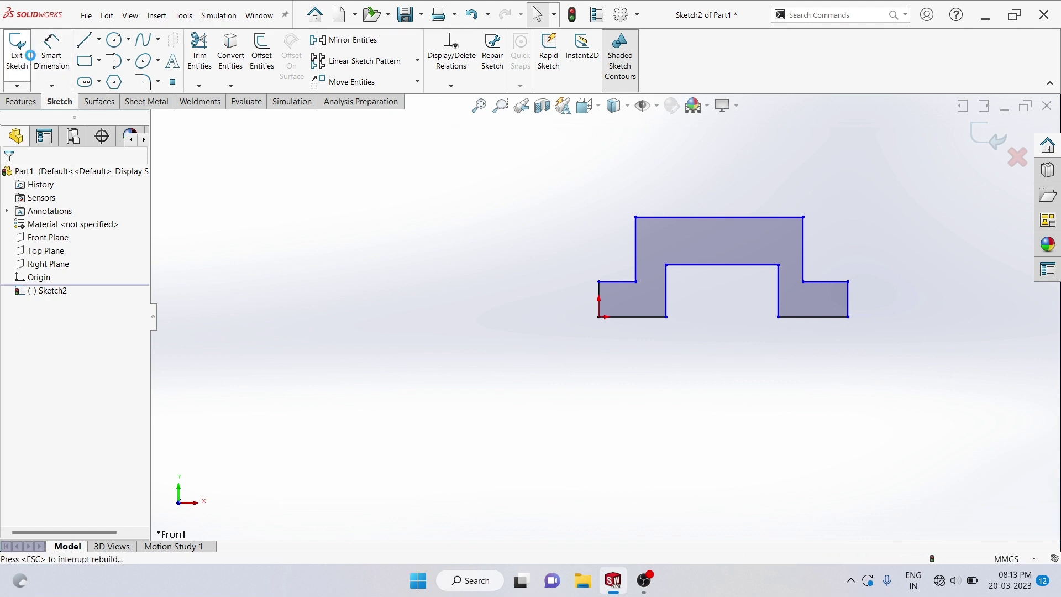
left_click(191, 267)
left_click(46, 290)
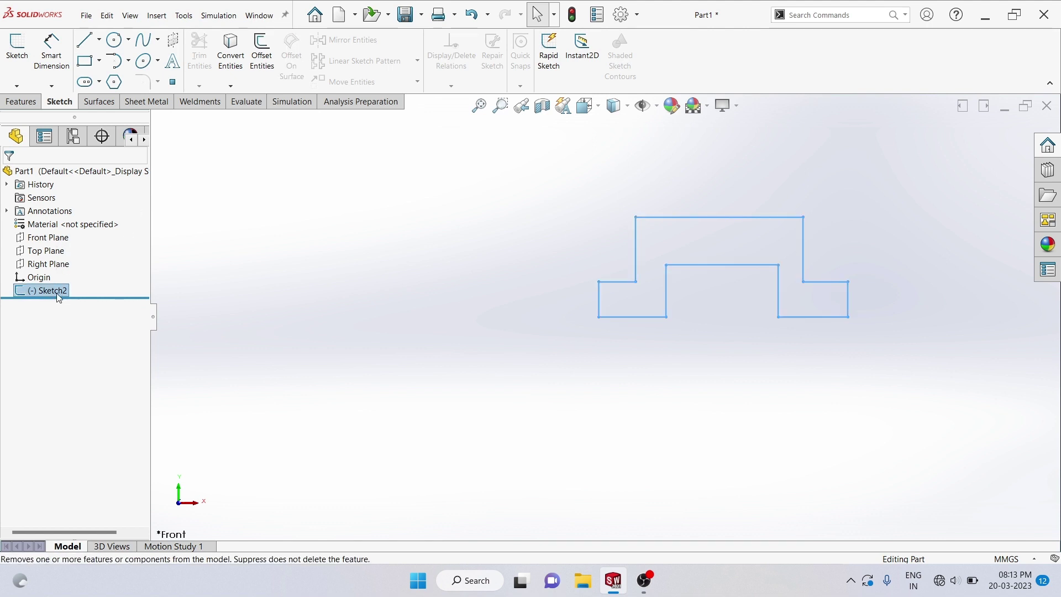
left_click(58, 293)
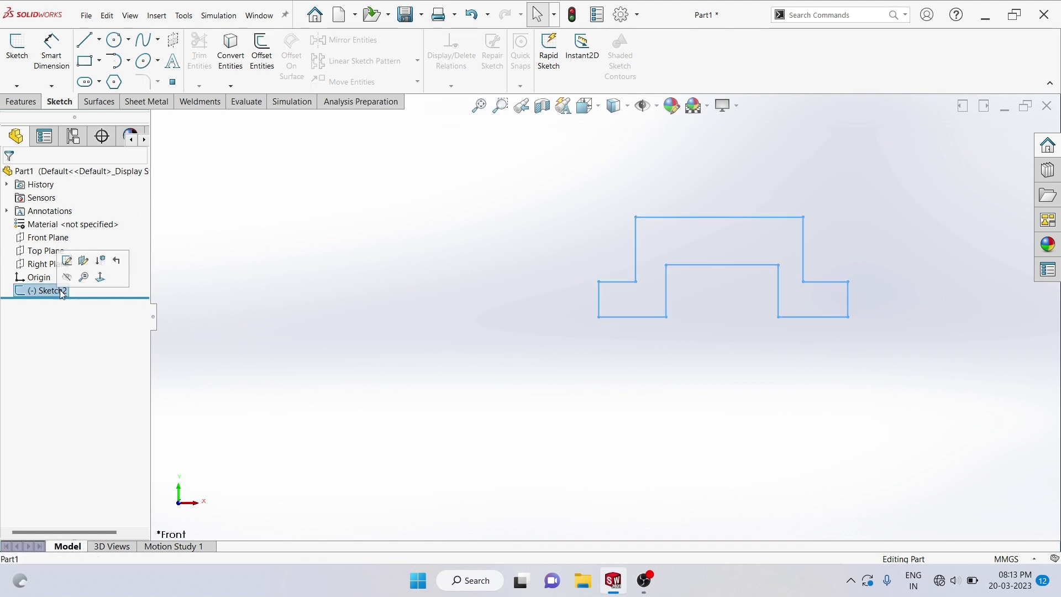
left_click(226, 228)
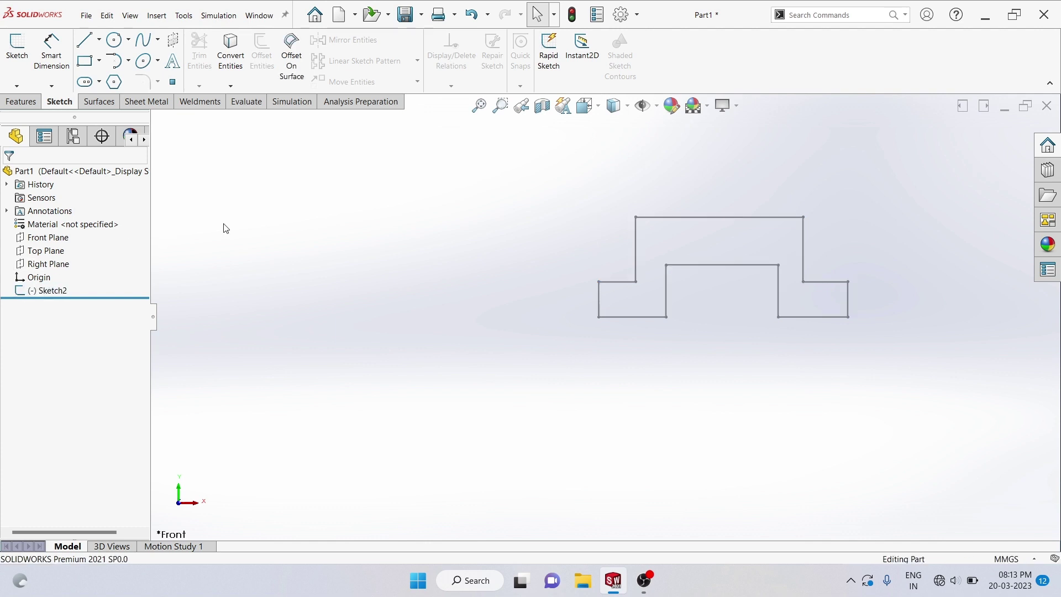
left_click(61, 290)
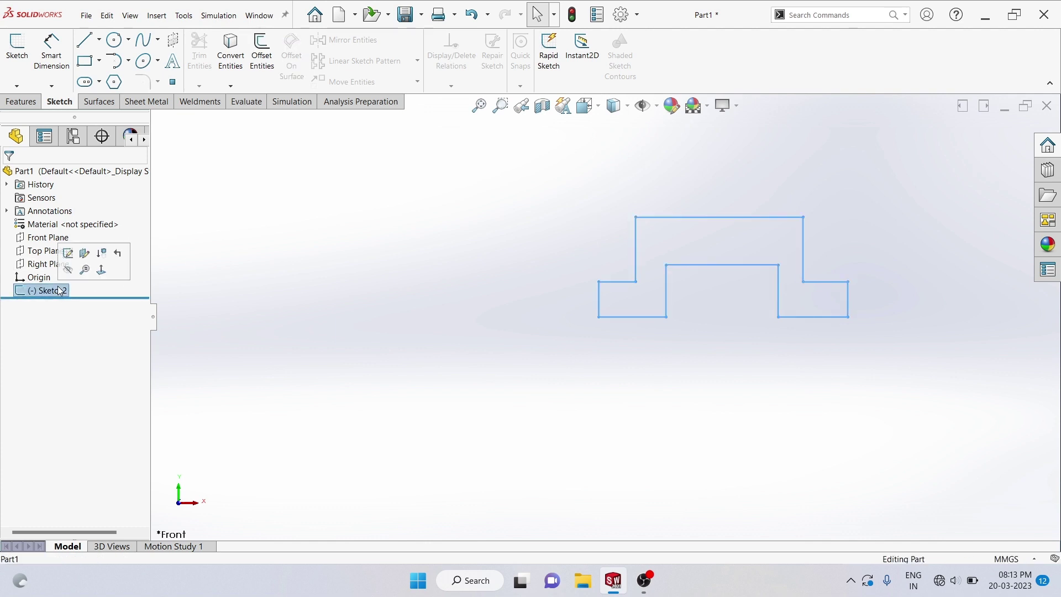
left_click(68, 254)
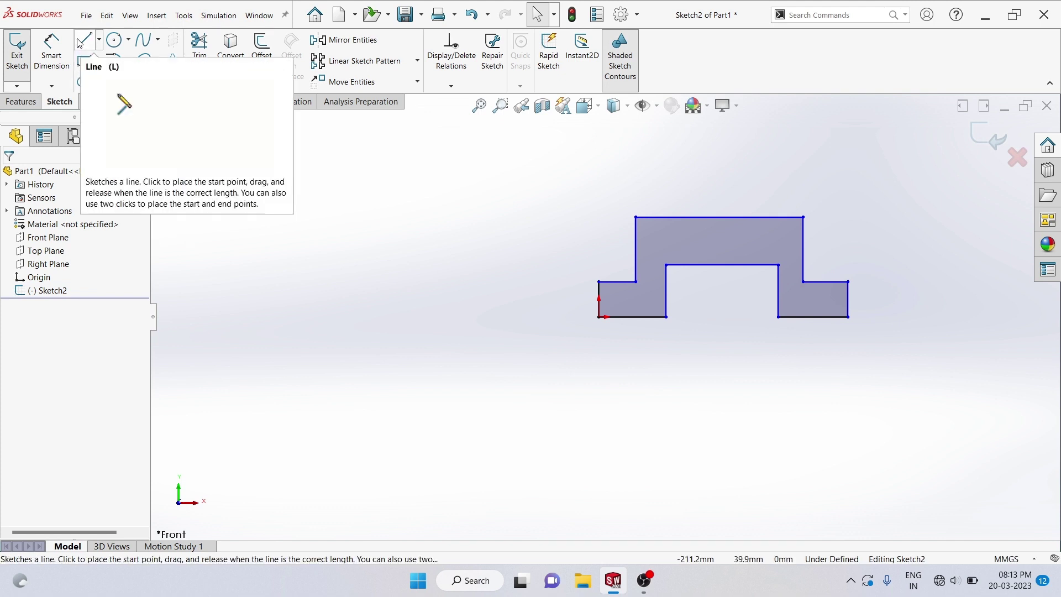
Step: Dimension the left flange's bottom edge at 40 mm
left_click(51, 56)
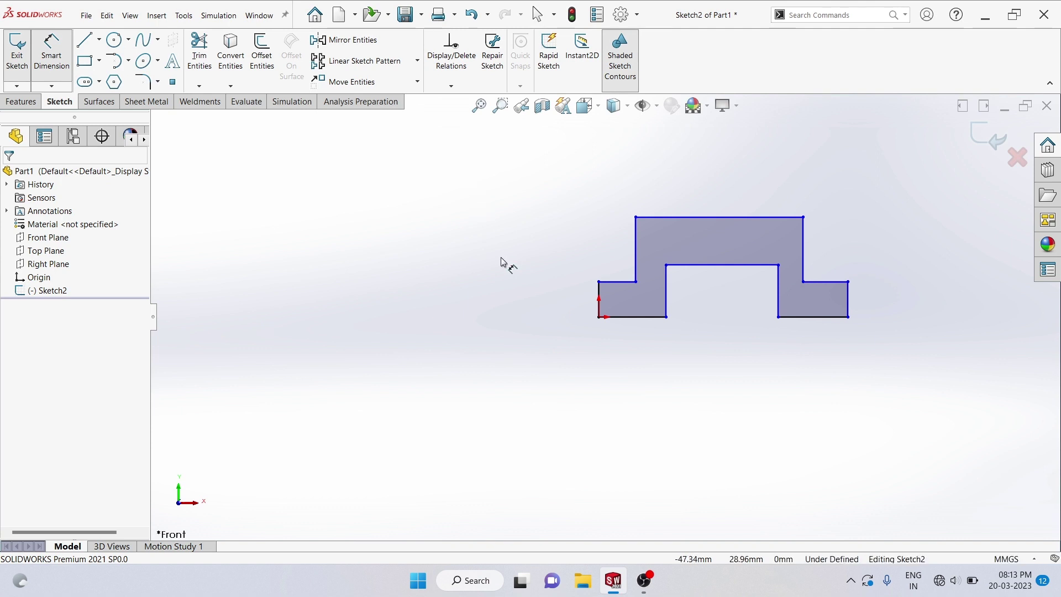
left_click(634, 317)
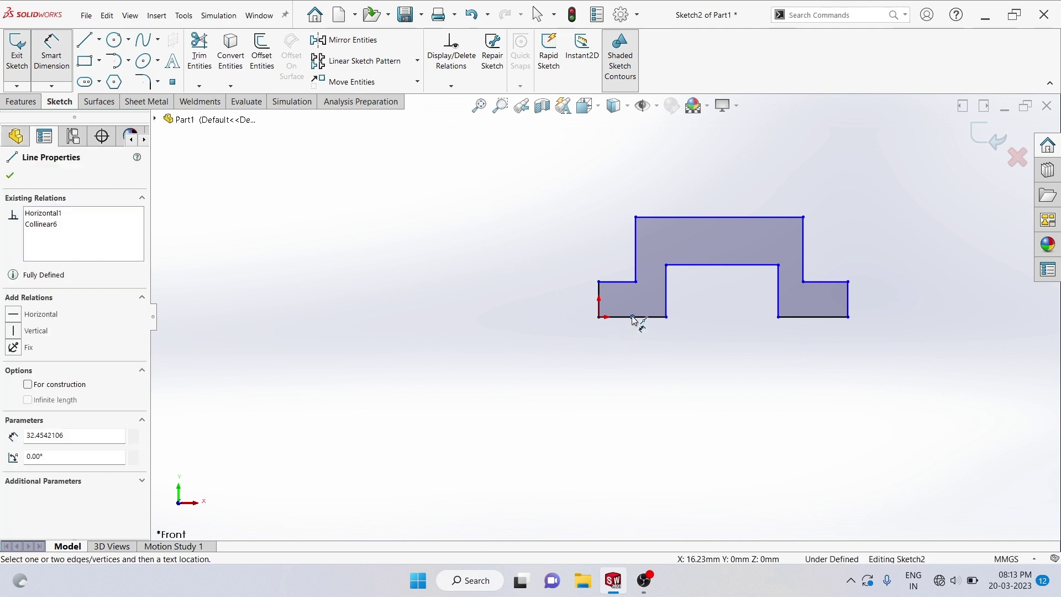
key("Escape")
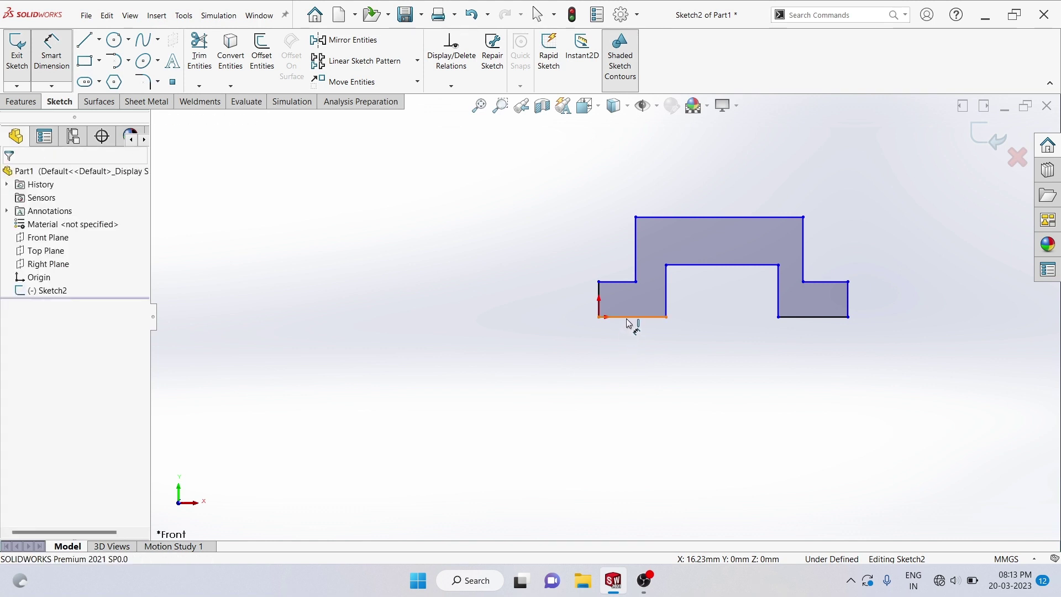
left_click(628, 322)
left_click(633, 347)
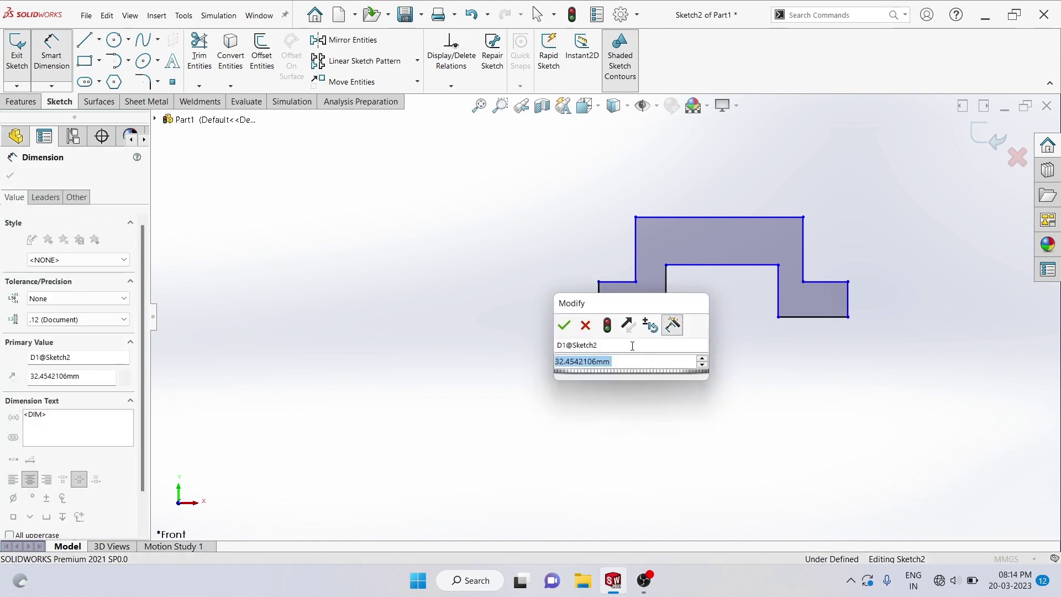
type("40")
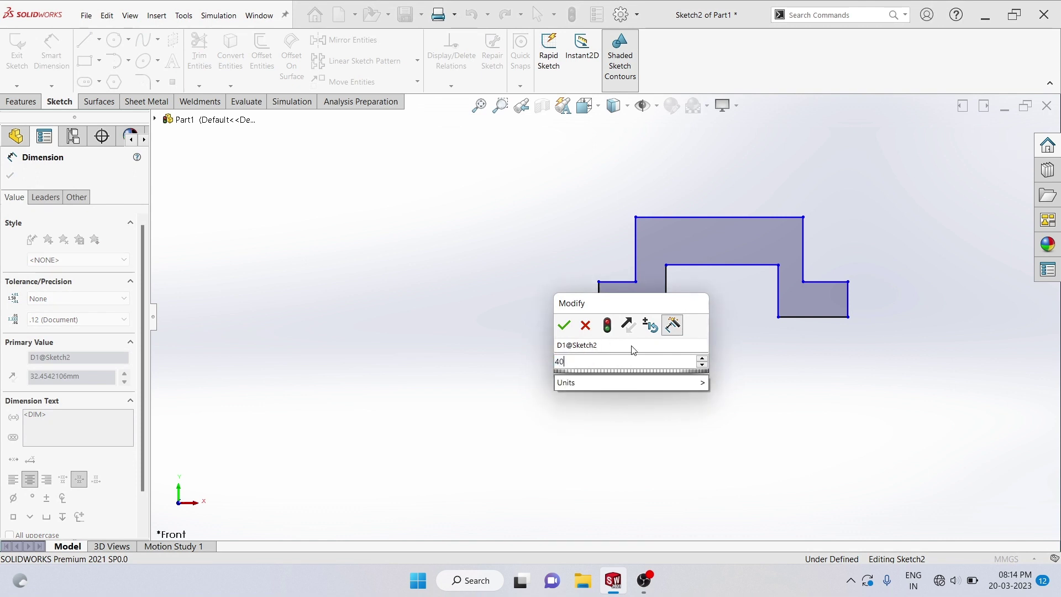
left_click(564, 323)
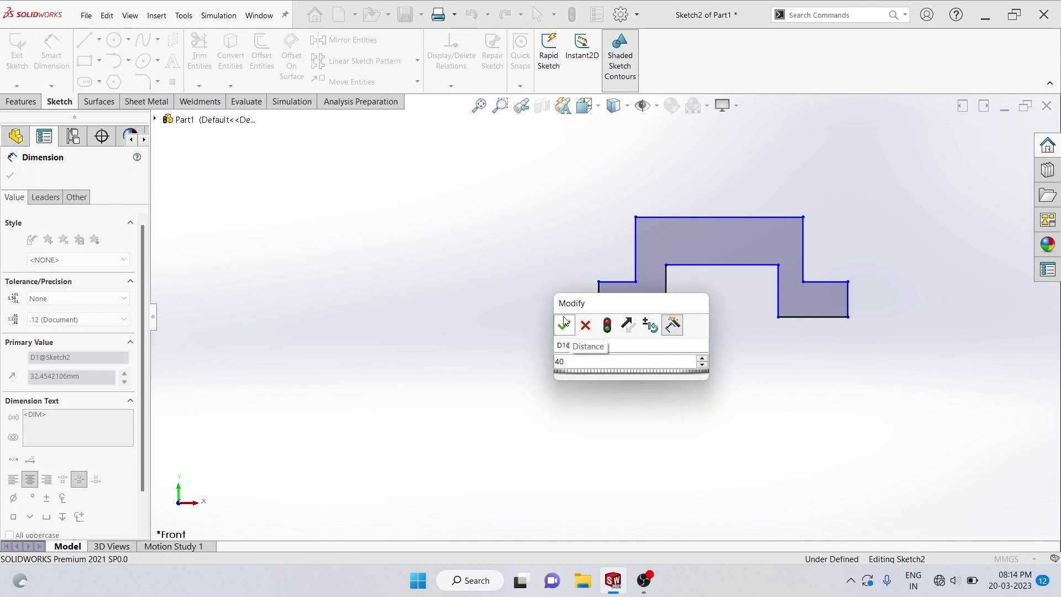
left_click(563, 323)
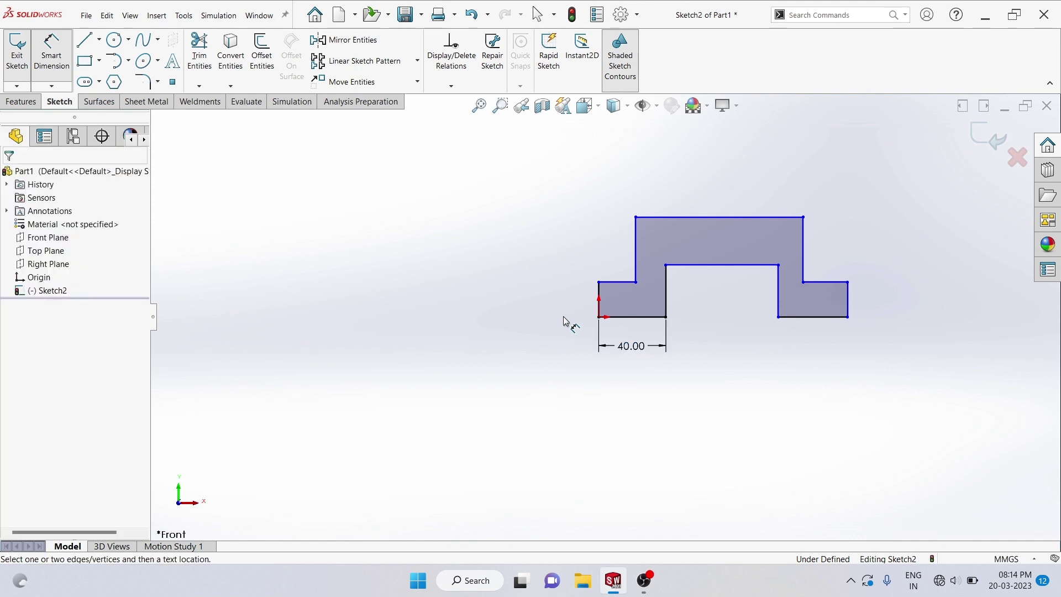
left_click(738, 266)
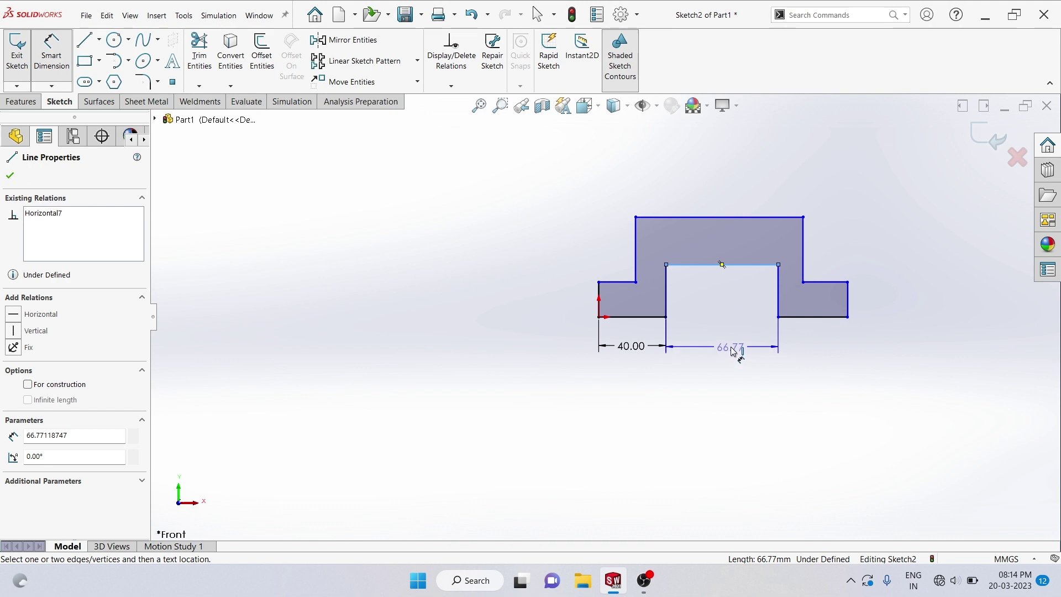
Step: Dimension the inner opening width at 70 mm
left_click(733, 352)
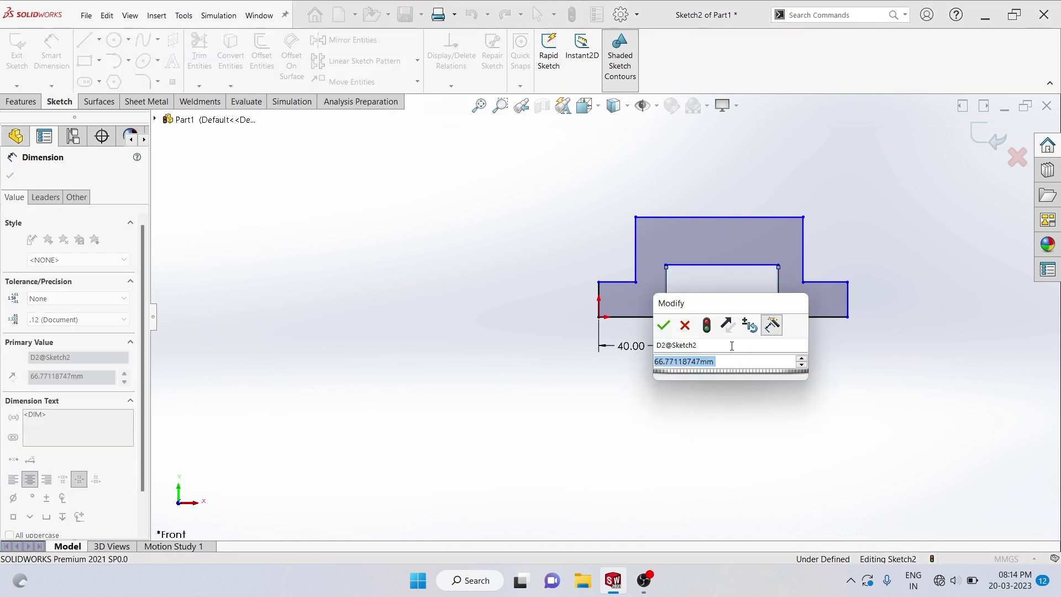
type("70")
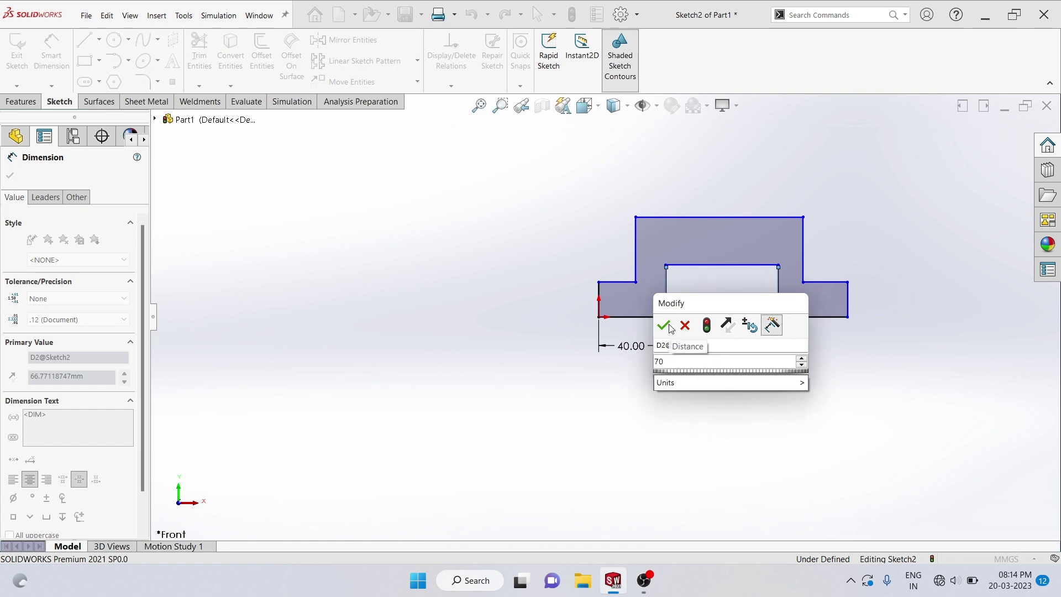
left_click(665, 326)
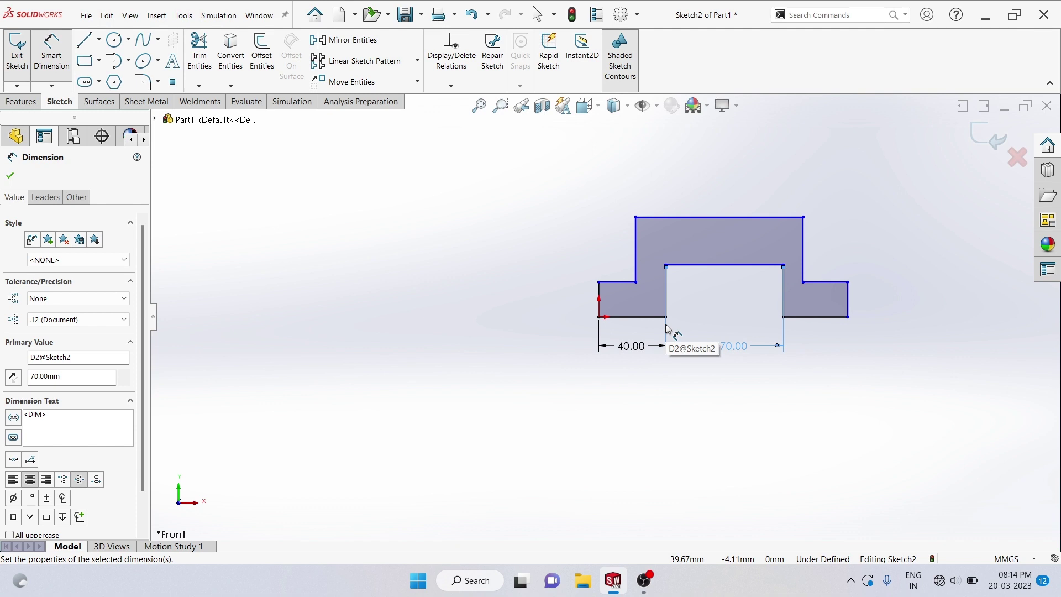
left_click(754, 301)
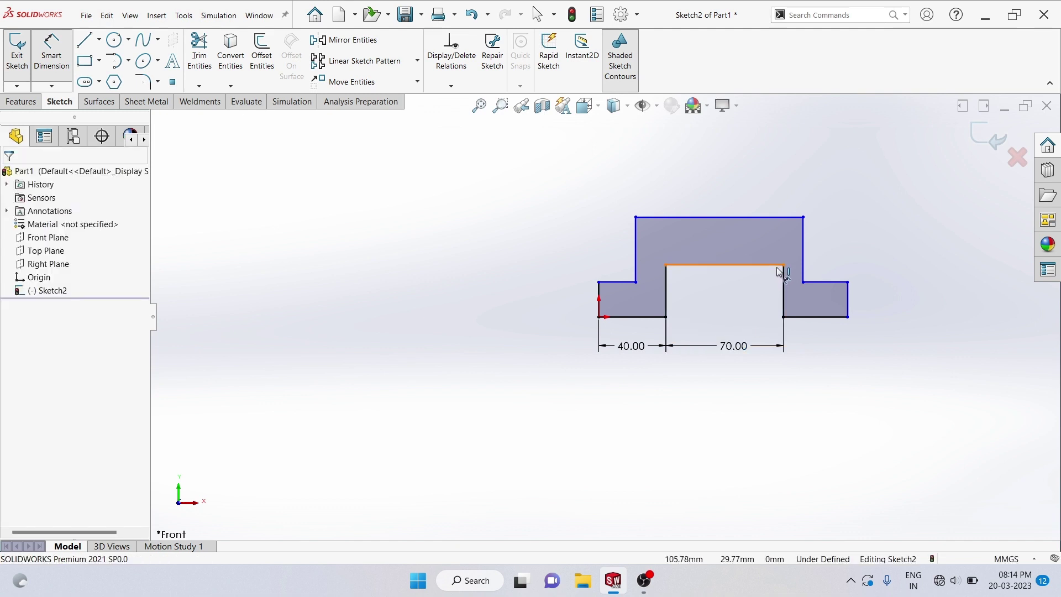
Step: Set the distance between the inner and outer top edges to 15 mm
left_click(779, 266)
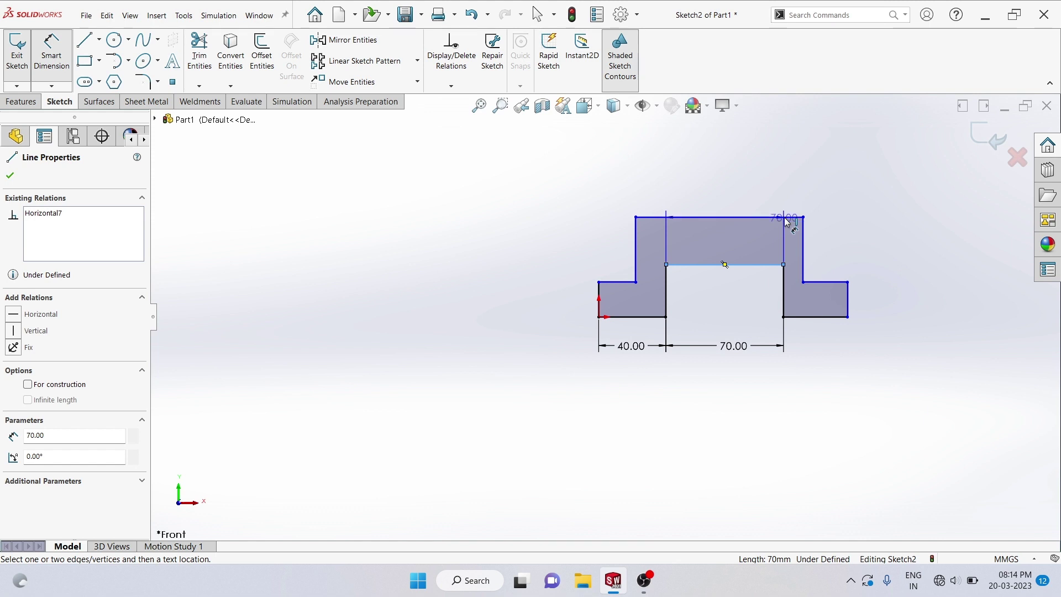
left_click(786, 218)
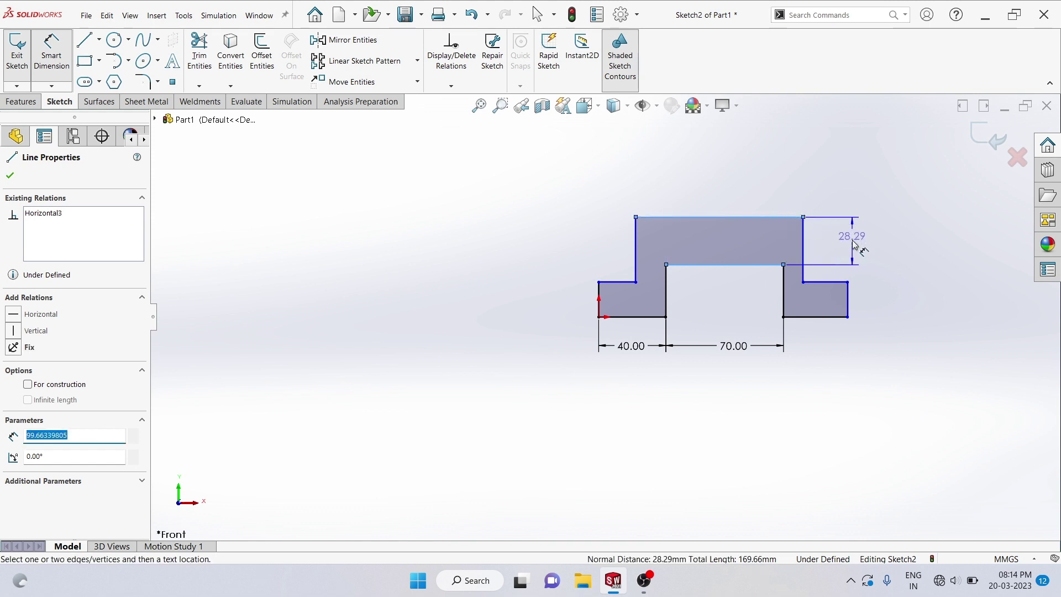
left_click(853, 249)
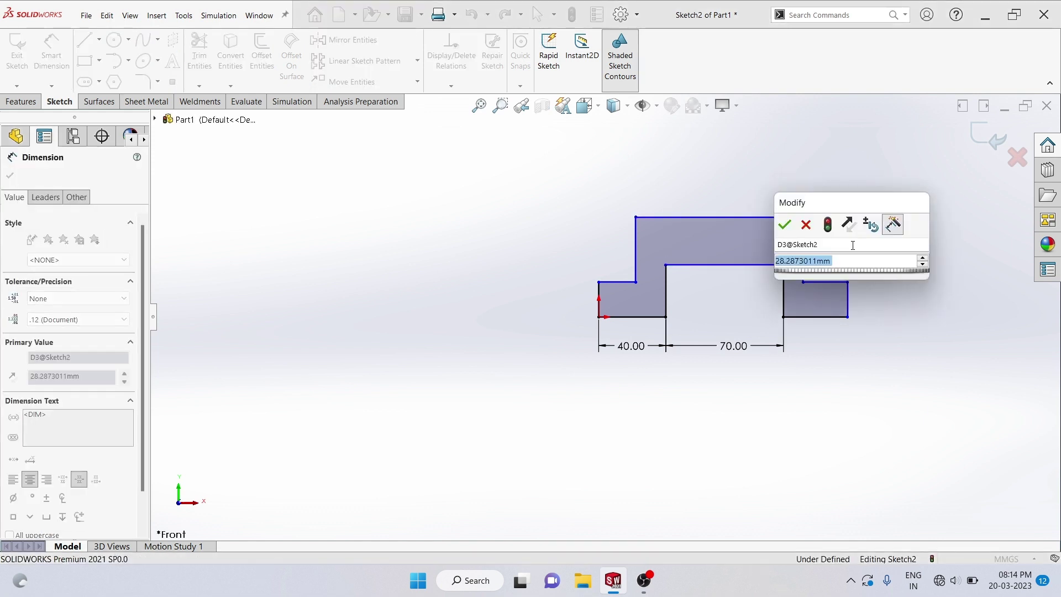
type("15")
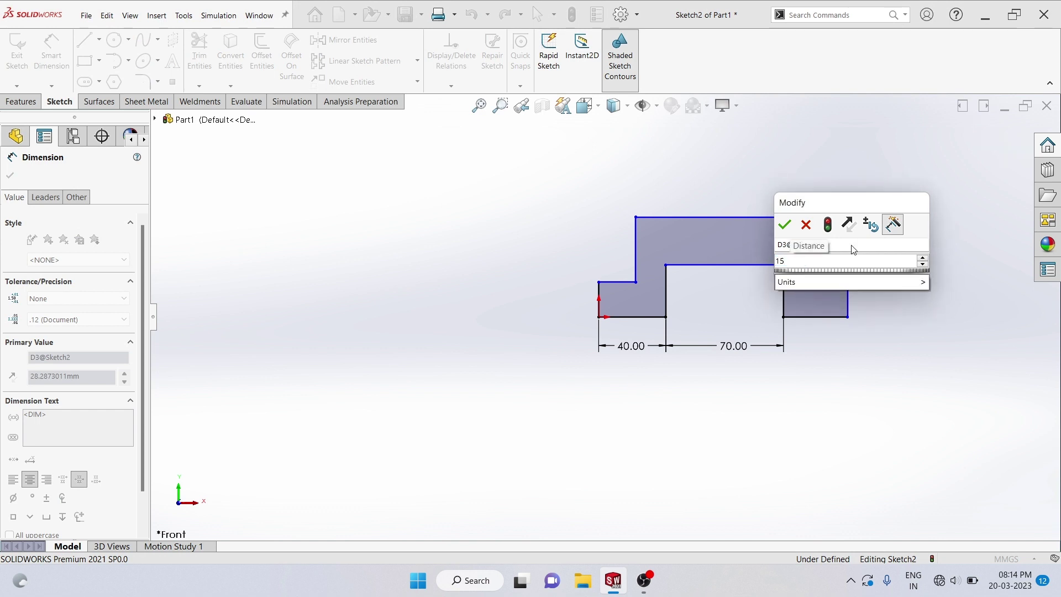
left_click(784, 227)
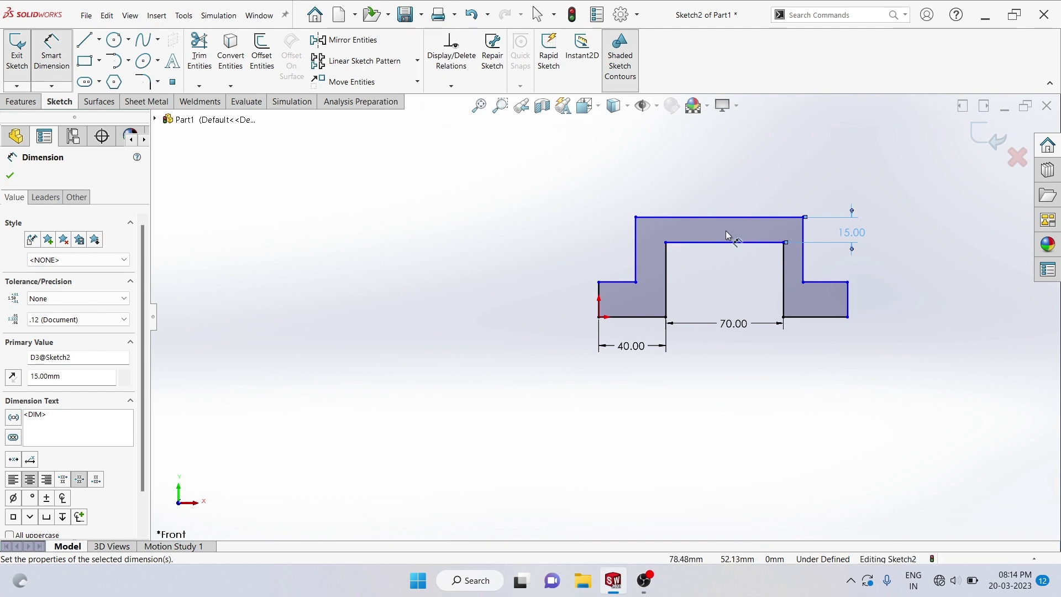
Step: Dimension the raised top section's width at 90 mm
left_click(637, 243)
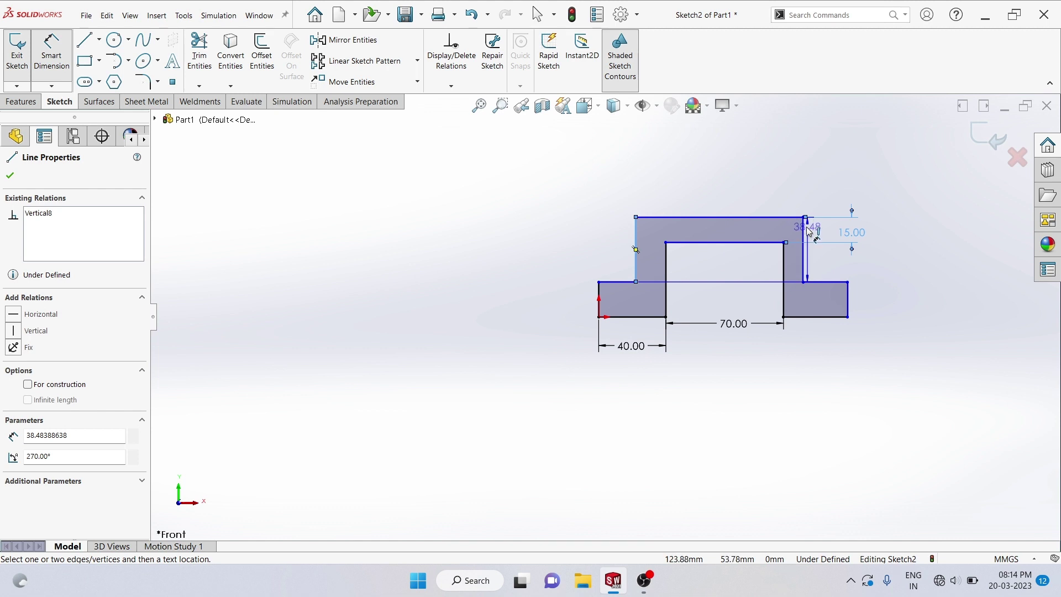
left_click(804, 232)
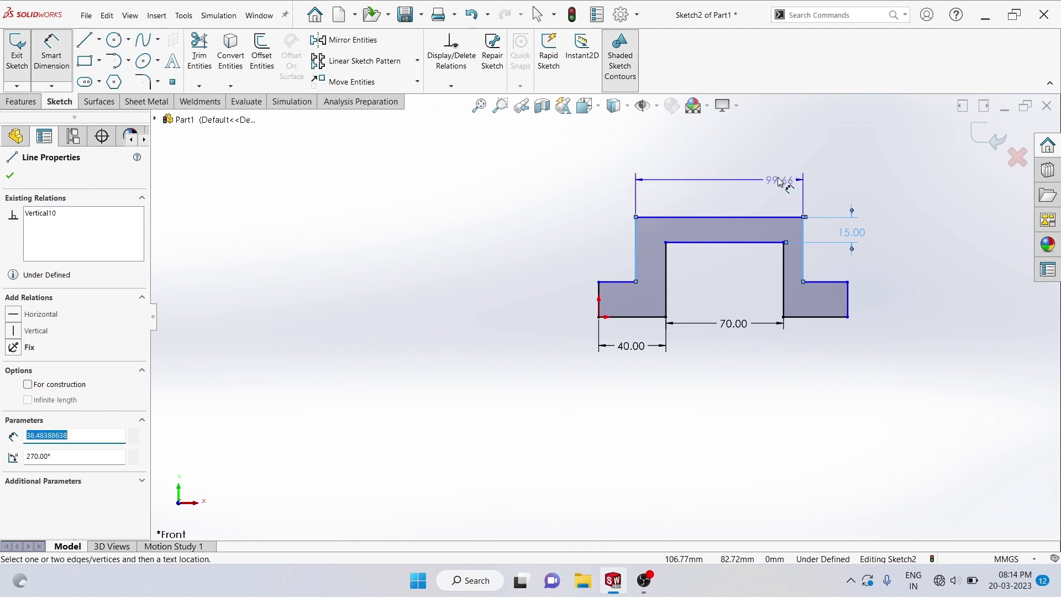
left_click(720, 175)
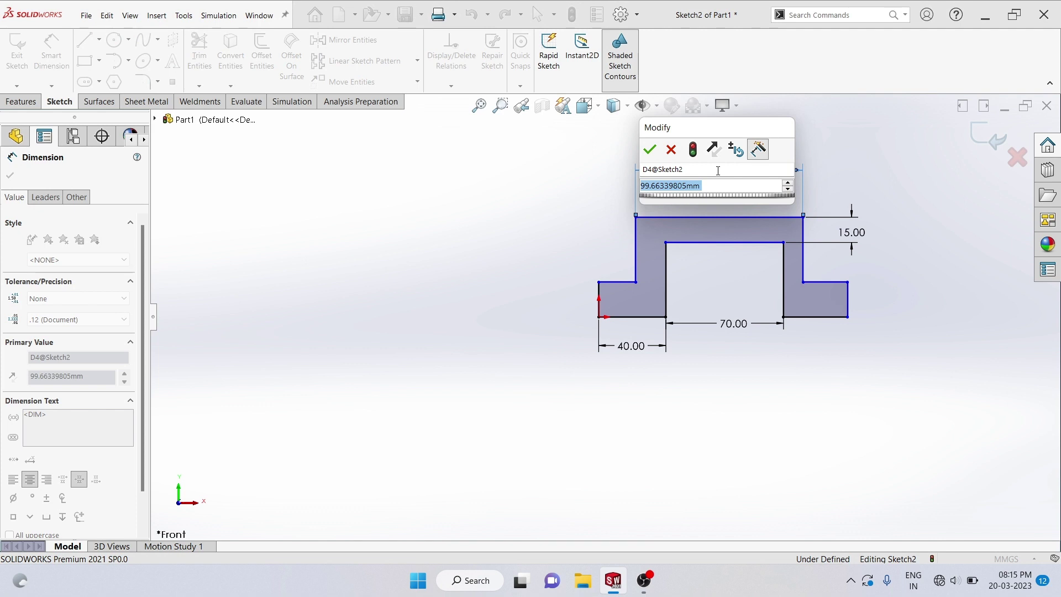
type("90")
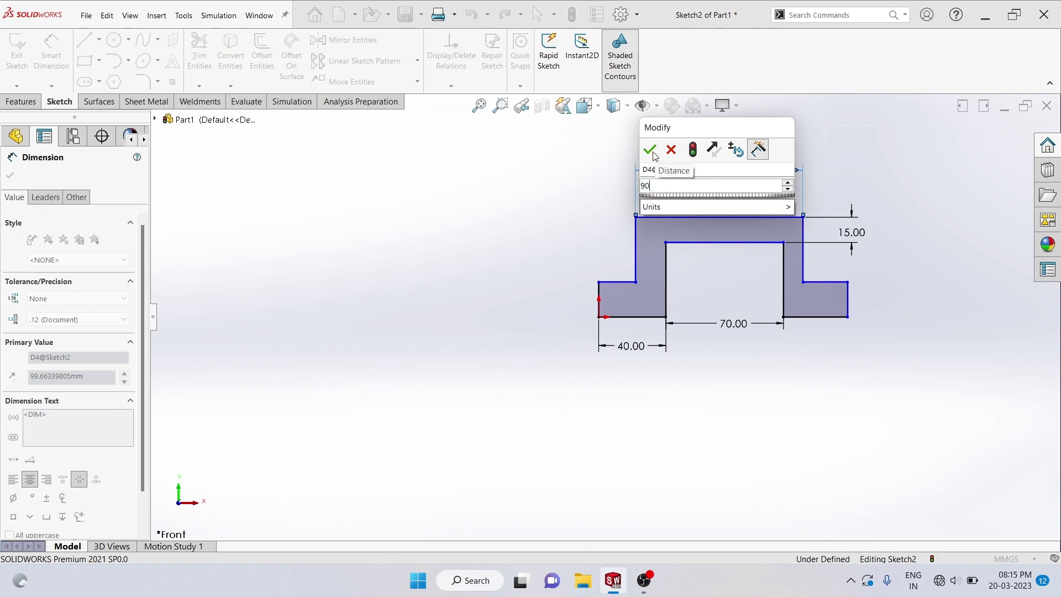
left_click(652, 151)
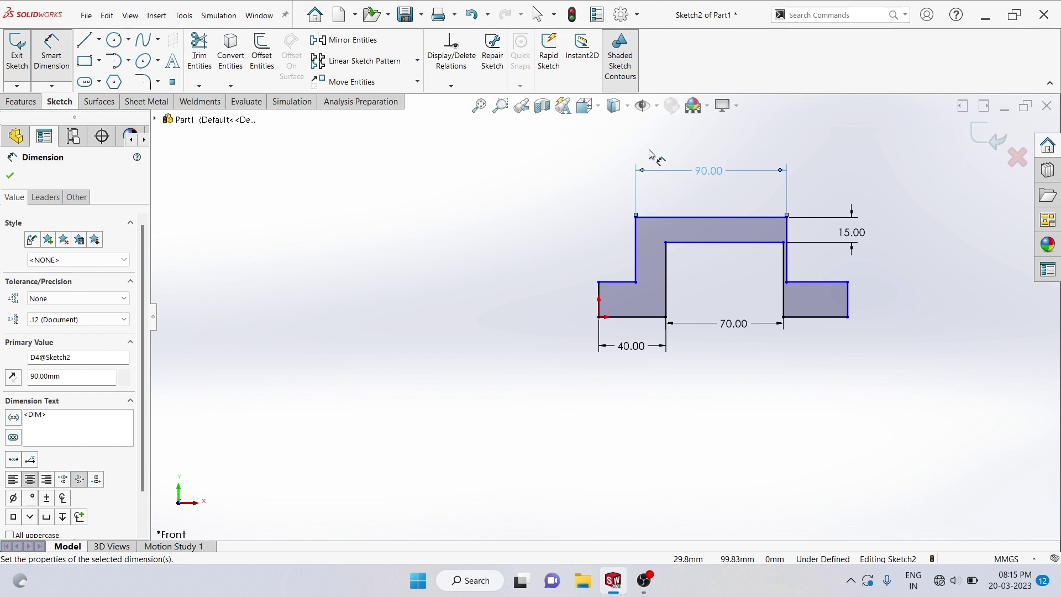
left_click(652, 155)
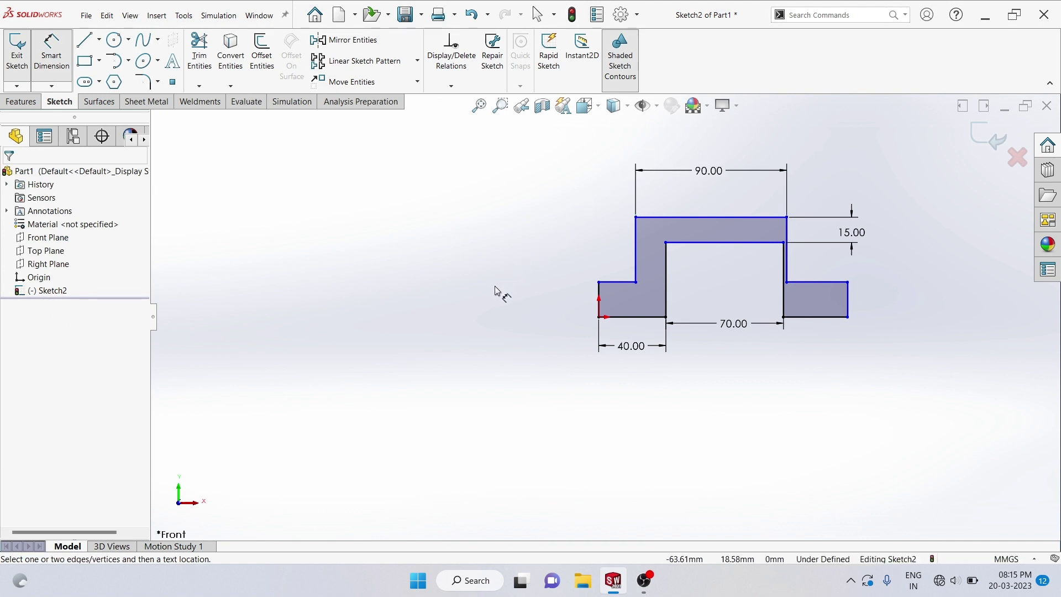
Step: Set the left step's height to 30 mm below the top edge
left_click(619, 283)
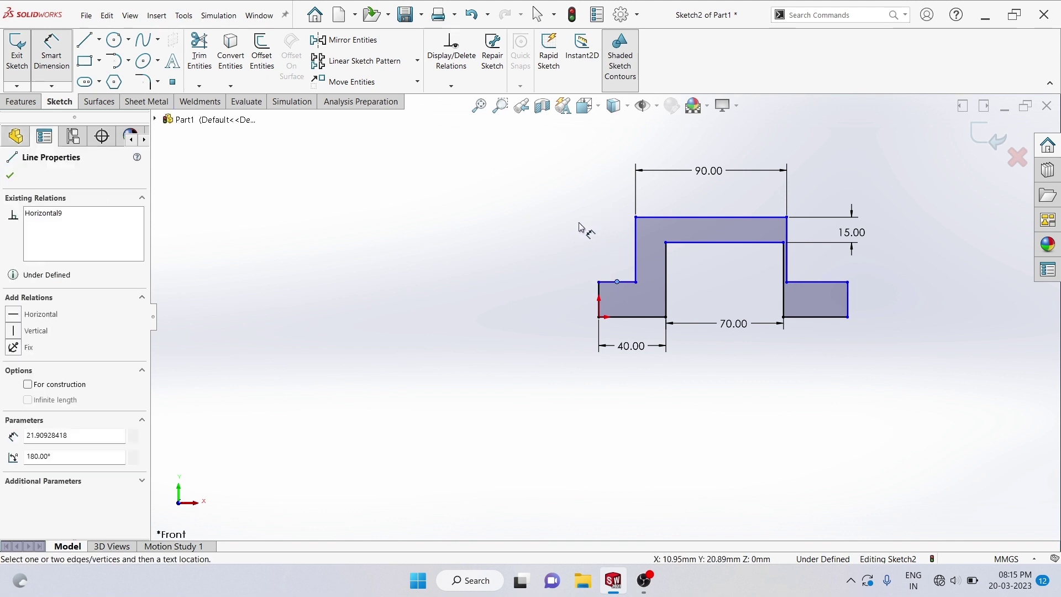
key("Escape")
left_click(626, 283)
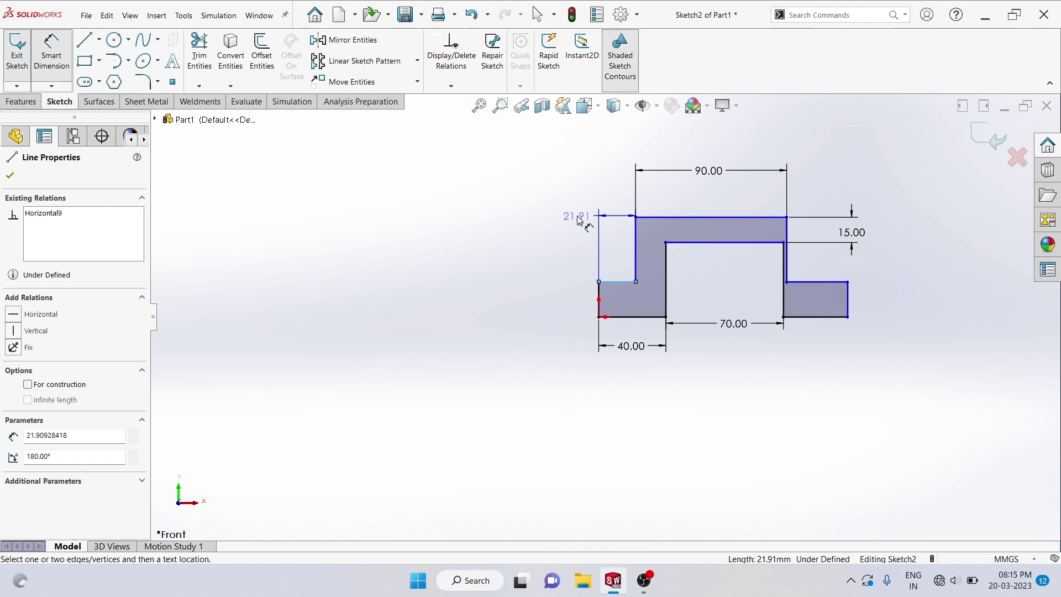
left_click(578, 220)
type("30")
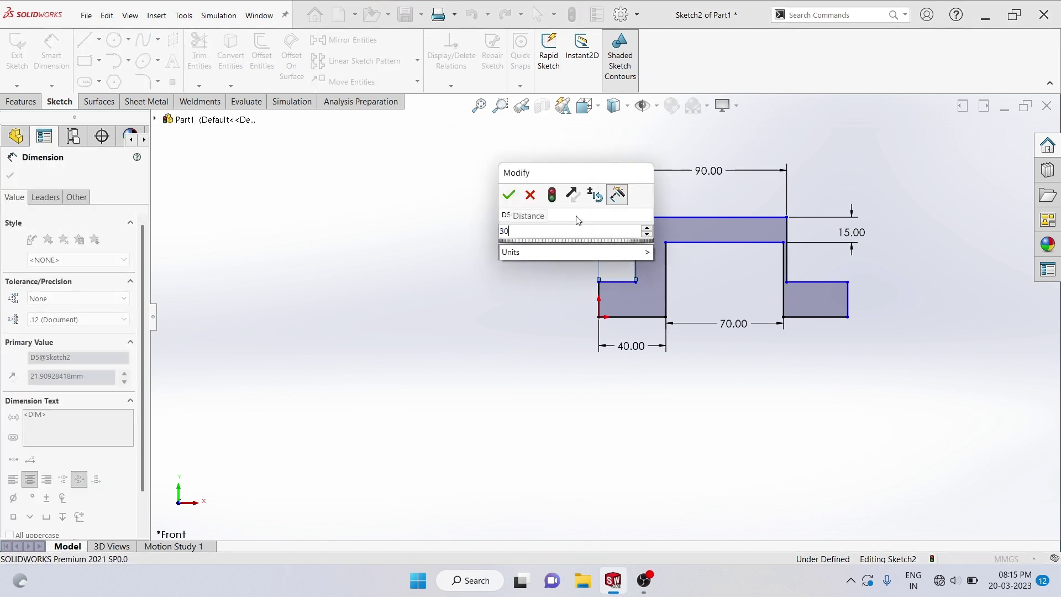
left_click(509, 195)
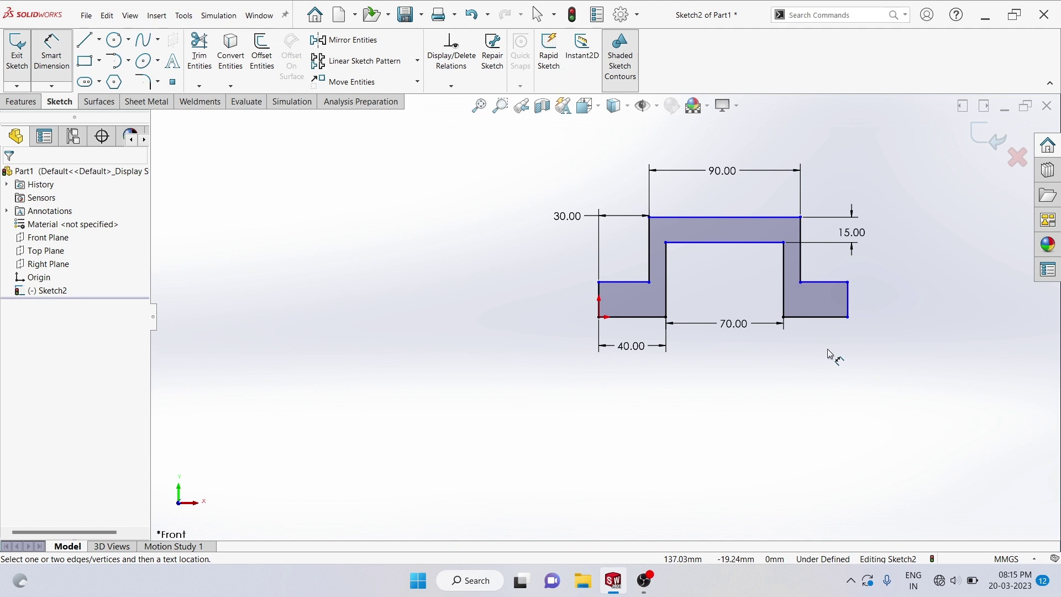
Step: Dimension the right flange end at 15 mm thick
left_click(816, 318)
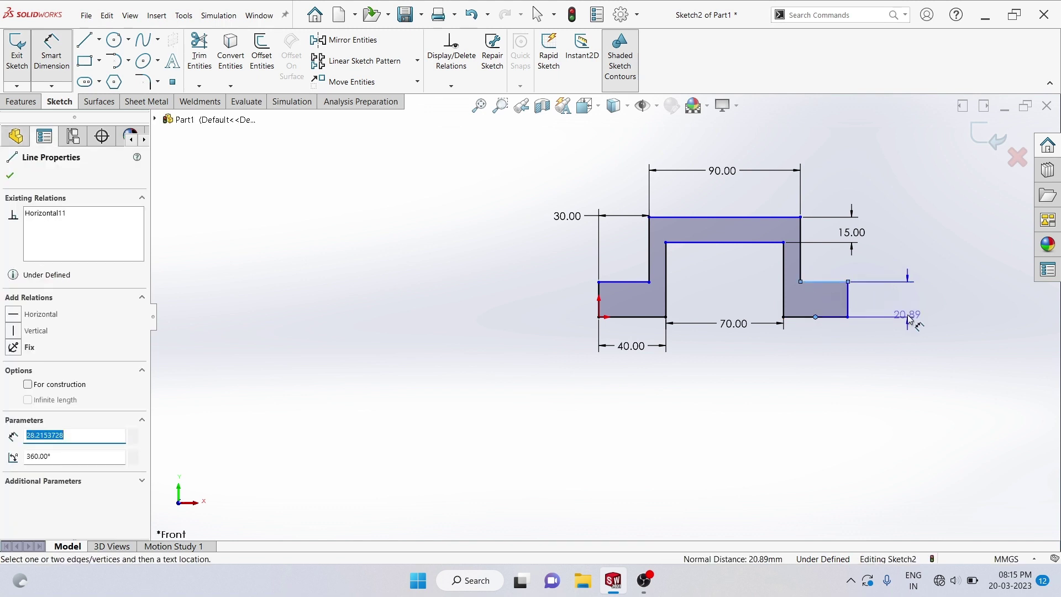
left_click(896, 301)
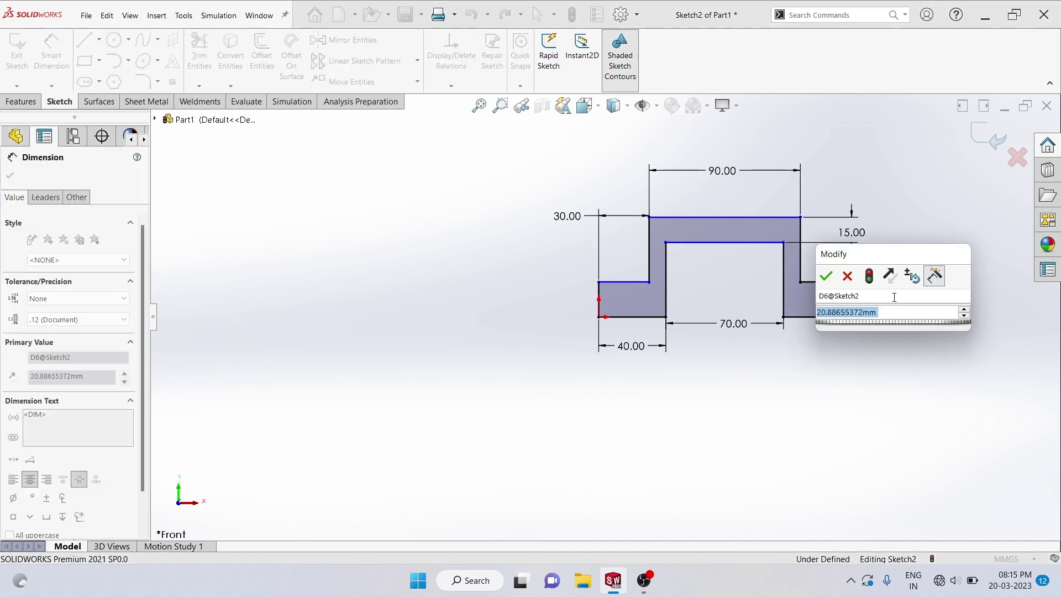
type("15")
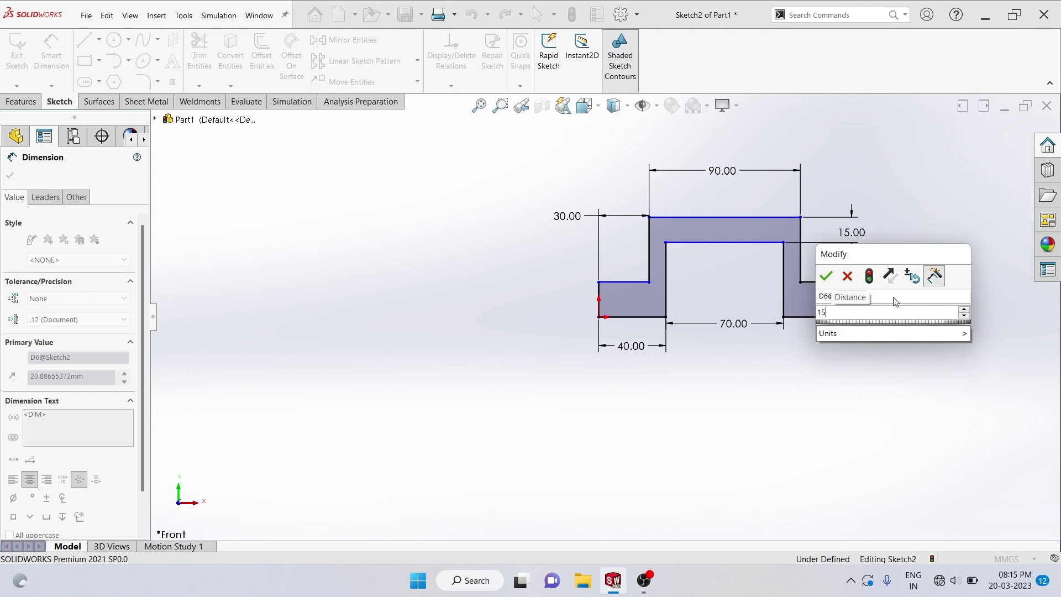
left_click(824, 275)
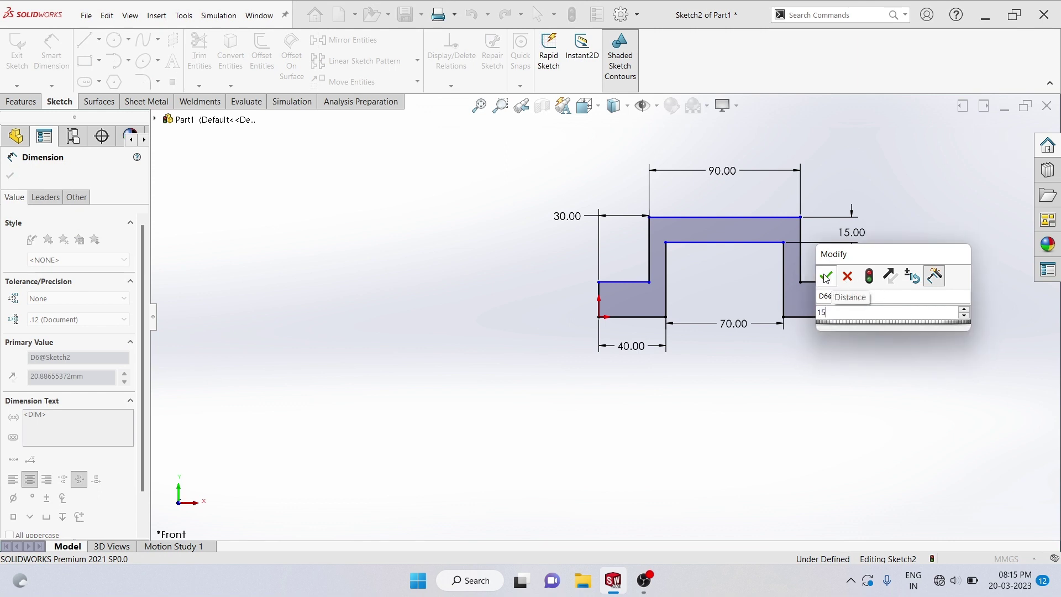
left_click(834, 409)
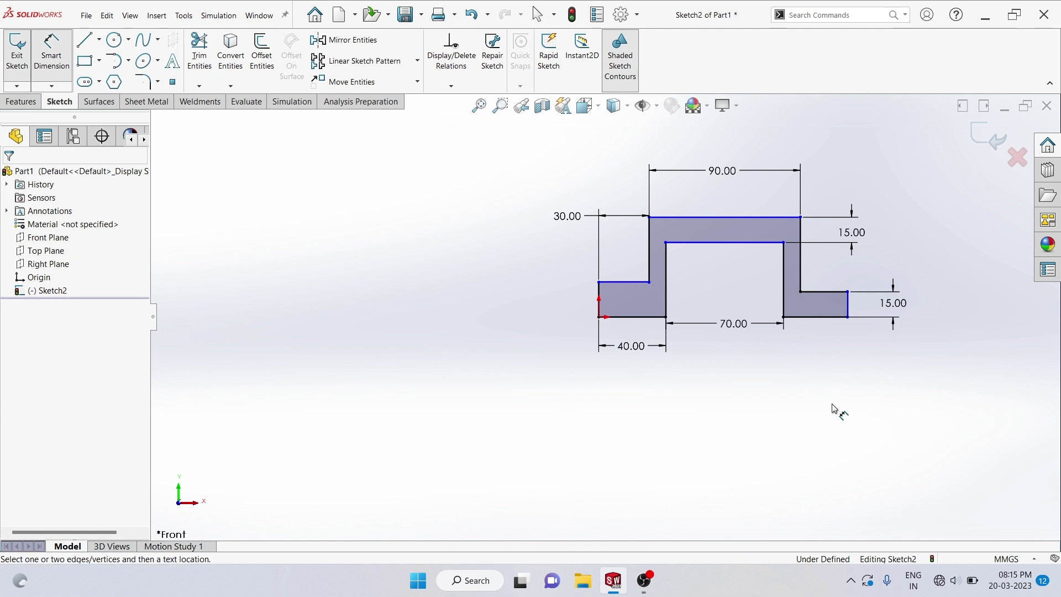
right_click(834, 409)
left_click(874, 442)
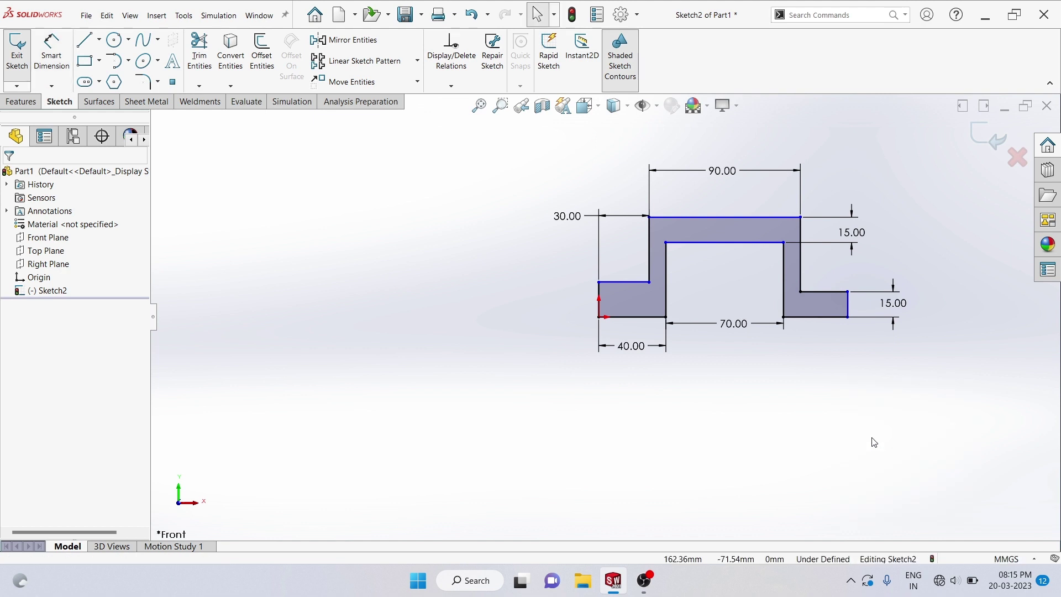
Step: Make the left and right flange end lines equal in length
left_click(850, 308)
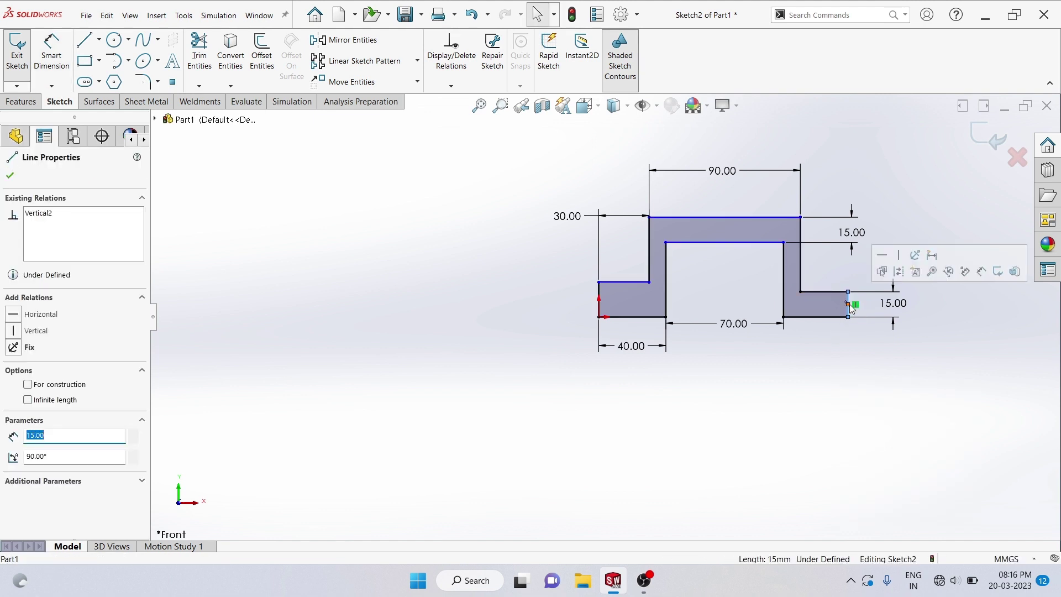
left_click(600, 289, "ctrl")
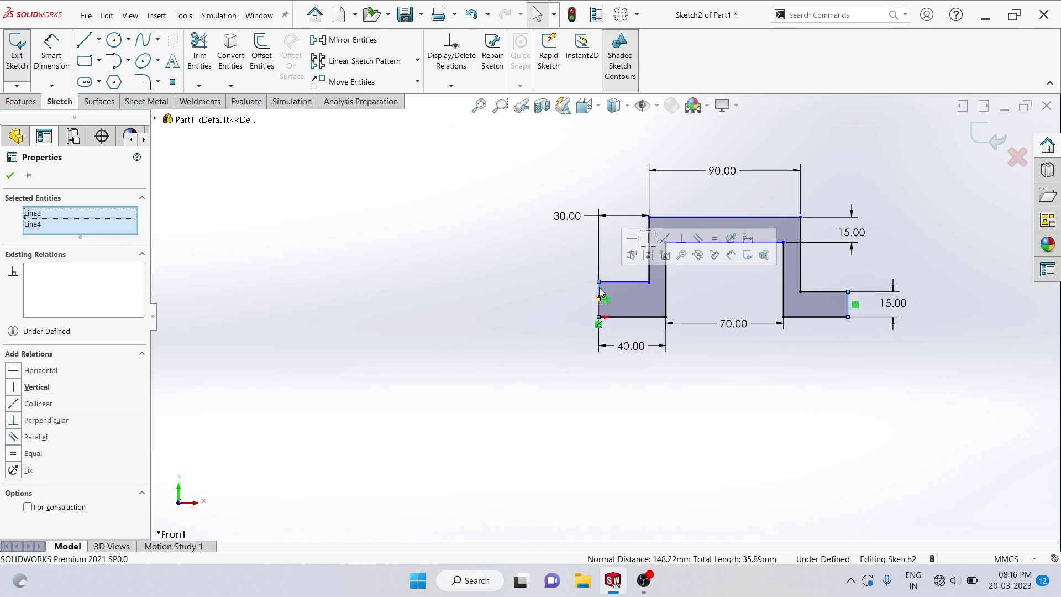
left_click(712, 241)
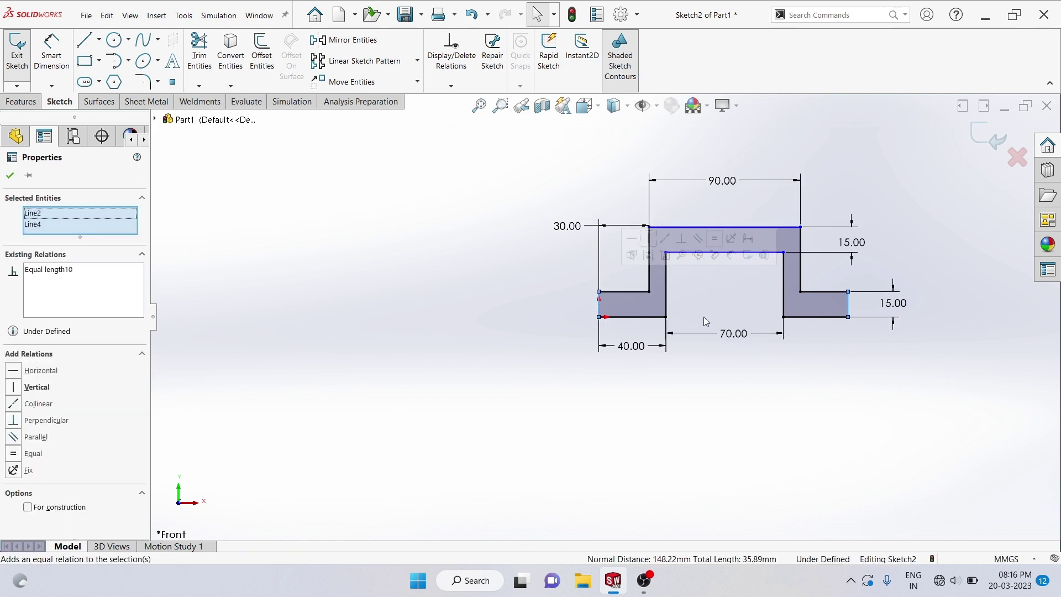
left_click(712, 453)
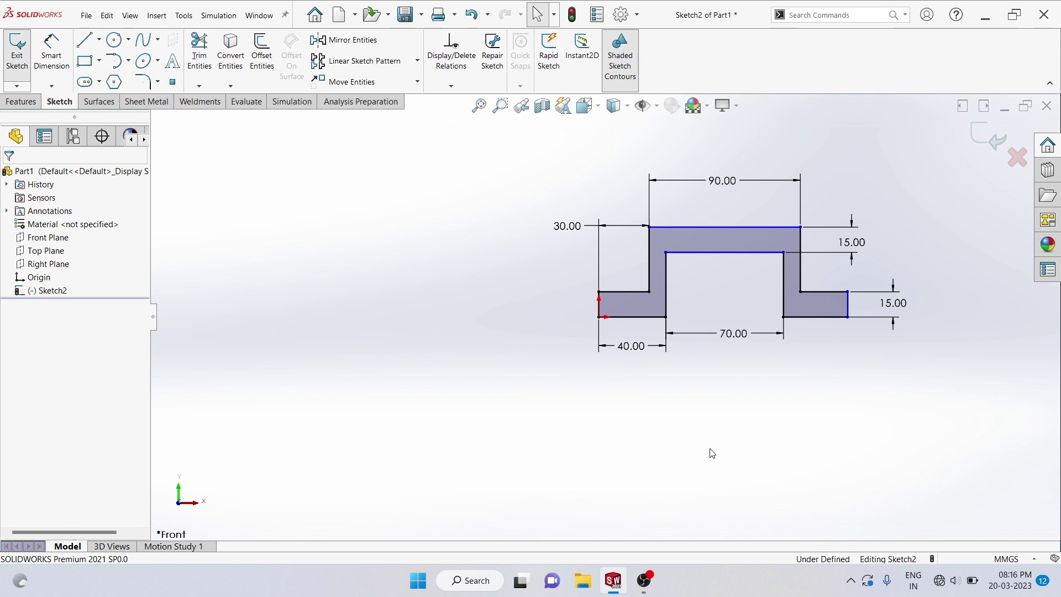
Step: Add an 80 mm overall height dimension between the profile's bottom and top edges
left_click(650, 318)
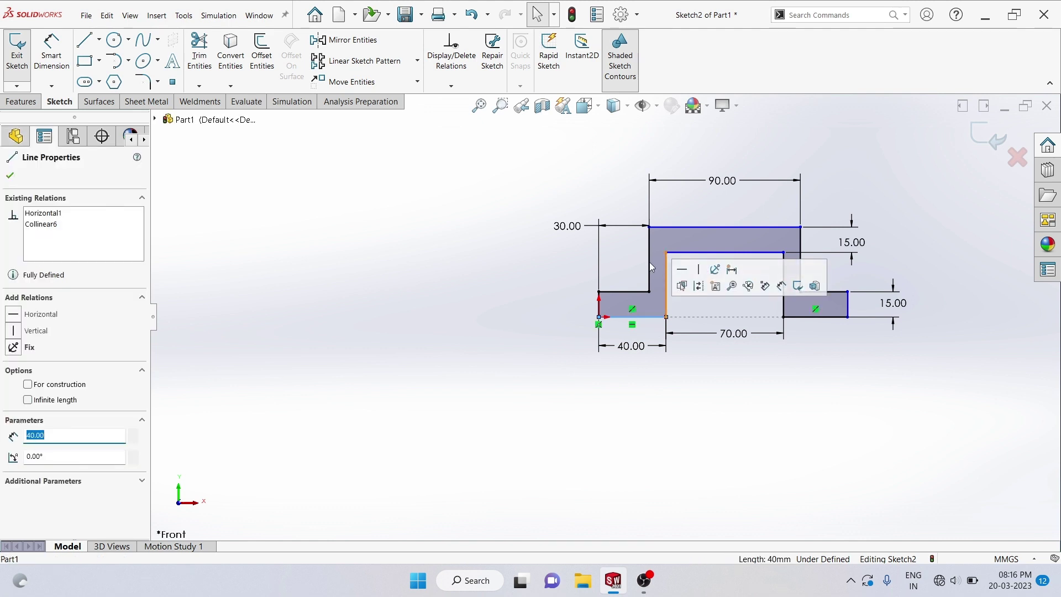
left_click(552, 269)
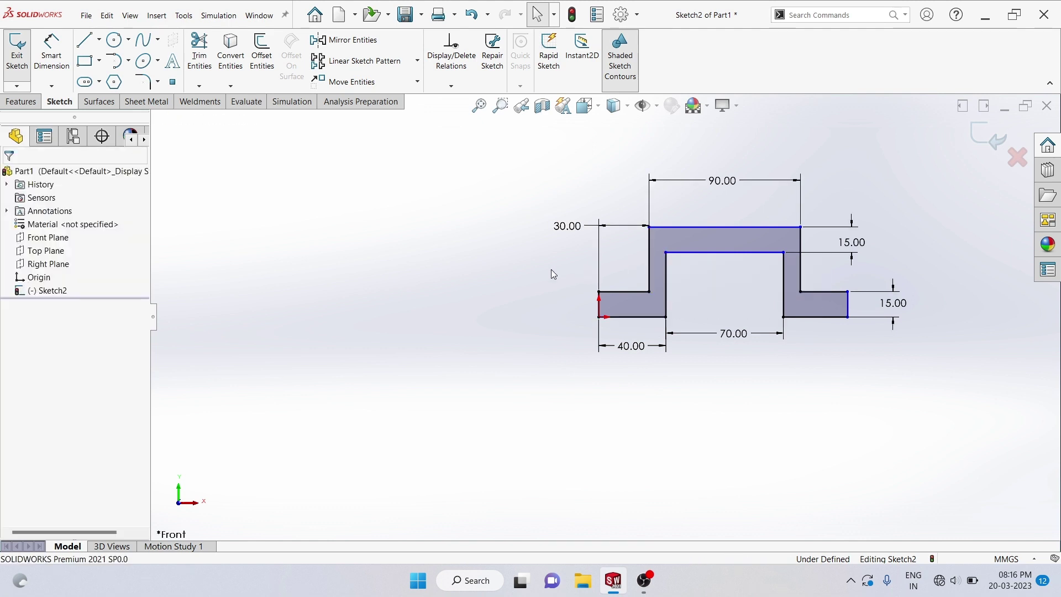
left_click(44, 54)
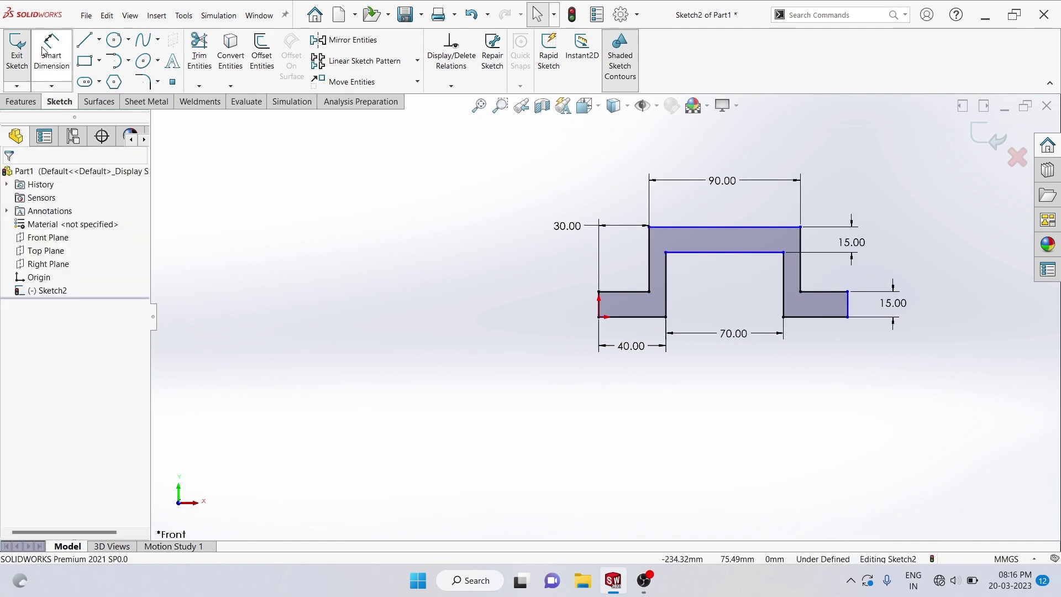
left_click(630, 317)
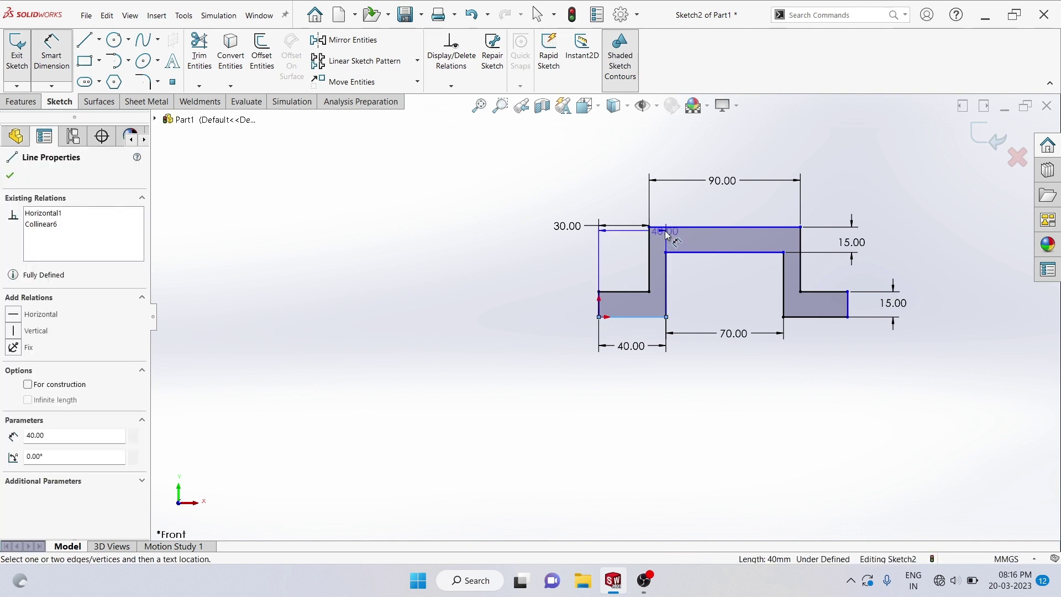
left_click(668, 227)
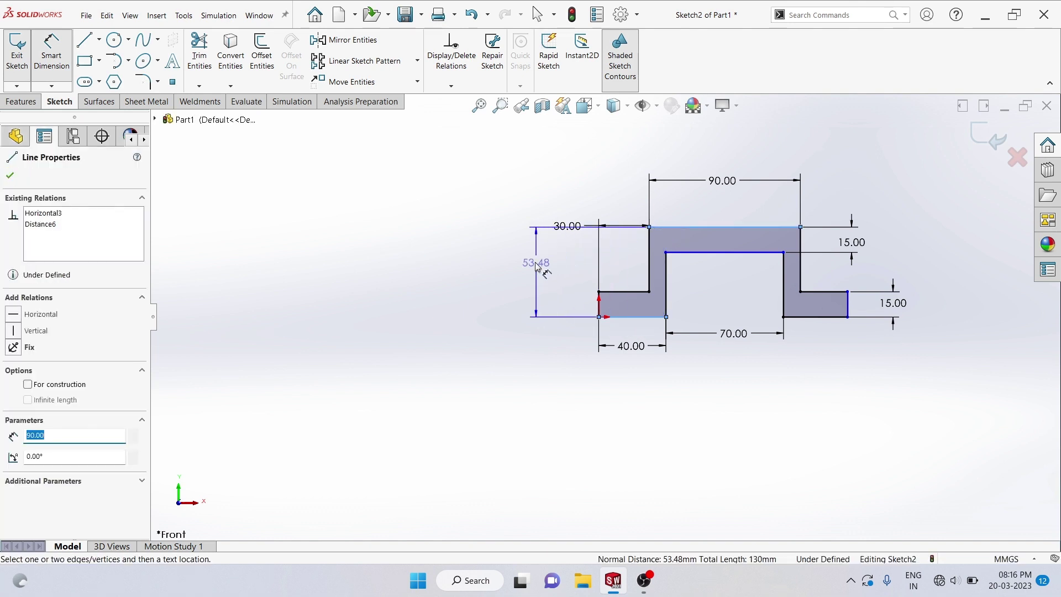
left_click(504, 271)
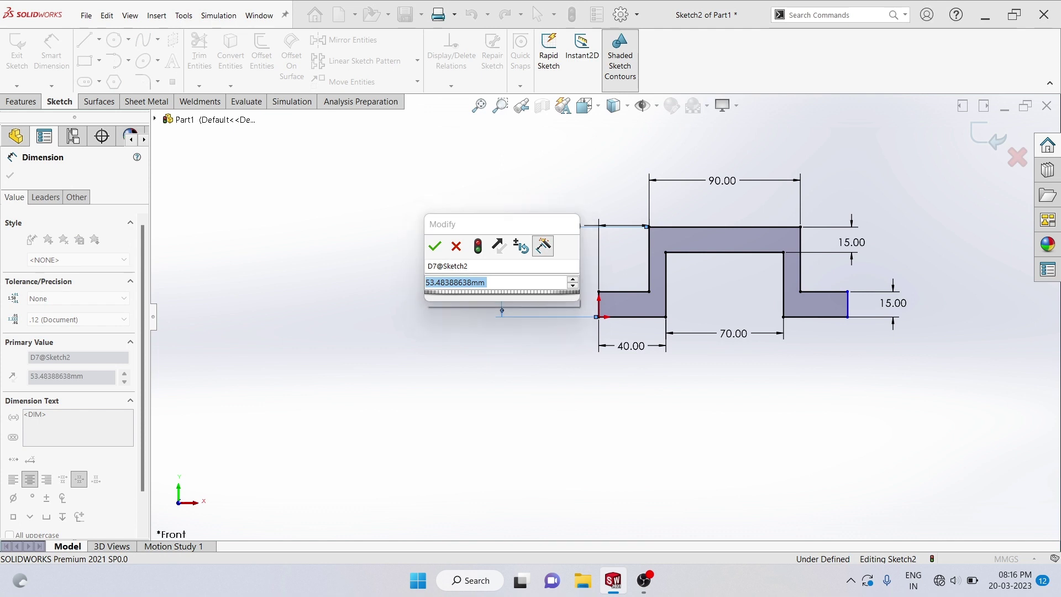
type("8-")
key("BackSpace")
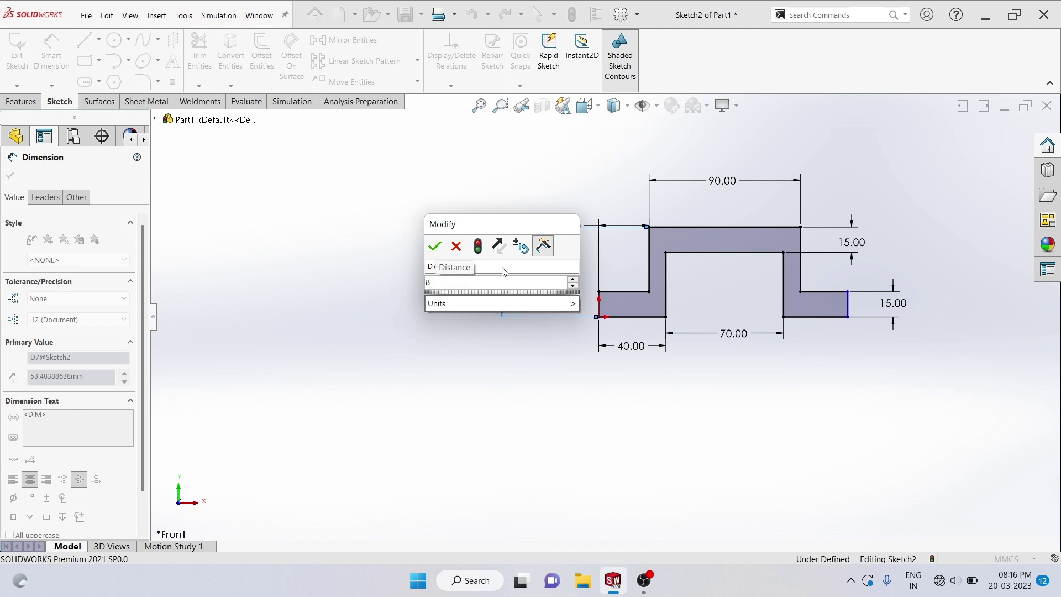
type("0")
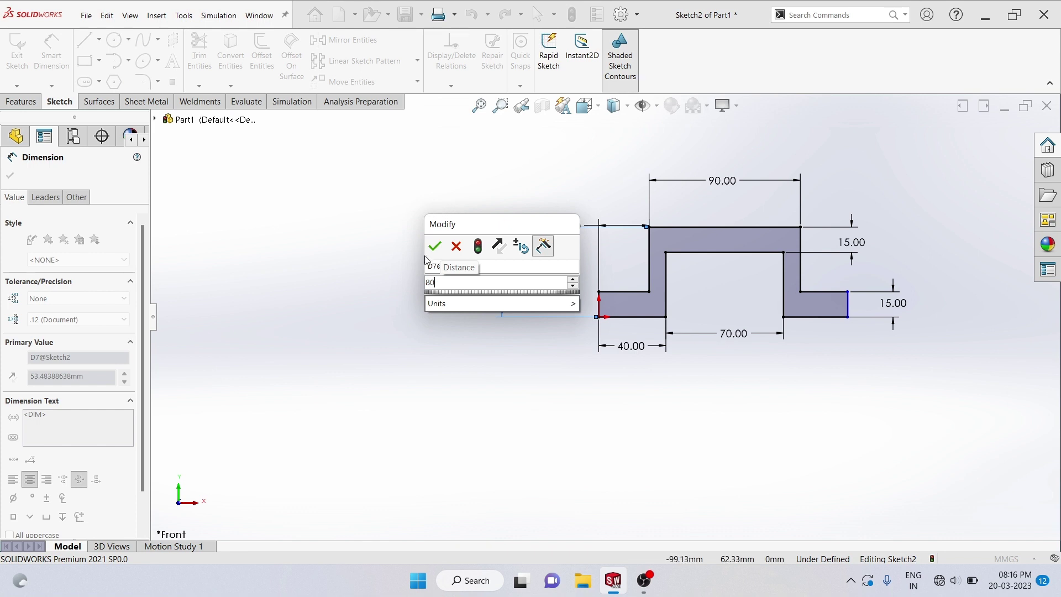
left_click(435, 247)
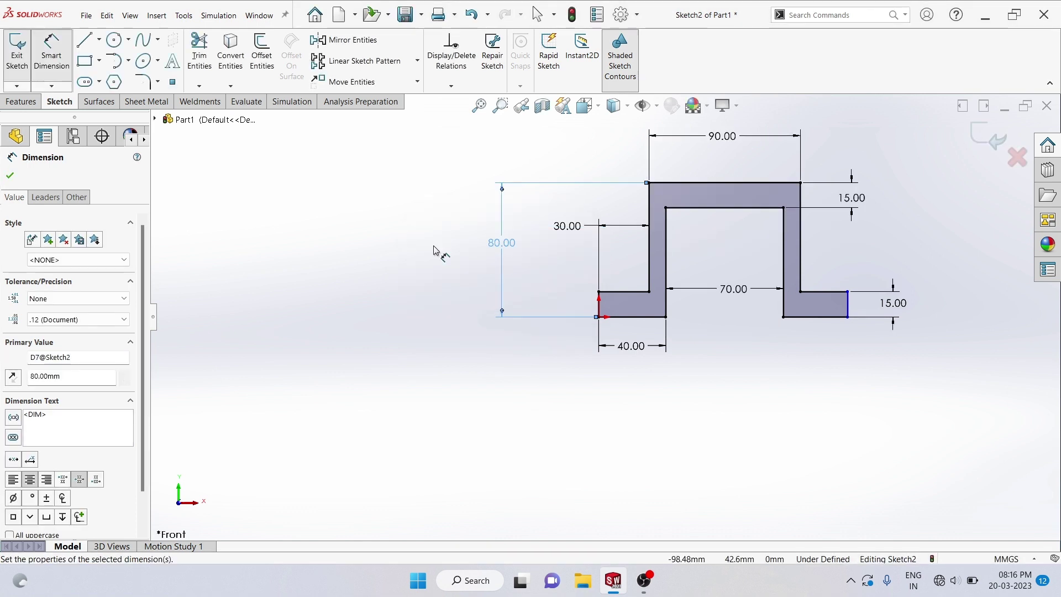
key("Escape")
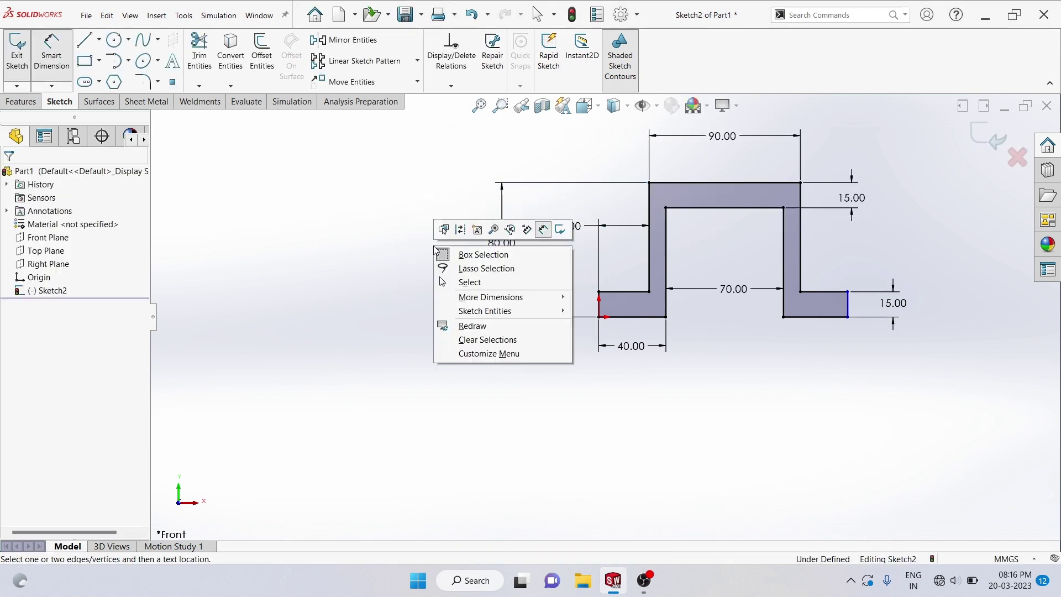
right_click(436, 248)
left_click(471, 283)
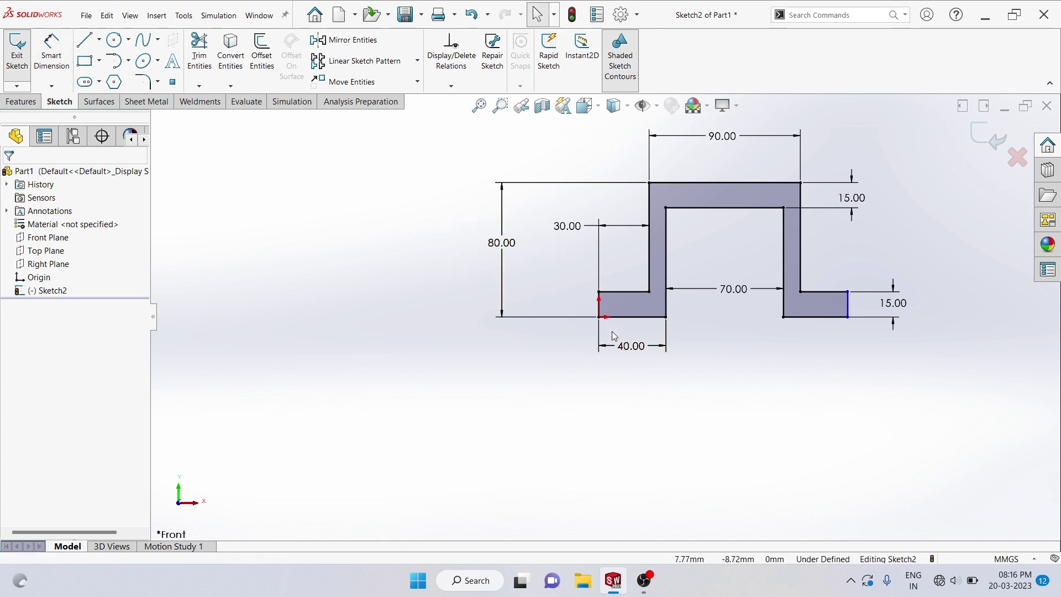
left_click(634, 317)
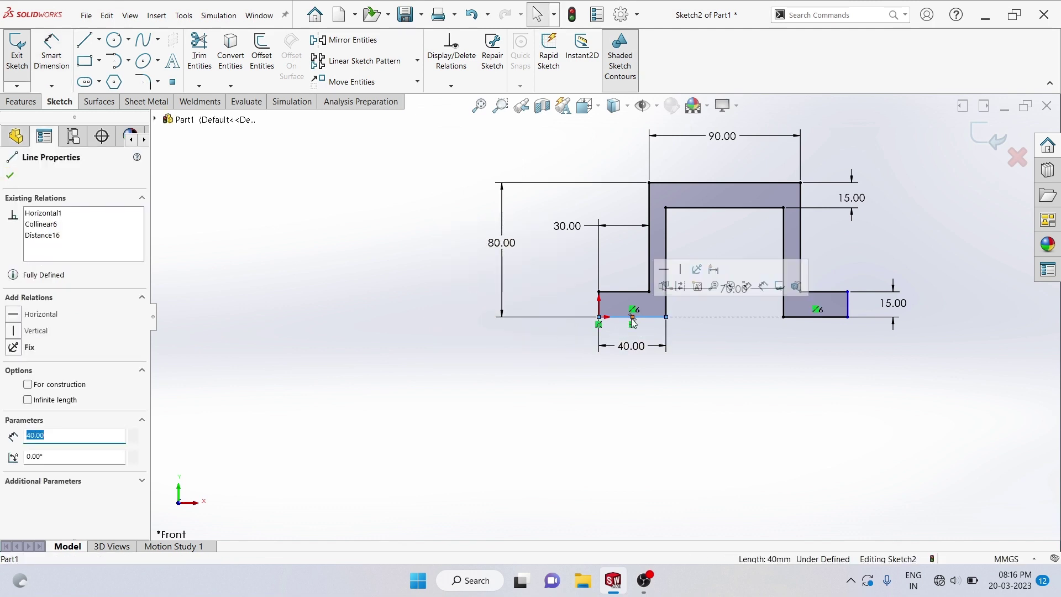
Step: Make the left and right bottom flange segments equal, fully defining the hat profile
left_click(816, 318, "ctrl")
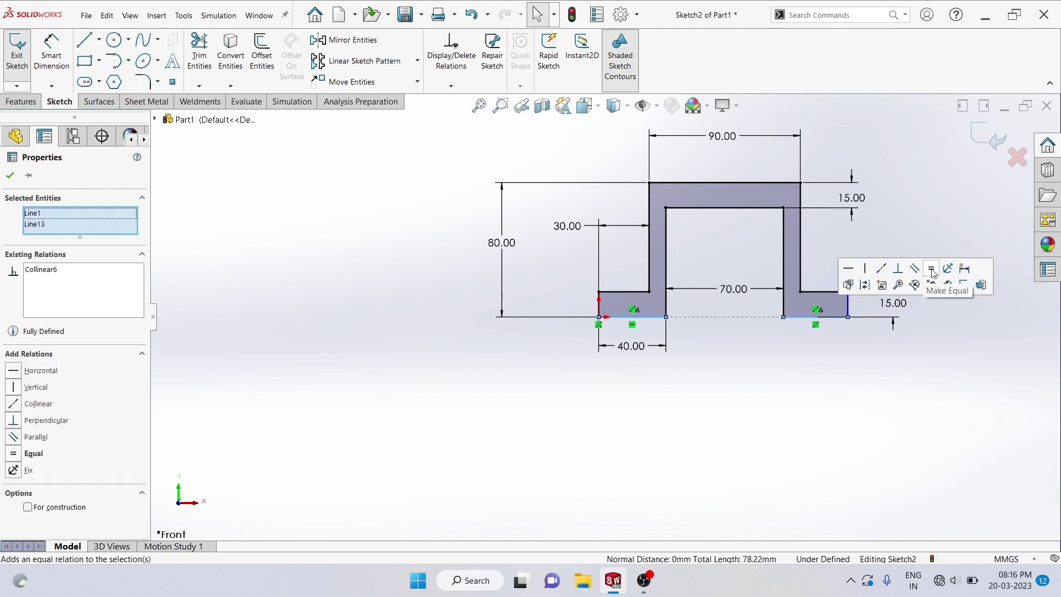
left_click(932, 270)
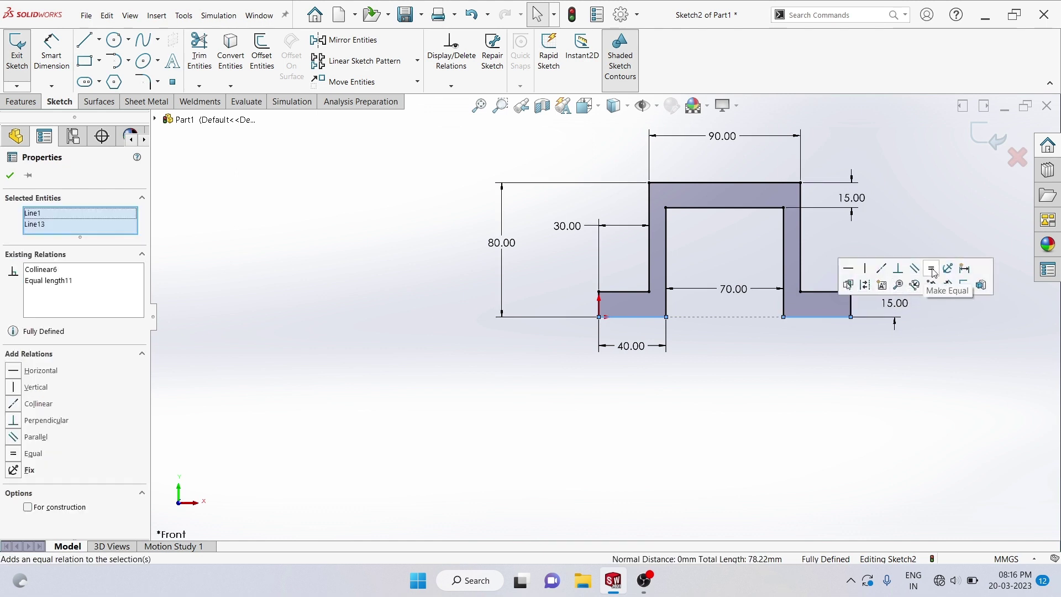
left_click(836, 448)
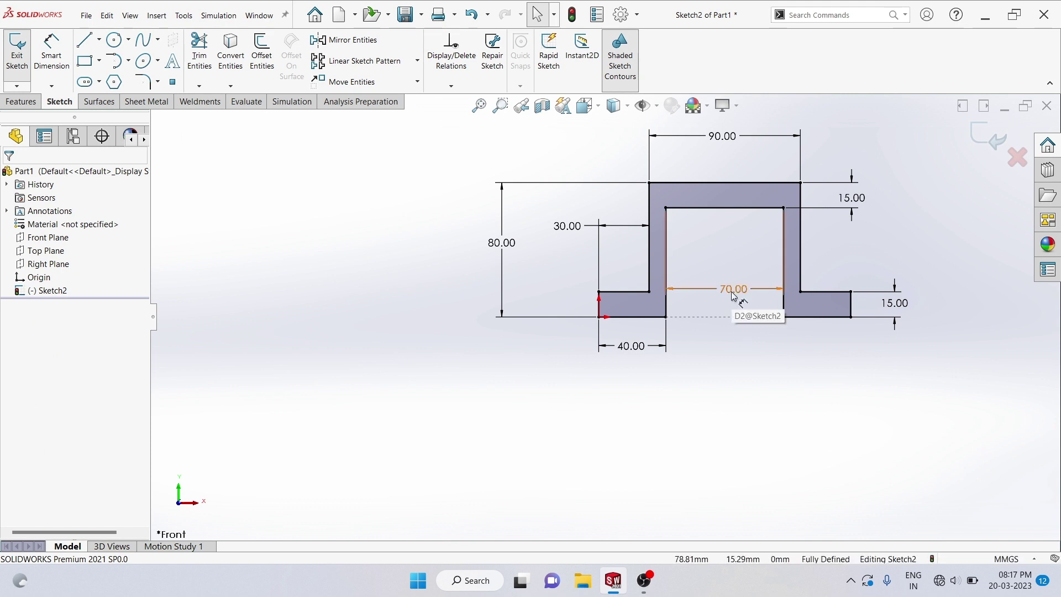
right_click_drag(733, 296, 729, 354)
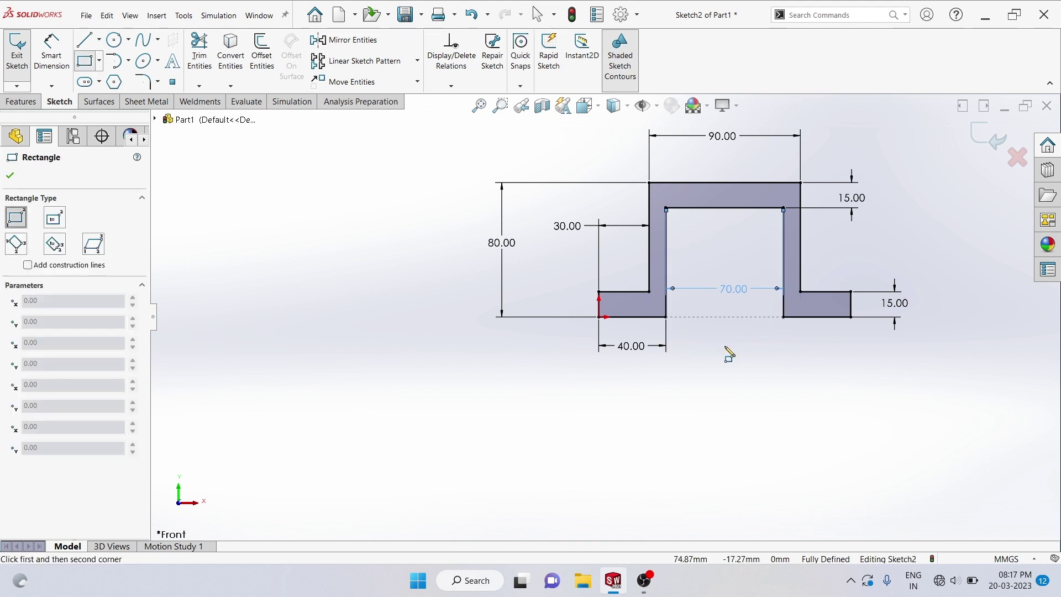
left_click(8, 174)
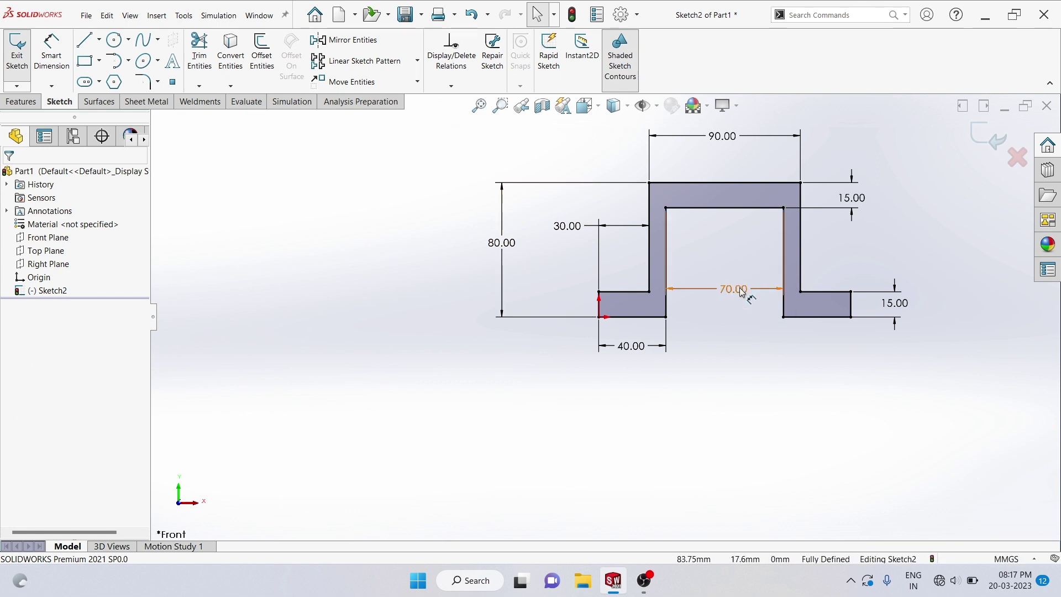
right_click_drag(742, 291, 744, 315)
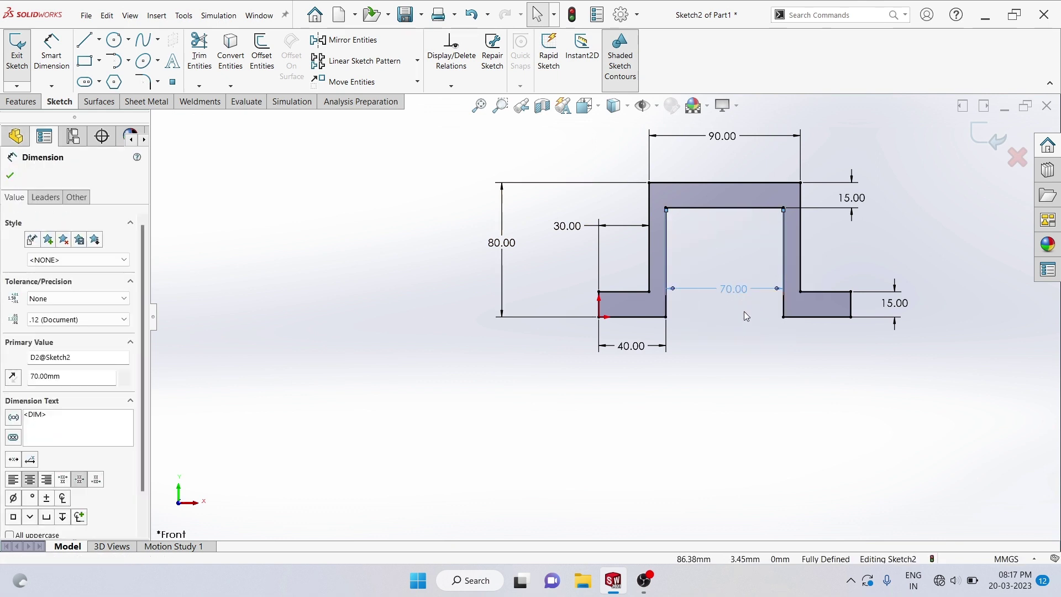
Step: Move the 70.00 dimension below the hat profile, in line with the 40.00 dimension
left_click(743, 310)
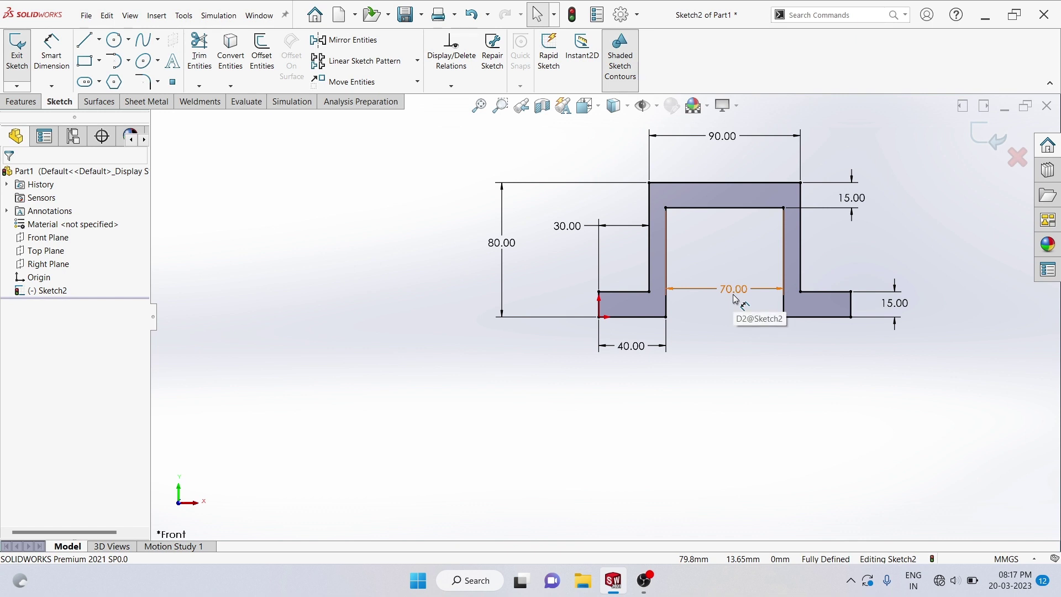
right_click_drag(730, 314, 725, 328)
left_click(725, 328)
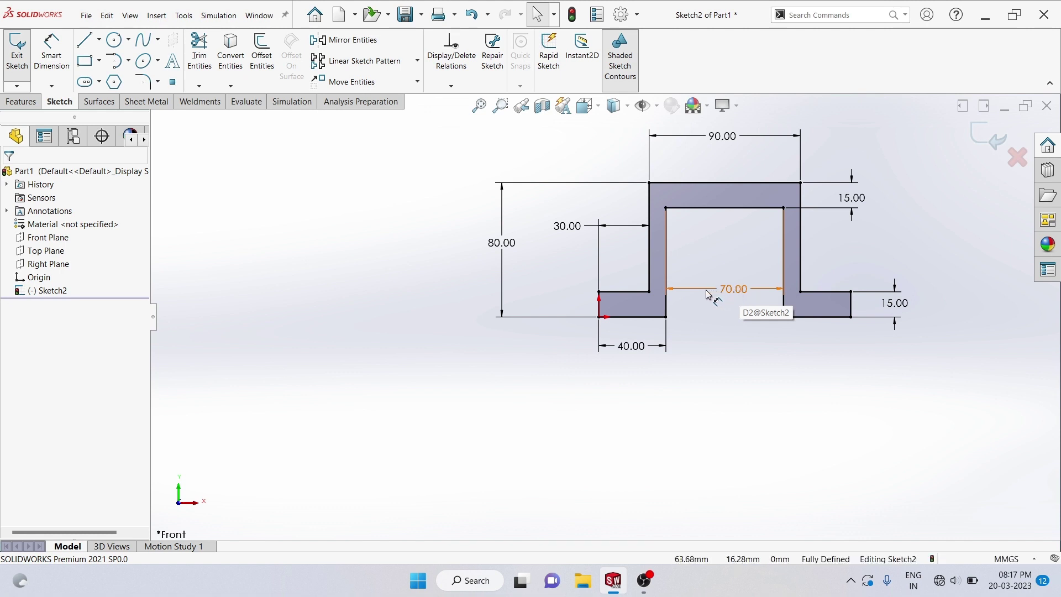
left_click_drag(711, 291, 713, 353)
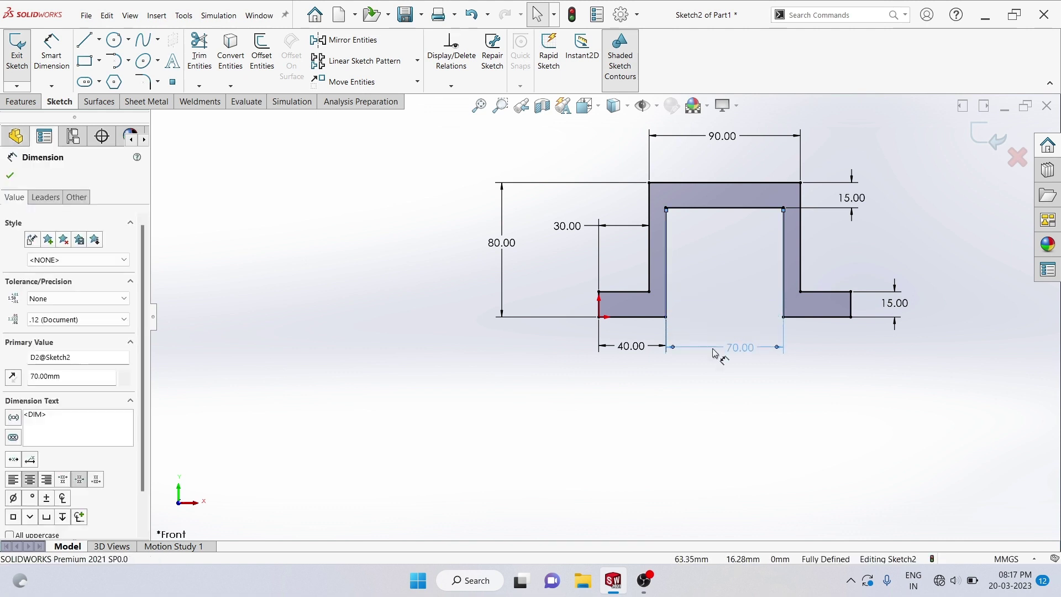
left_click(712, 377)
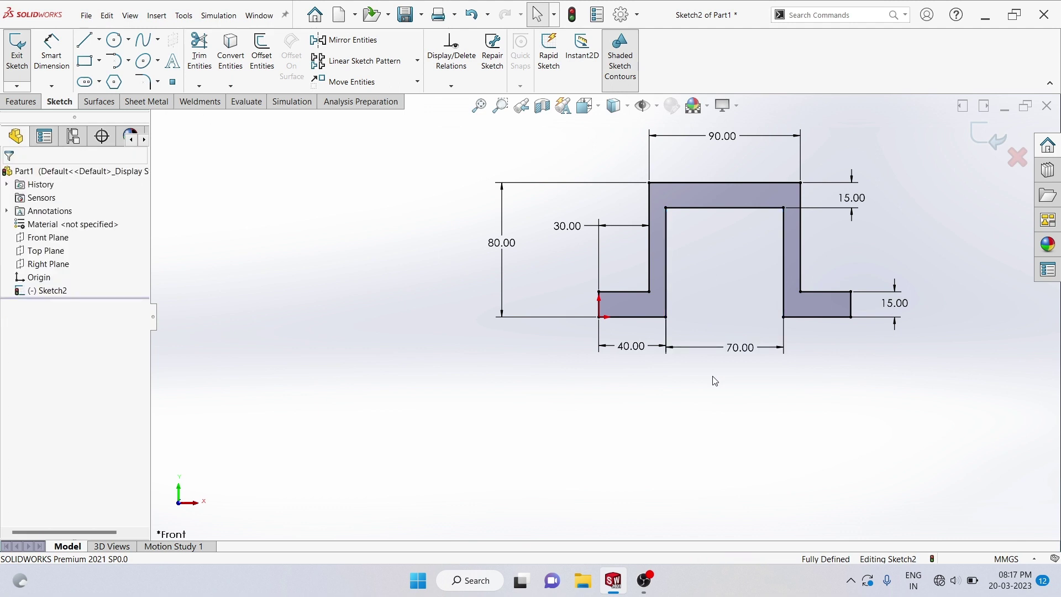
Step: Extrude the hat profile 60 mm with the Mid Plane end condition
left_click(21, 103)
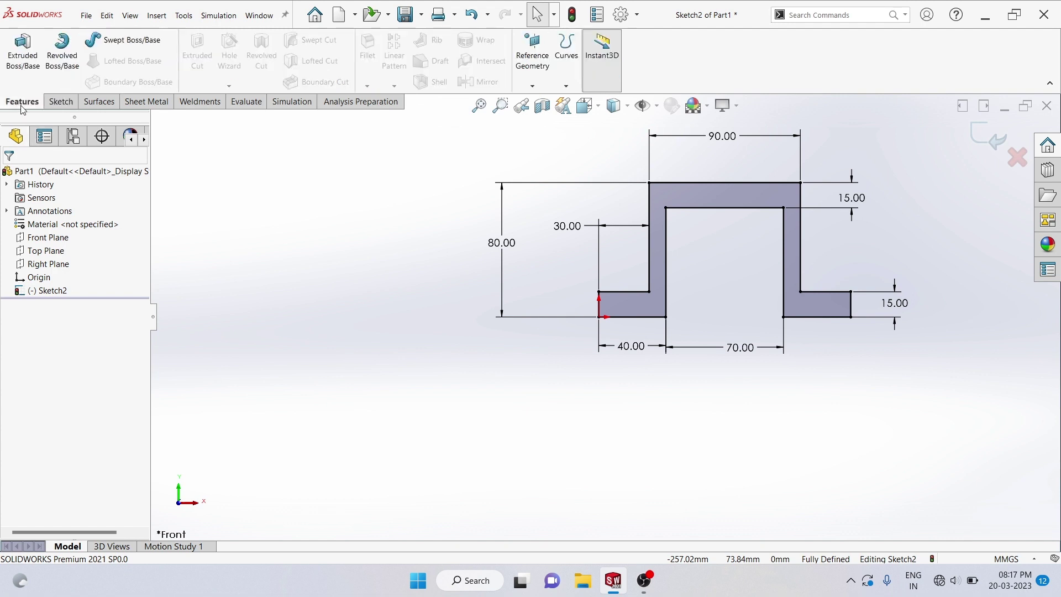
left_click(25, 67)
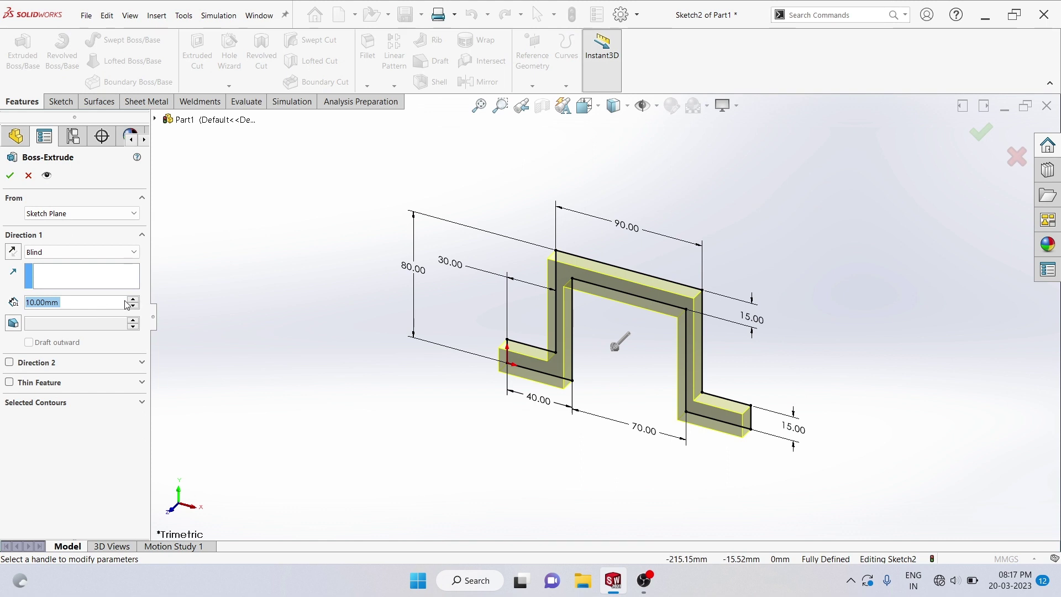
left_click(105, 252)
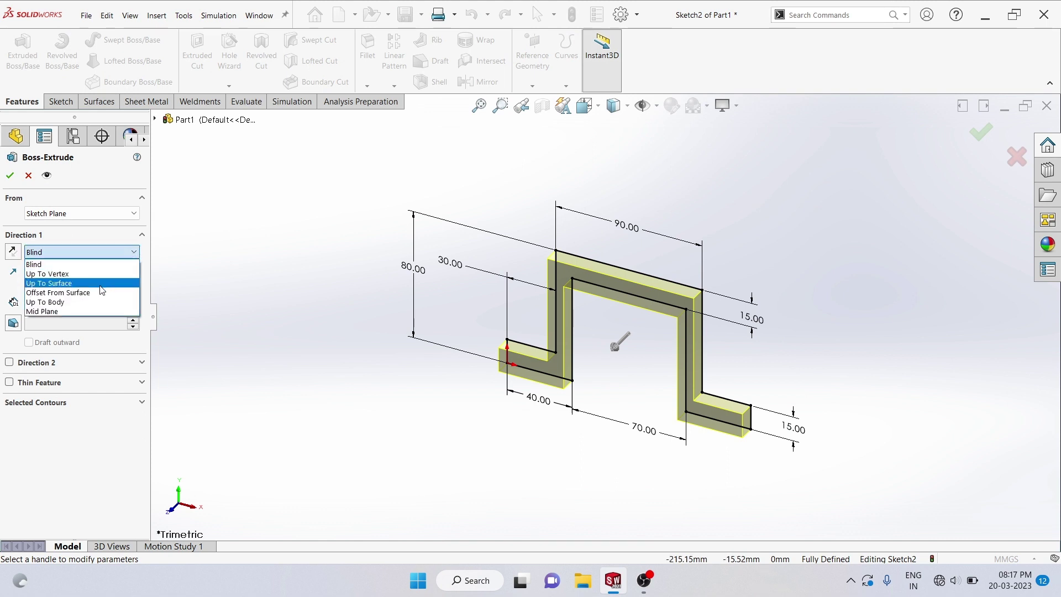
left_click(69, 312)
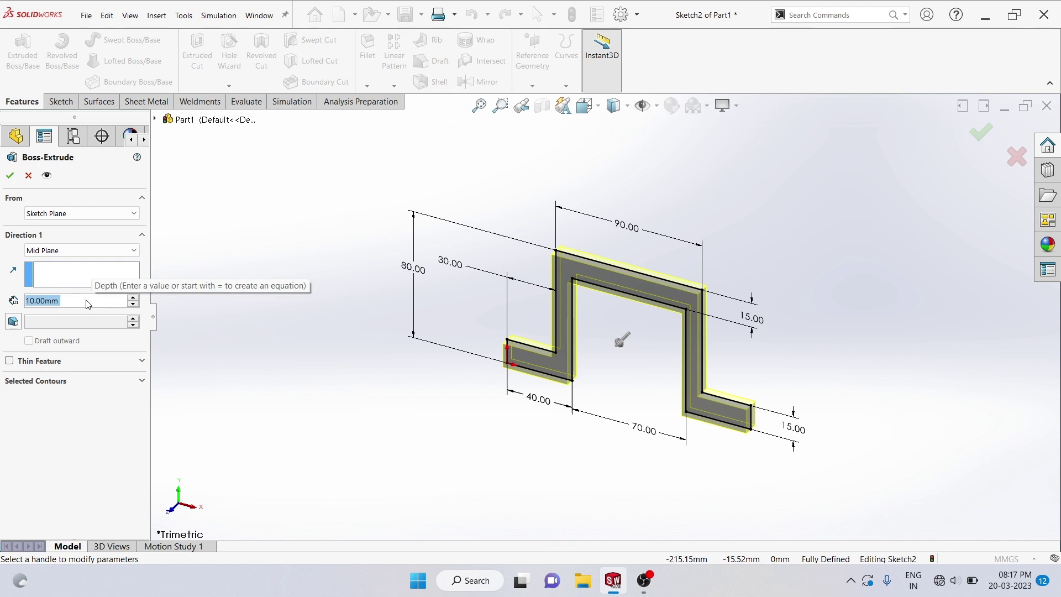
type("60")
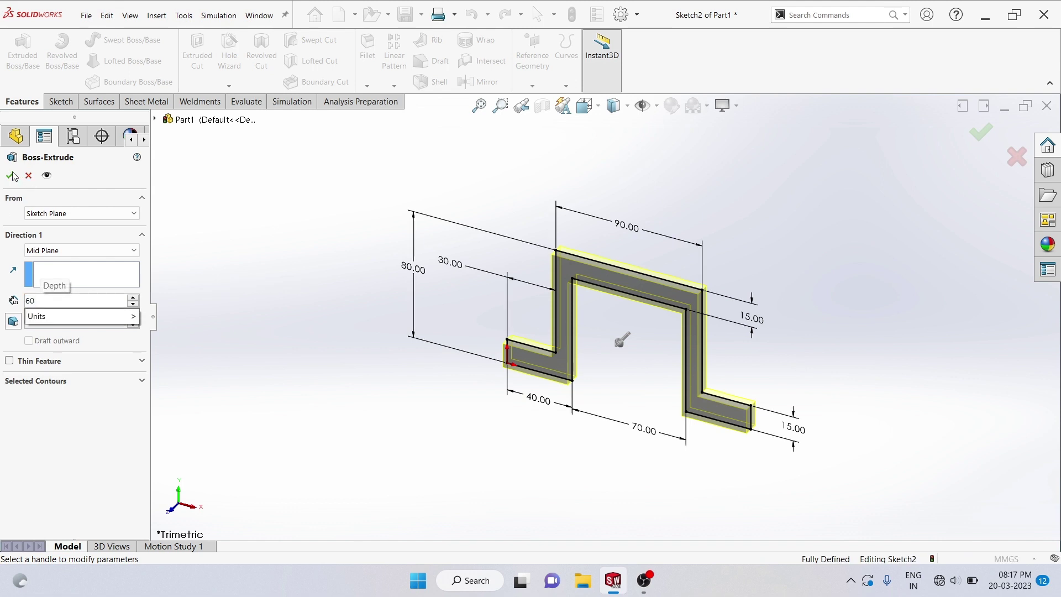
key("Return")
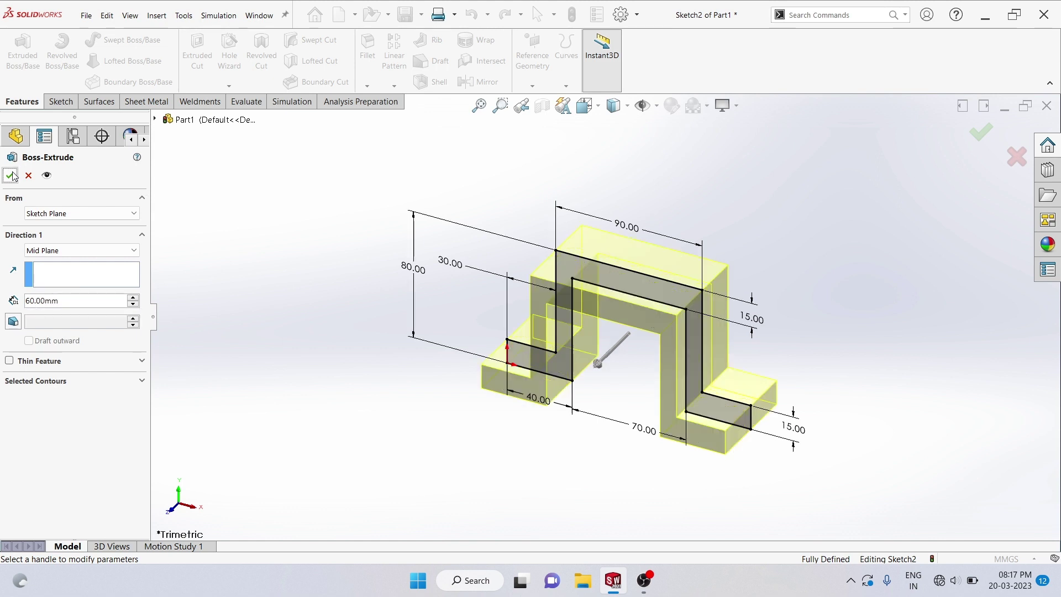
left_click(14, 174)
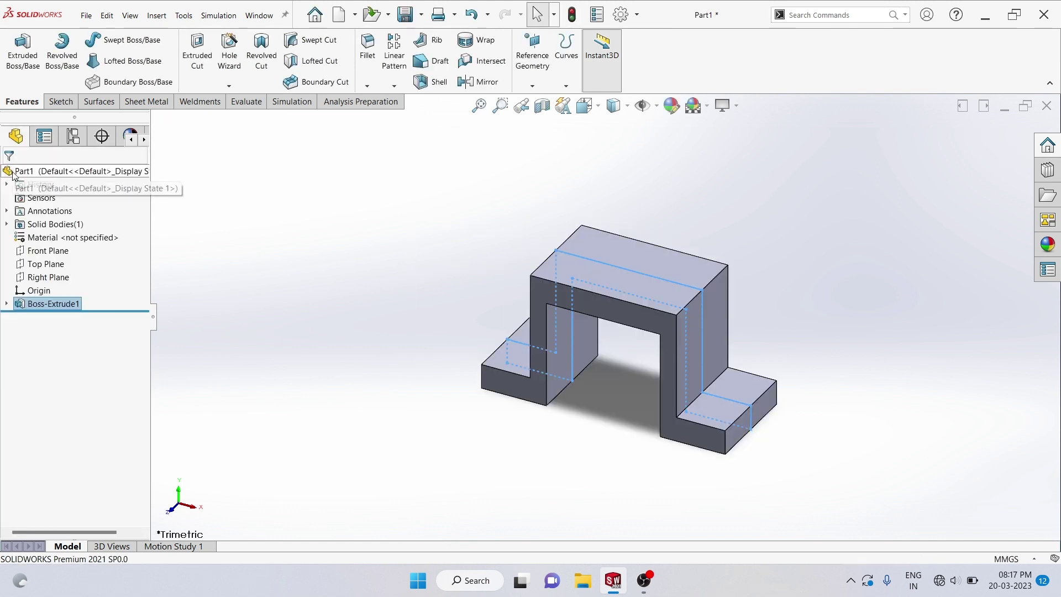
left_click(172, 241)
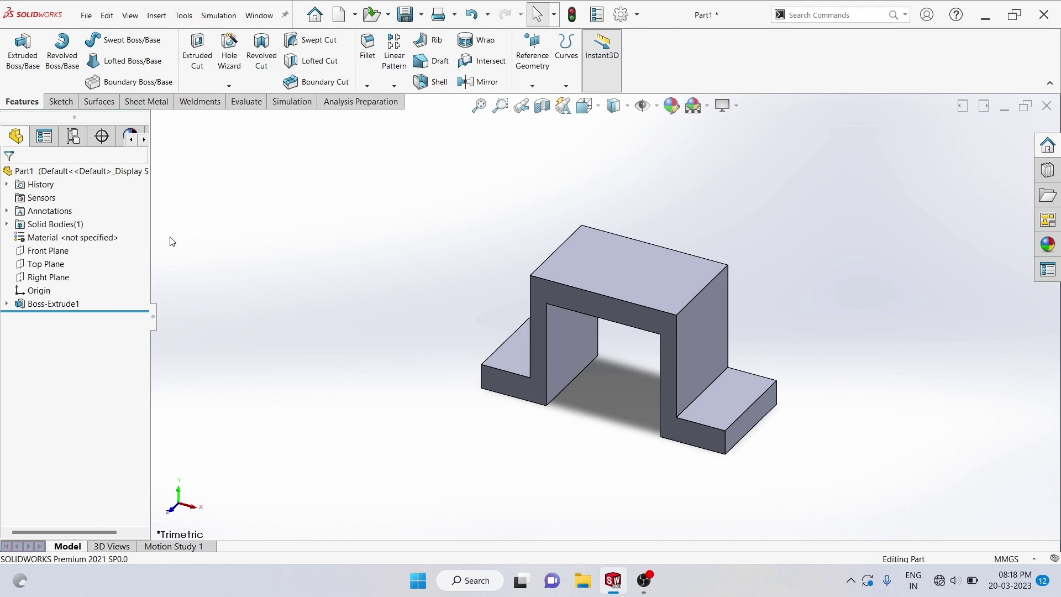
Step: Change Sketch2's 80.00 mm height dimension to 45 mm
left_click(7, 305)
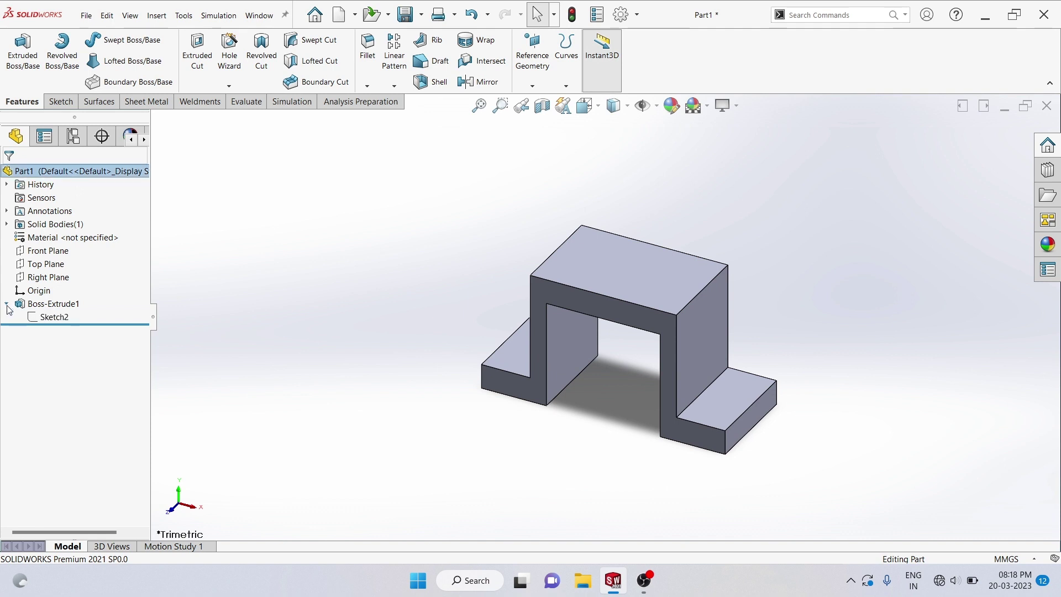
left_click(53, 320)
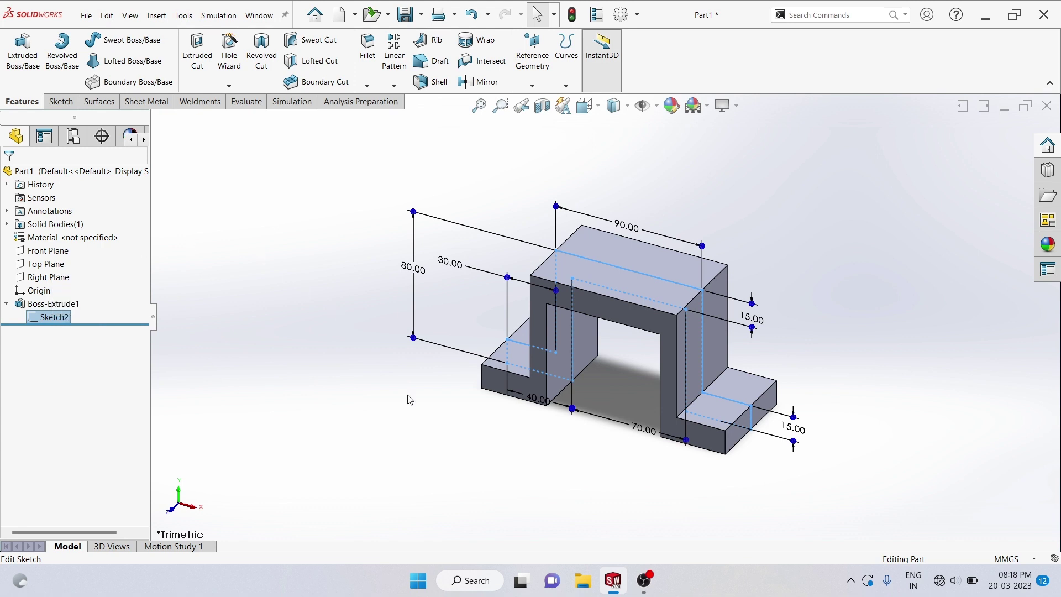
double_click(413, 268)
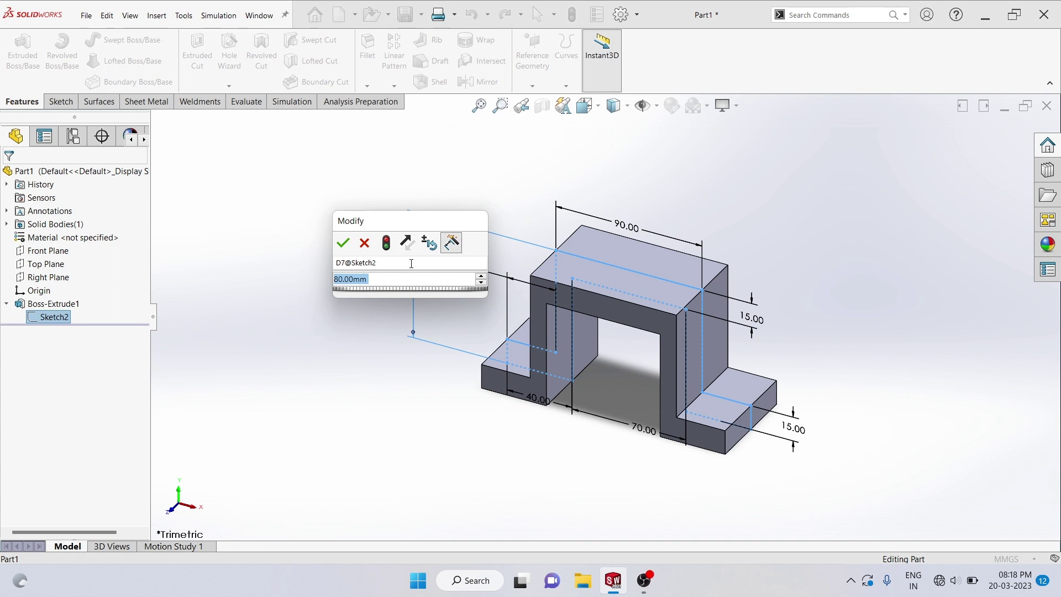
type("45")
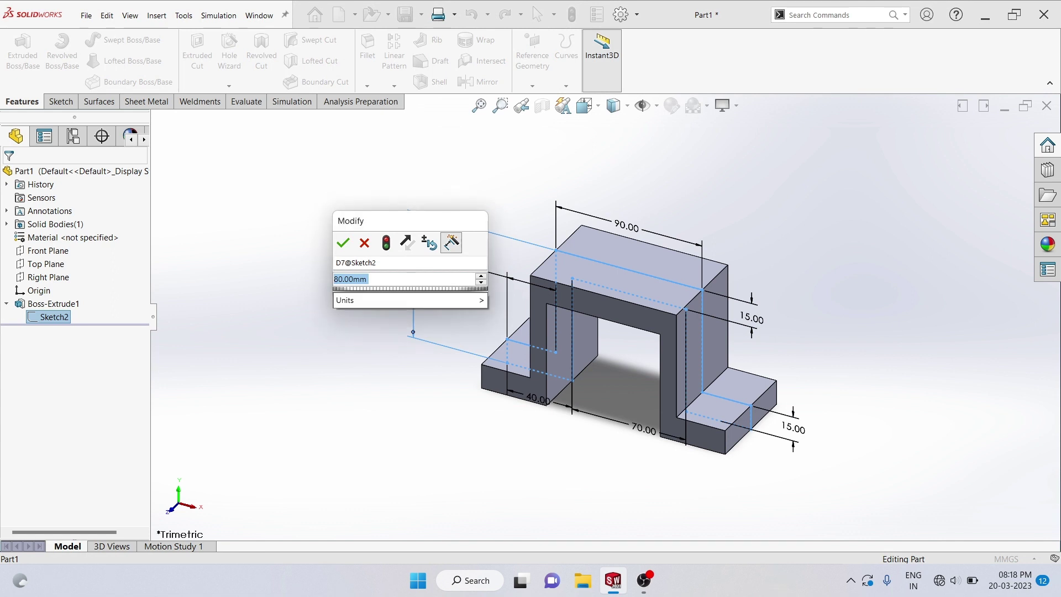
left_click(343, 244)
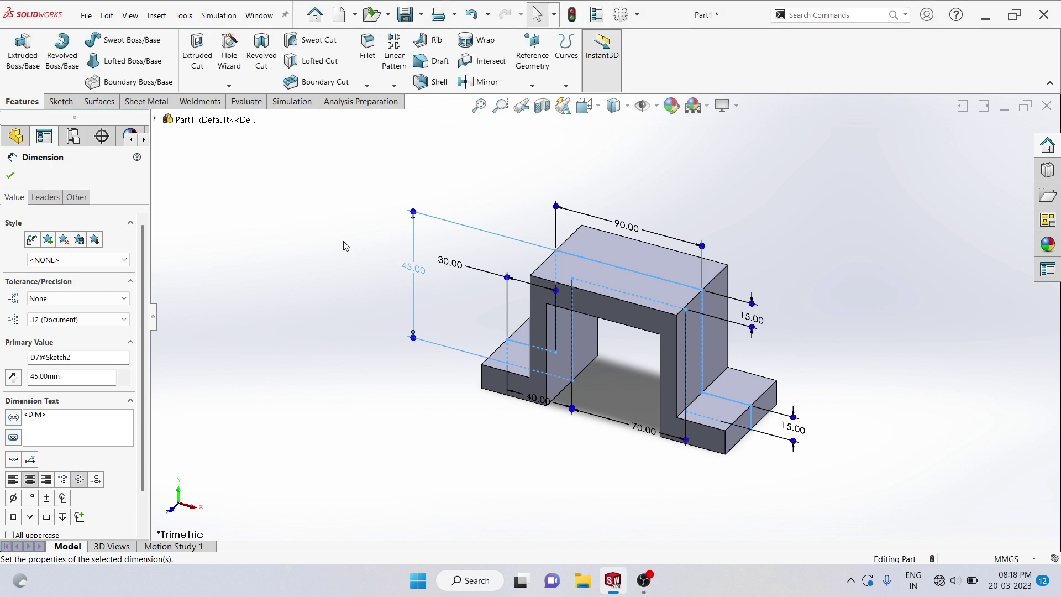
left_click(345, 245)
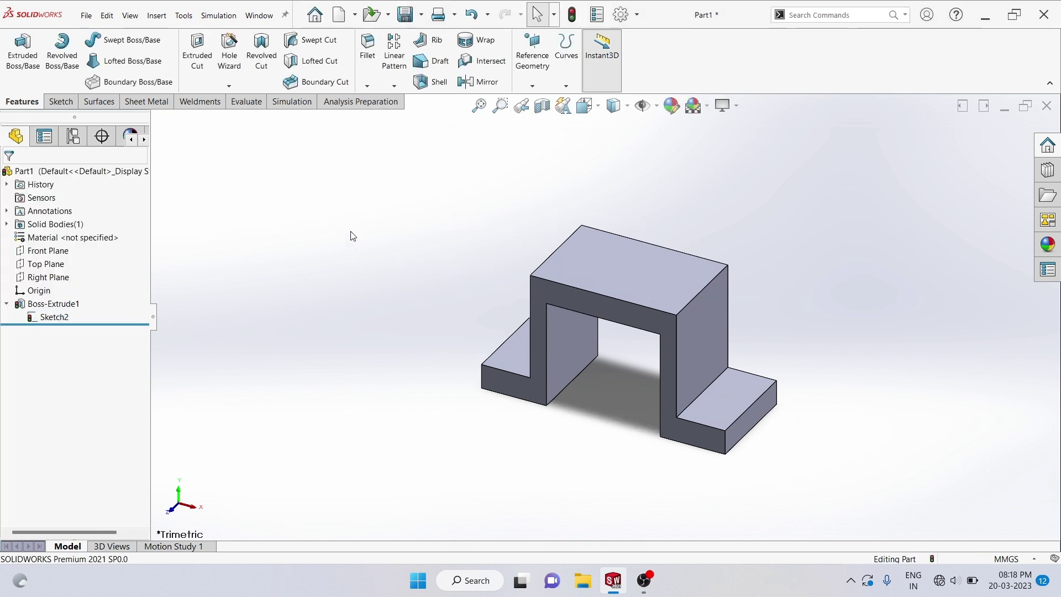
Step: Rebuild the bracket and start a new sketch on the left flange's top face
left_click(570, 19)
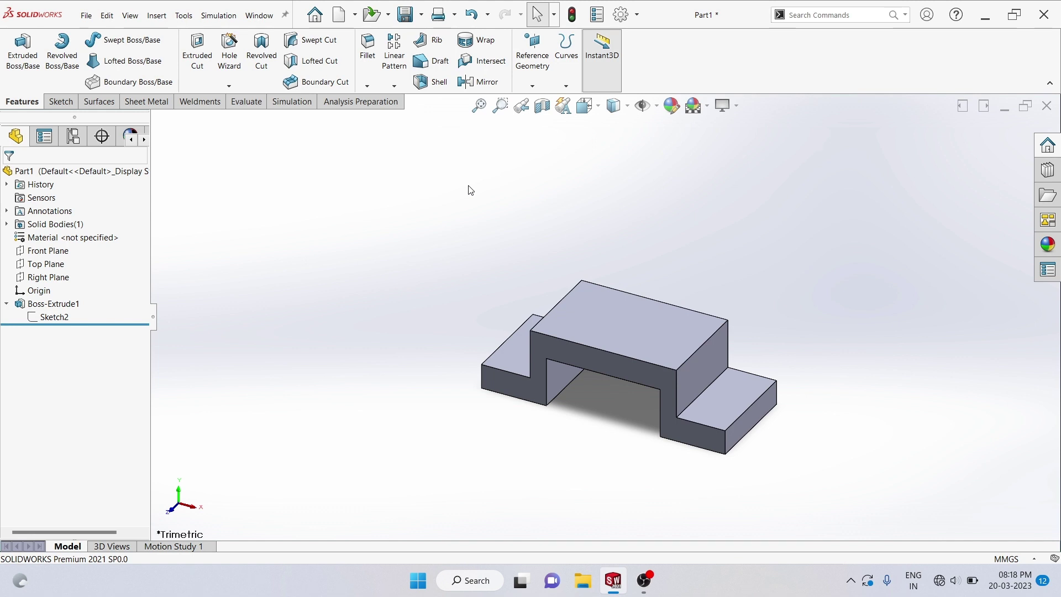
left_click(514, 360)
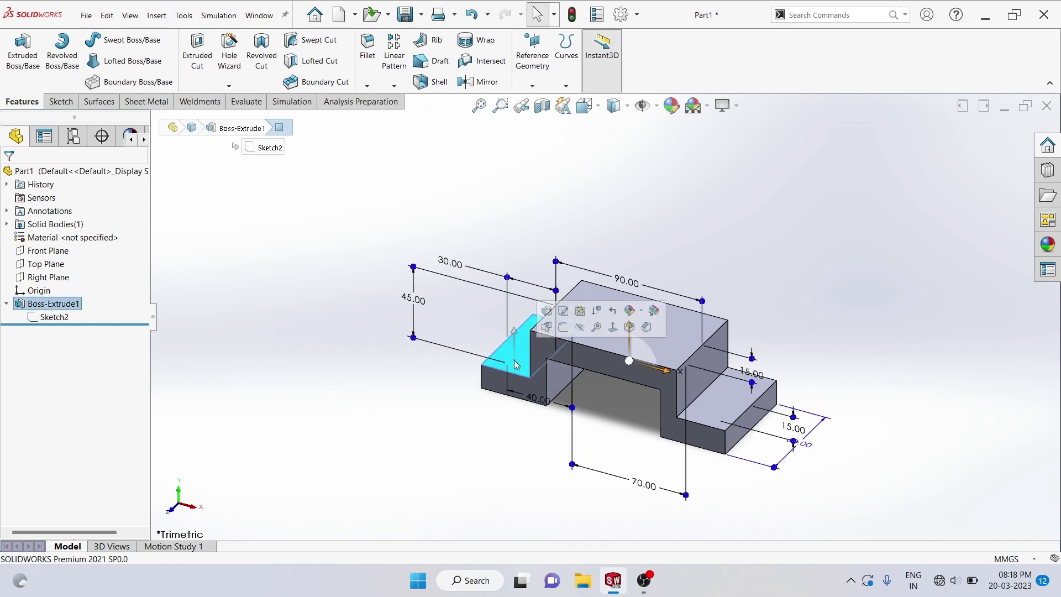
left_click(561, 330)
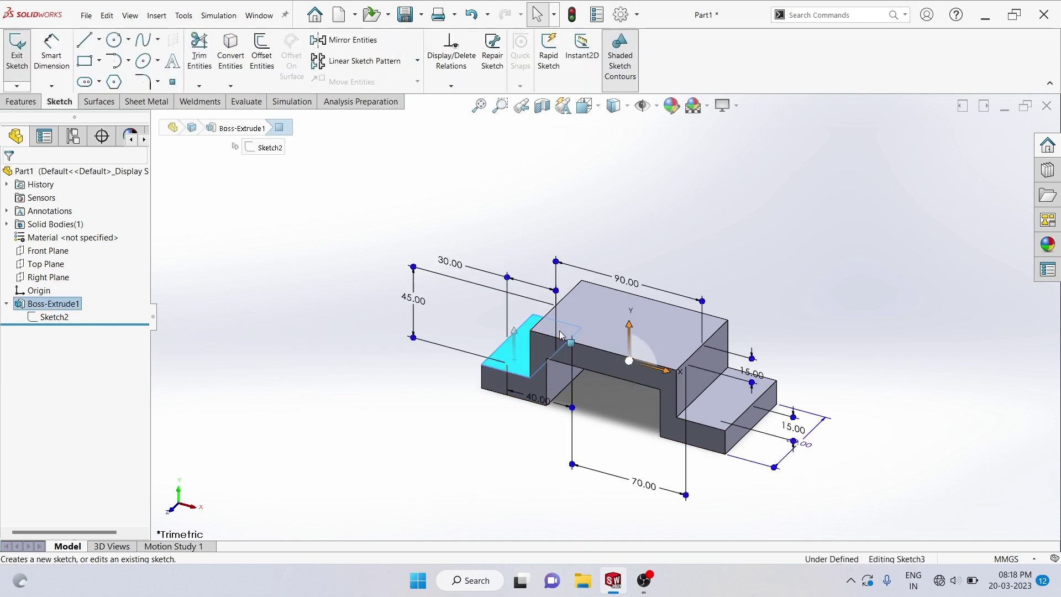
left_click(452, 193)
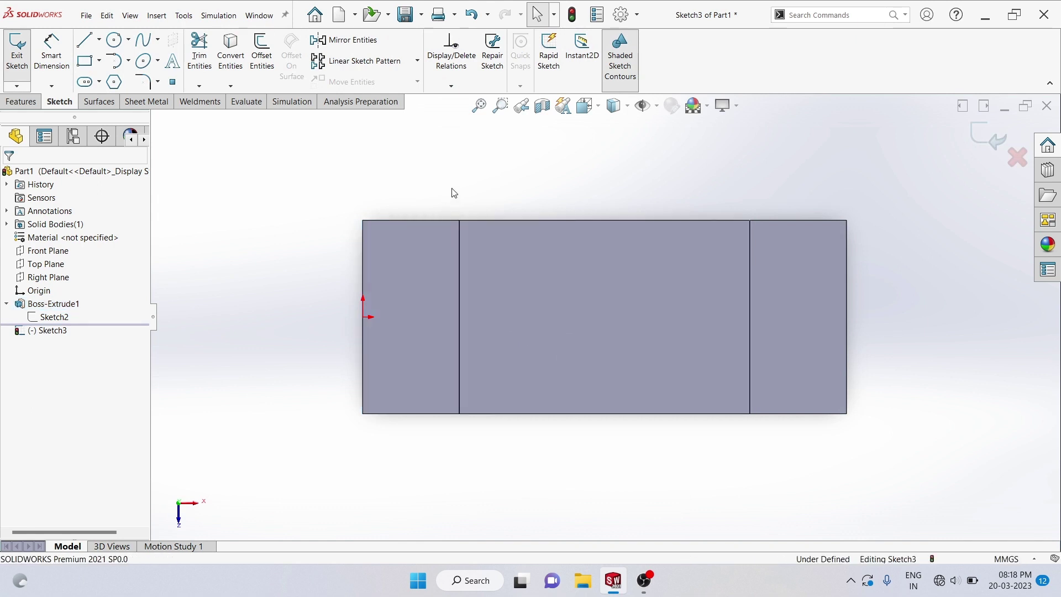
Step: Draw two small circles, one above the other, on the left flange face
left_click(121, 43)
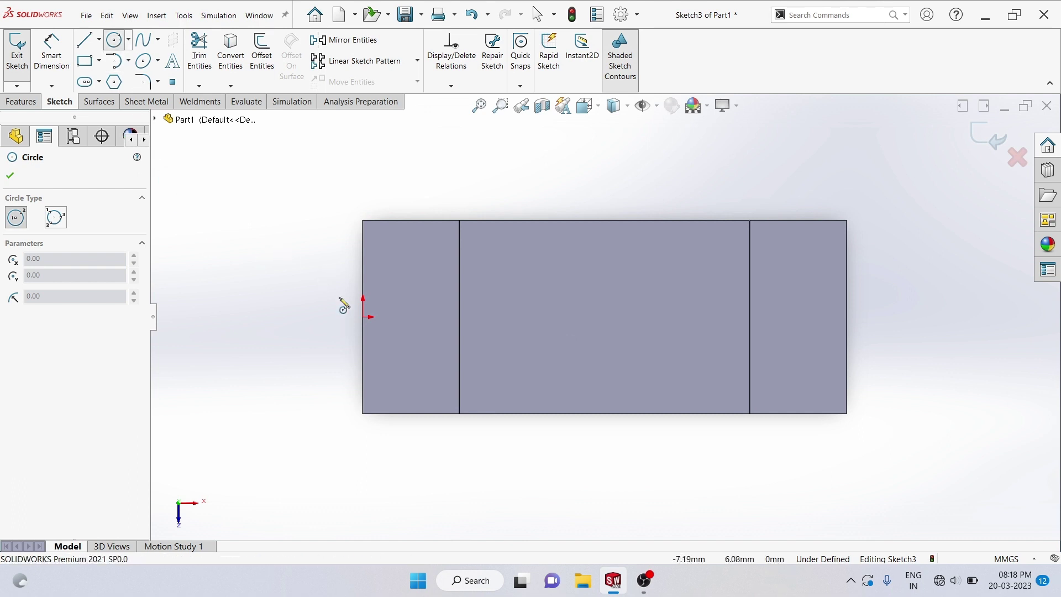
left_click(409, 272)
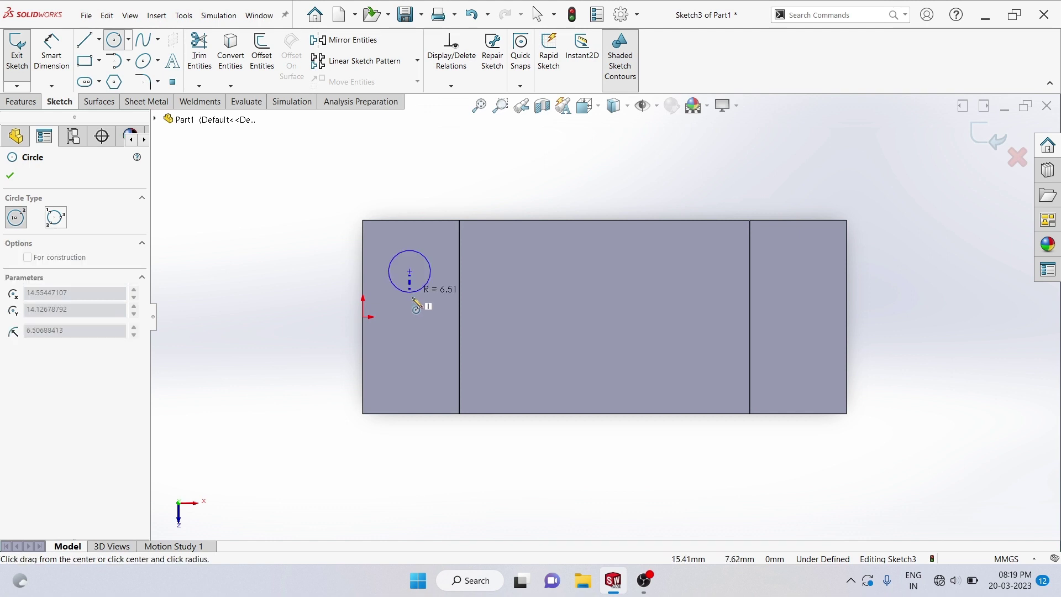
left_click(410, 287)
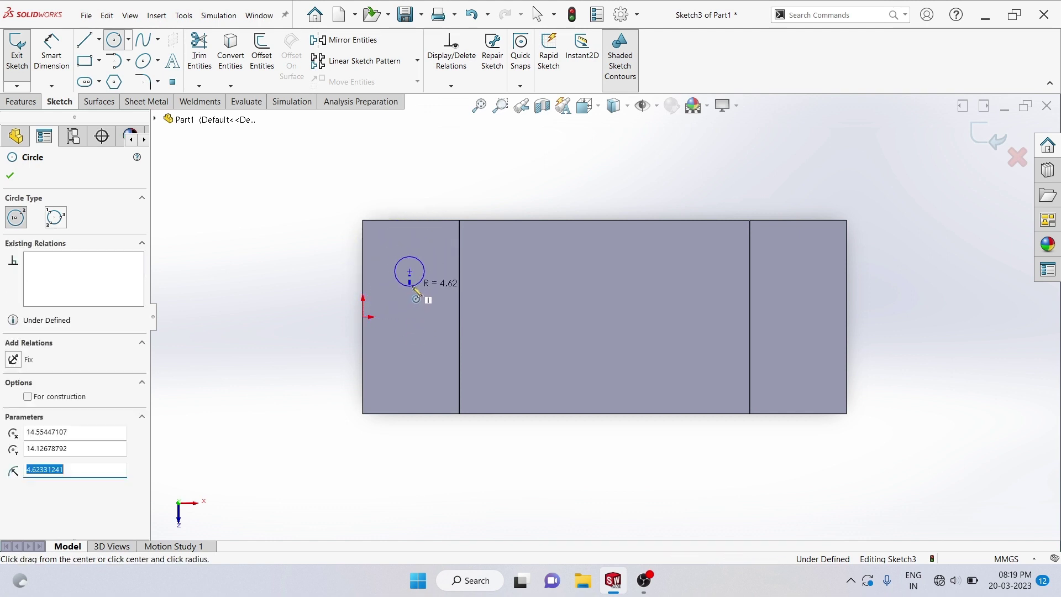
left_click(409, 361)
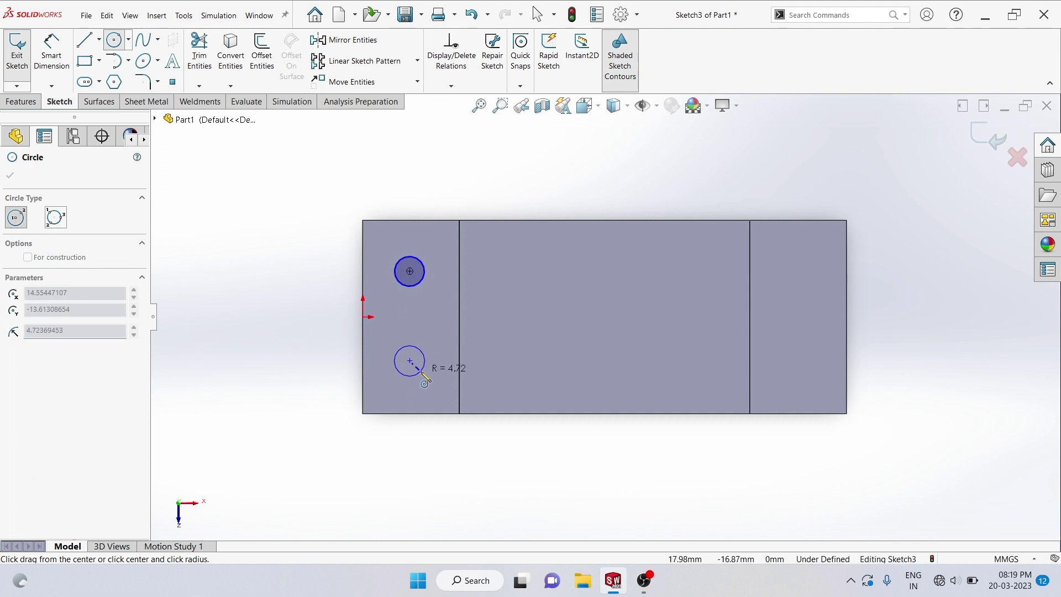
left_click(425, 380)
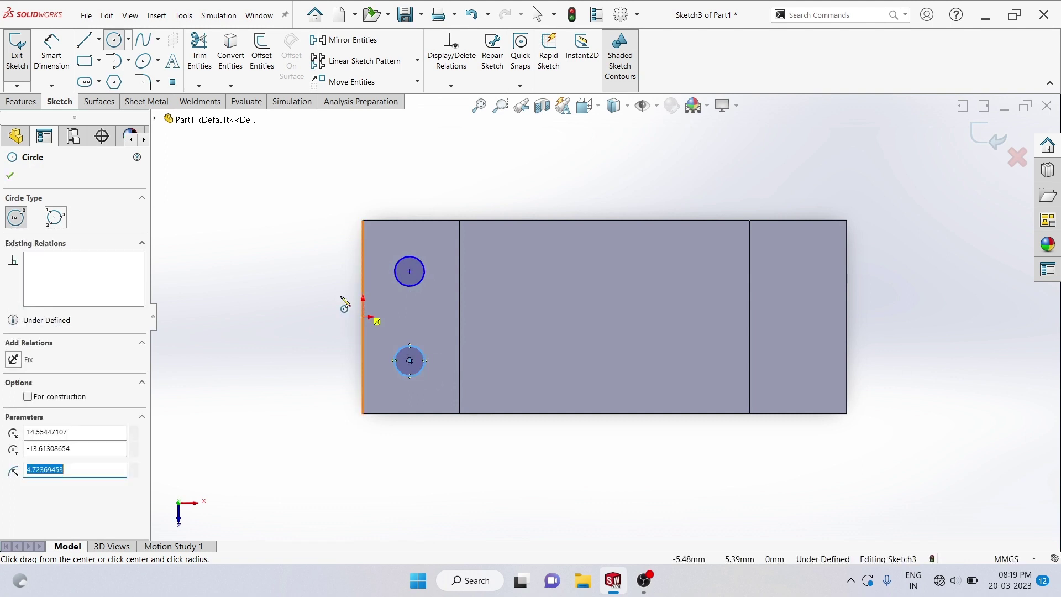
right_click(323, 286)
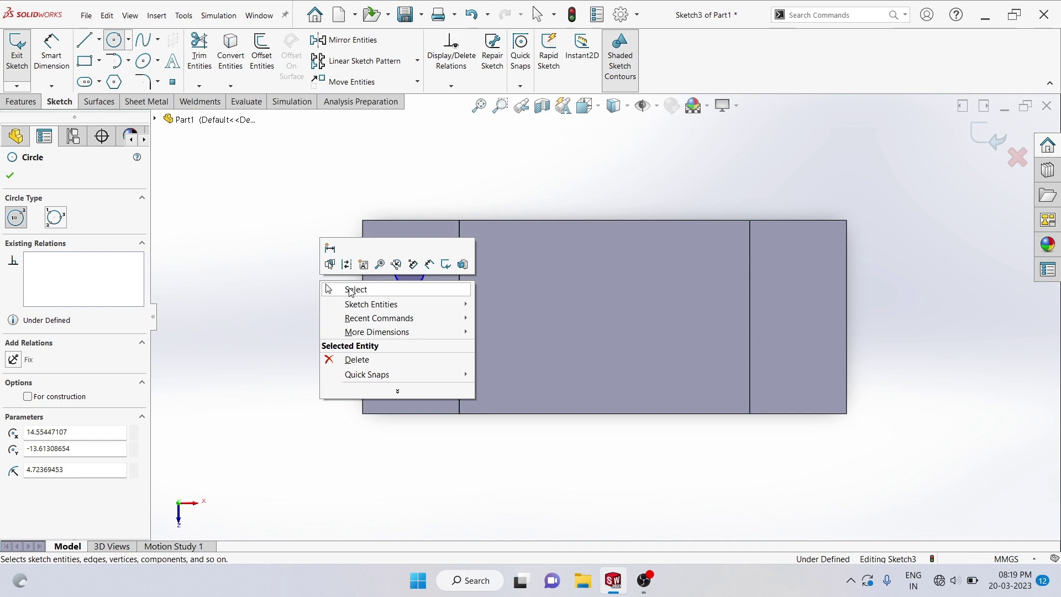
left_click(349, 287)
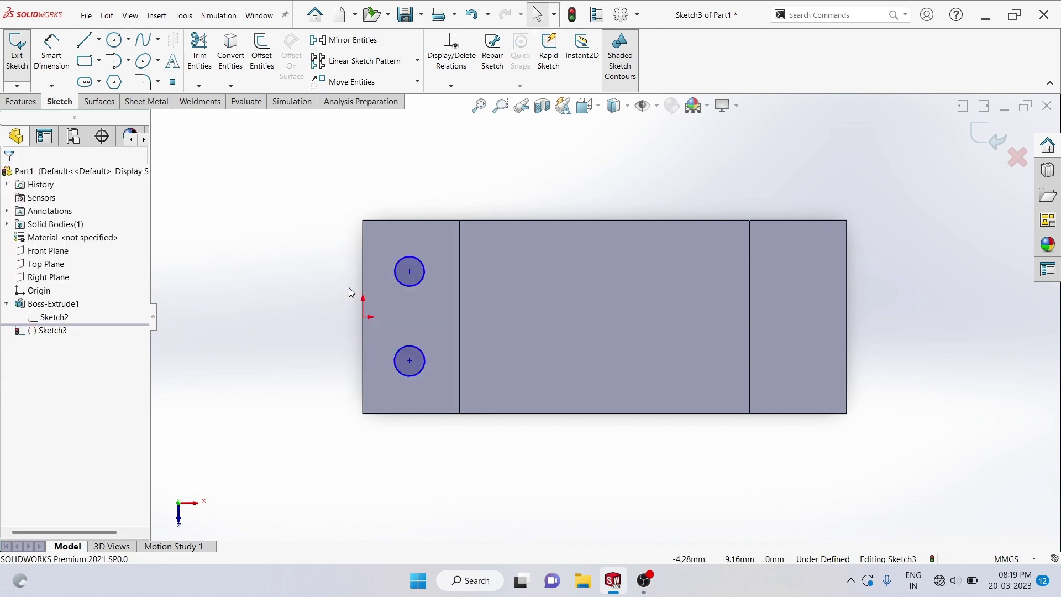
left_click(51, 53)
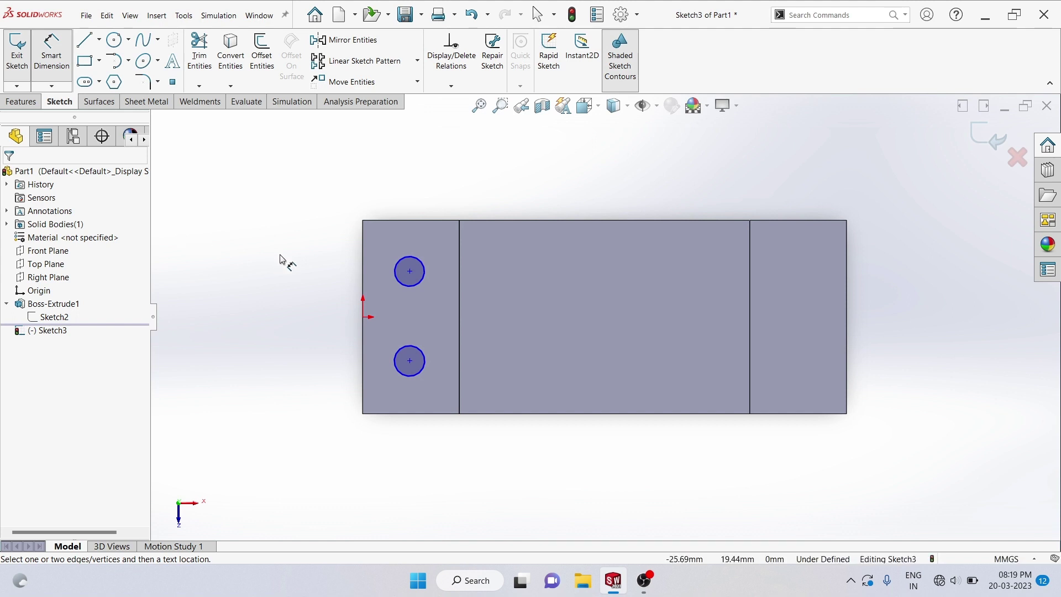
Step: Set the vertical spacing between the two circle centres to 30 mm
left_click(411, 271)
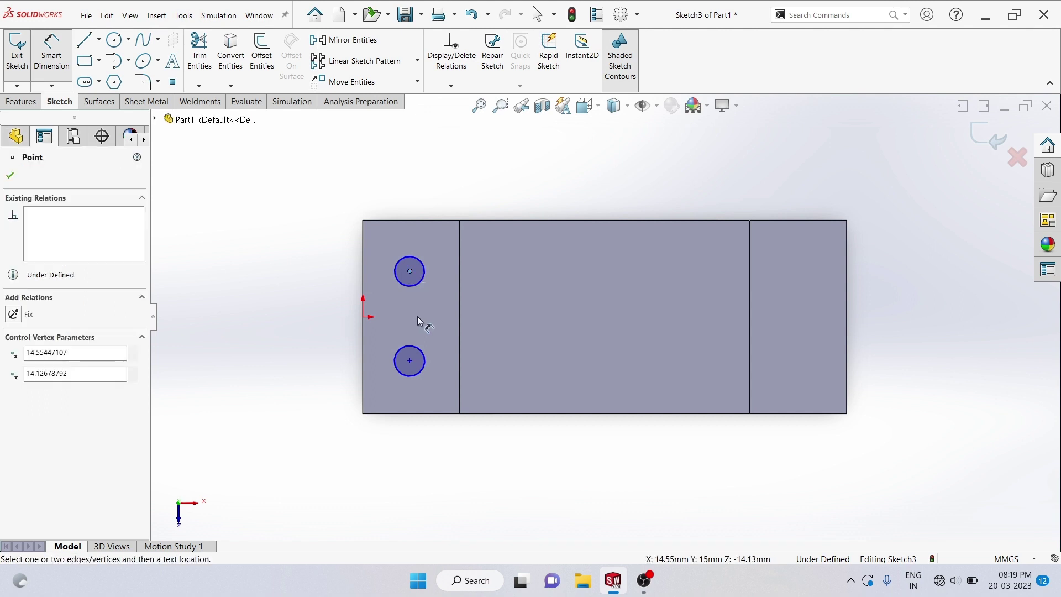
left_click(410, 361)
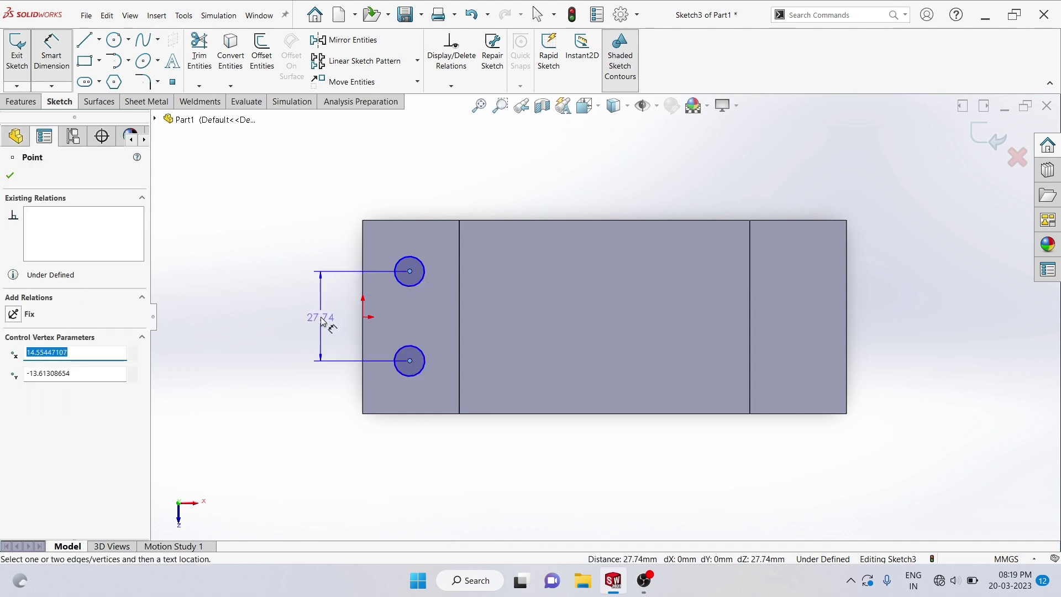
left_click(324, 321)
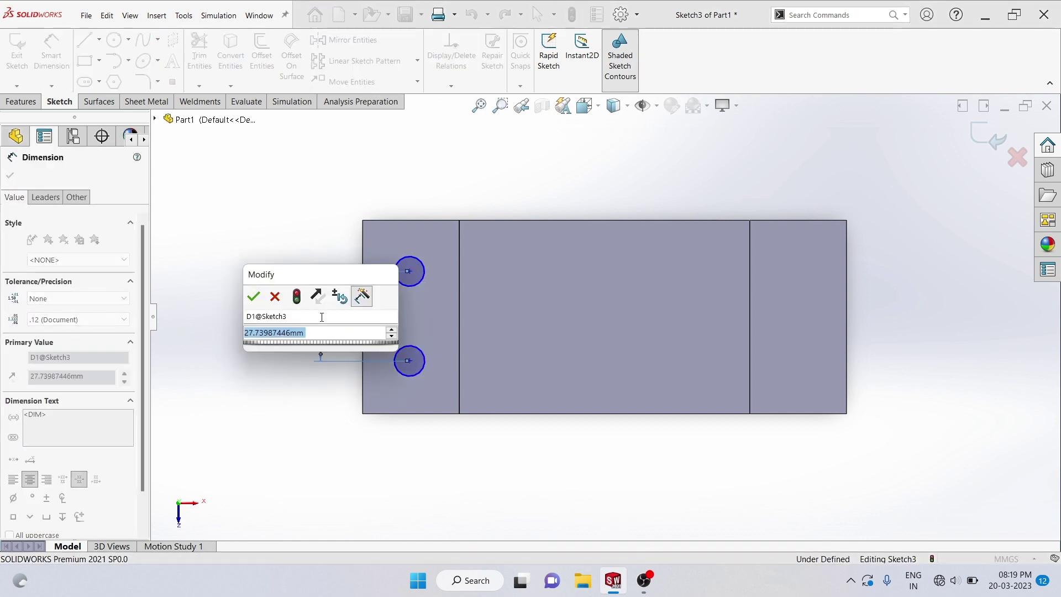
type("30")
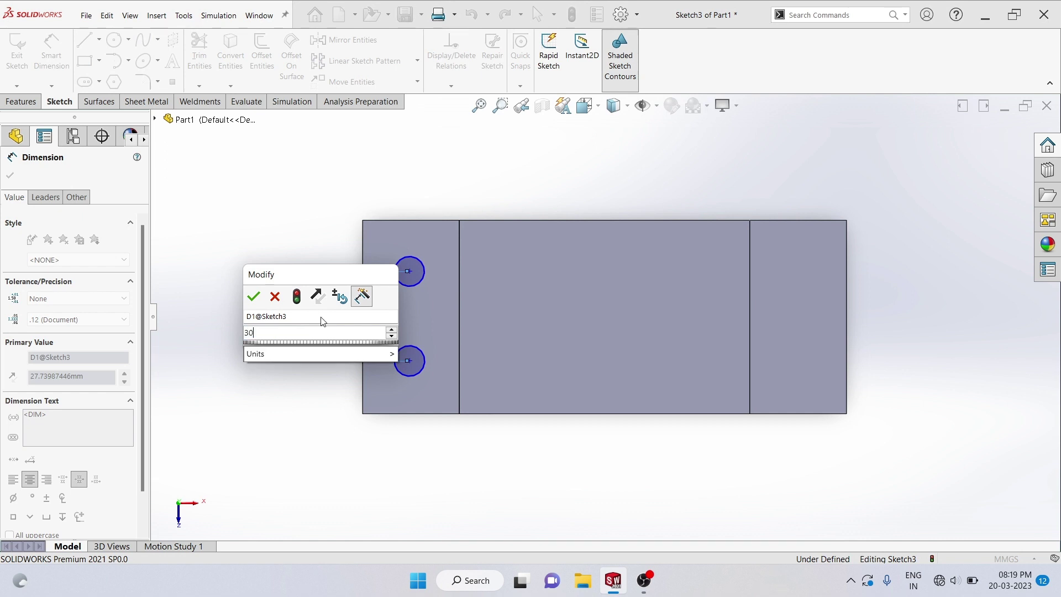
left_click(254, 297)
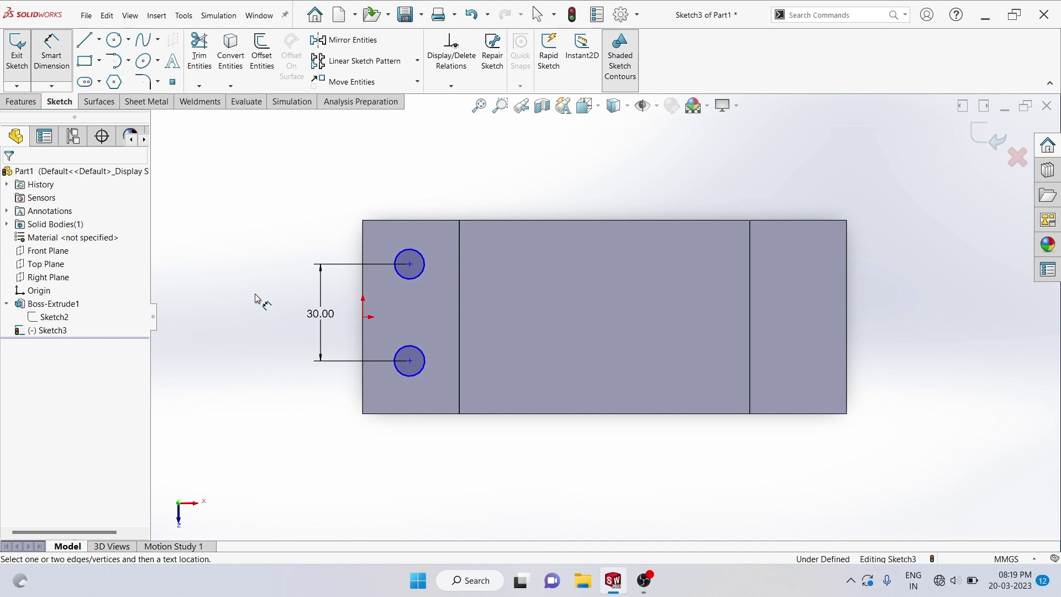
Step: Place the lower circle's centre 15 mm above the flange's bottom edge
left_click(404, 416)
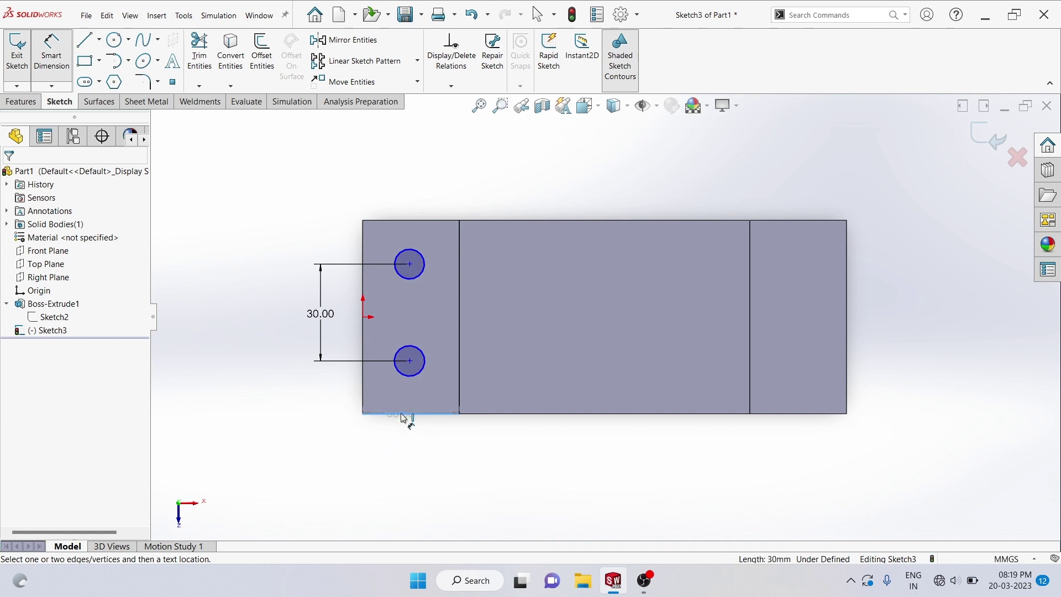
left_click(410, 361)
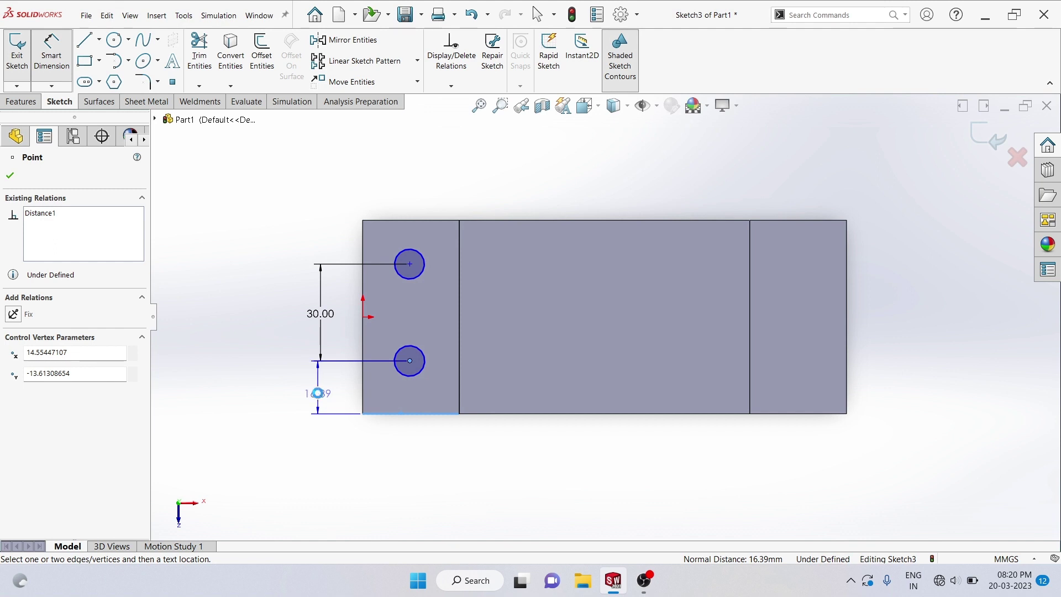
left_click(321, 394)
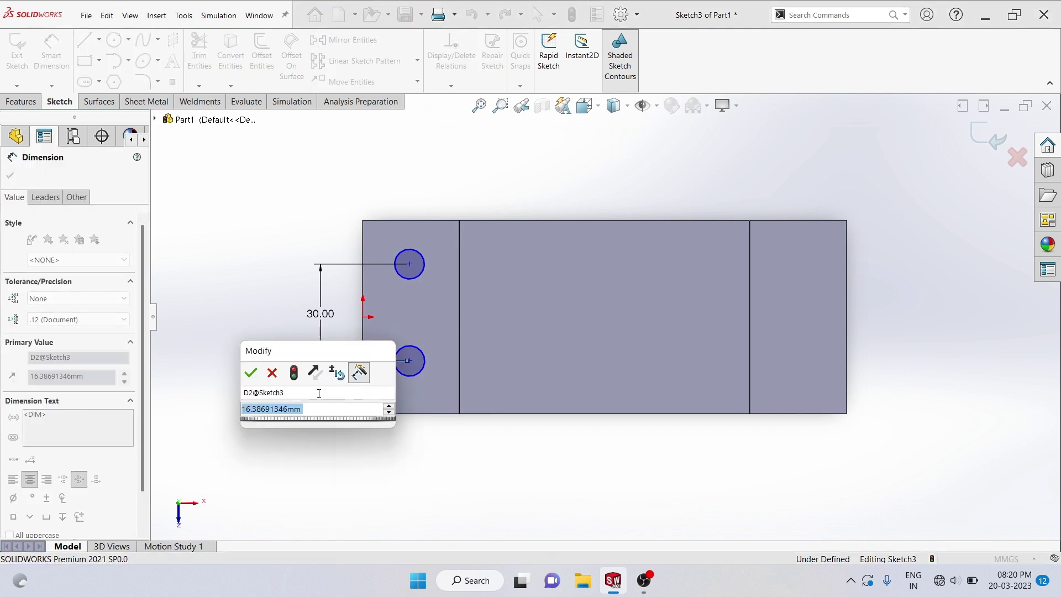
type("15")
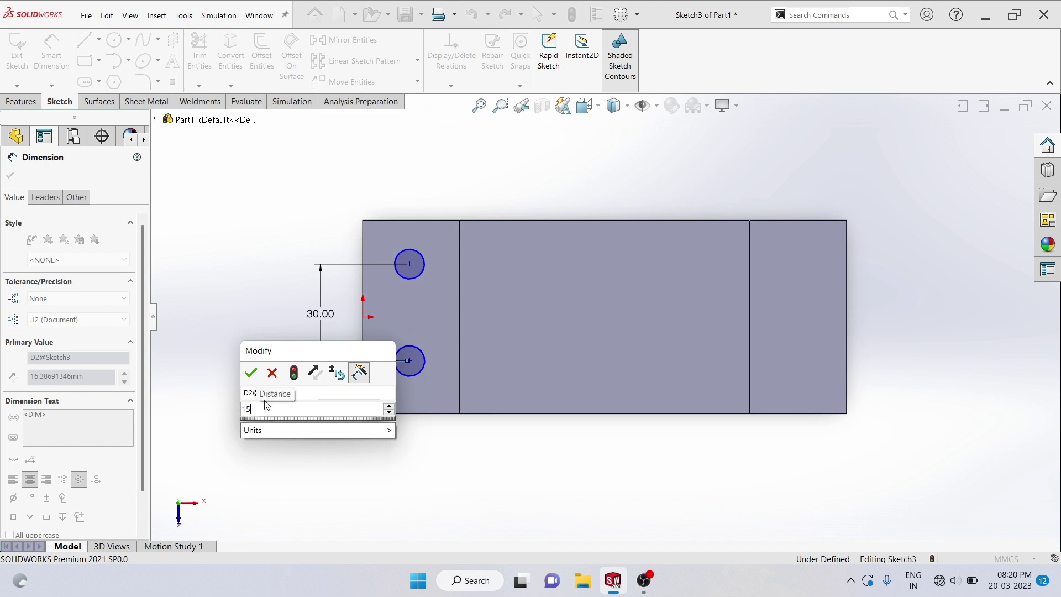
left_click(250, 376)
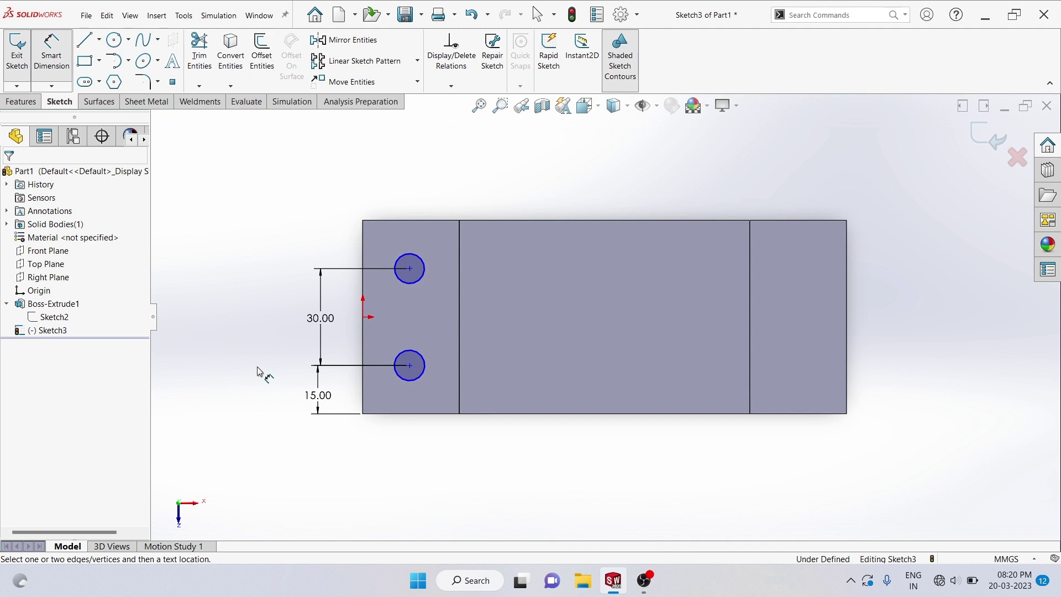
right_click(260, 349)
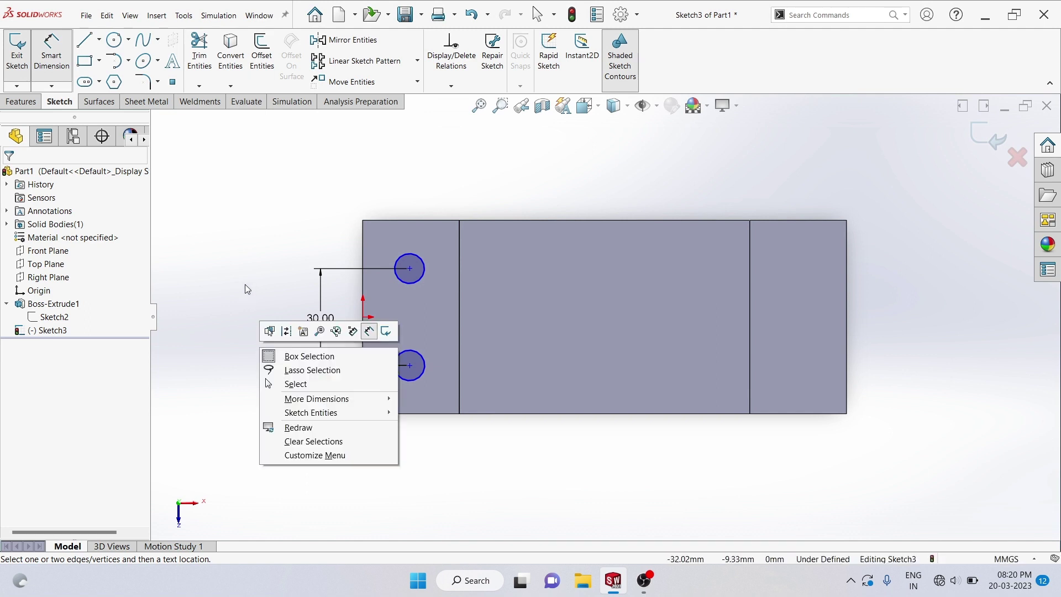
left_click(299, 389)
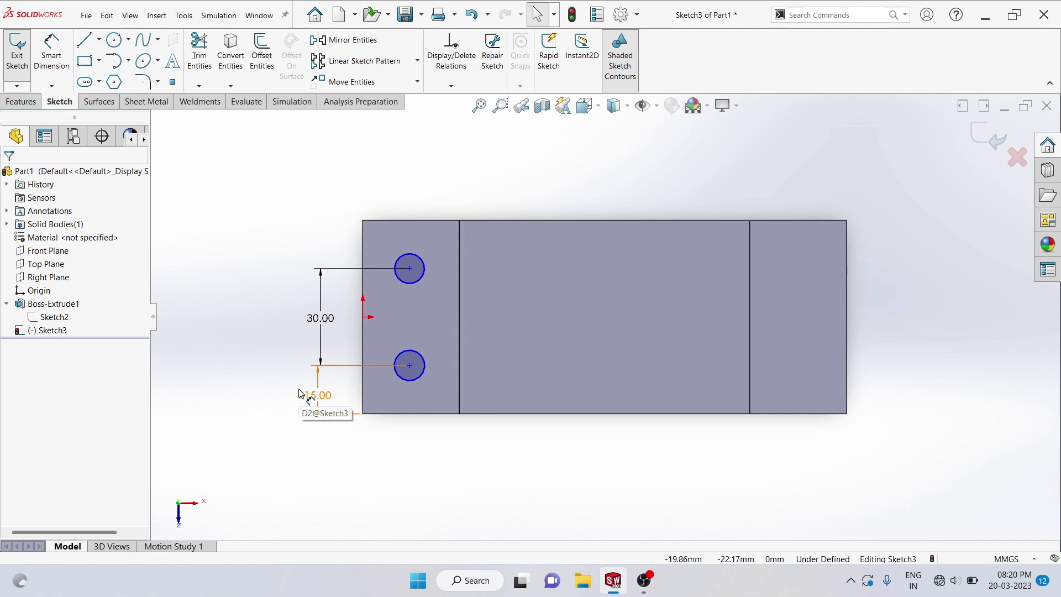
Step: Add an Equal relation between the upper and lower hole circles
left_click(417, 380)
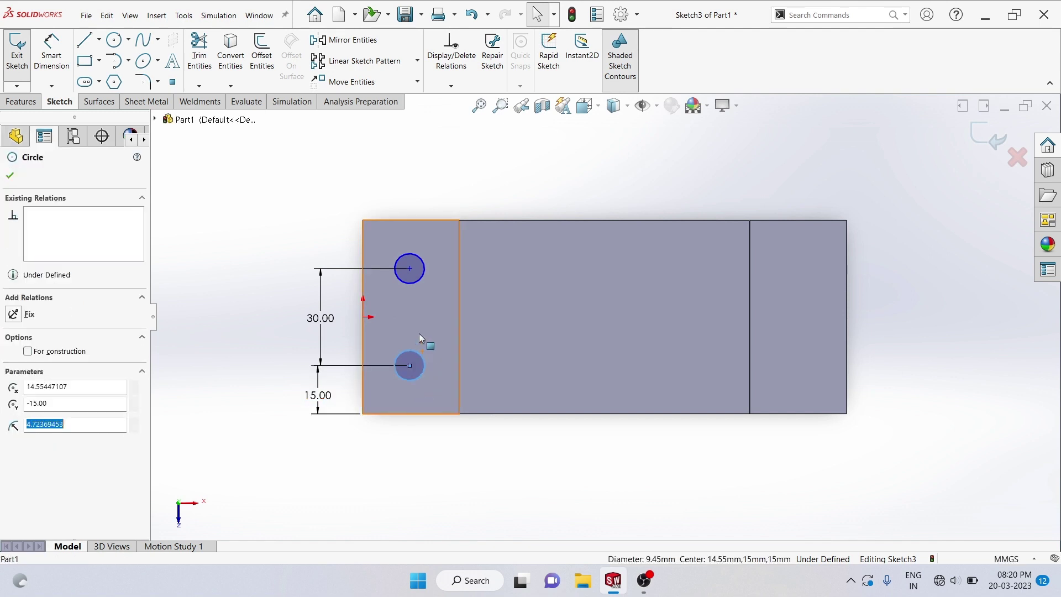
left_click(411, 284, "ctrl")
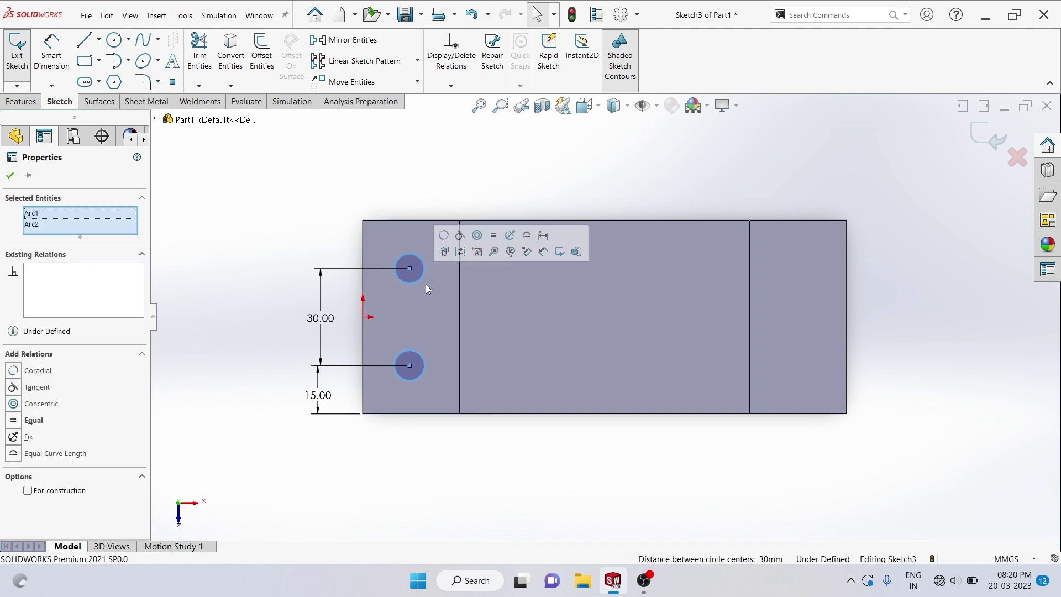
left_click(494, 236)
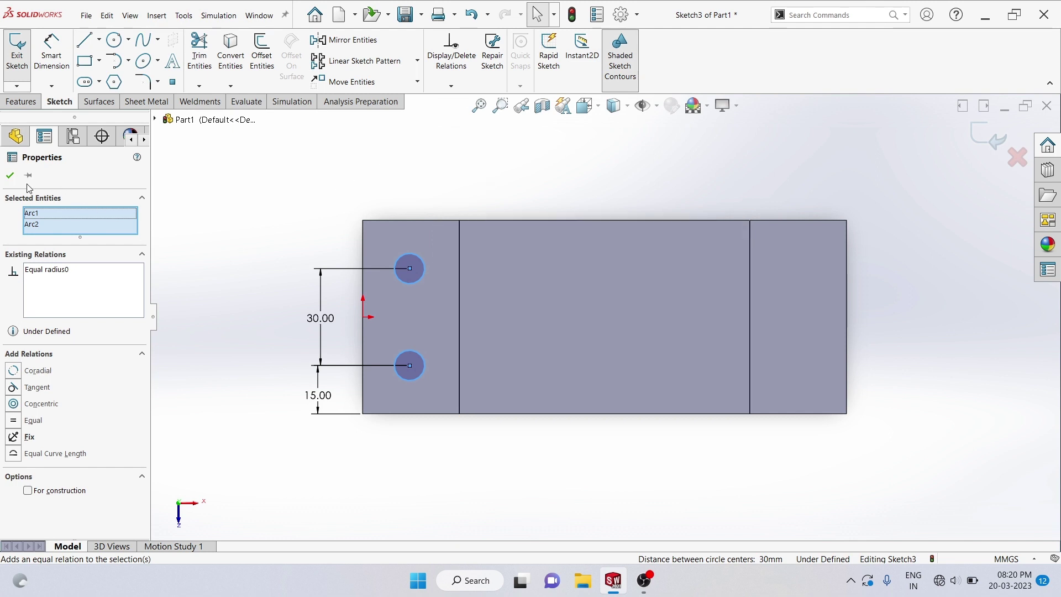
left_click(22, 423)
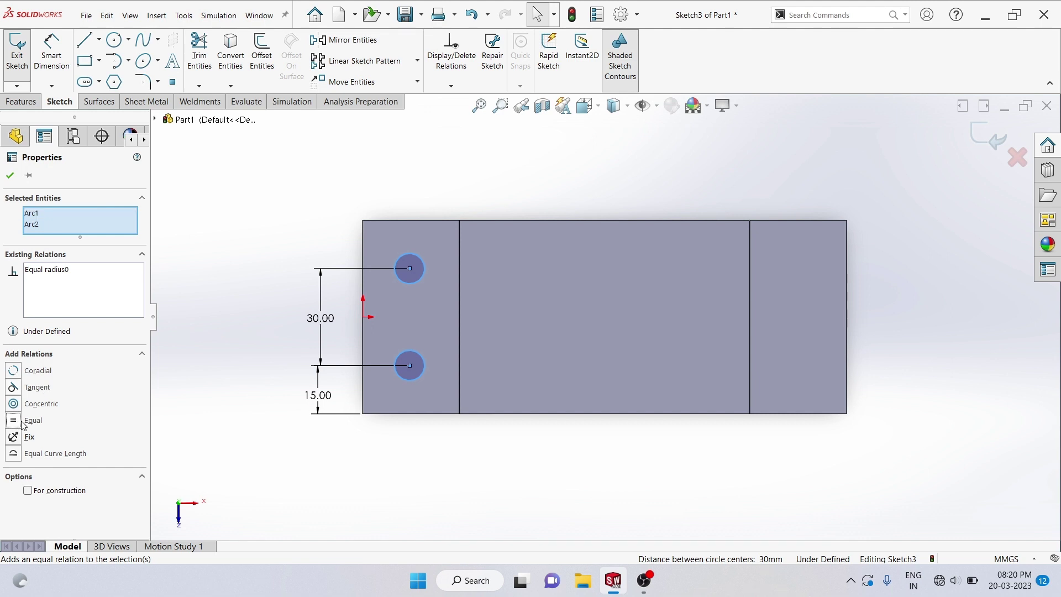
left_click(9, 179)
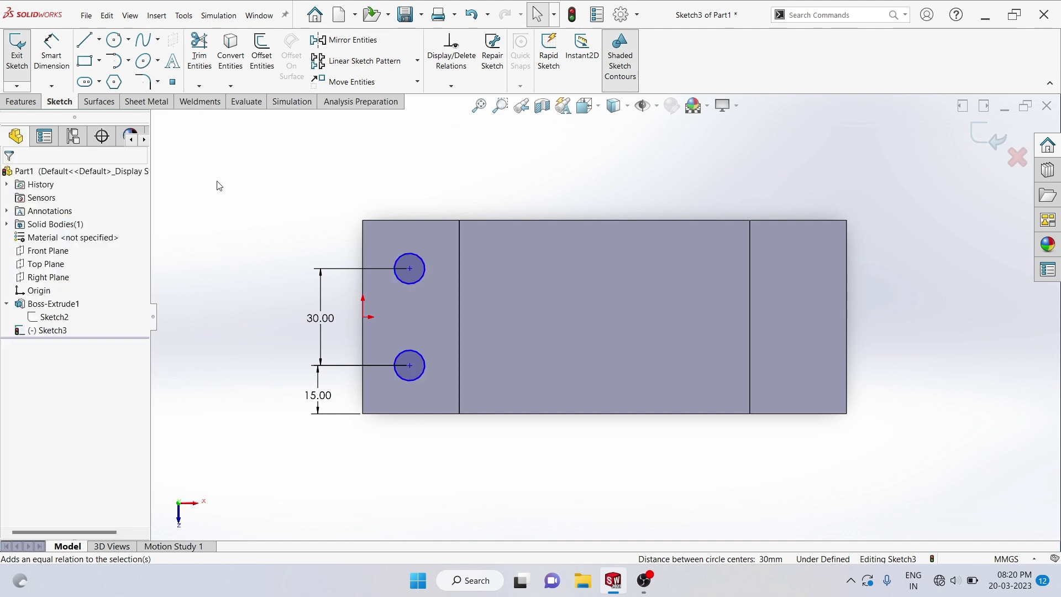
left_click(51, 53)
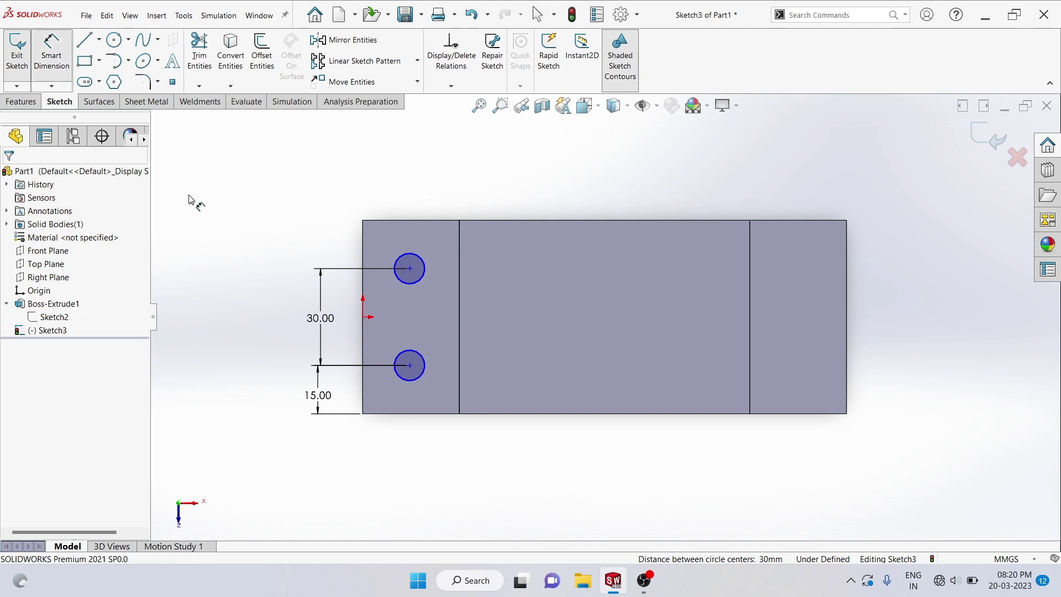
Step: Give the upper hole circle a 12 mm diameter dimension
left_click(421, 285)
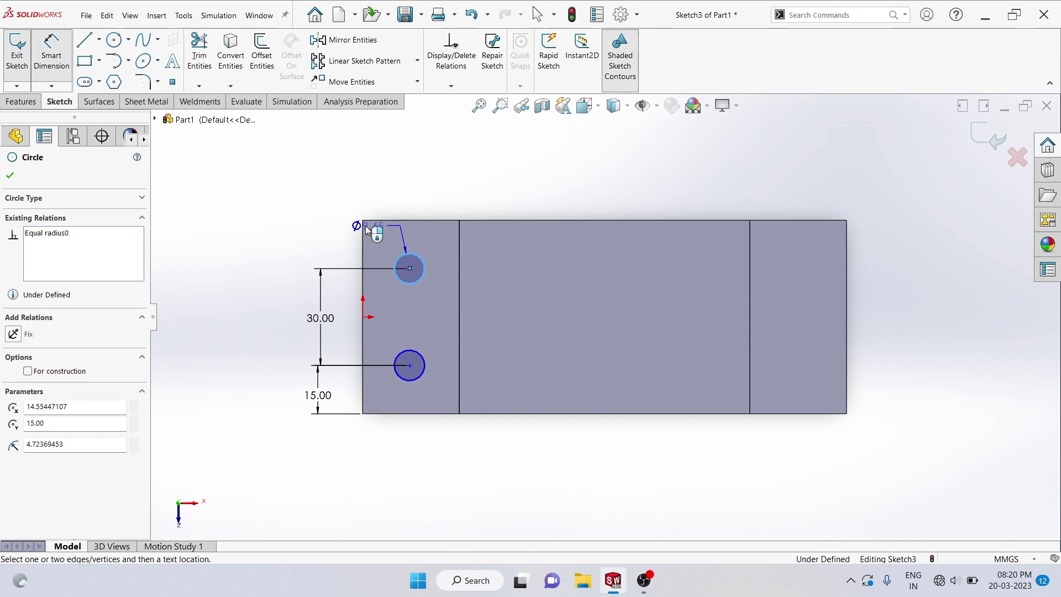
left_click(311, 243)
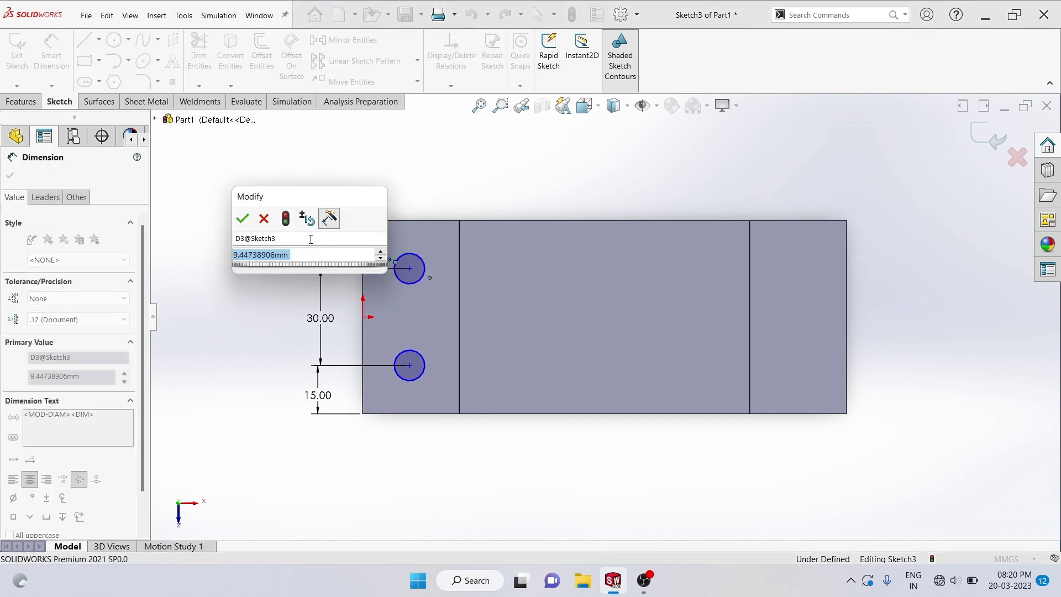
left_click(315, 252)
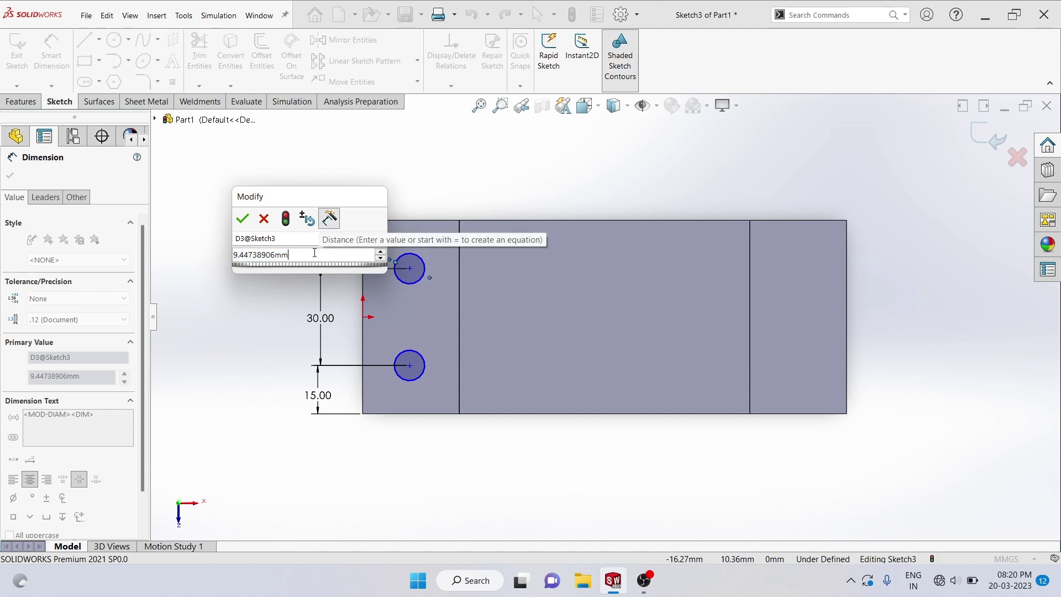
double_click(314, 252)
type("1")
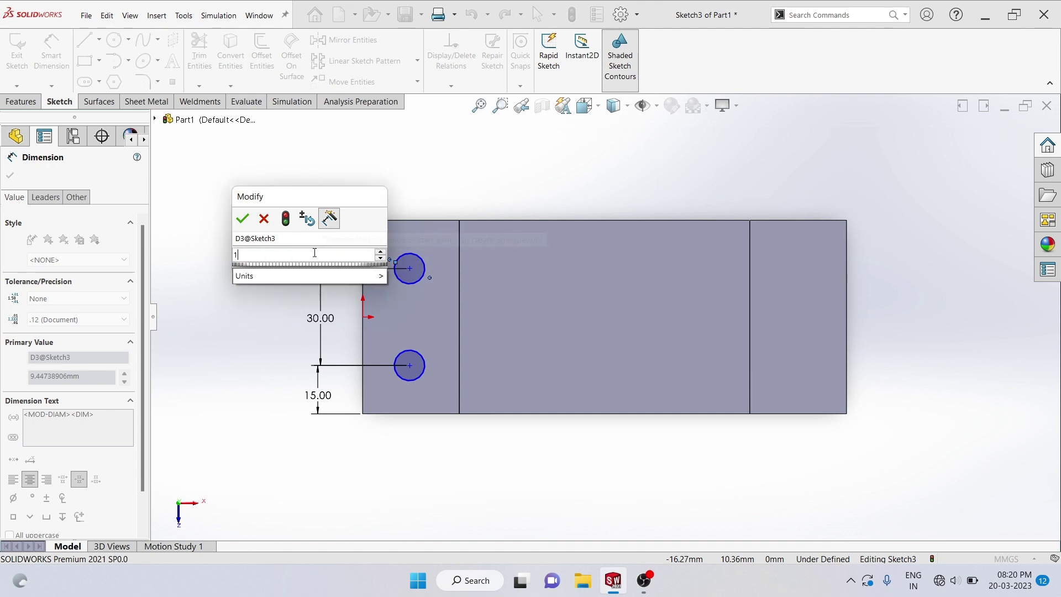
type("2")
left_click(242, 220)
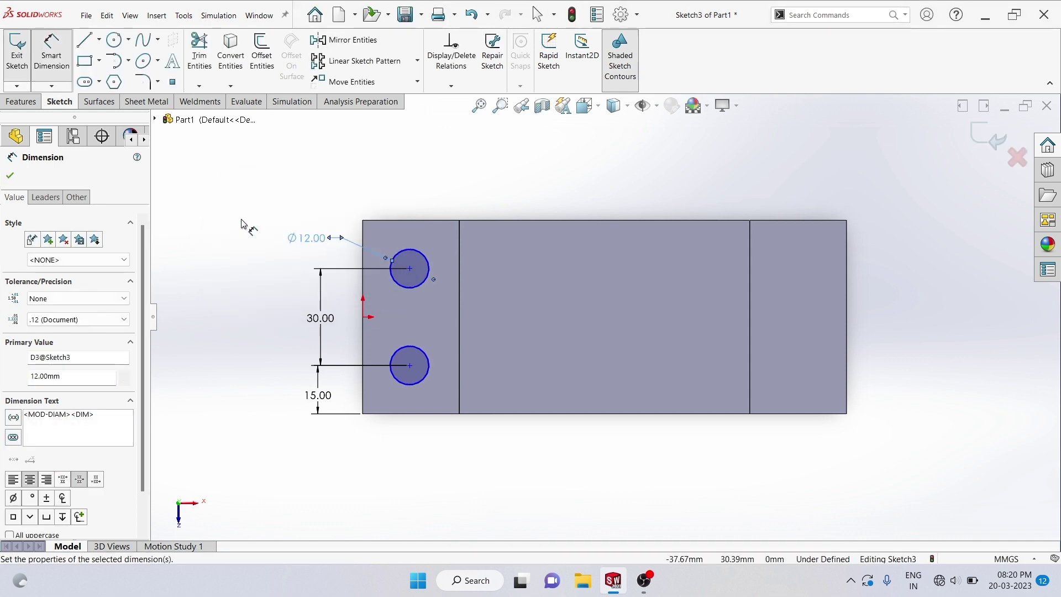
key("Escape")
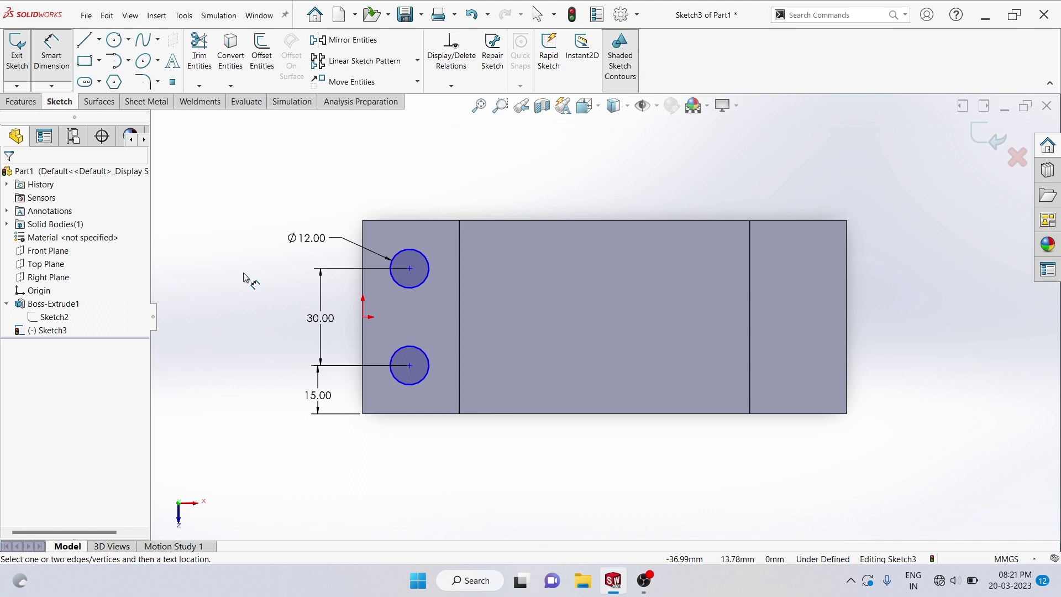
left_click(363, 318)
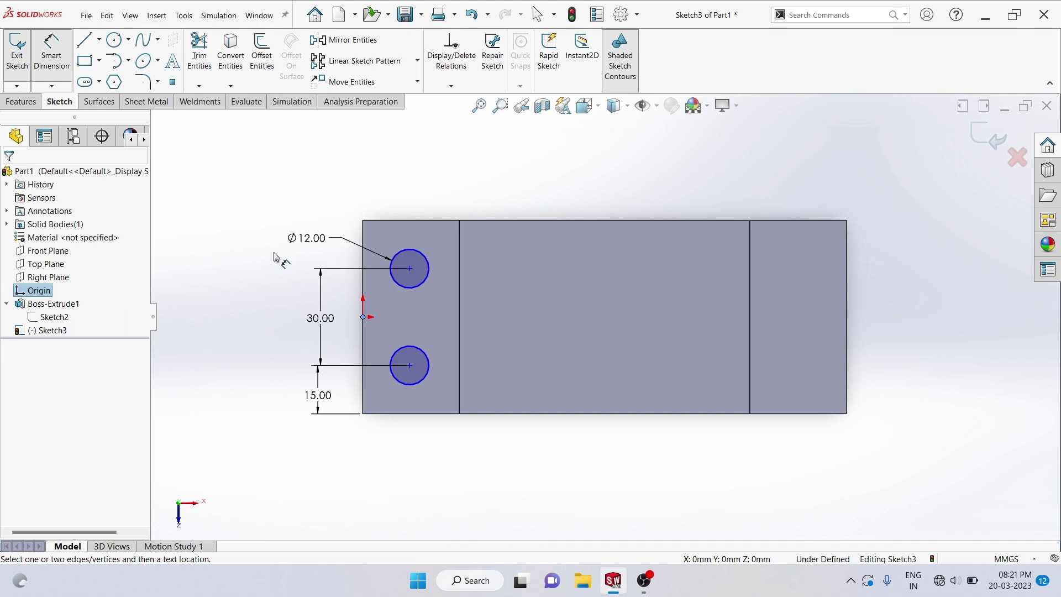
left_click(410, 269)
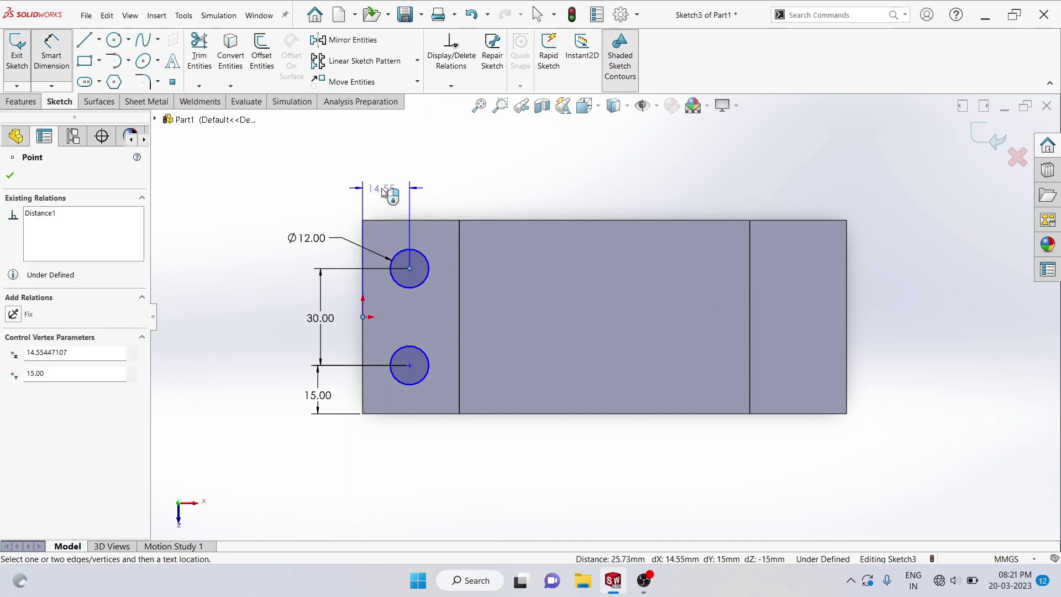
left_click(387, 188)
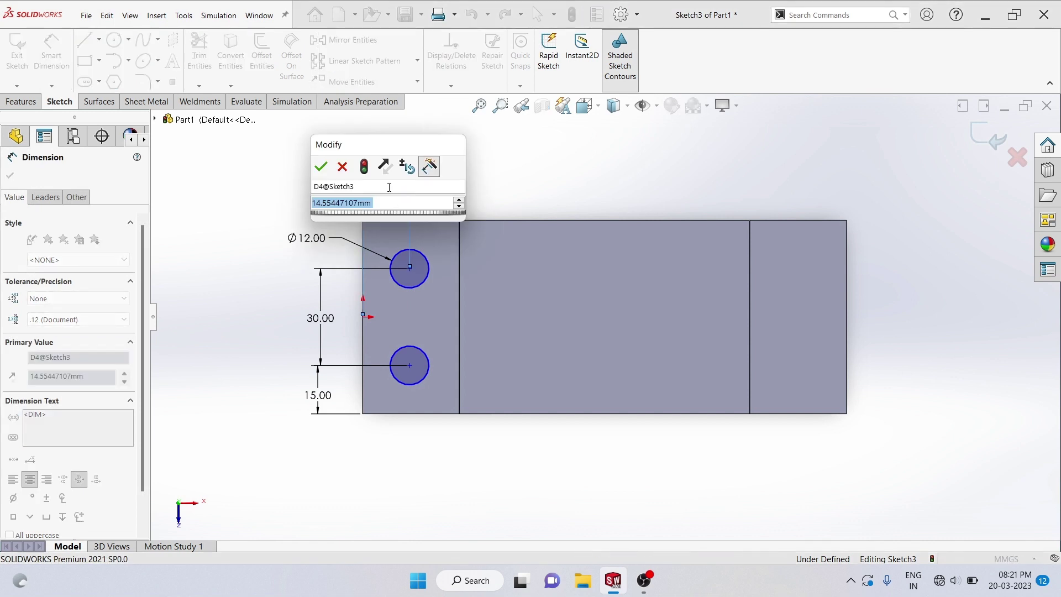
left_click(347, 167)
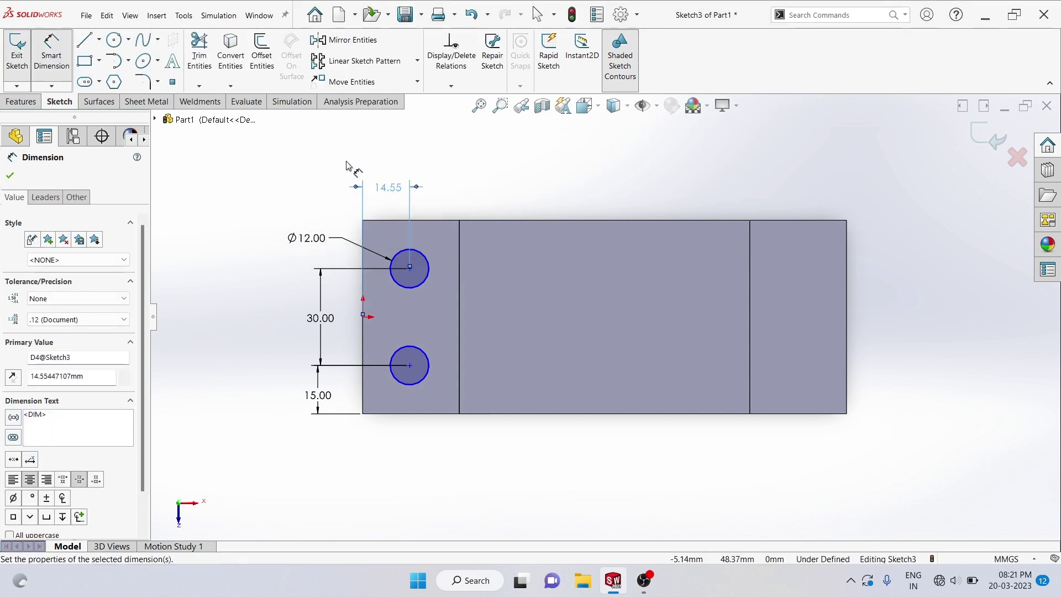
left_click(265, 192)
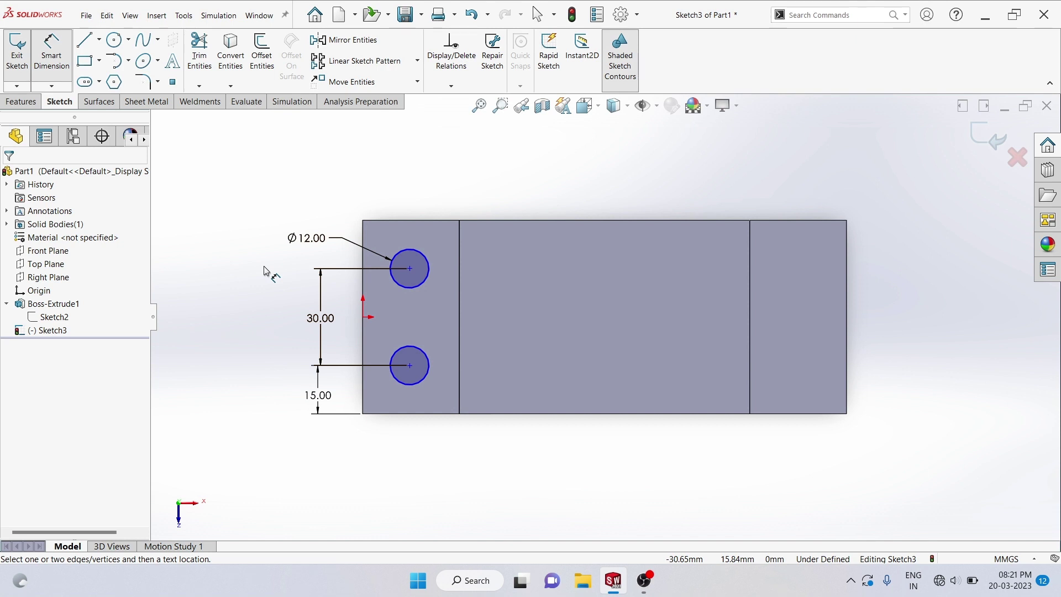
Step: Add a 15 mm vertical dimension from the origin to the upper hole centre
left_click(363, 317)
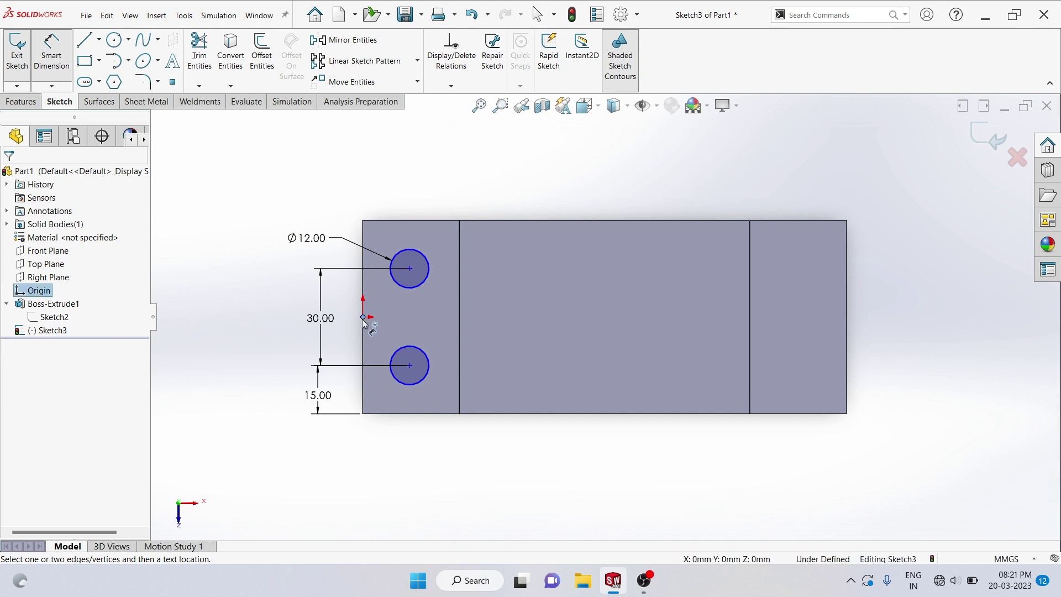
left_click(410, 269)
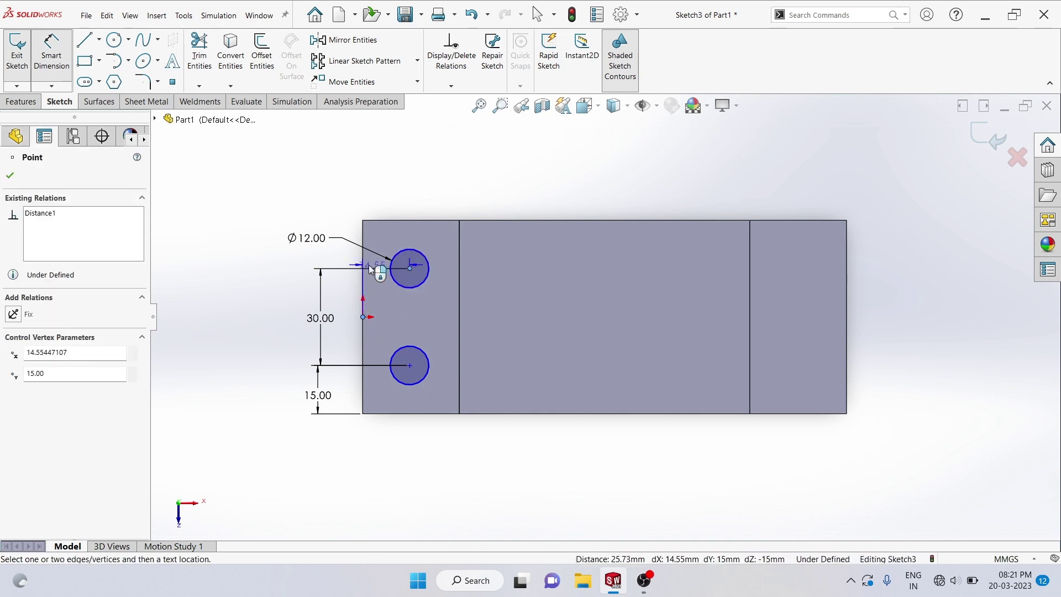
left_click(286, 285)
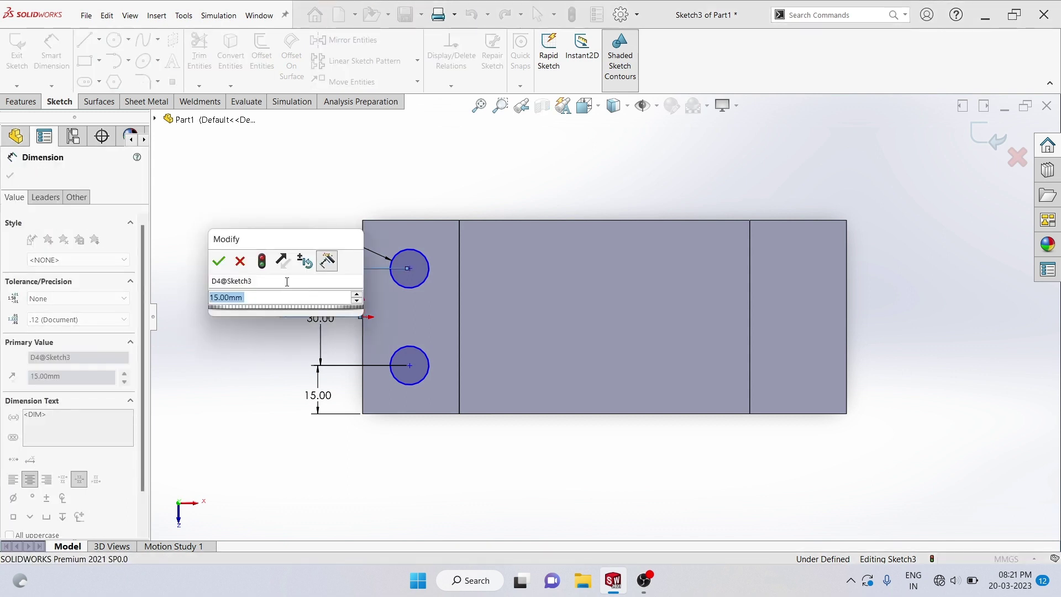
left_click(219, 261)
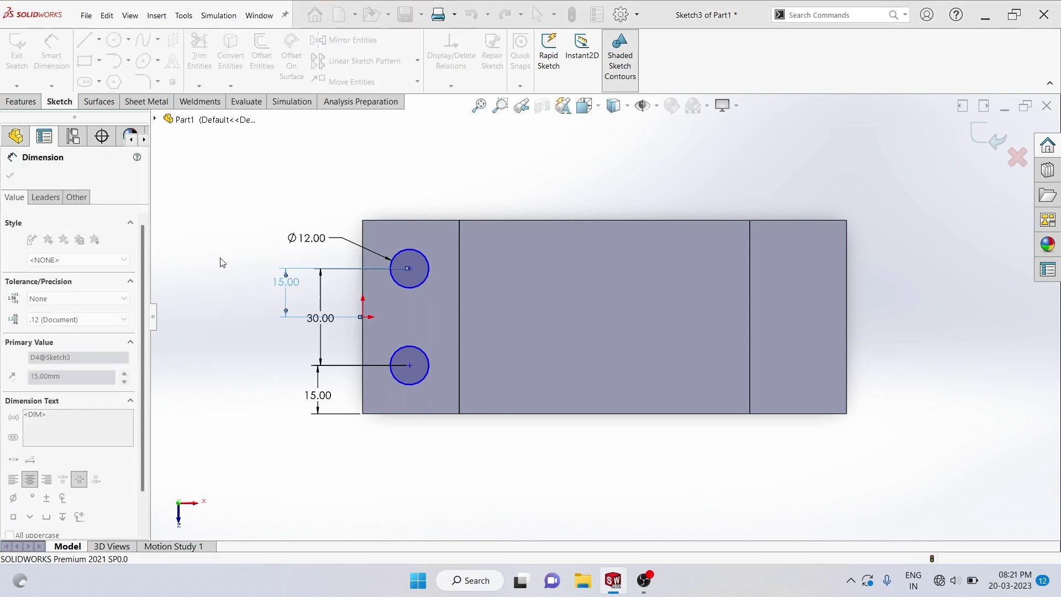
left_click(298, 196)
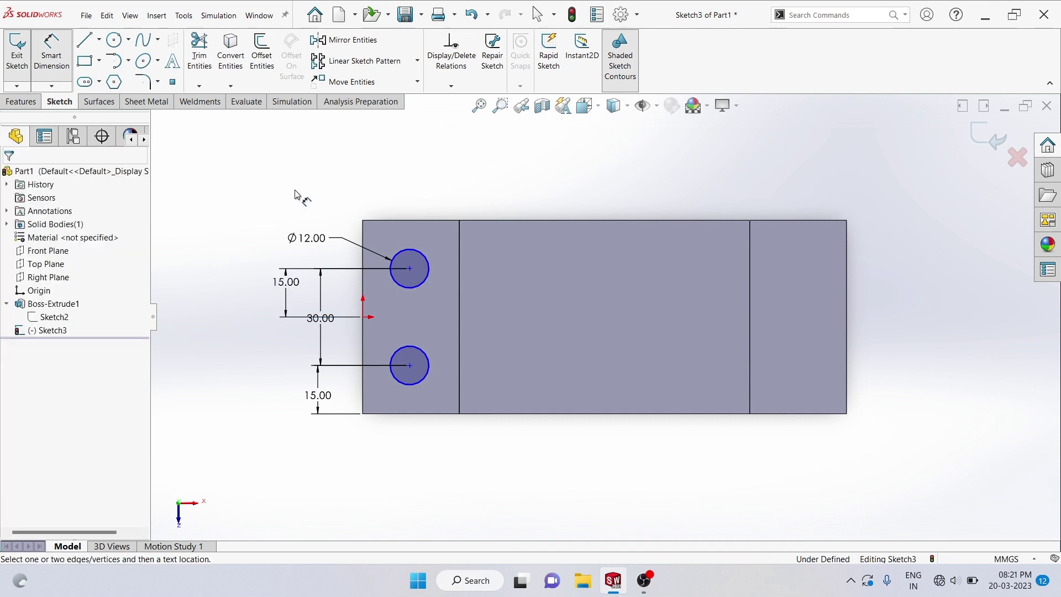
Step: Locate the upper hole centre 15 mm from the flange's left edge
left_click(363, 318)
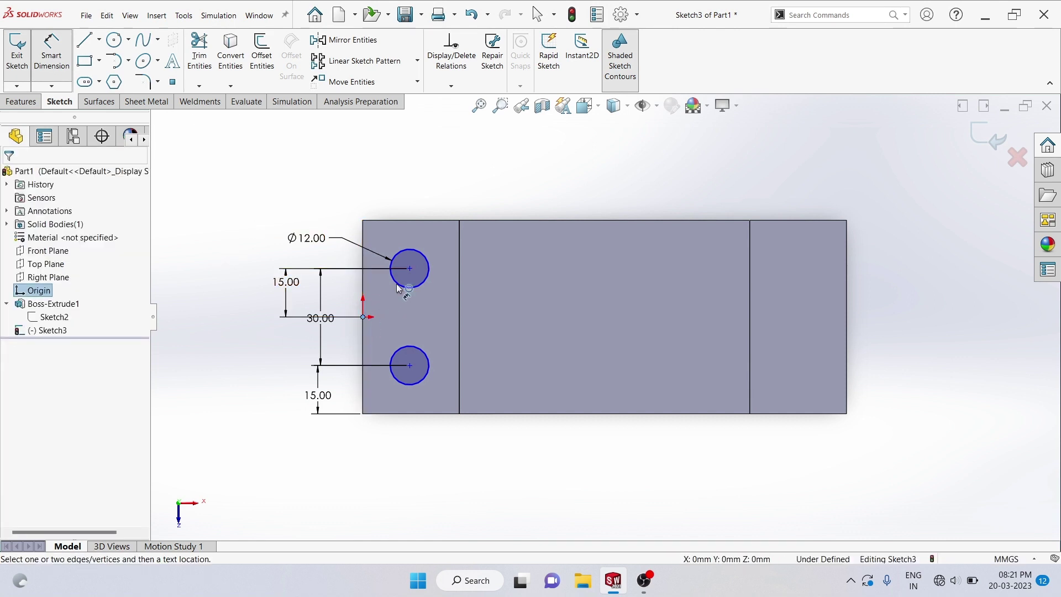
left_click(409, 269)
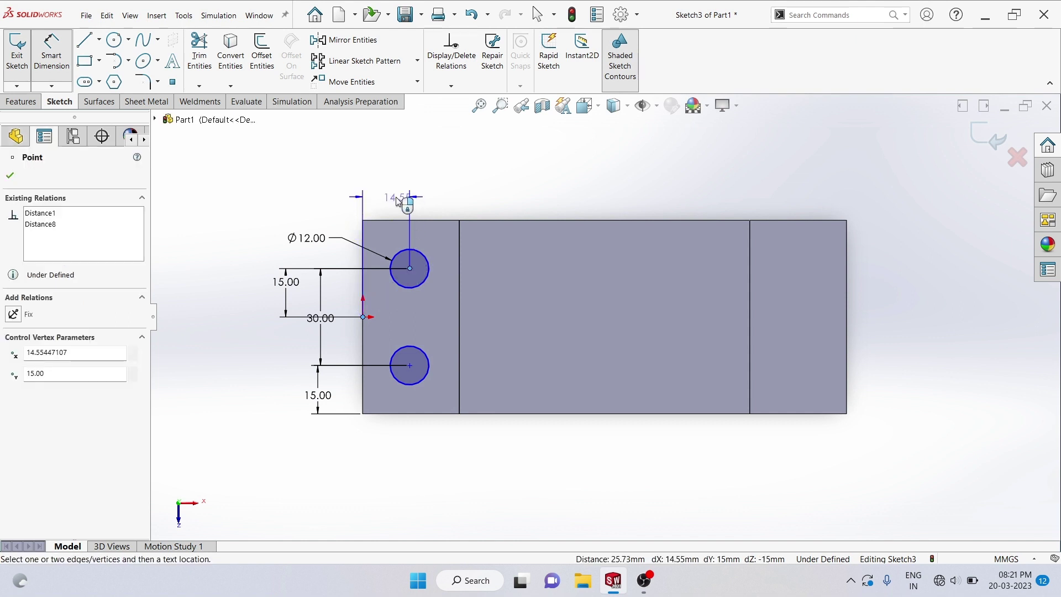
left_click(384, 195)
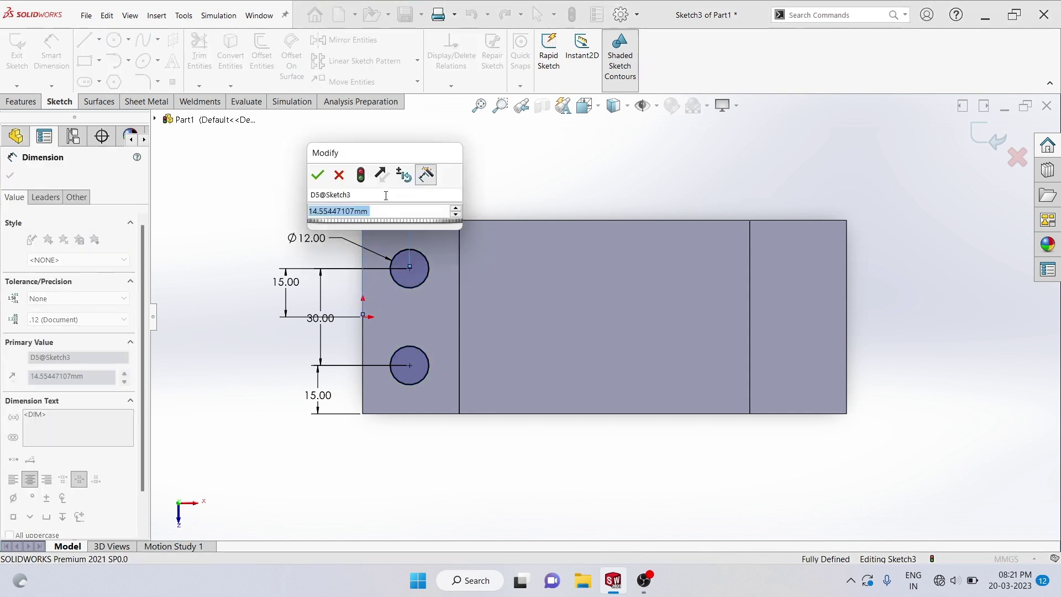
type("15")
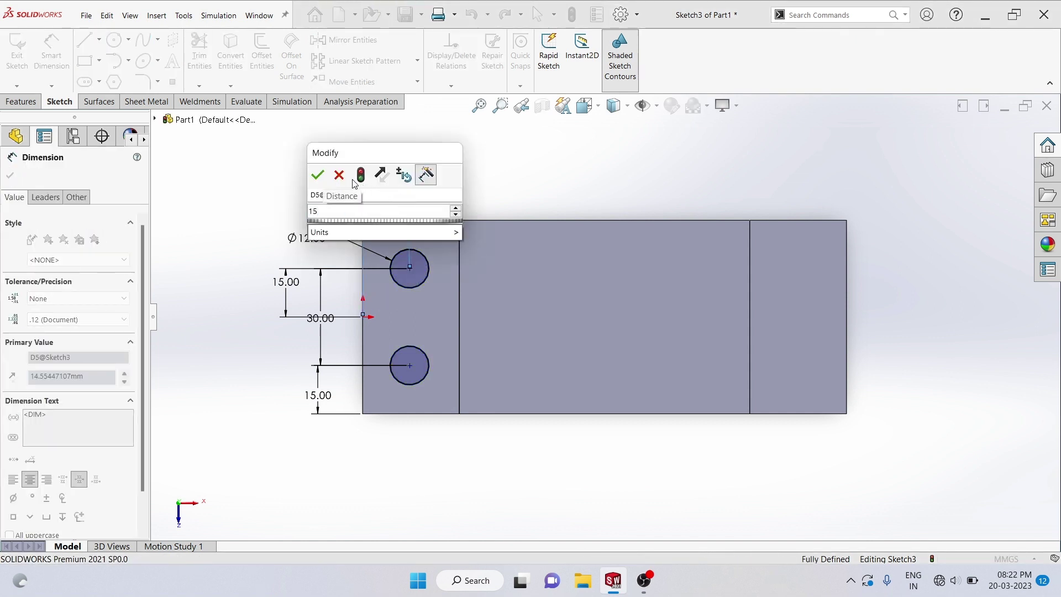
left_click(316, 175)
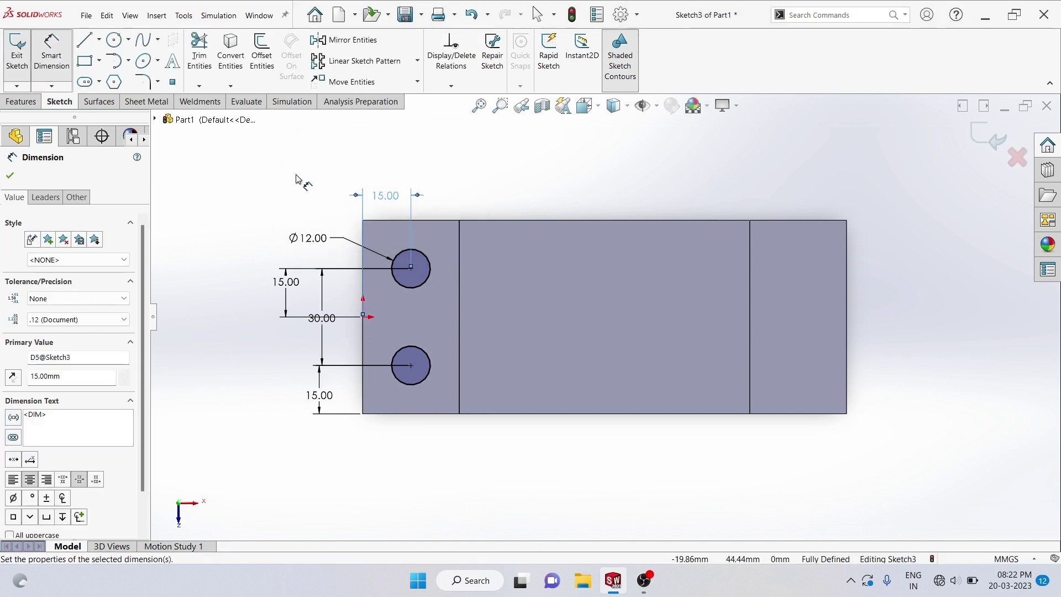
left_click(278, 180)
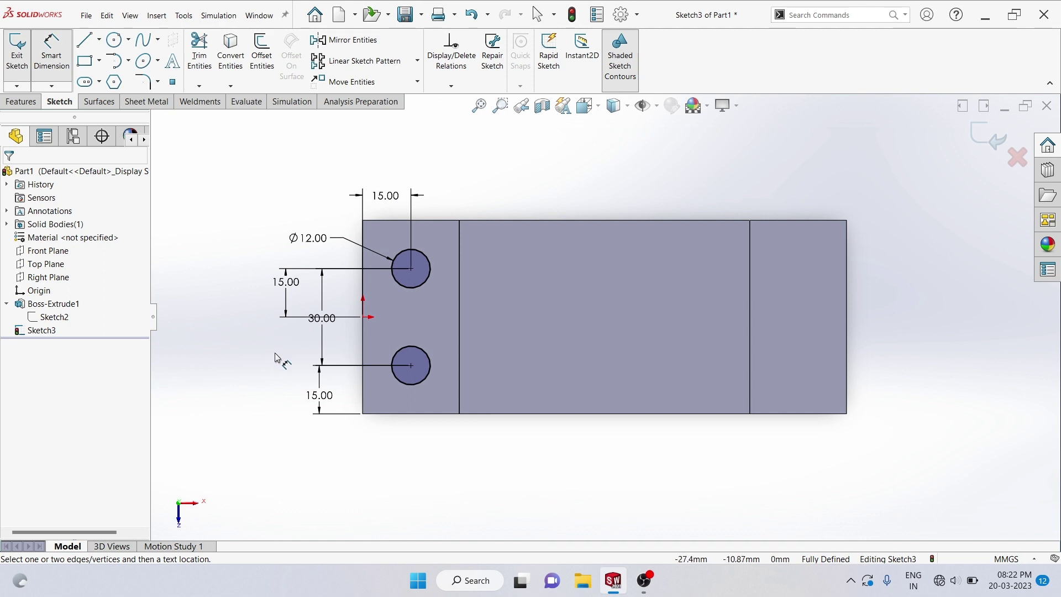
Step: Replace the left 15.00 dimension with a 15 mm origin-to-upper-hole-centre dimension
left_click(288, 280)
key("Delete")
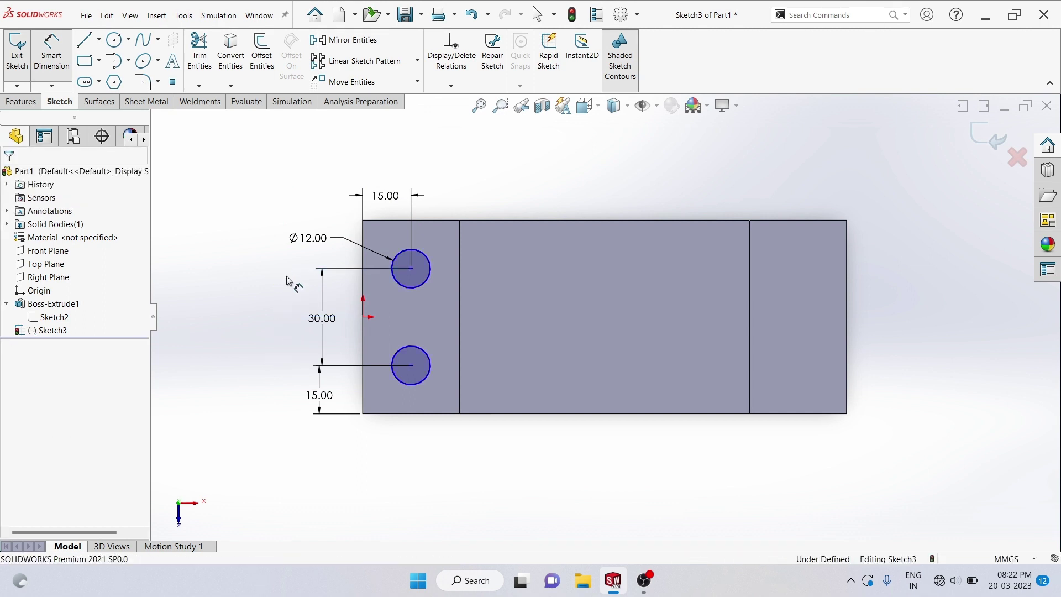
left_click(362, 318)
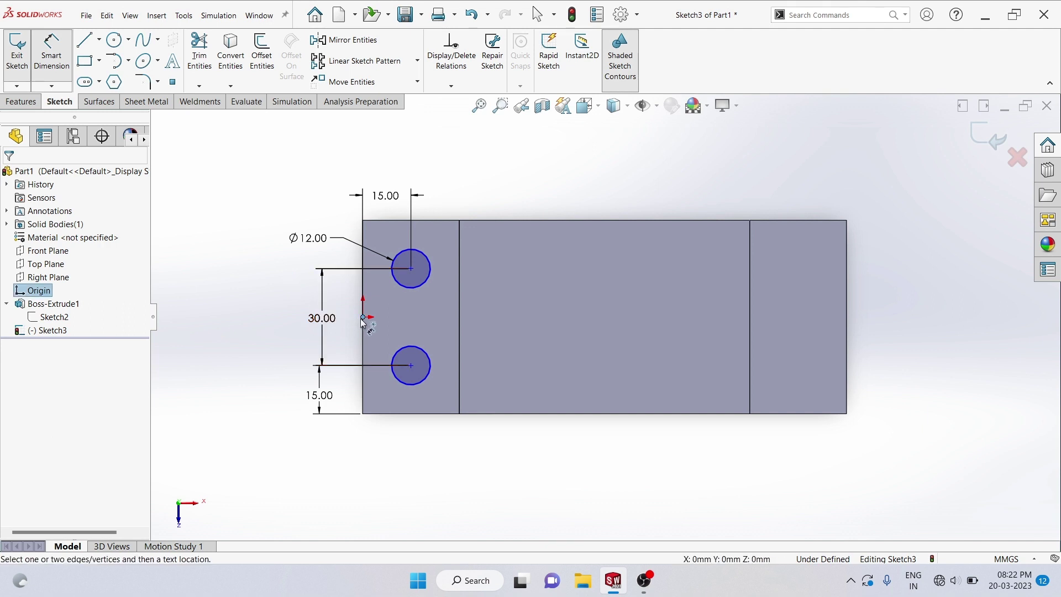
left_click(411, 269)
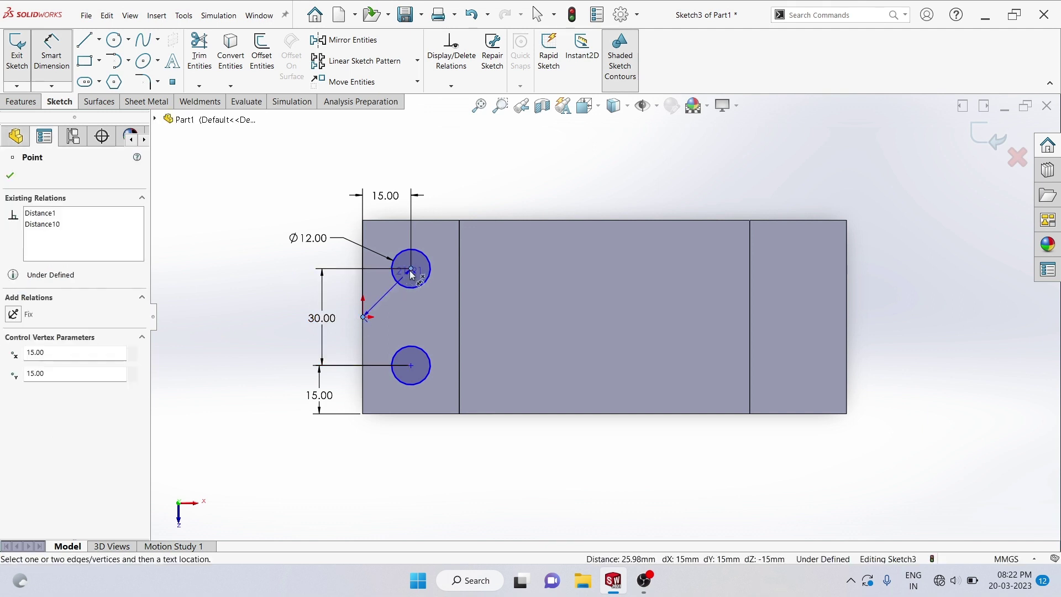
left_click(343, 286)
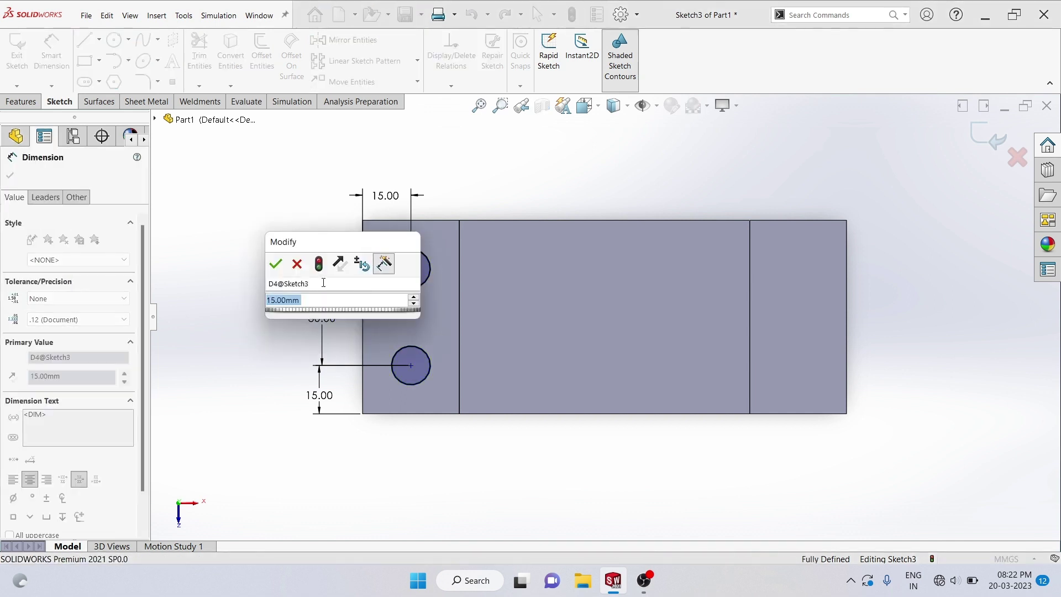
left_click(275, 264)
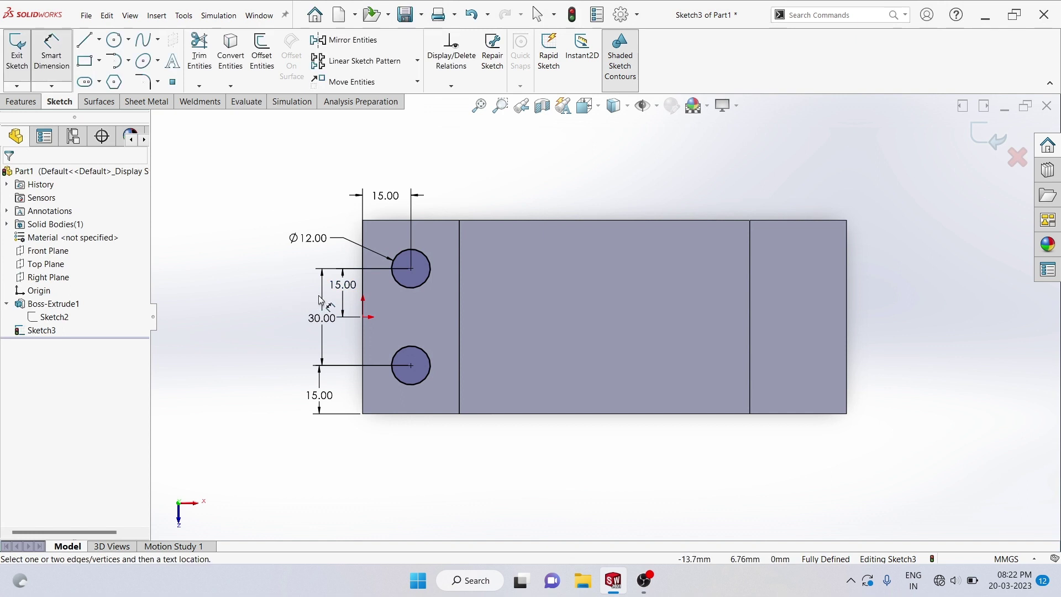
Step: Move the 30.00 and lower 15.00 dimensions out to the left of the part
left_click_drag(321, 300, 287, 311)
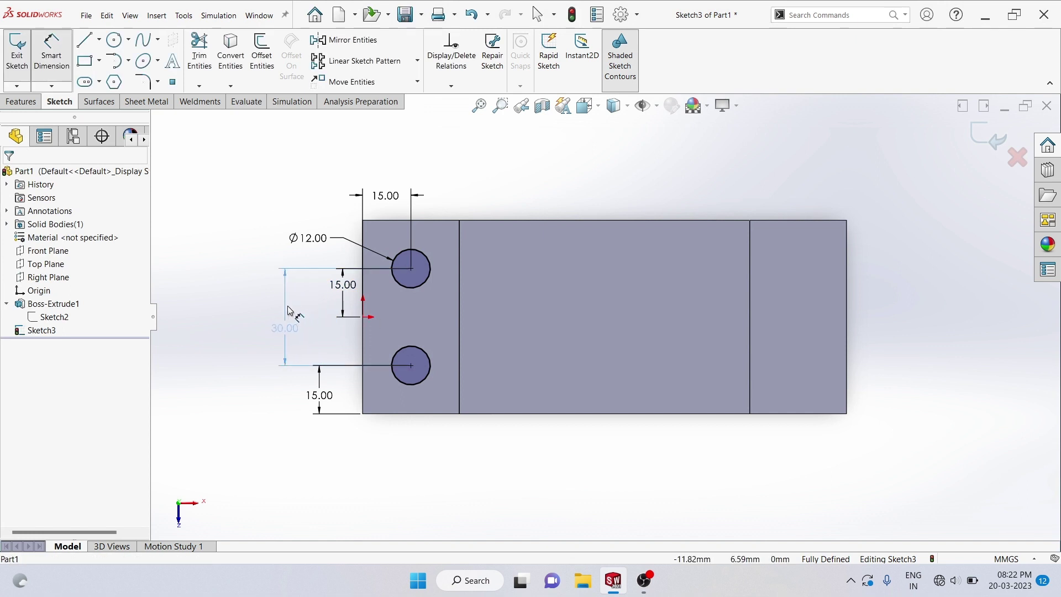
left_click(249, 314)
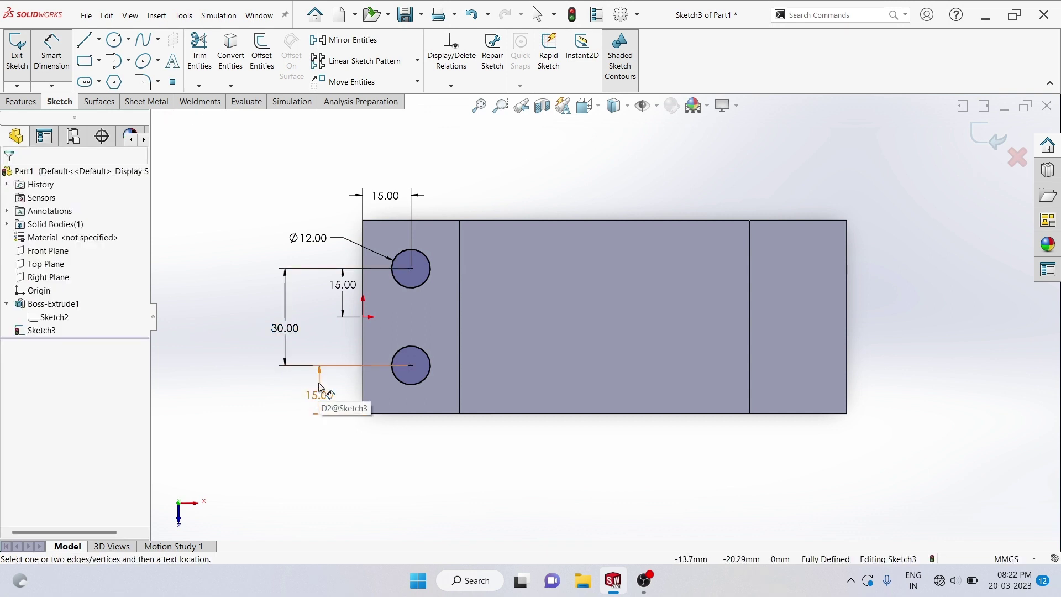
left_click_drag(319, 387, 284, 395)
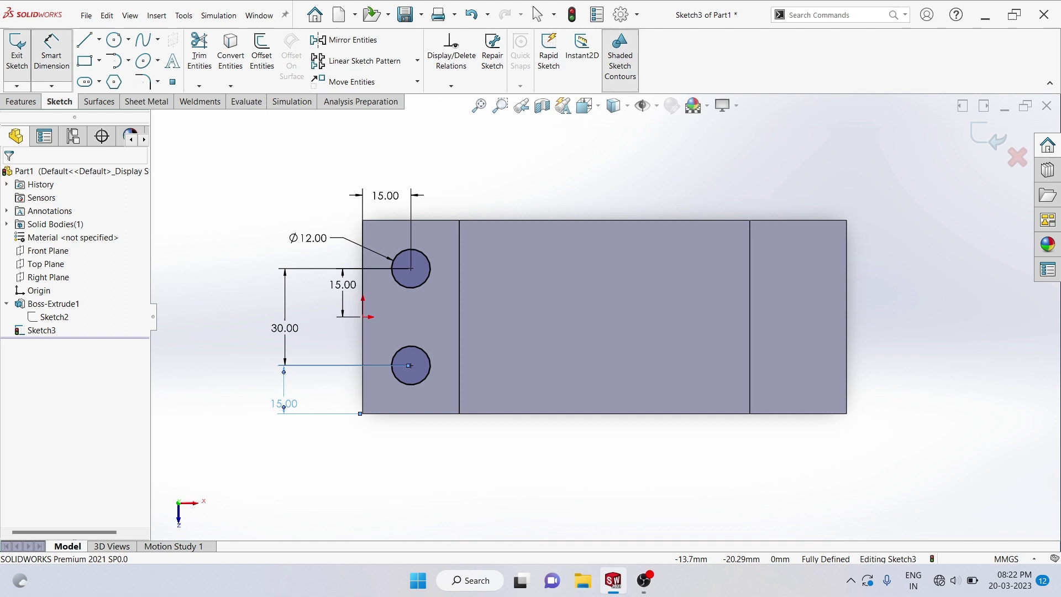
left_click(270, 370)
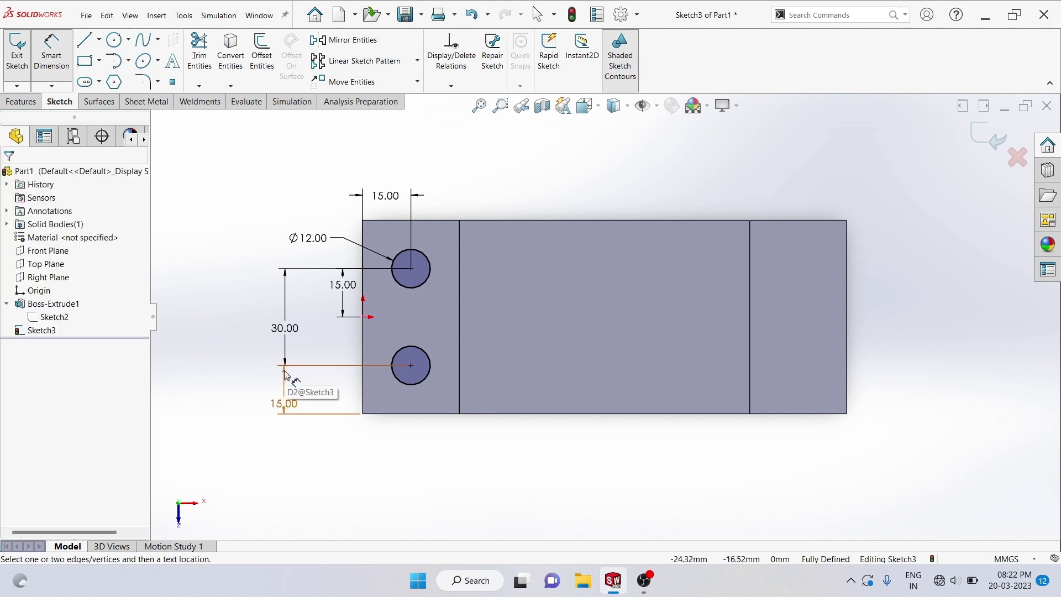
left_click(285, 375)
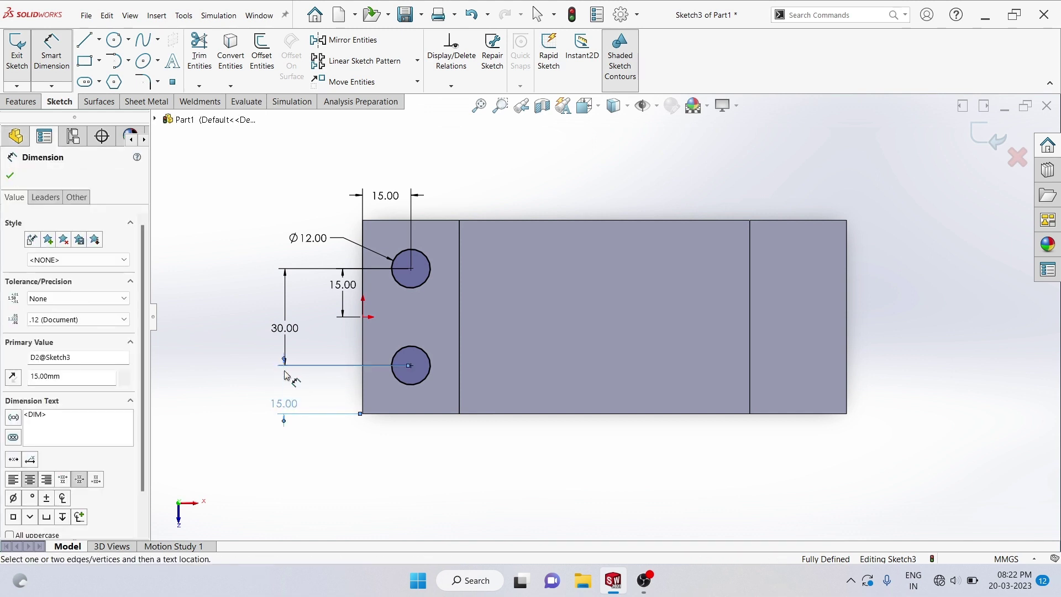
left_click(246, 372)
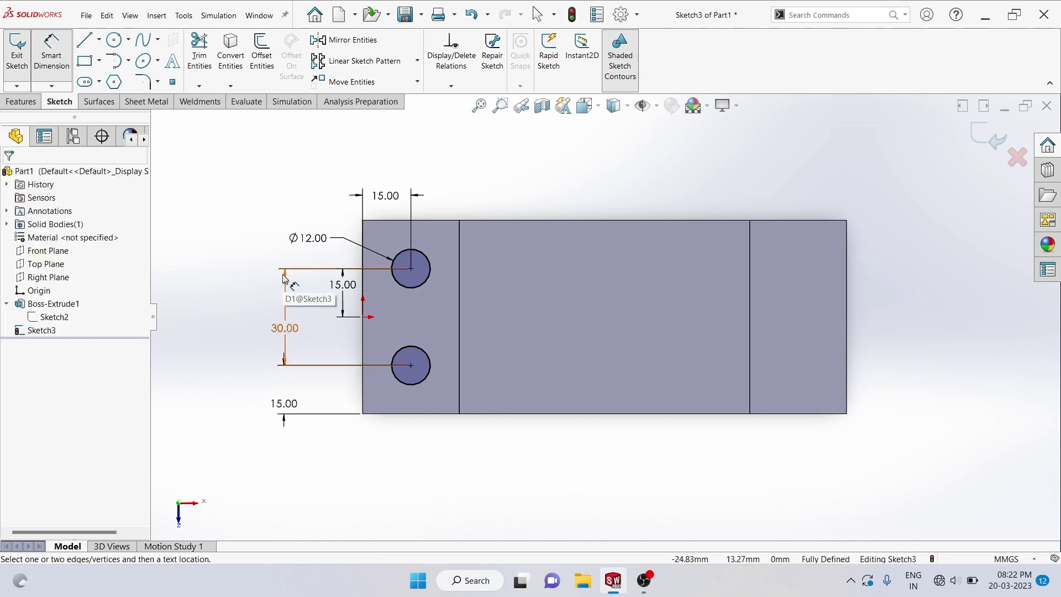
Step: Flip the 30.00 dimension's arrows inside and nudge its label up into line
left_click(283, 274)
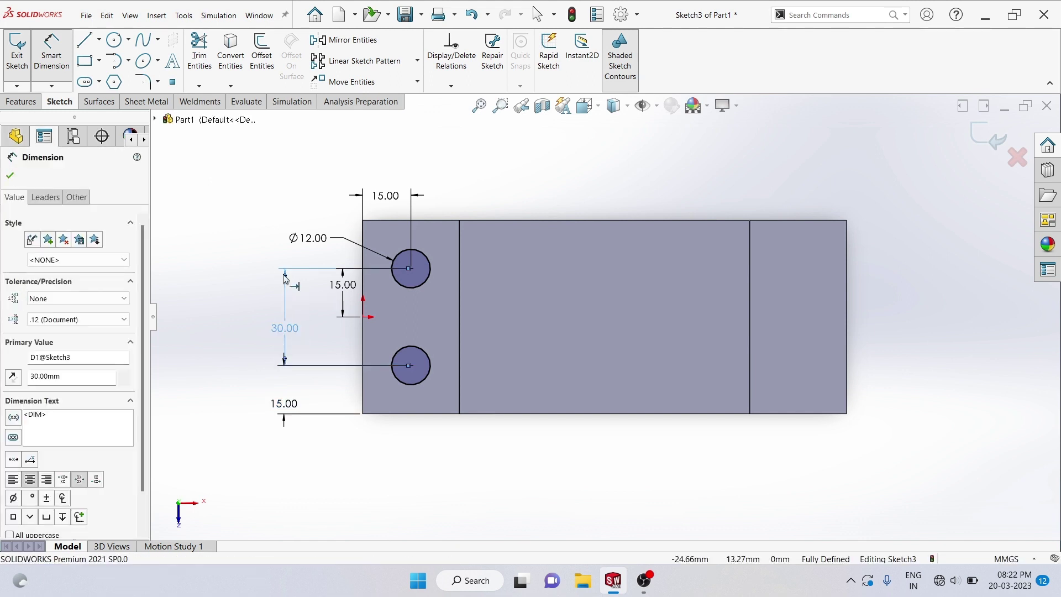
left_click(256, 247)
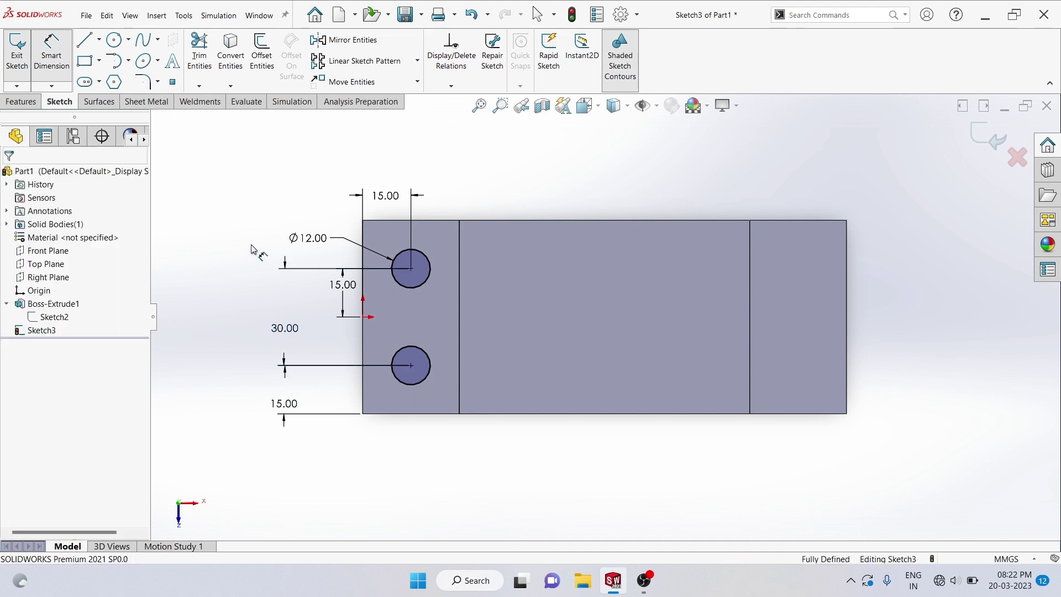
left_click(285, 270)
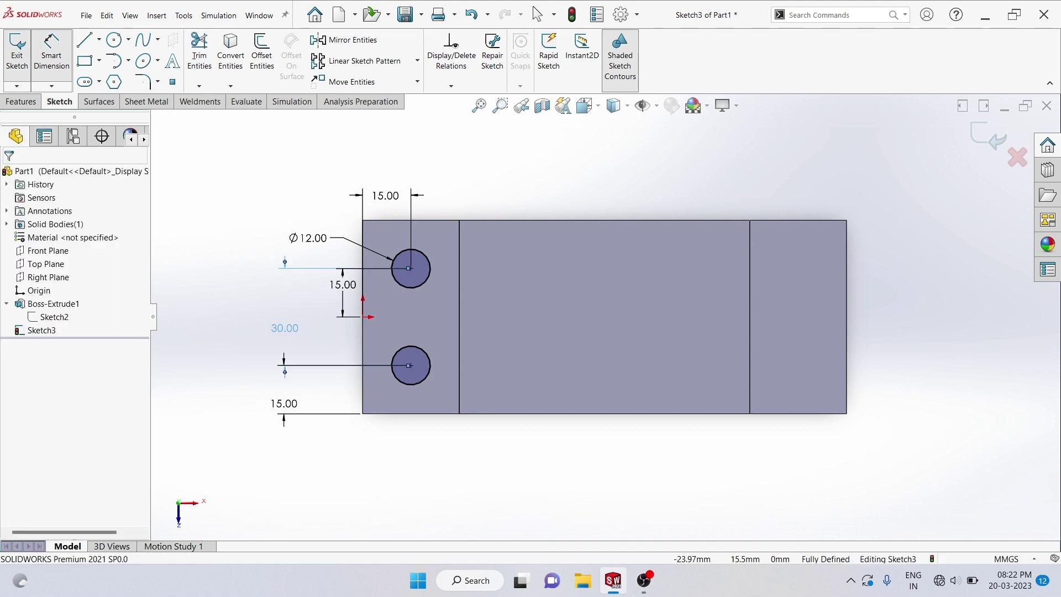
left_click(285, 262)
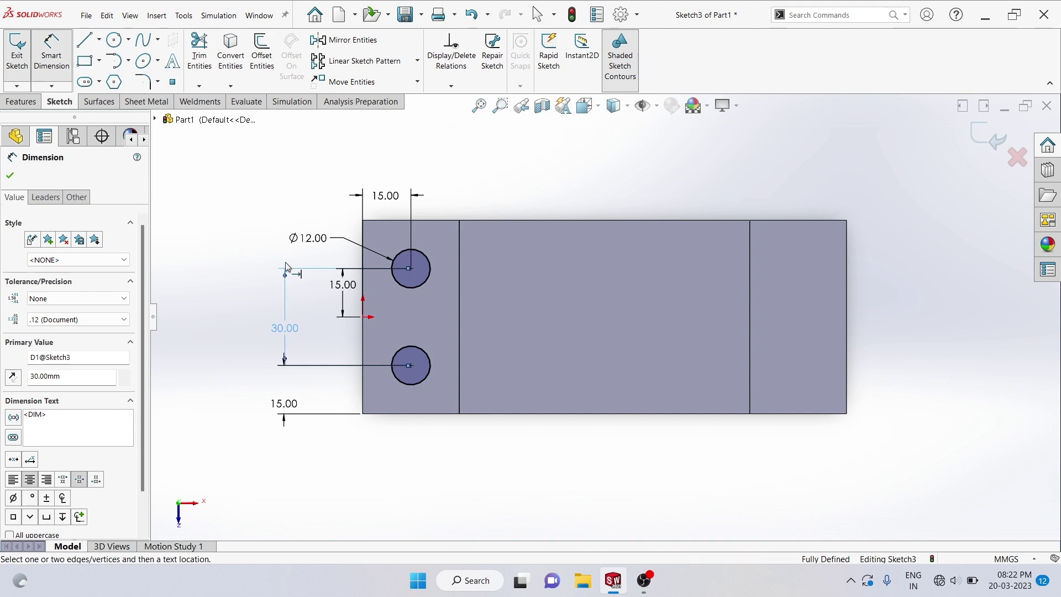
left_click(249, 307)
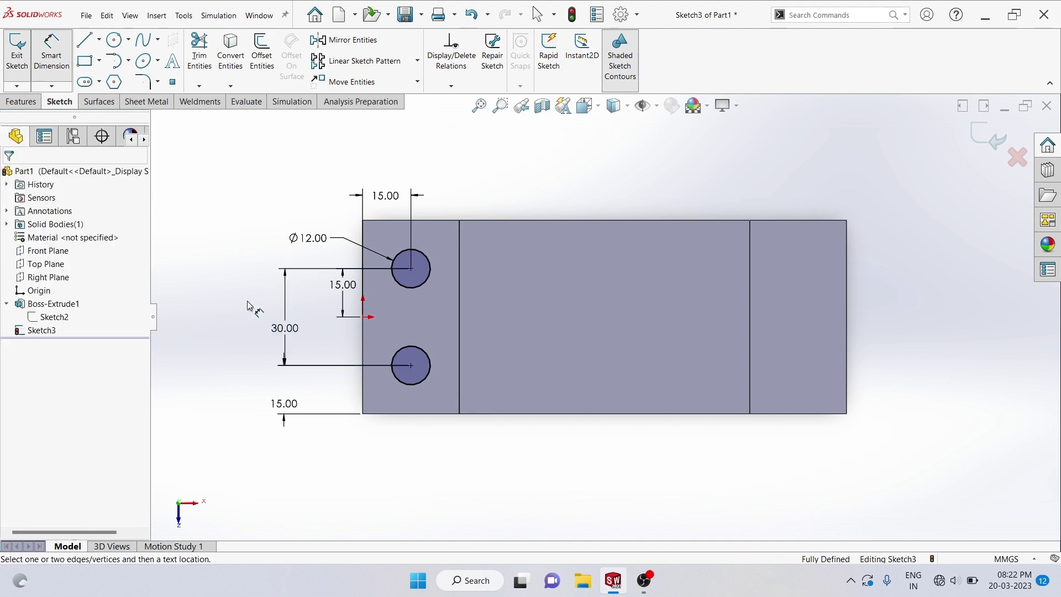
left_click(284, 418)
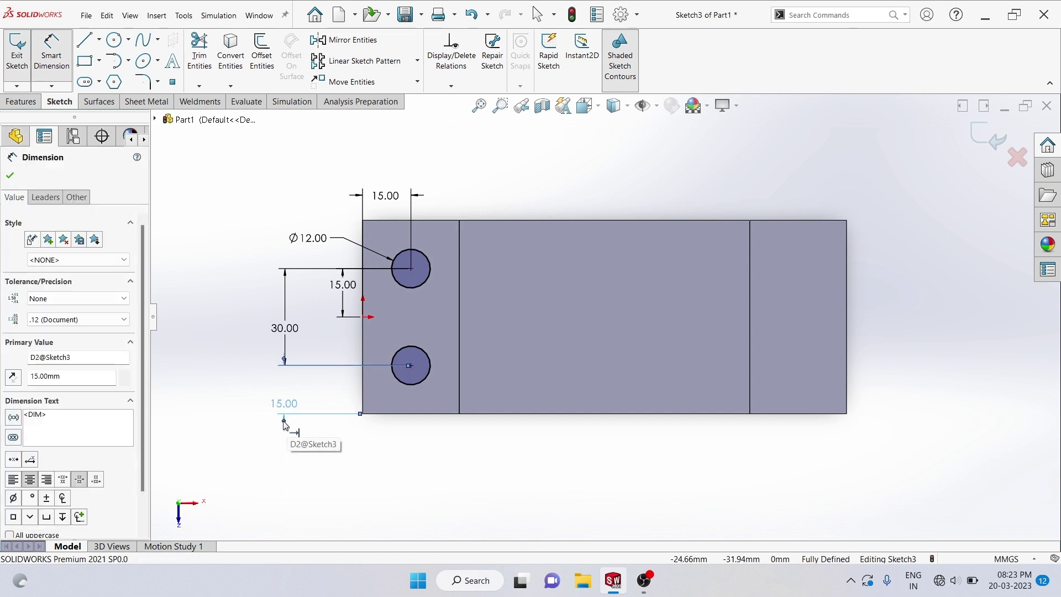
left_click(227, 356)
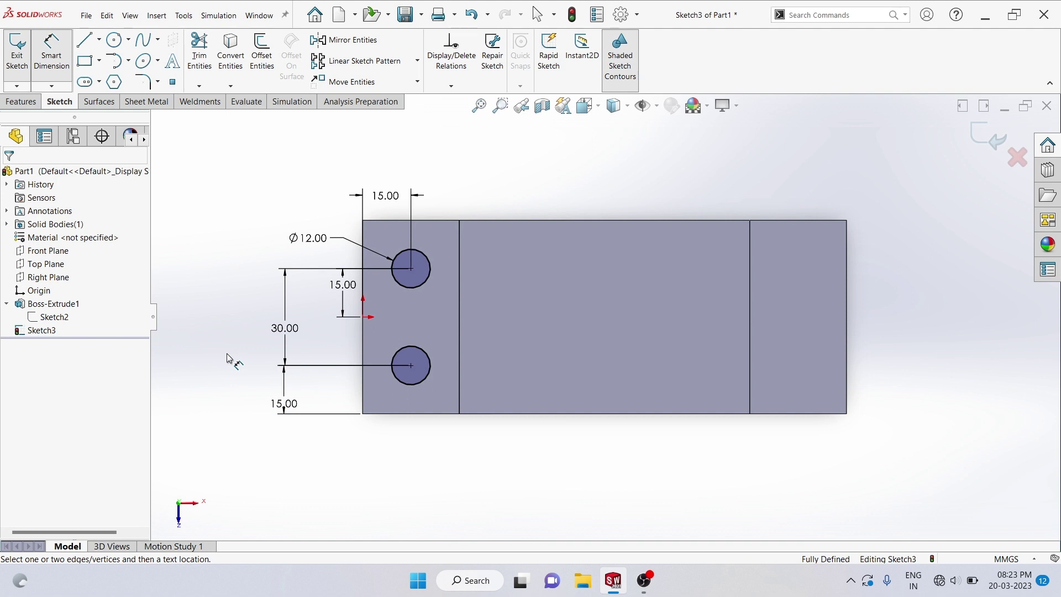
left_click(282, 330)
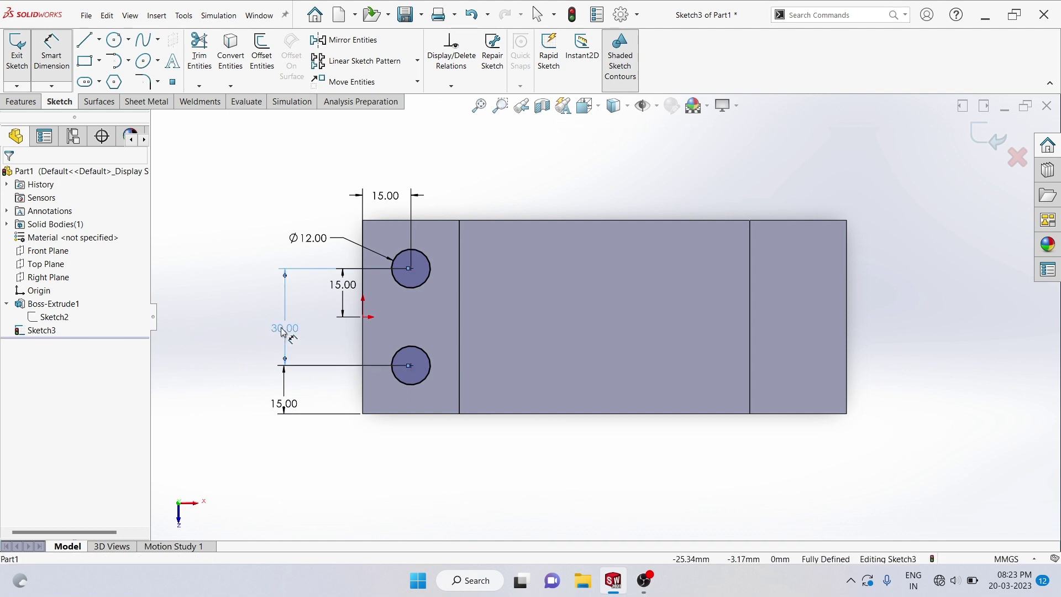
left_click_drag(282, 331, 282, 324)
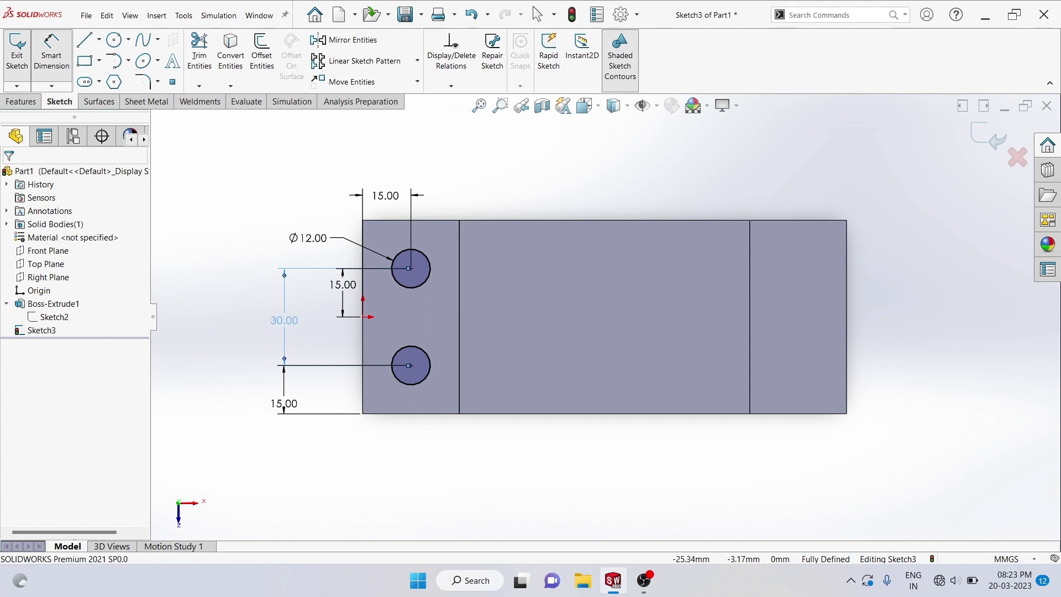
left_click(238, 311)
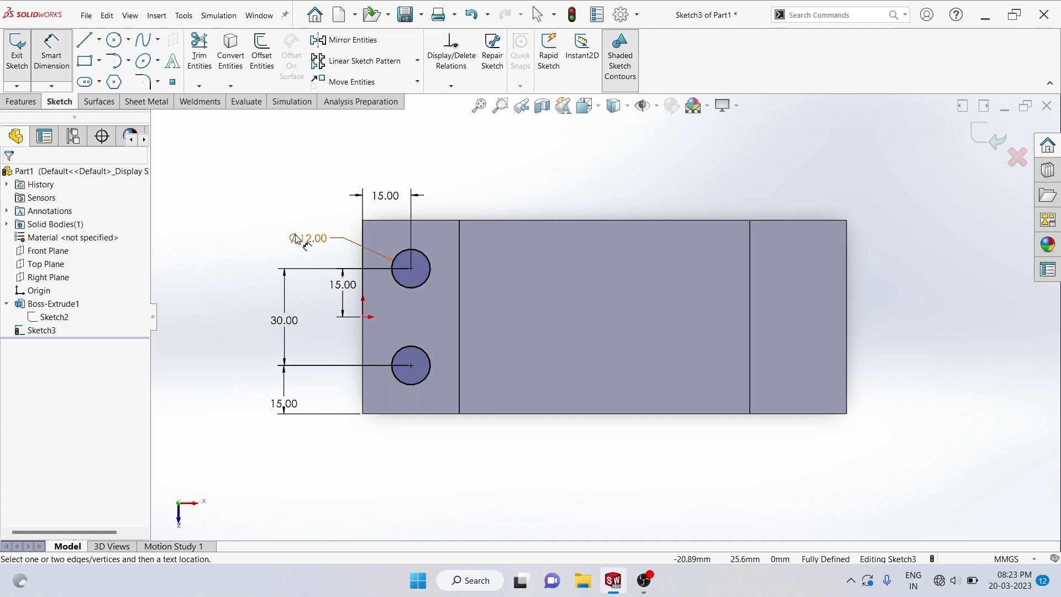
Step: Show the bracket in Isometric view with the Features tools displayed
left_click(596, 111)
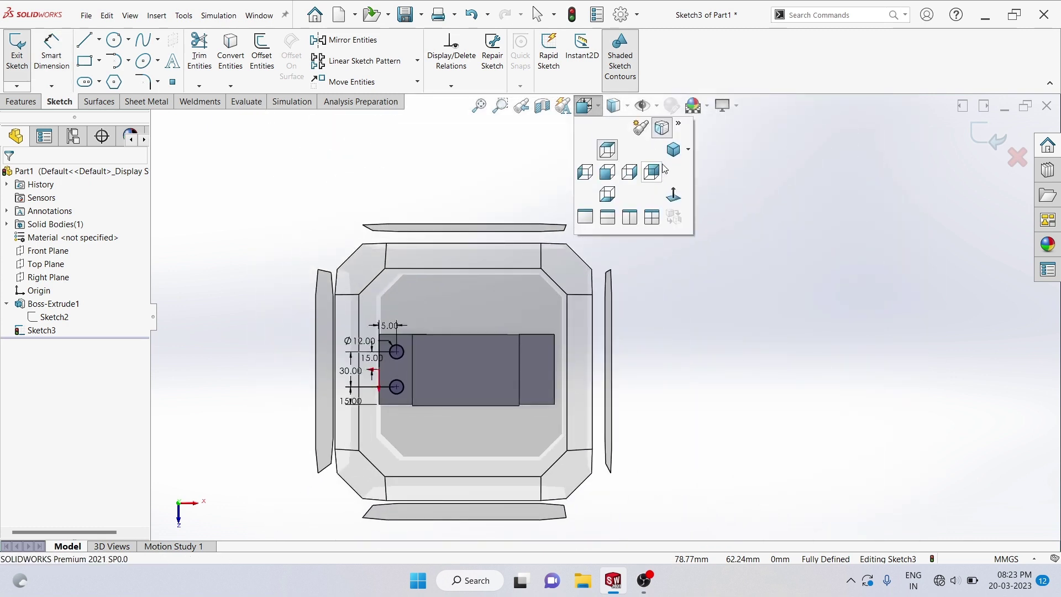
left_click(673, 149)
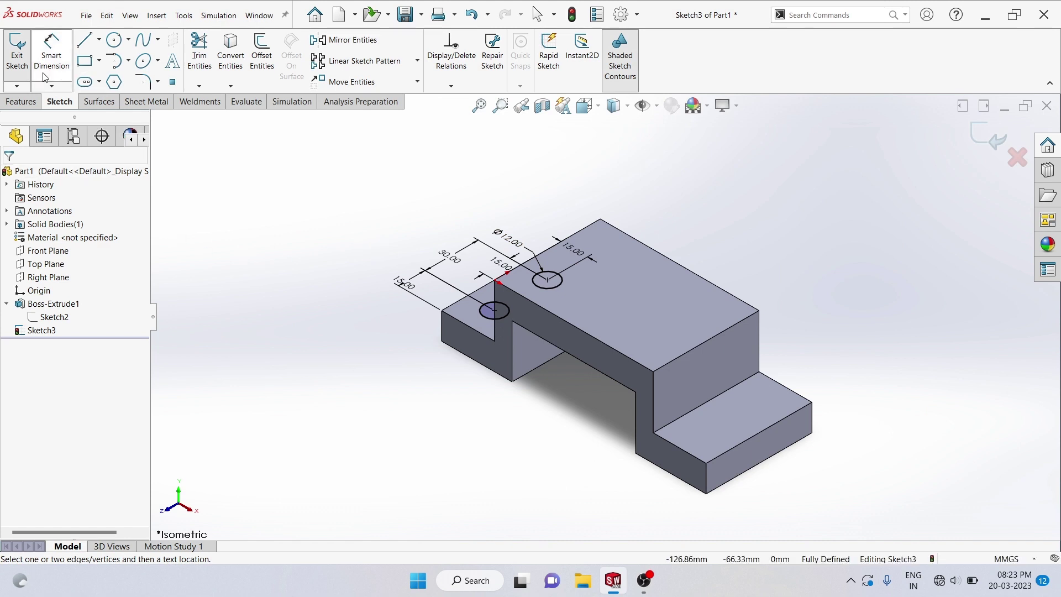
left_click(29, 102)
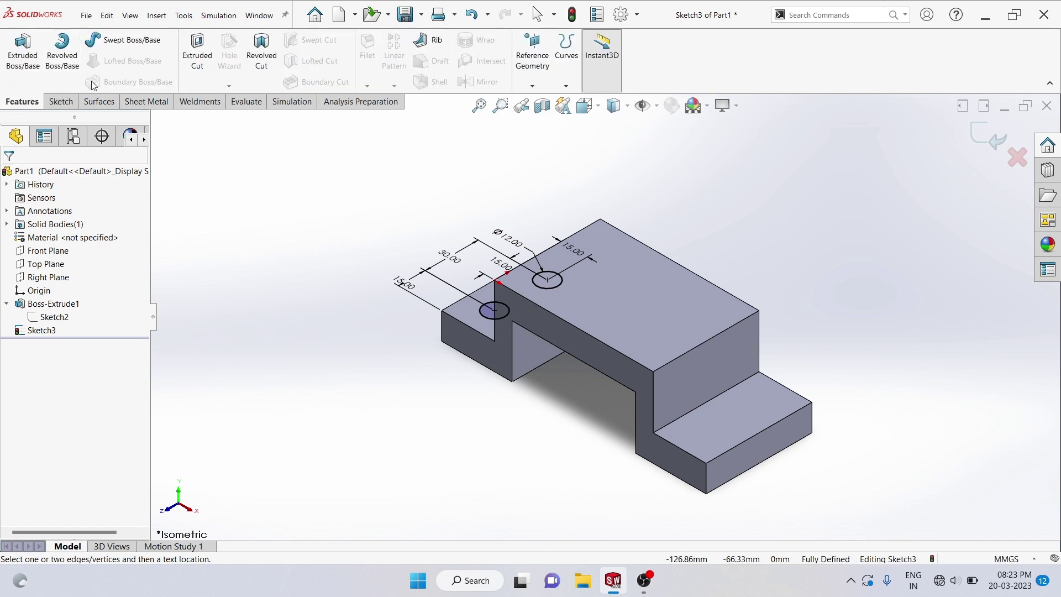
Step: Extrude-cut the two Ø12 circles Through All to make Cut-Extrude1 holes
left_click(197, 57)
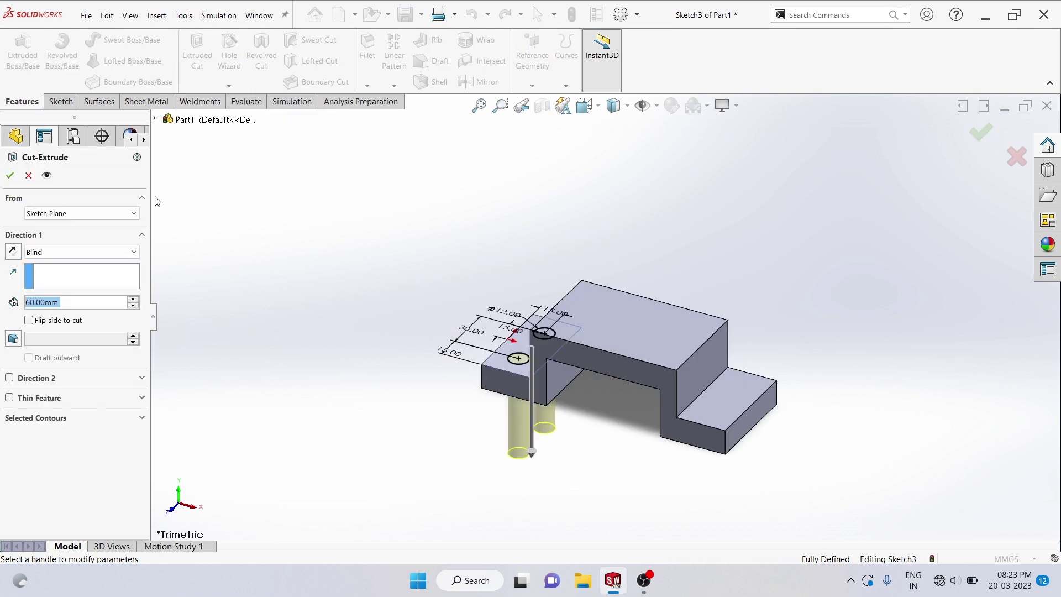
left_click(134, 253)
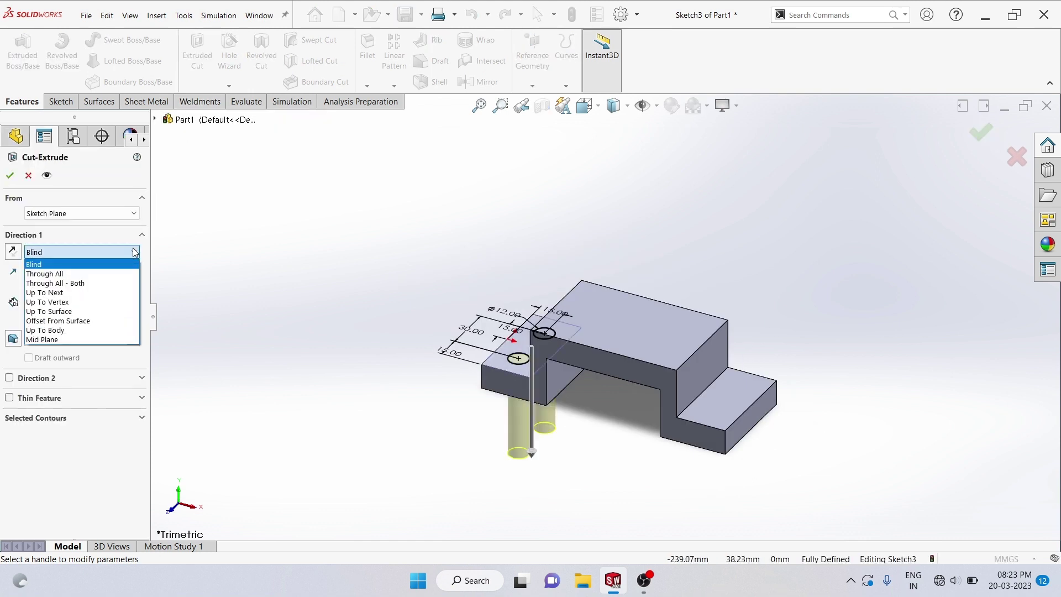
left_click(86, 279)
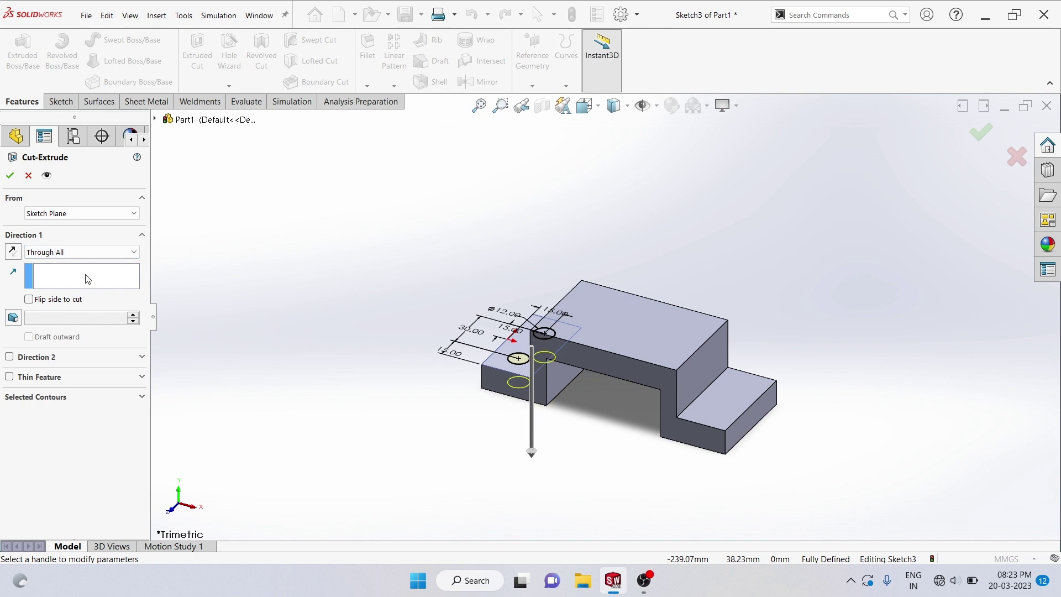
left_click(10, 175)
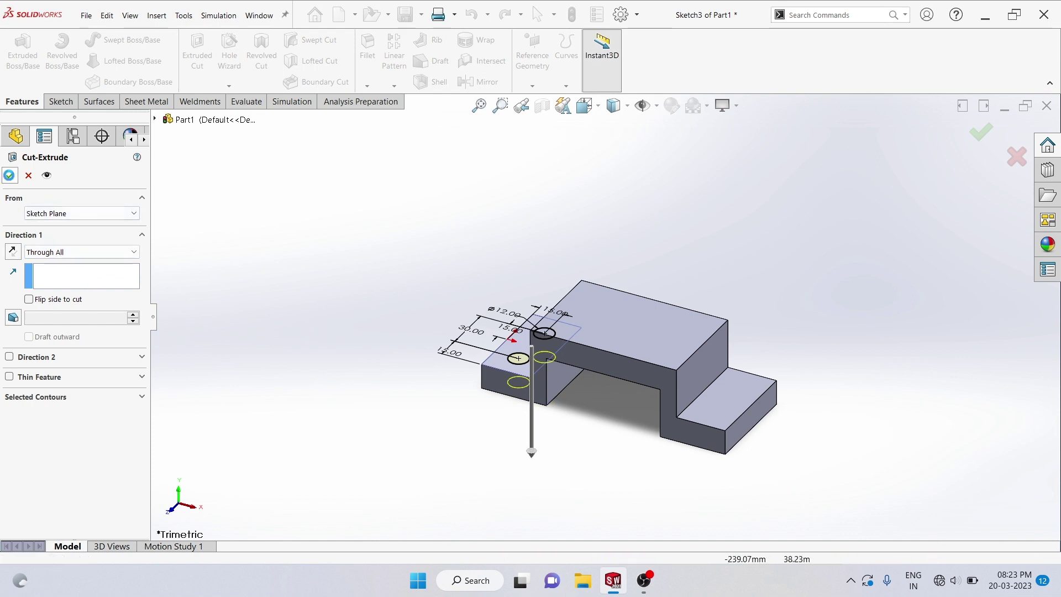
left_click(320, 261)
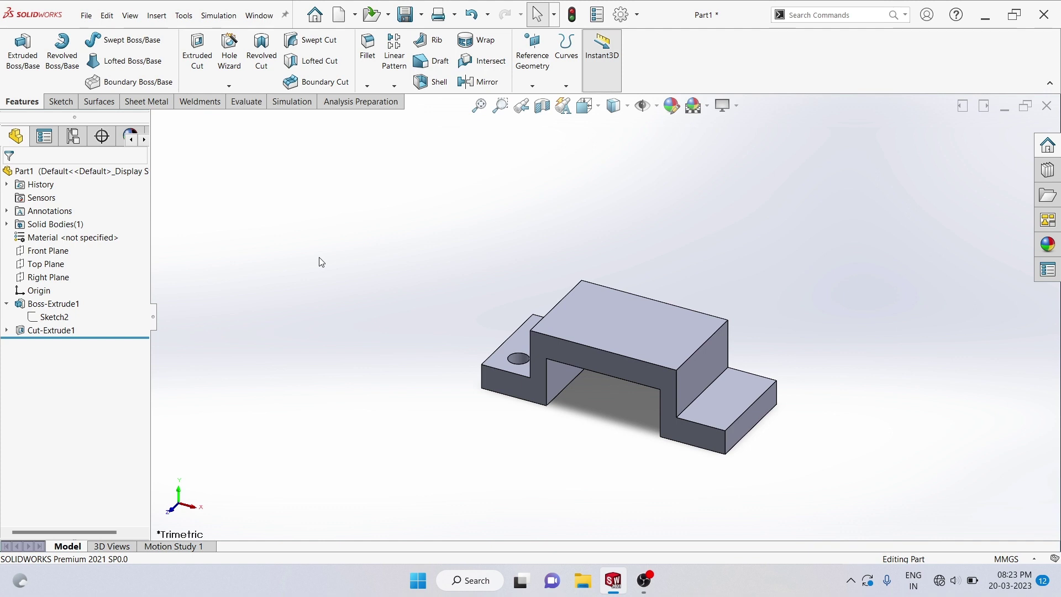
left_click(736, 406)
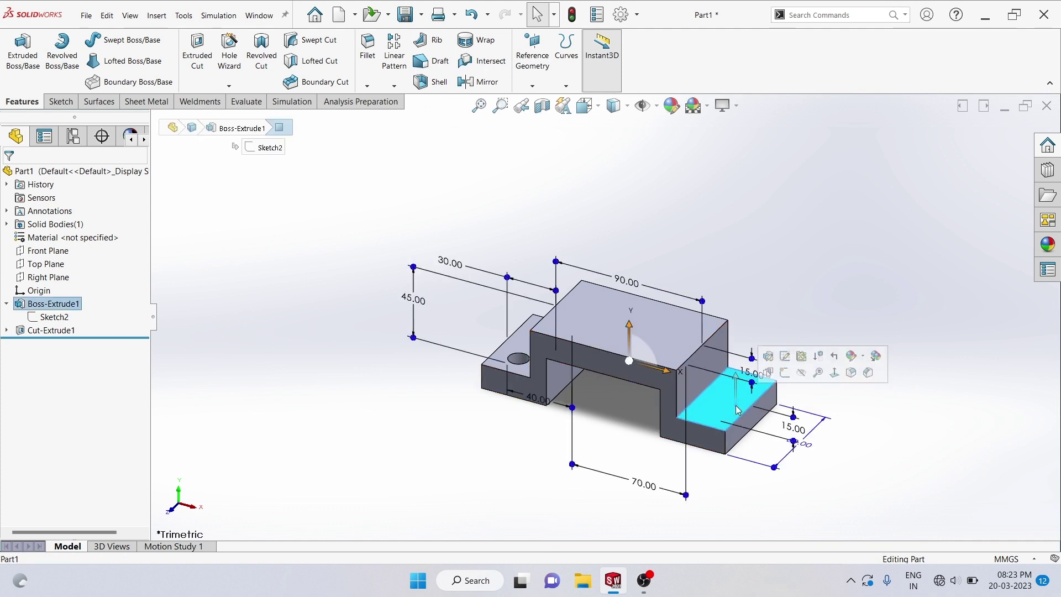
left_click(791, 376)
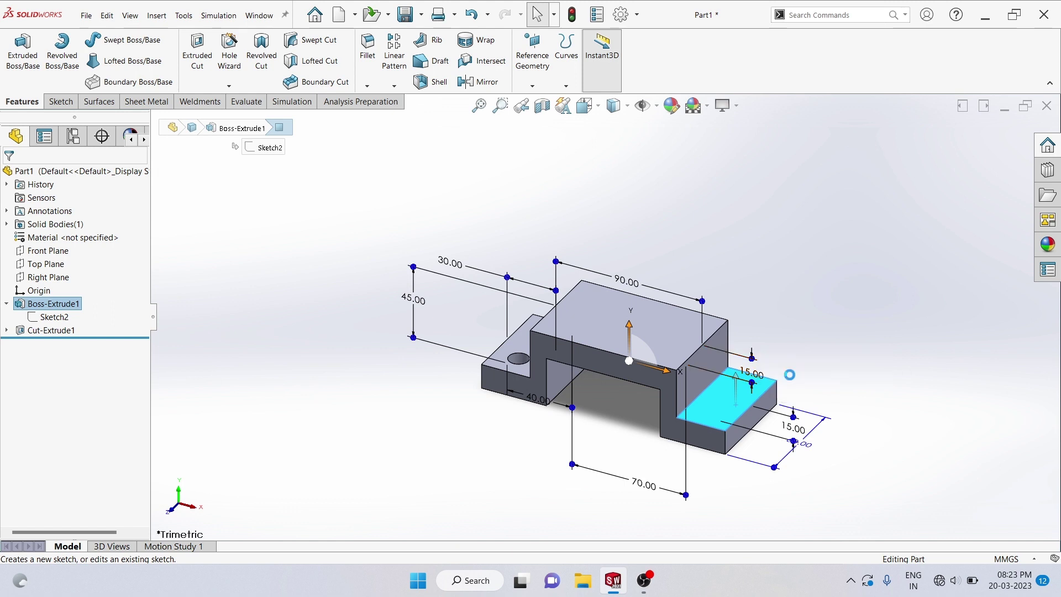
left_click(756, 153)
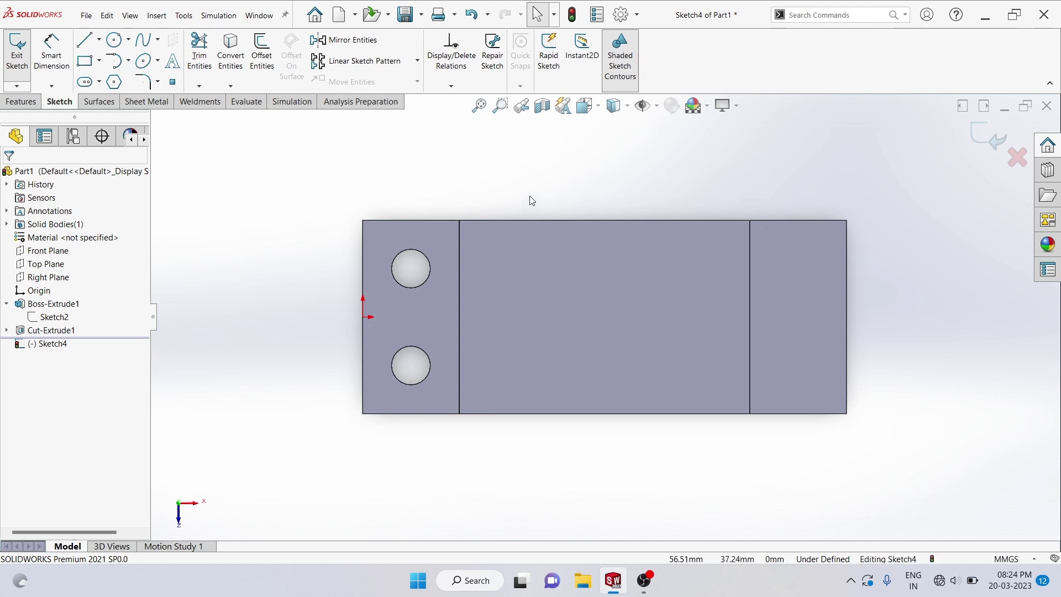
left_click(100, 41)
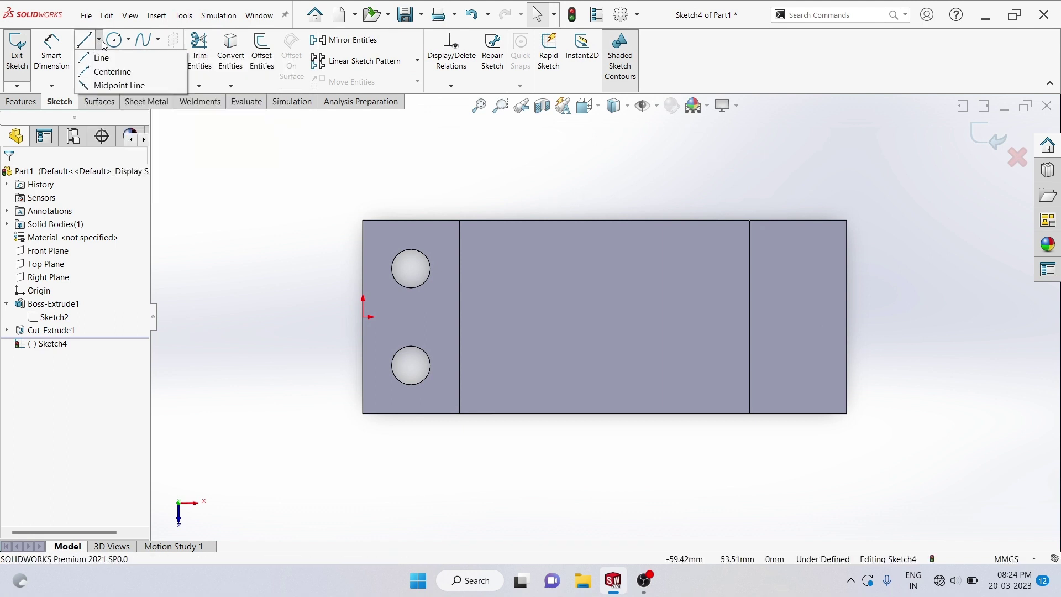
left_click(104, 73)
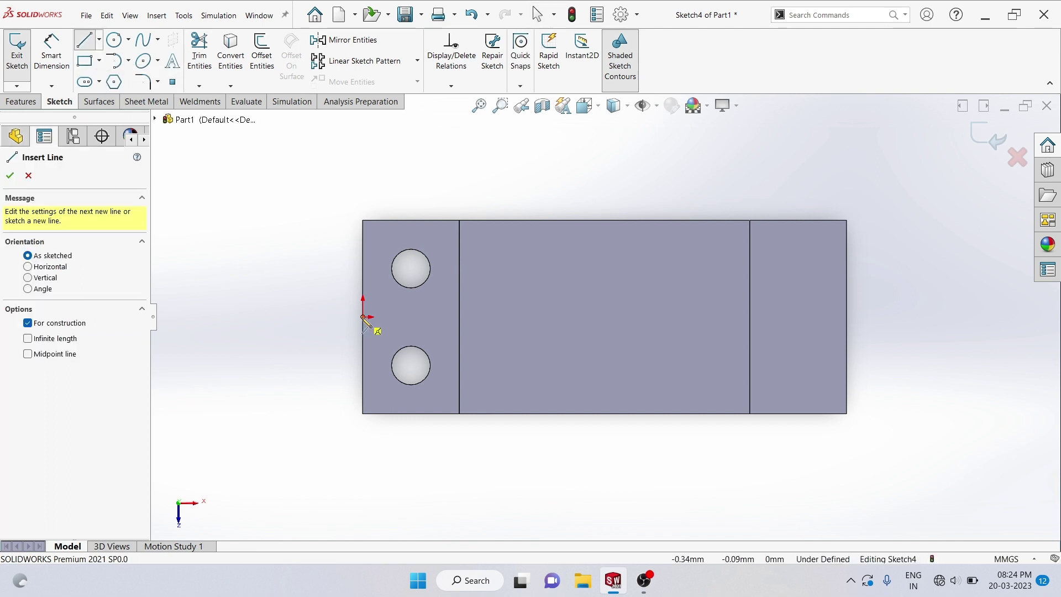
left_click_drag(364, 318, 723, 301)
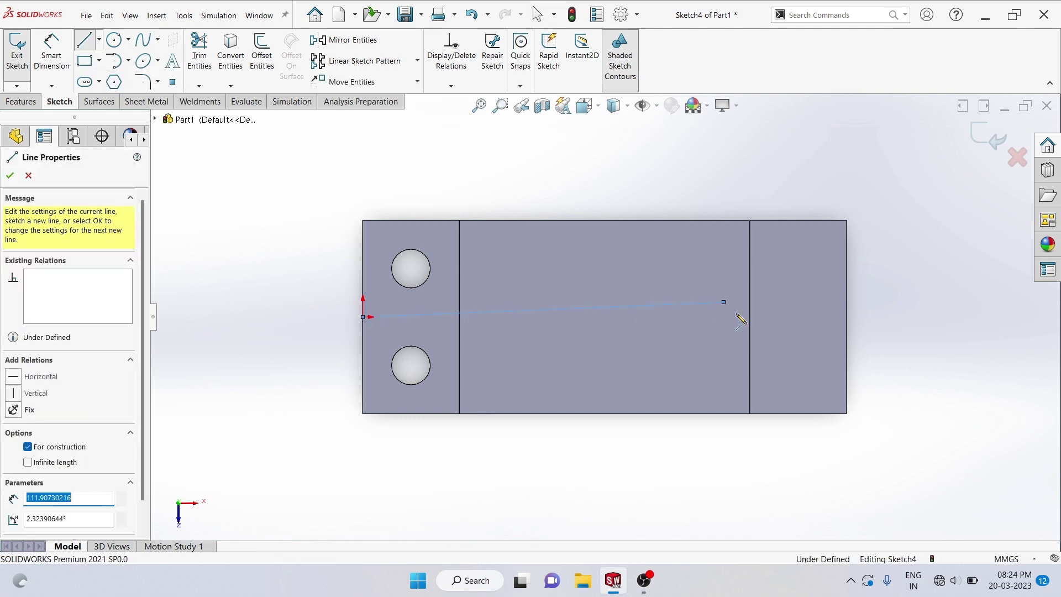
right_click(793, 184)
left_click(830, 196)
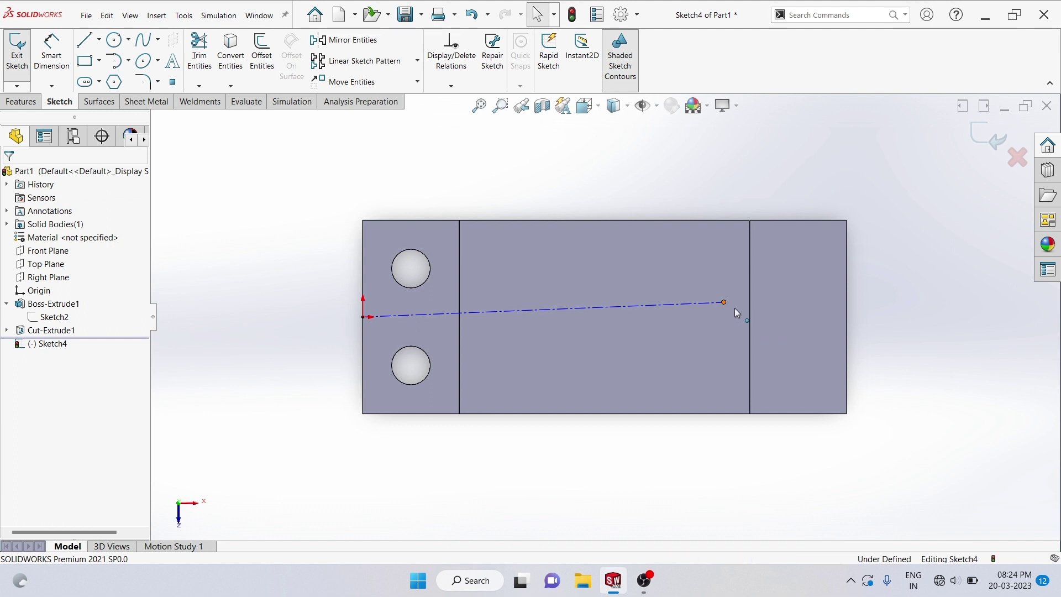
right_click_drag(734, 307, 770, 309)
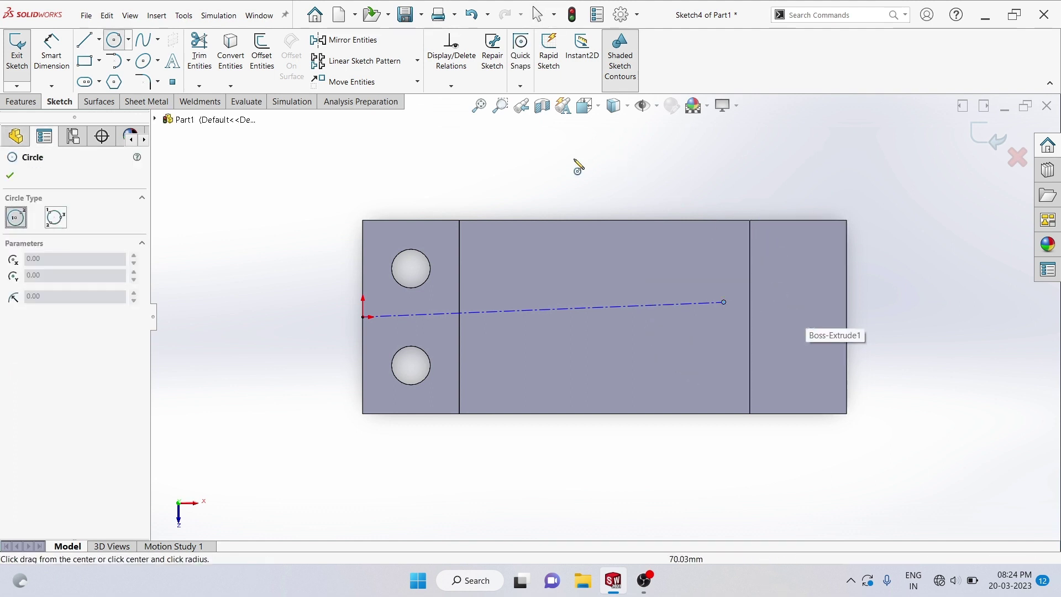
left_click(10, 177)
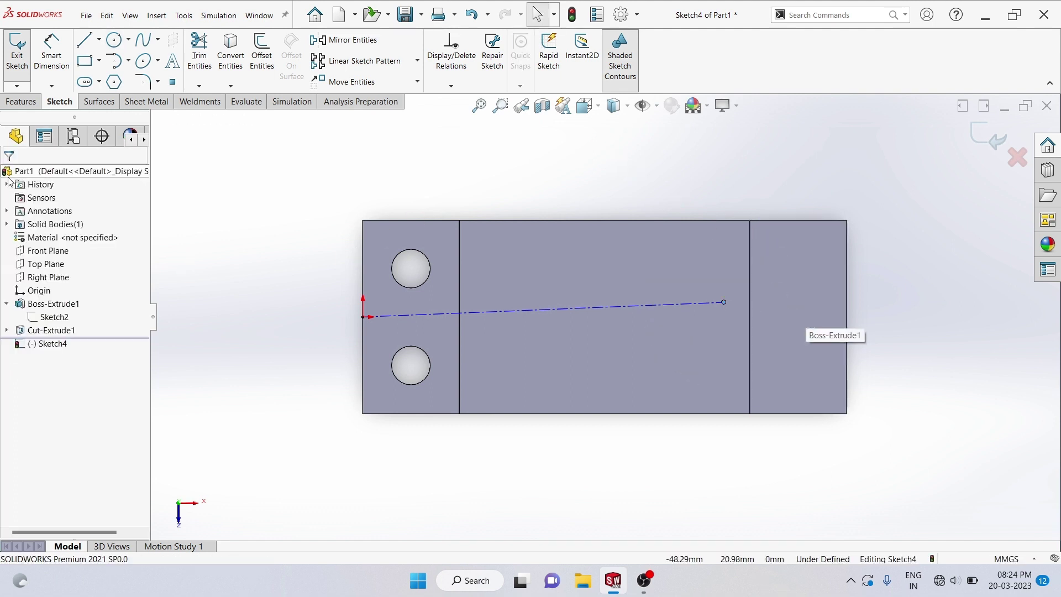
left_click(532, 311)
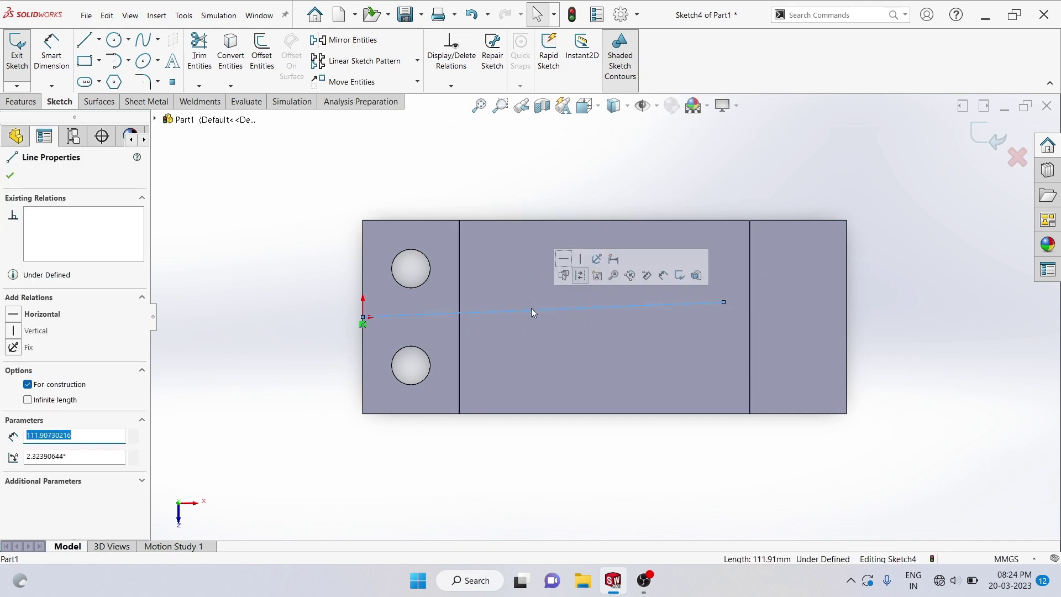
key("Delete")
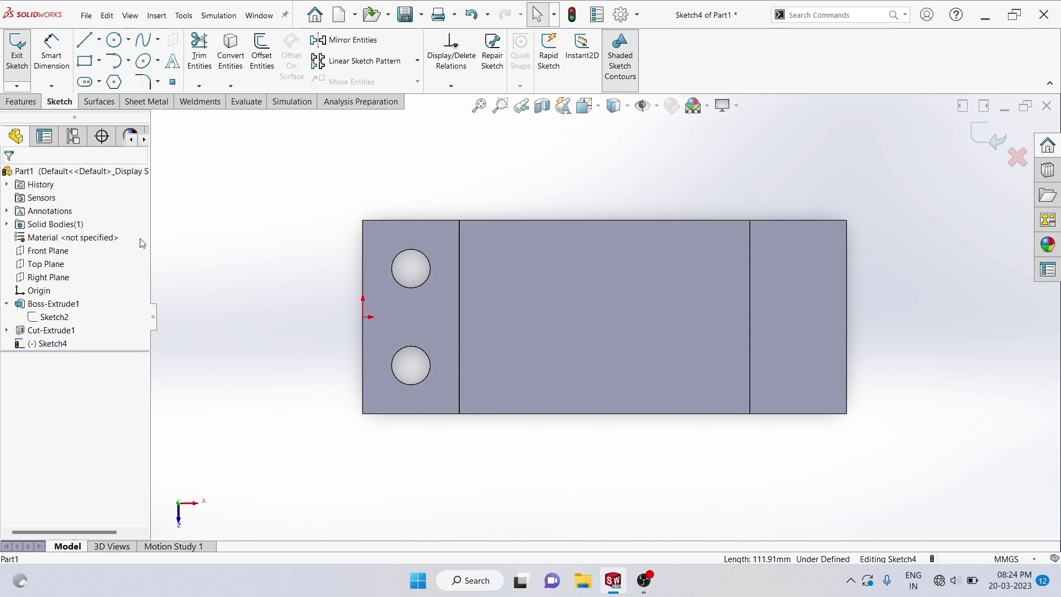
left_click(47, 345)
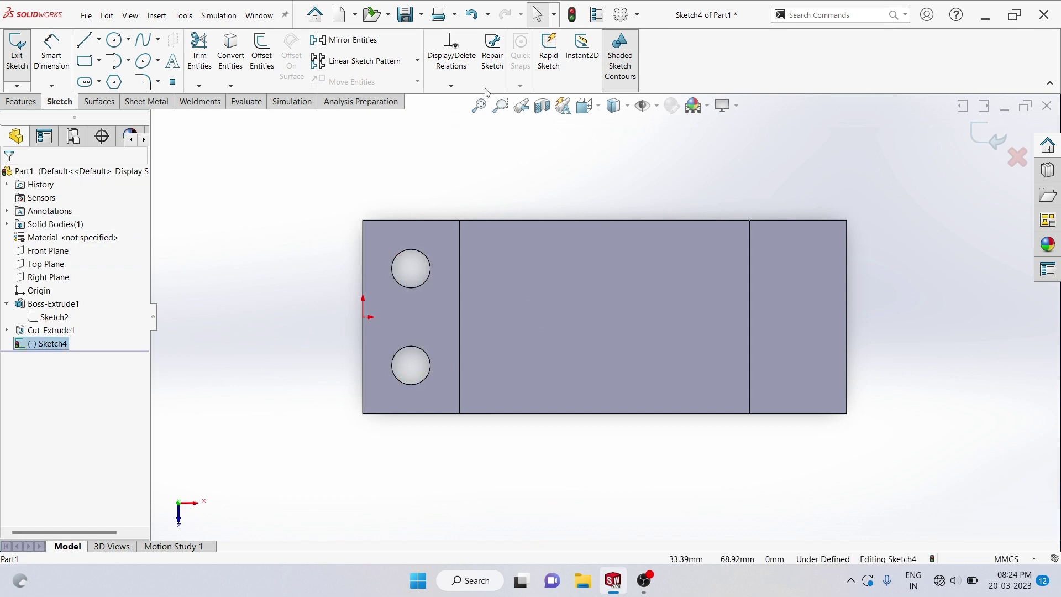
left_click(570, 20)
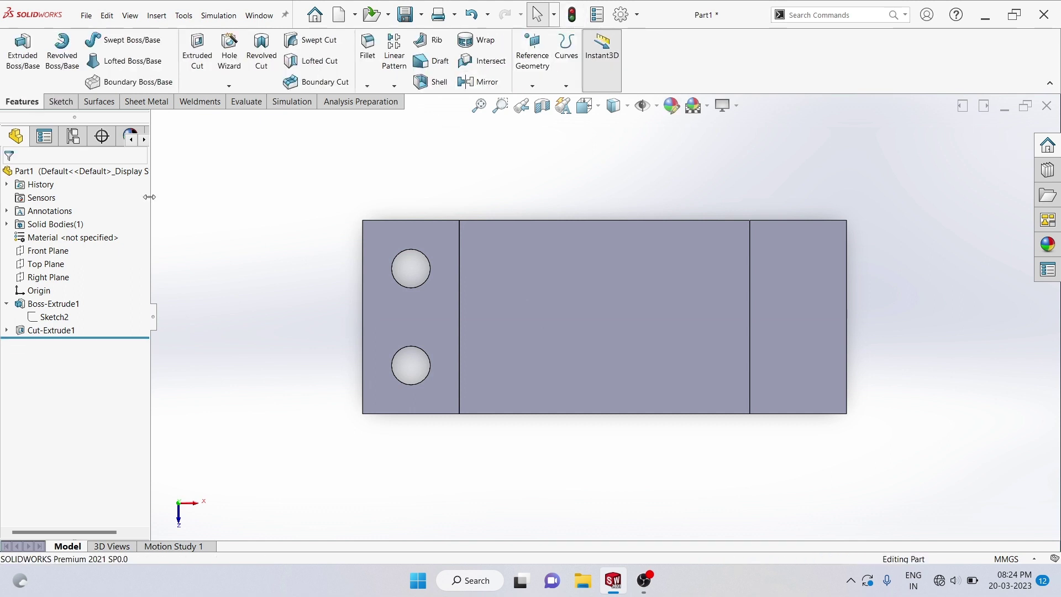
Step: Start a new sketch on the right flange's top face
left_click(69, 103)
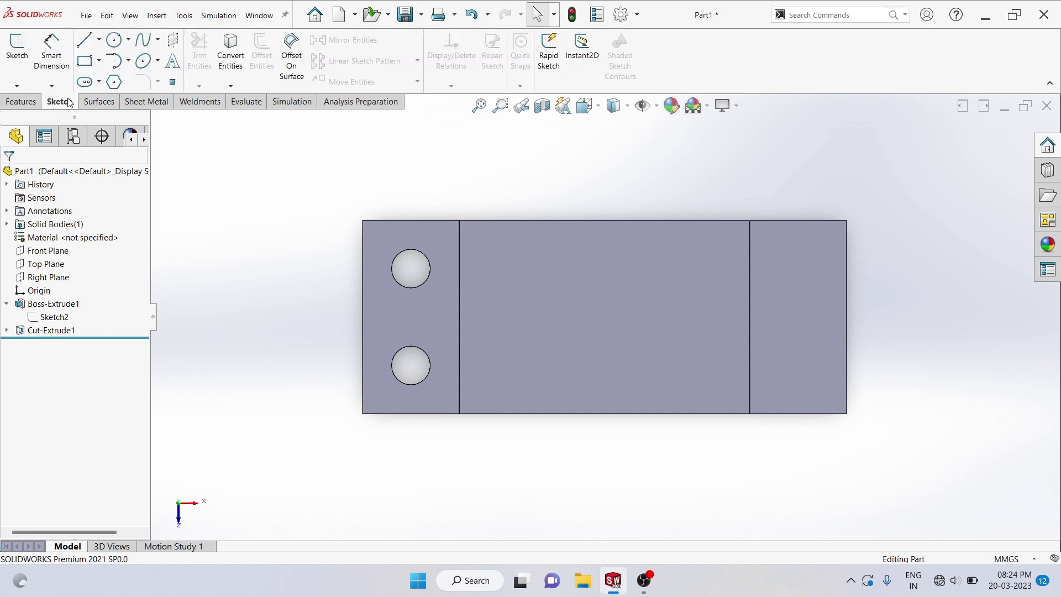
left_click(99, 42)
left_click(102, 73)
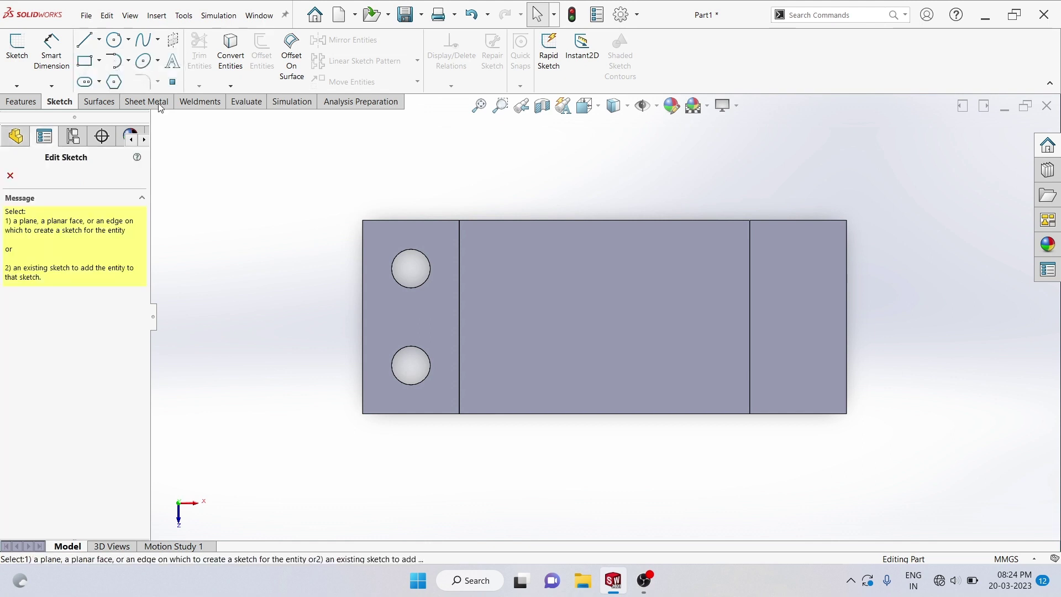
left_click(11, 176)
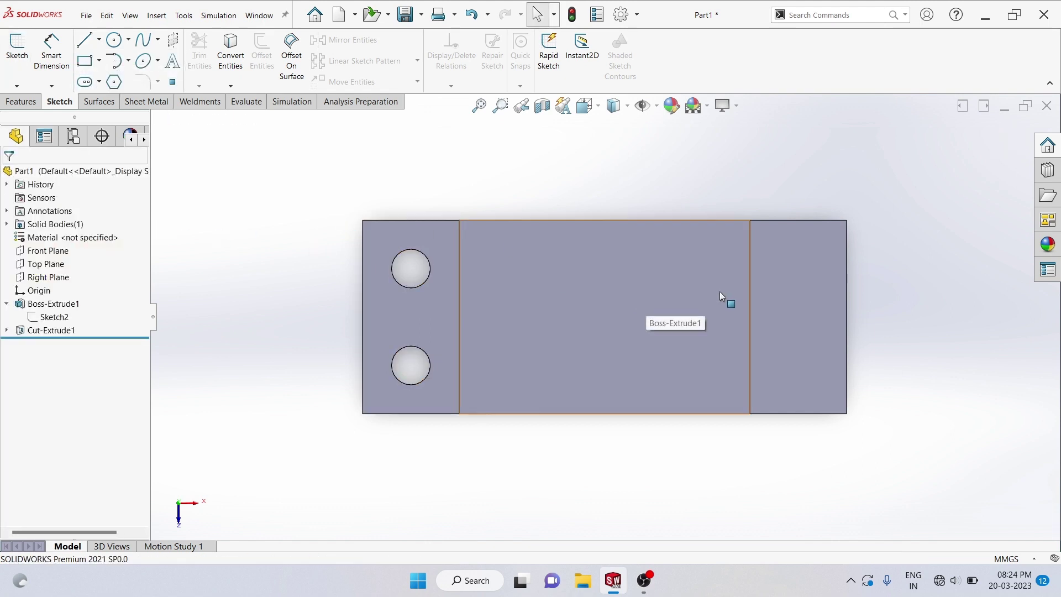
left_click(802, 309)
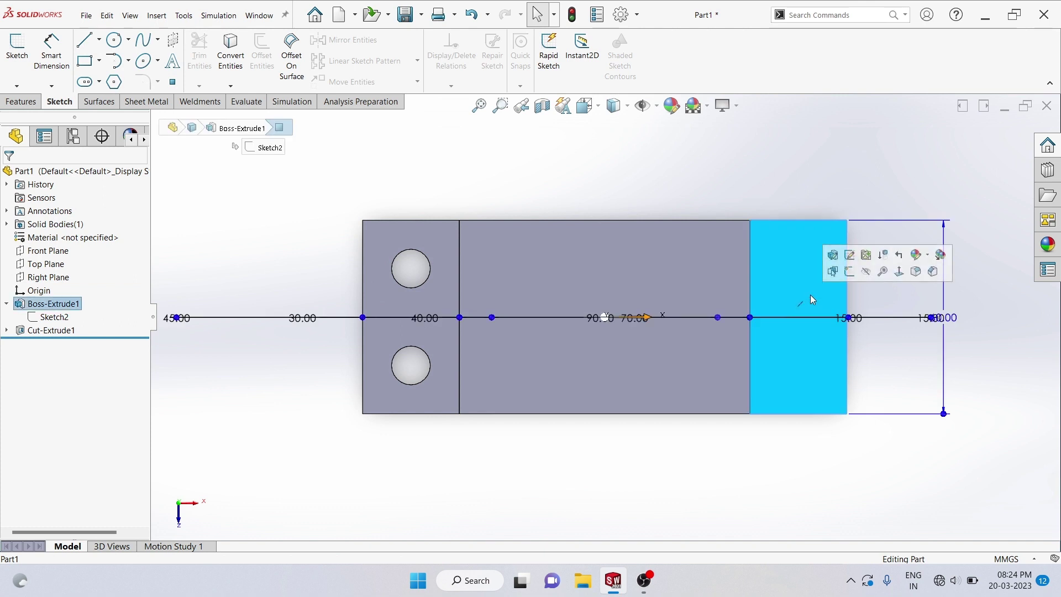
left_click(849, 274)
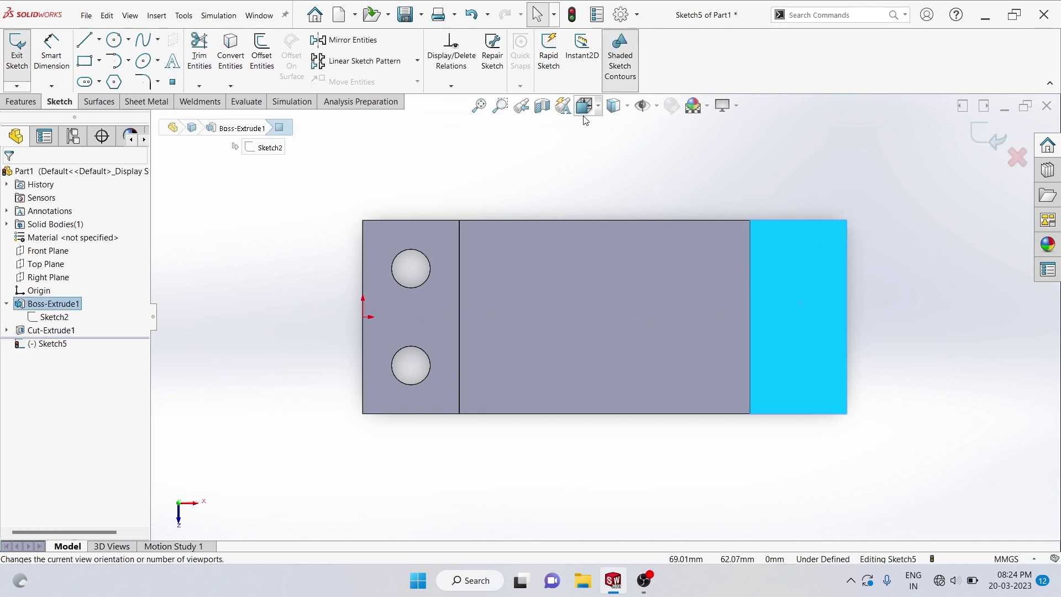
Step: Draw a horizontal centreline from the origin to the part's right edge
left_click(101, 40)
left_click(110, 72)
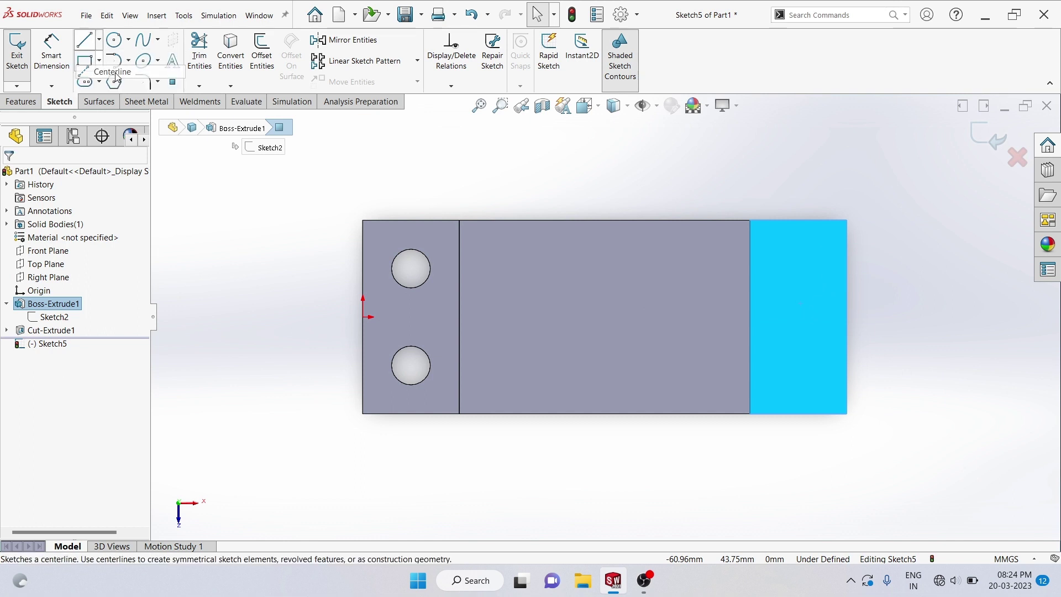
left_click(364, 316)
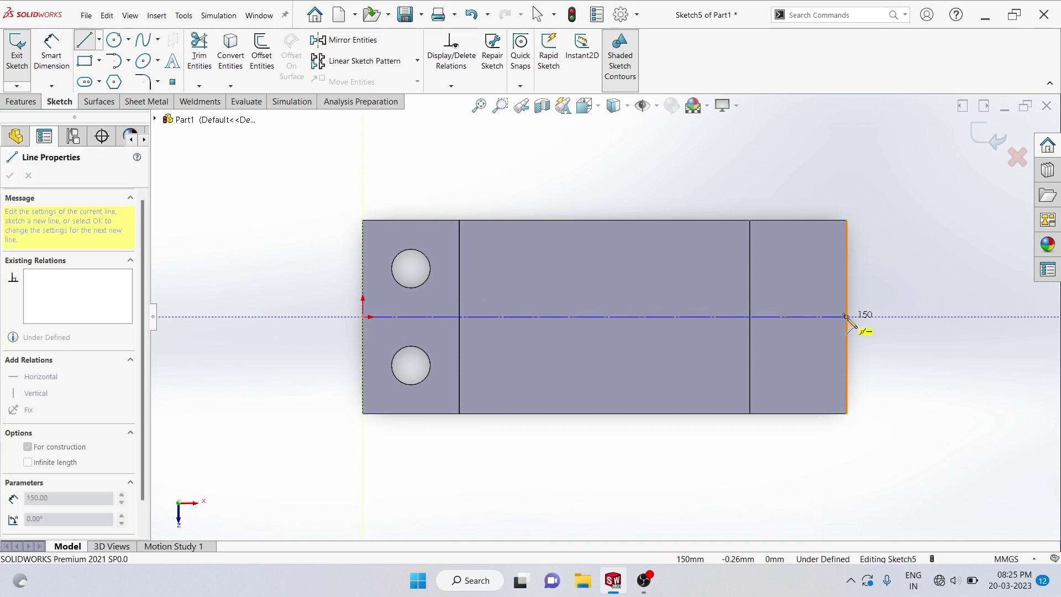
left_click(846, 317)
right_click(773, 141)
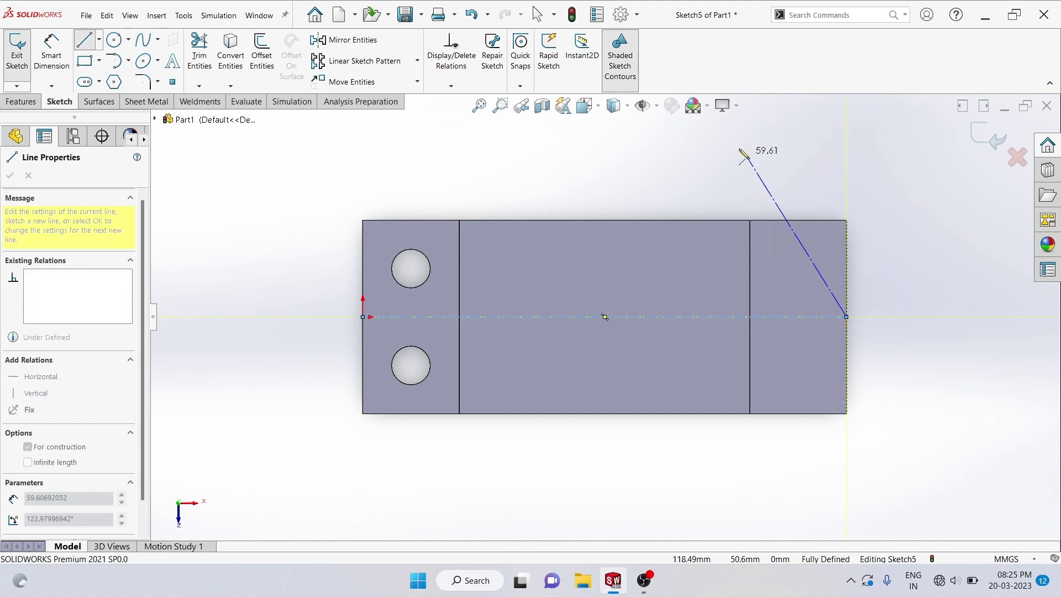
right_click(759, 153)
left_click(796, 155)
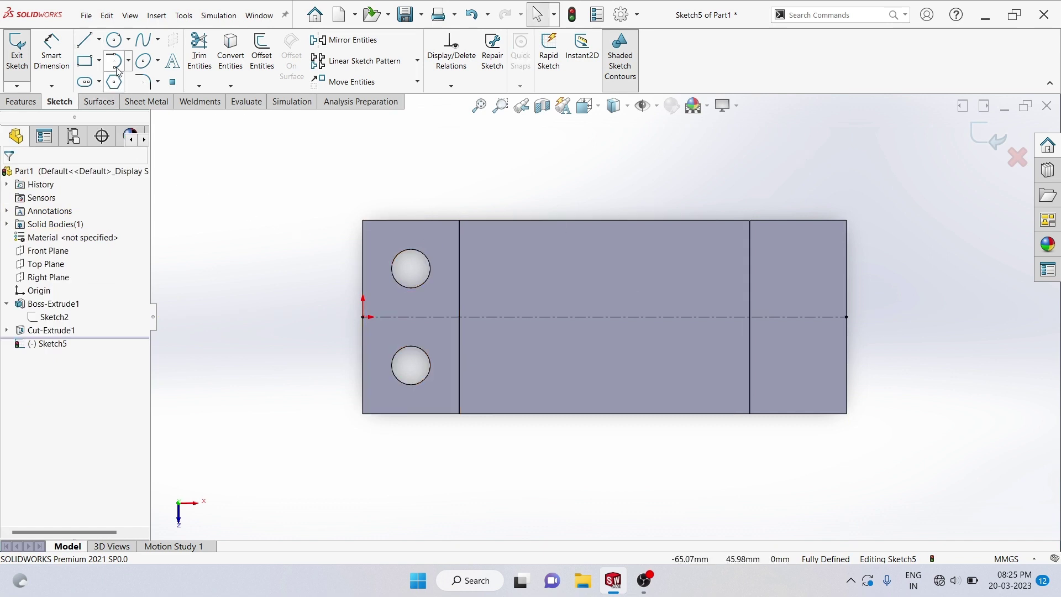
Step: Draw a small circle centred on the centreline's right end
left_click(113, 40)
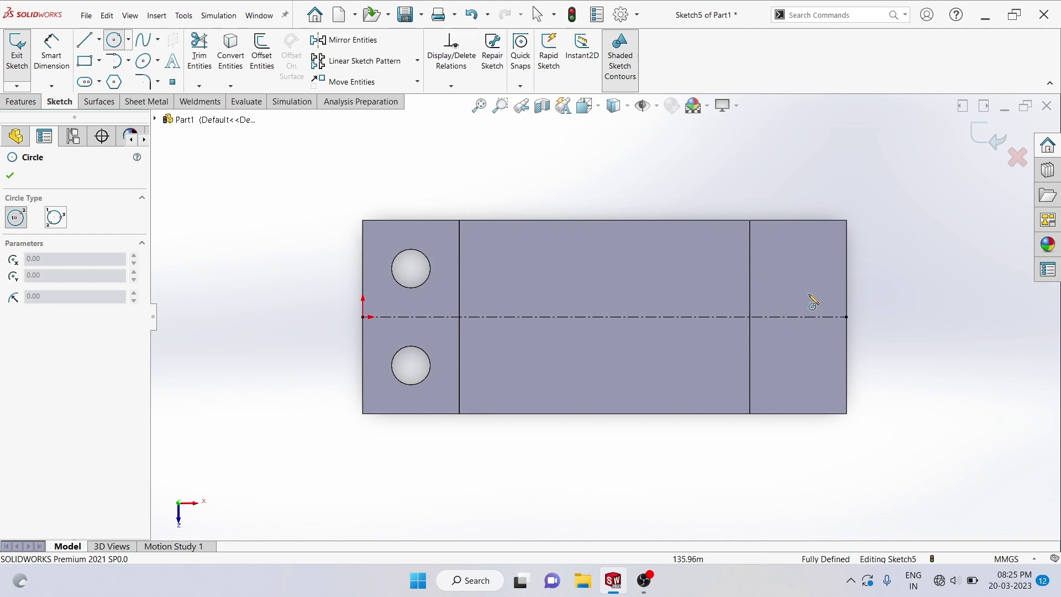
left_click(846, 317)
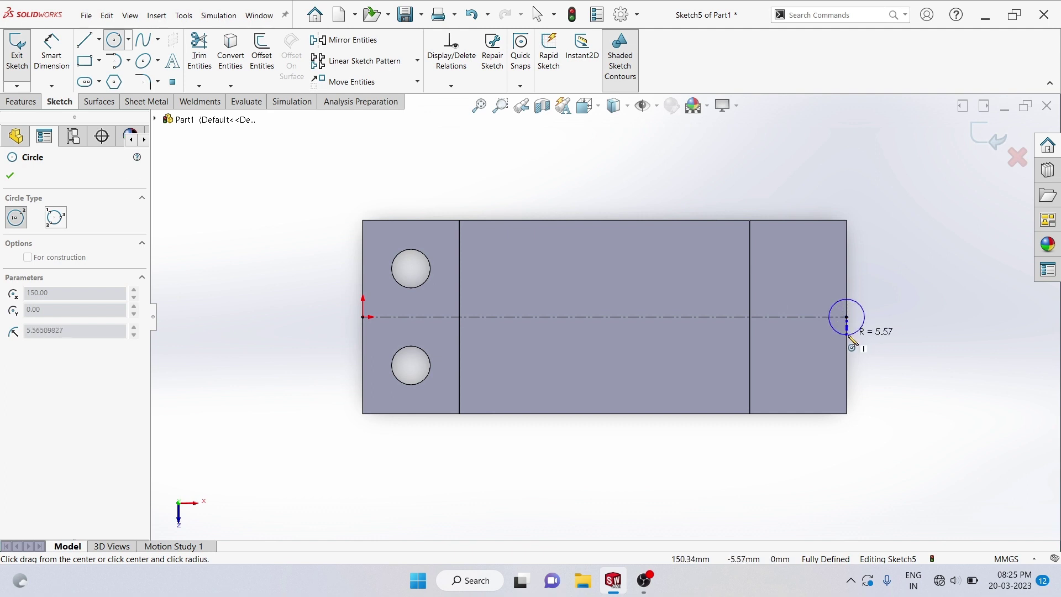
left_click(852, 338)
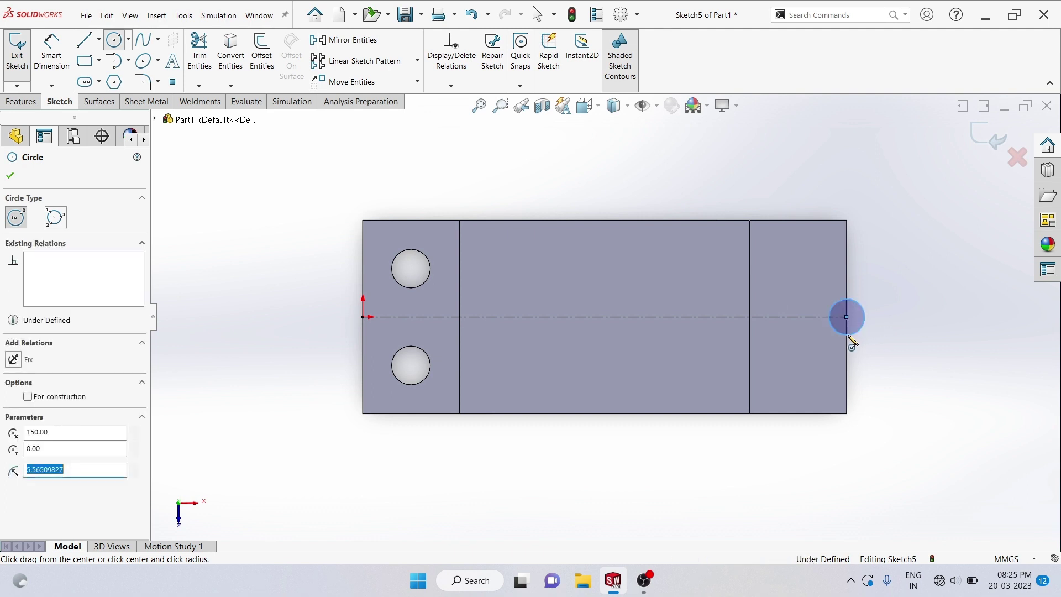
right_click(895, 268)
left_click(917, 271)
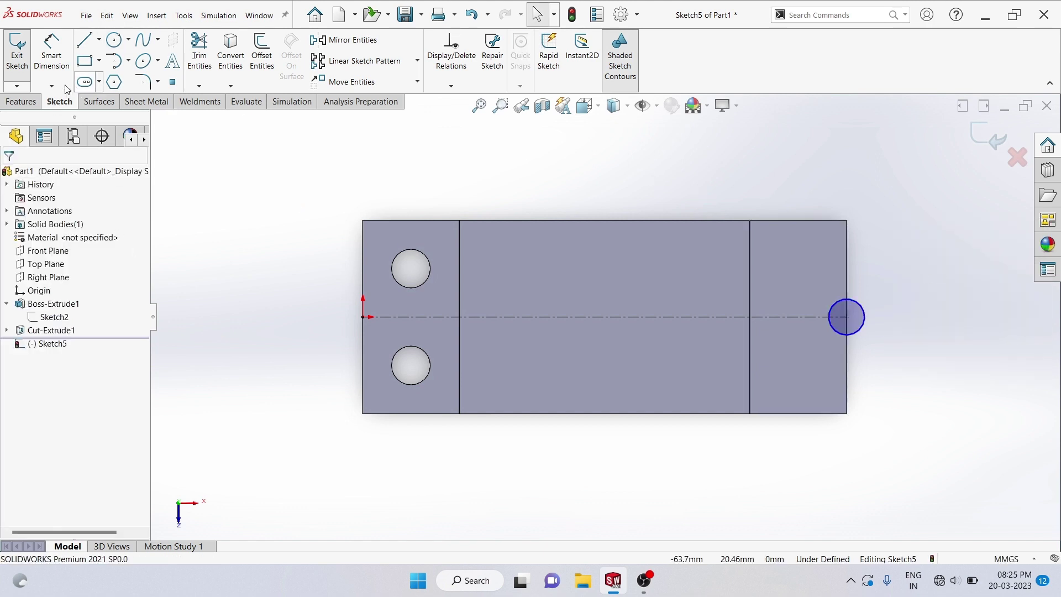
left_click(52, 53)
left_click(51, 59)
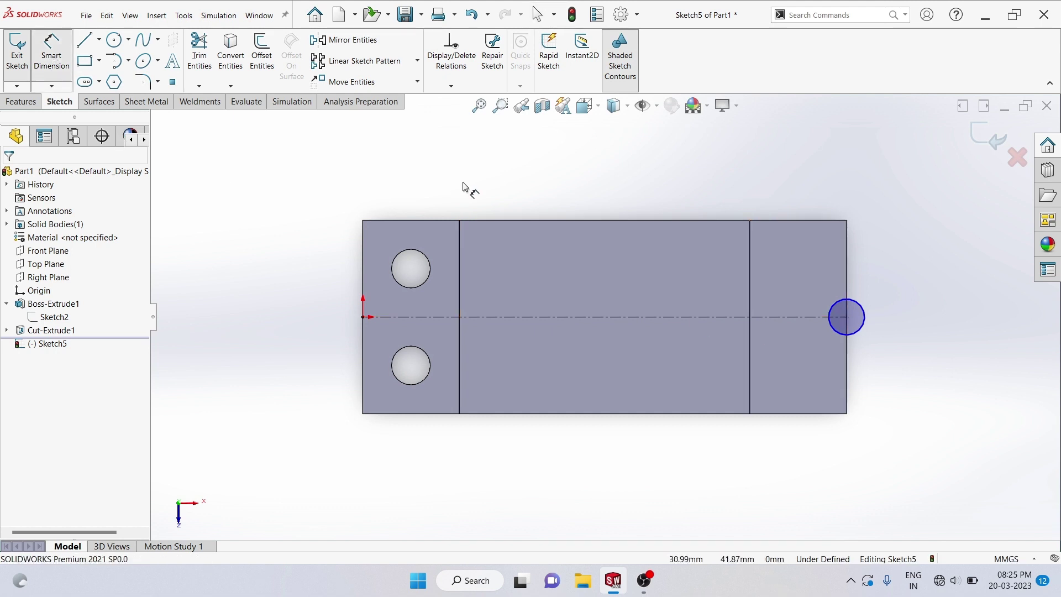
left_click(861, 333)
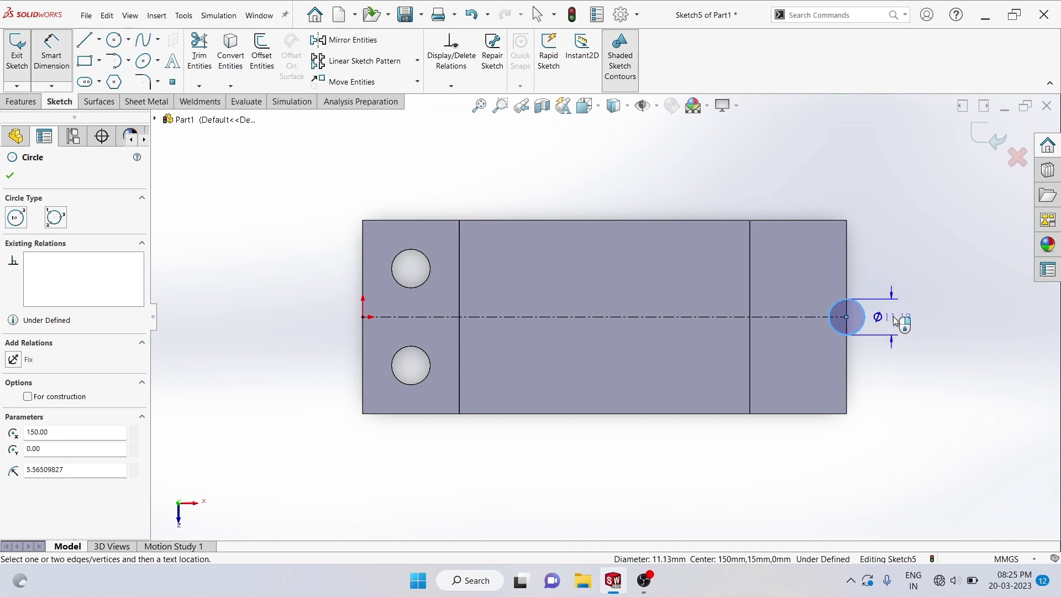
left_click(898, 318)
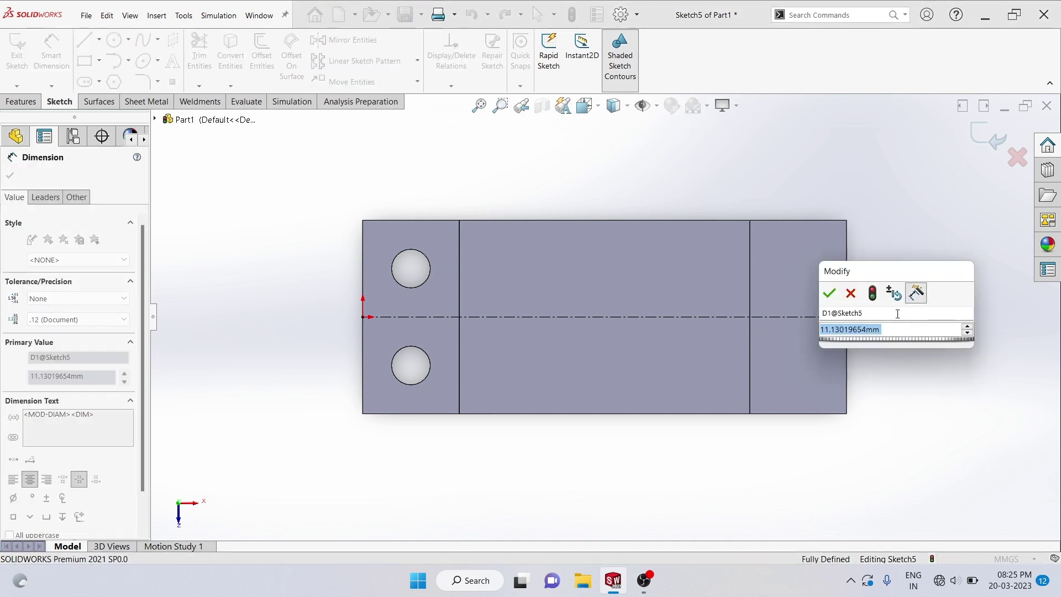
type("14")
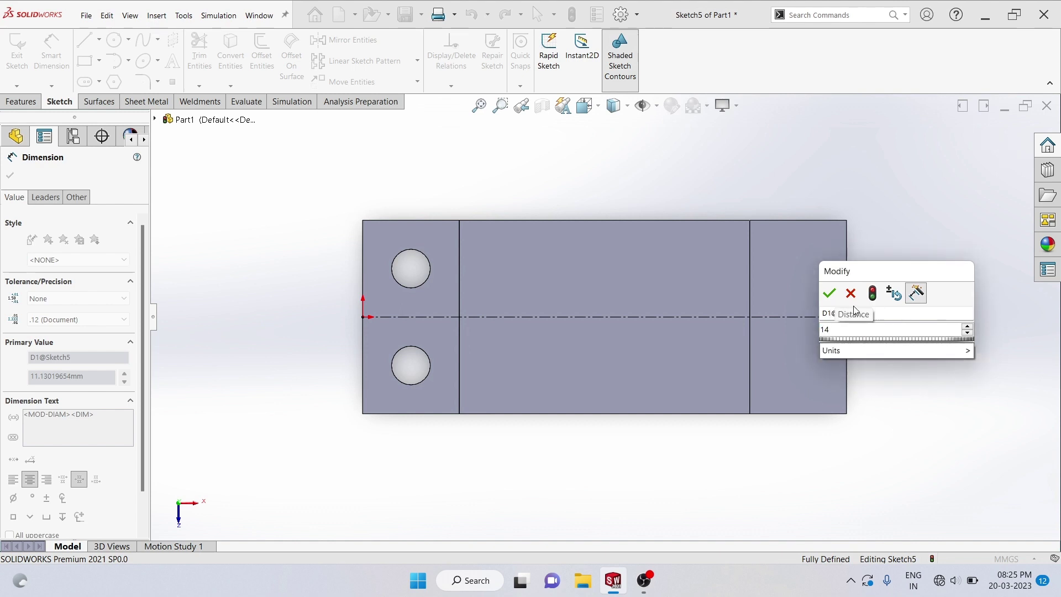
left_click(830, 294)
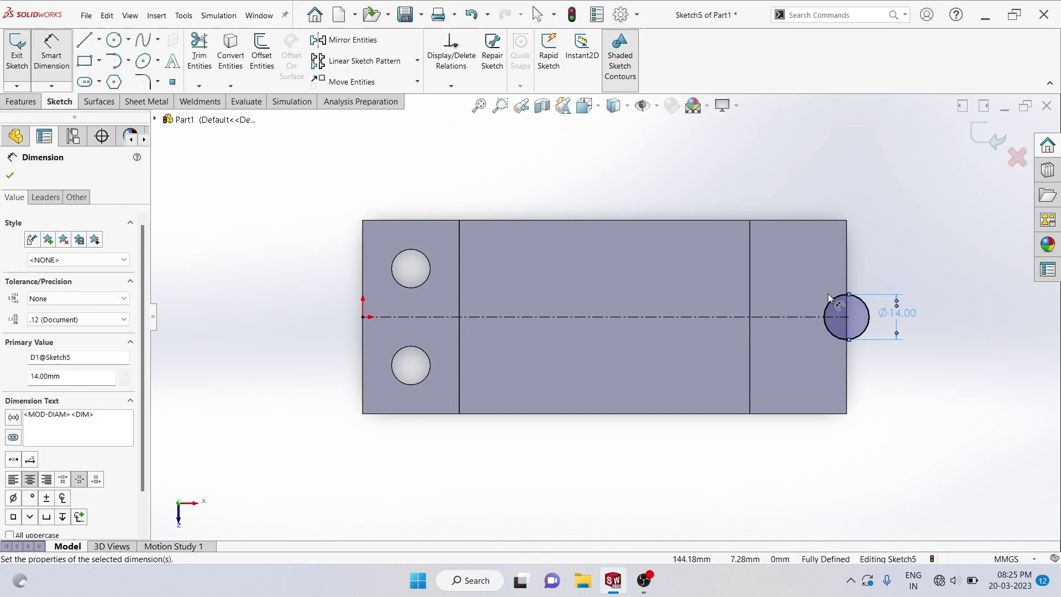
left_click(805, 181)
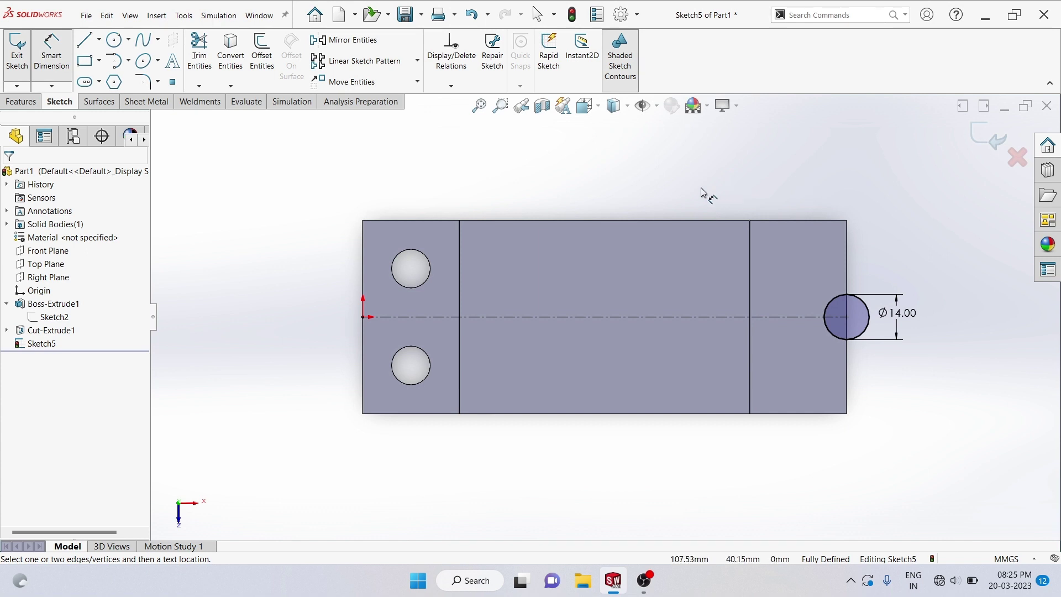
right_click(316, 165)
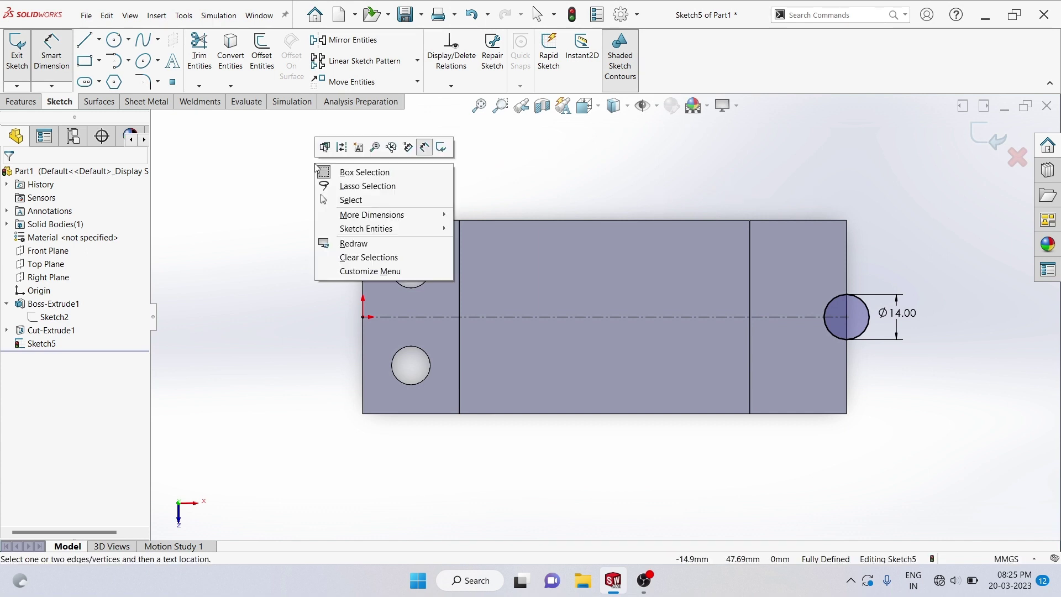
left_click(354, 202)
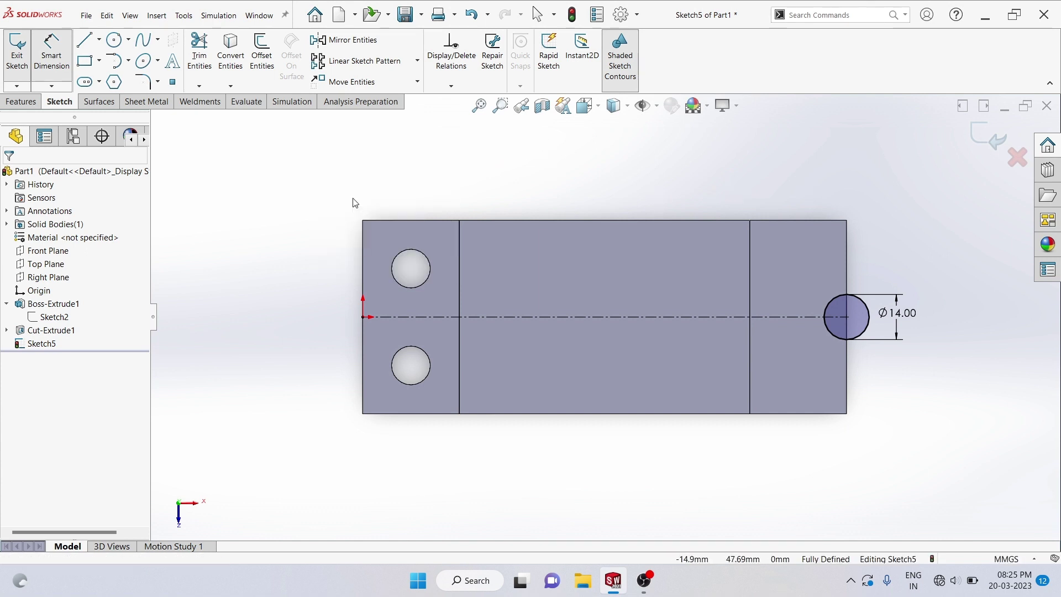
left_click(202, 59)
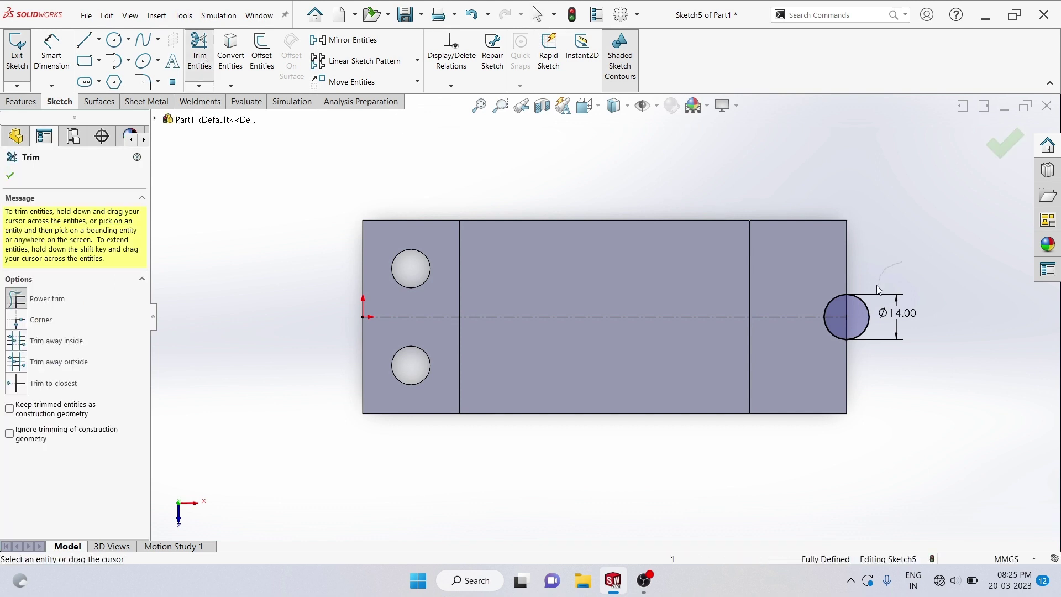
left_click_drag(903, 261, 868, 339)
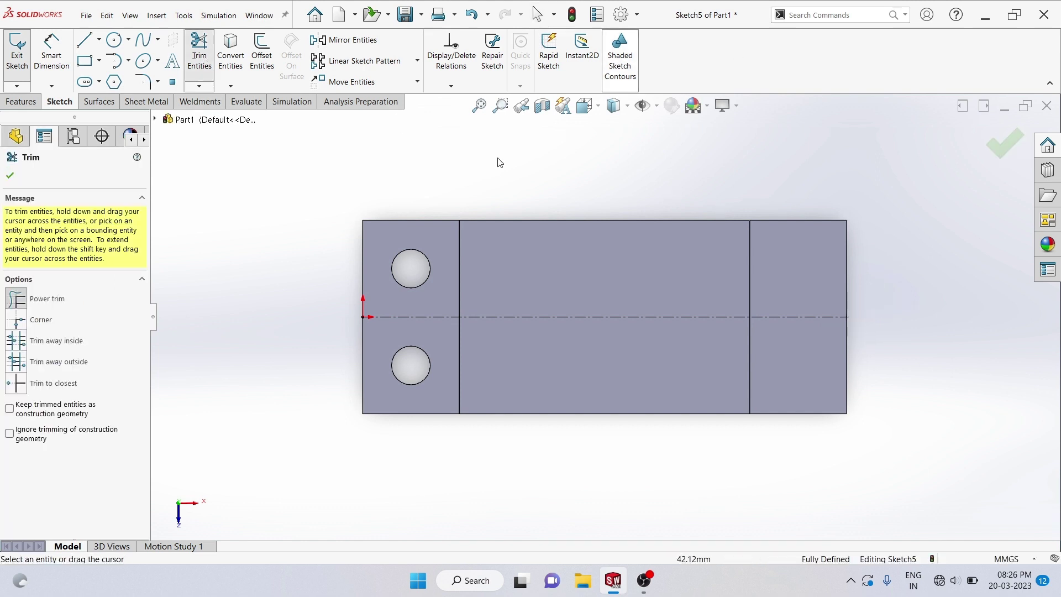
left_click(10, 177)
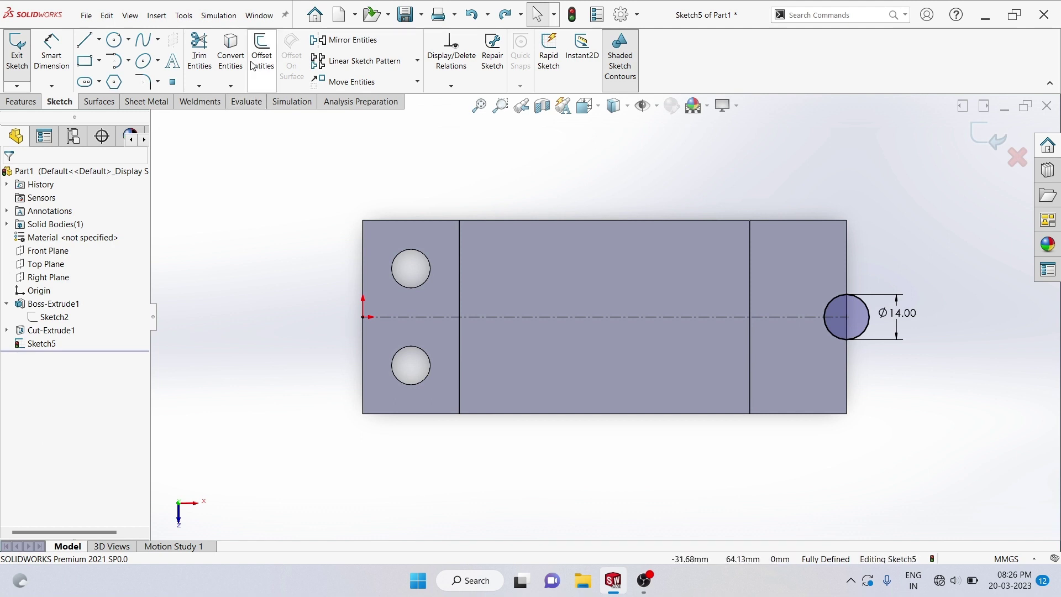
Step: Convert the part's right edge into a sketch line
left_click(230, 55)
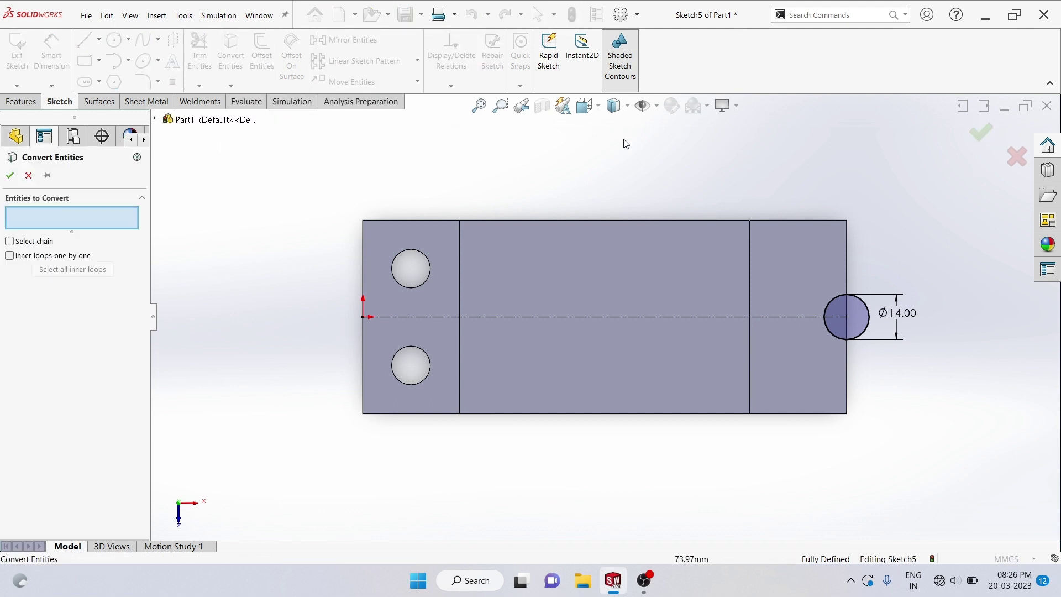
left_click(847, 269)
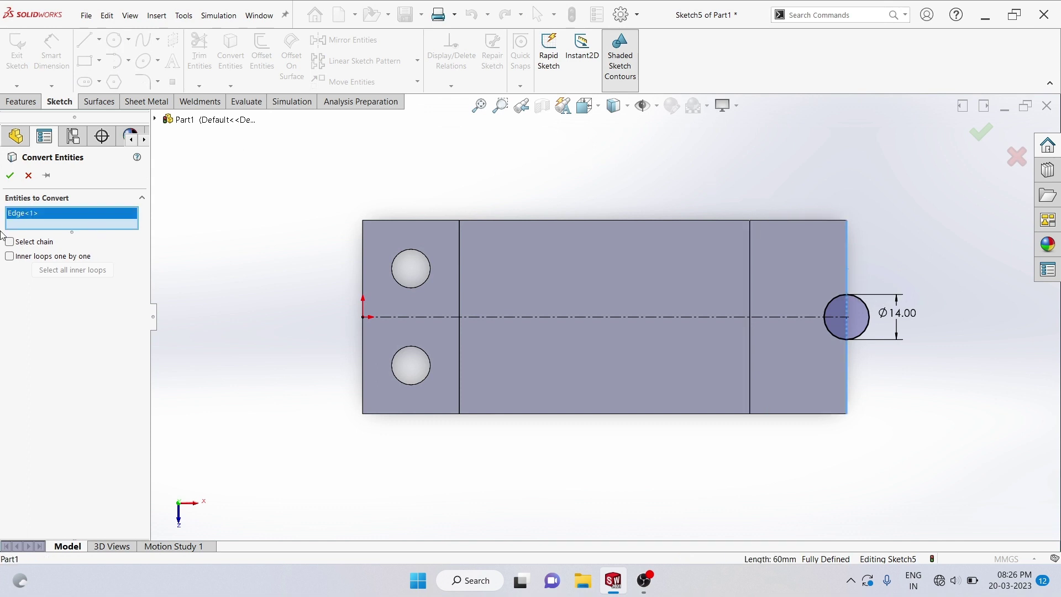
left_click(10, 176)
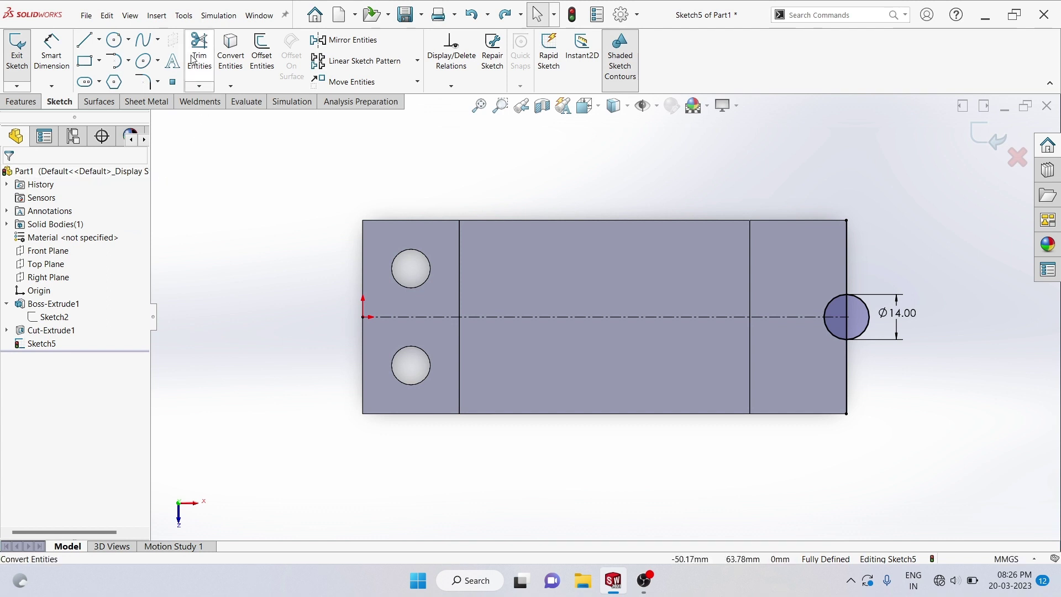
Step: Trim away the circle's outer half, leaving a semicircle inside the flange
left_click(199, 55)
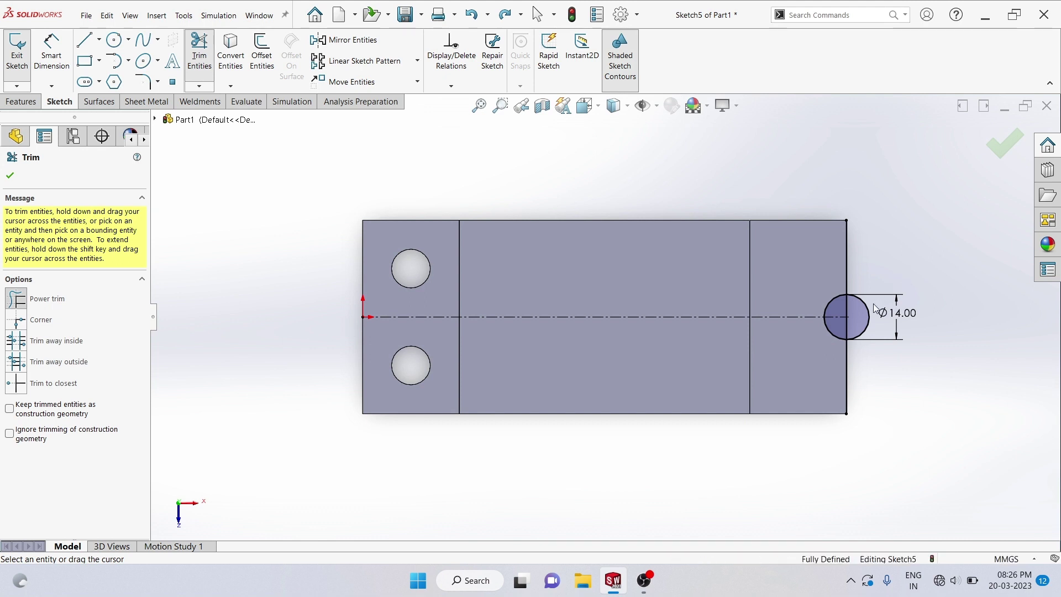
left_click_drag(873, 314, 870, 319)
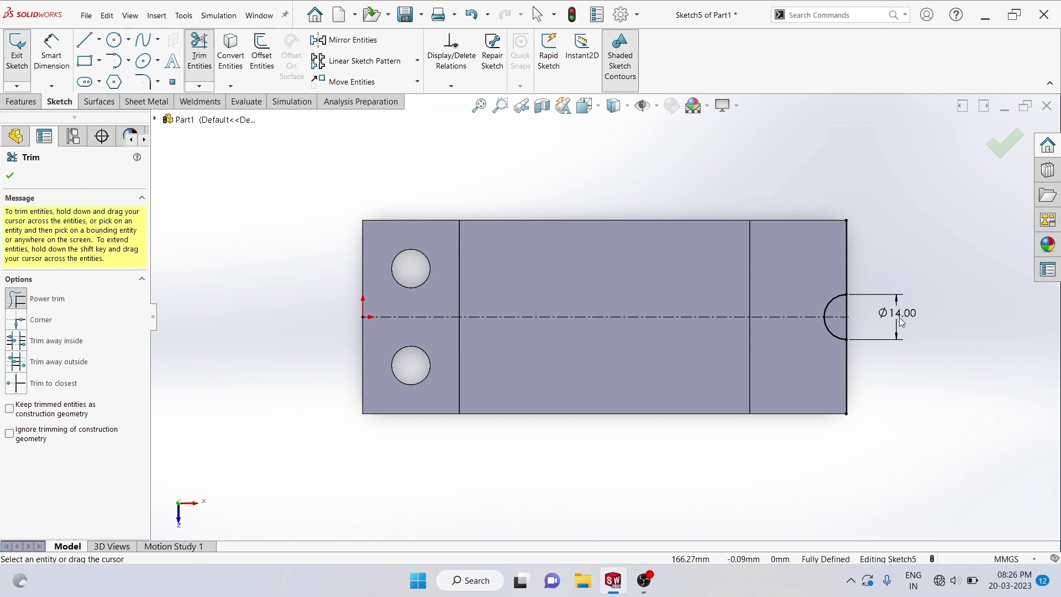
left_click(10, 177)
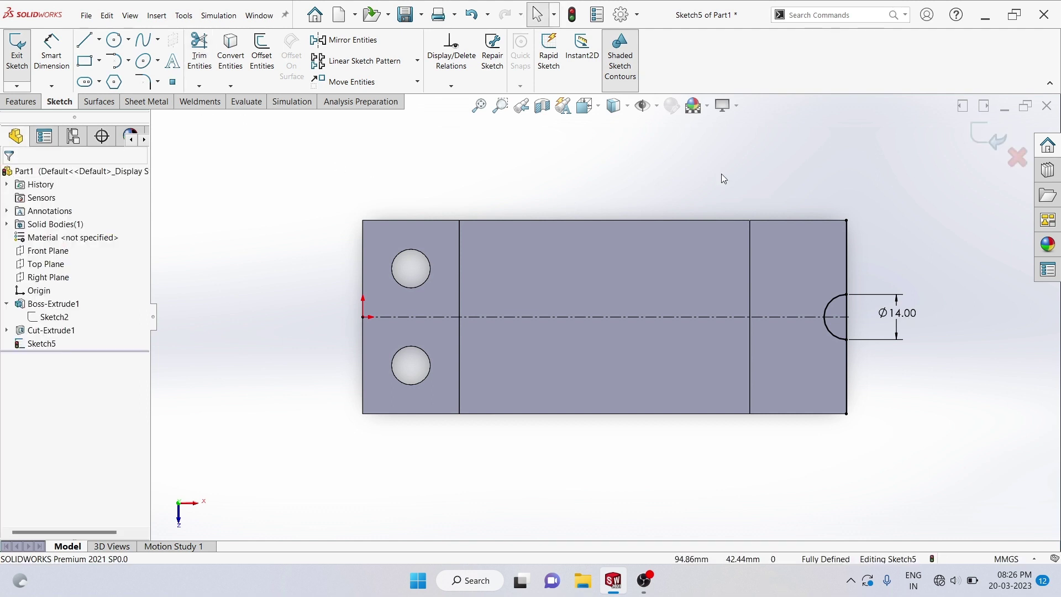
Step: Check the semicircle's diameter stays 14.00 mm, then bring up the Features tools
double_click(895, 314)
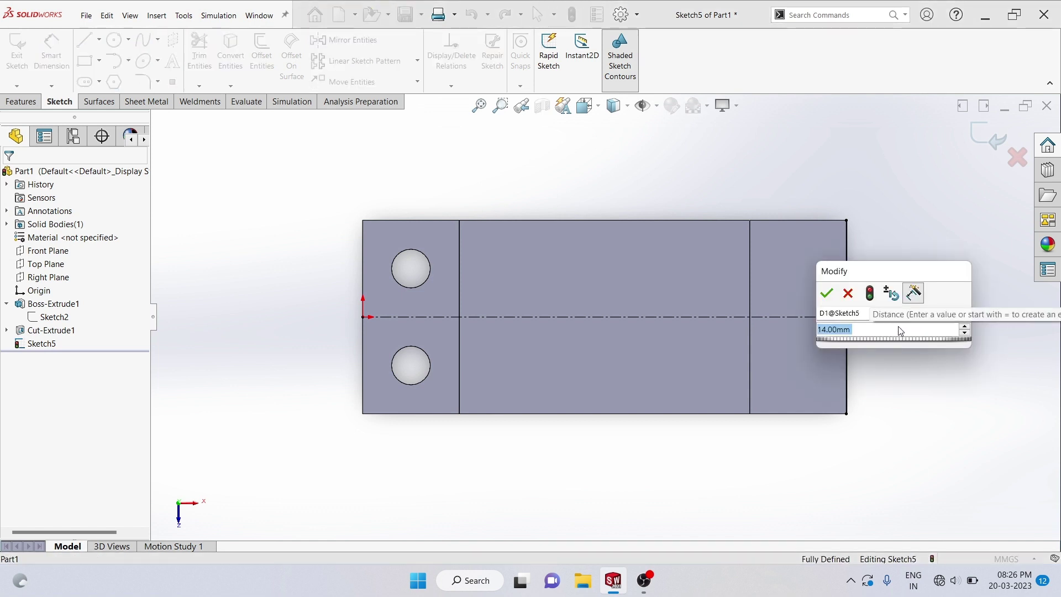
left_click(836, 313)
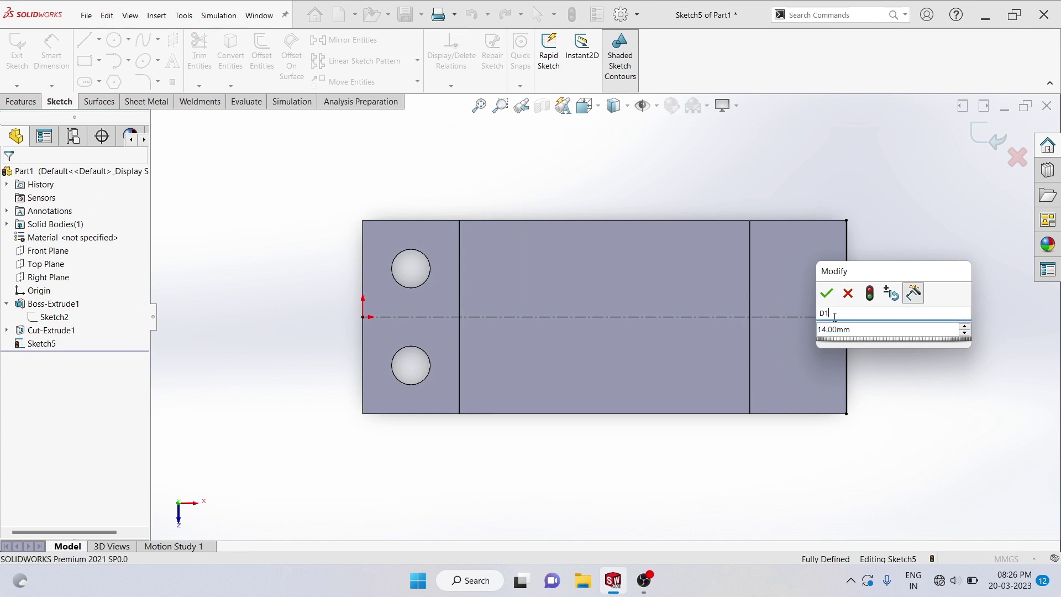
left_click(827, 293)
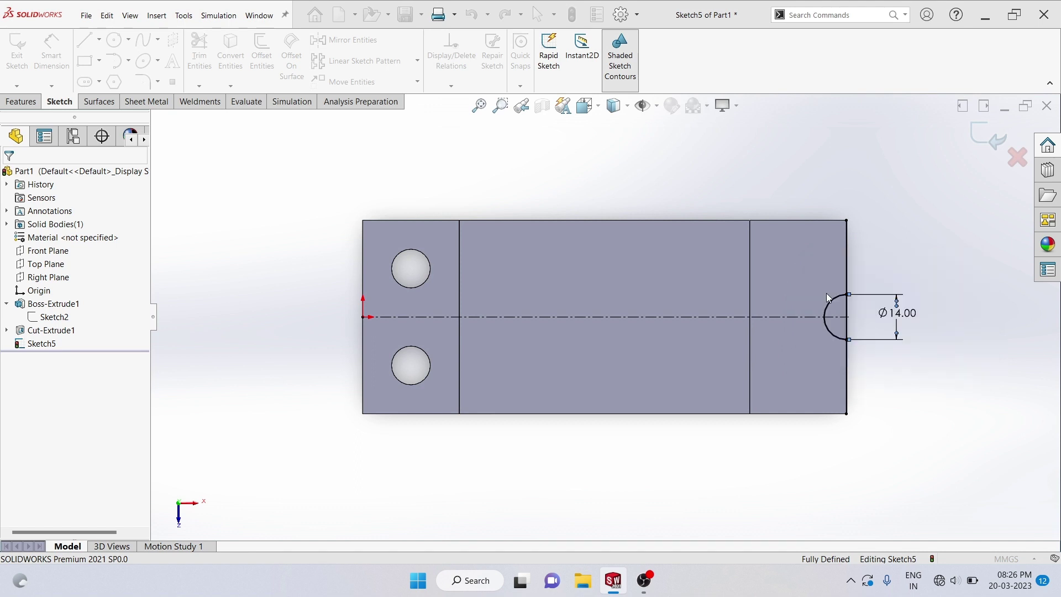
left_click(878, 271)
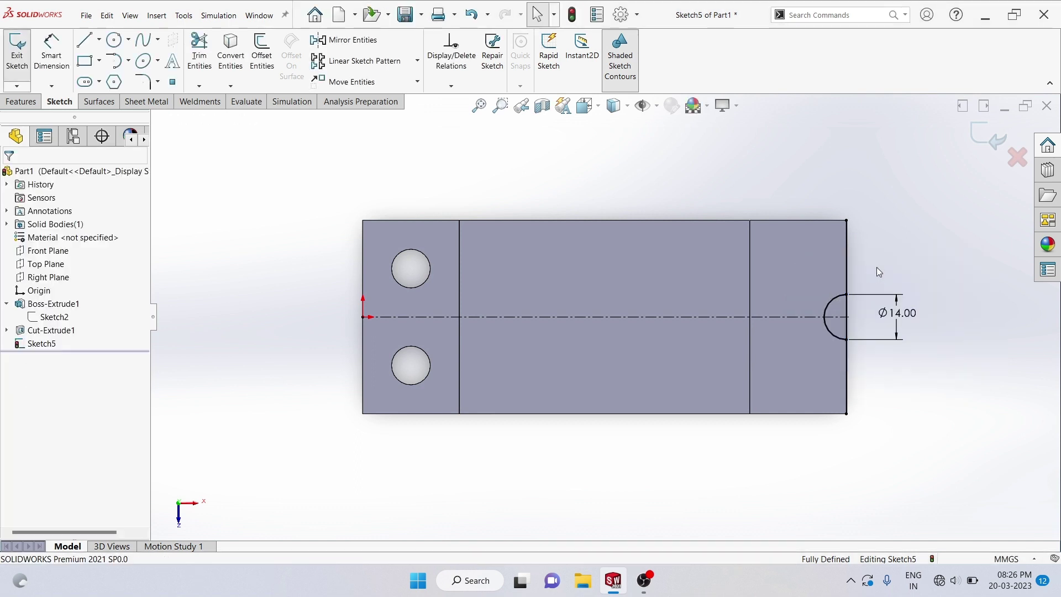
right_click(893, 316)
left_click(886, 210)
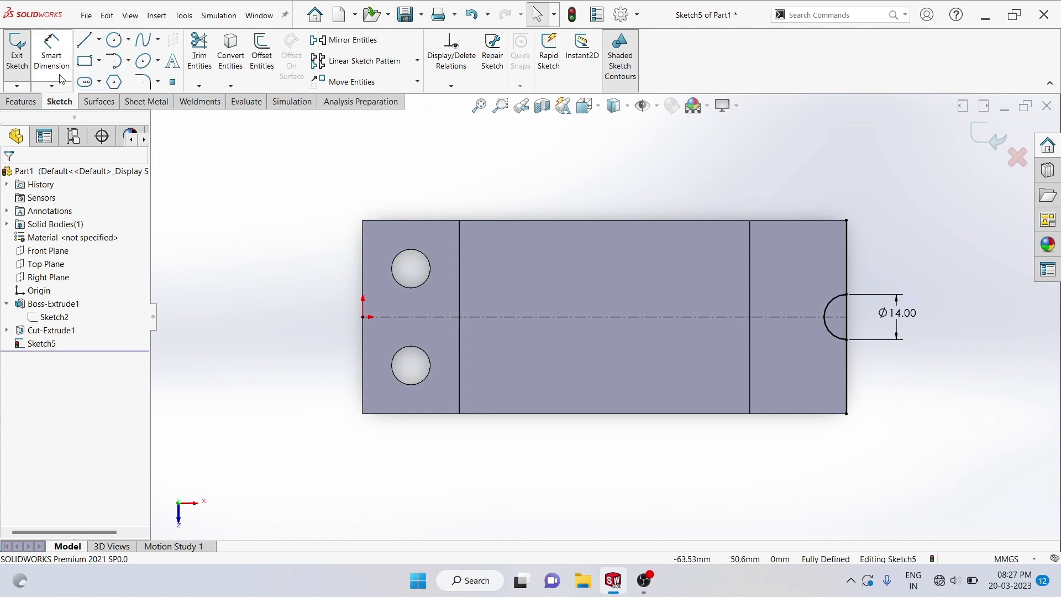
left_click(31, 104)
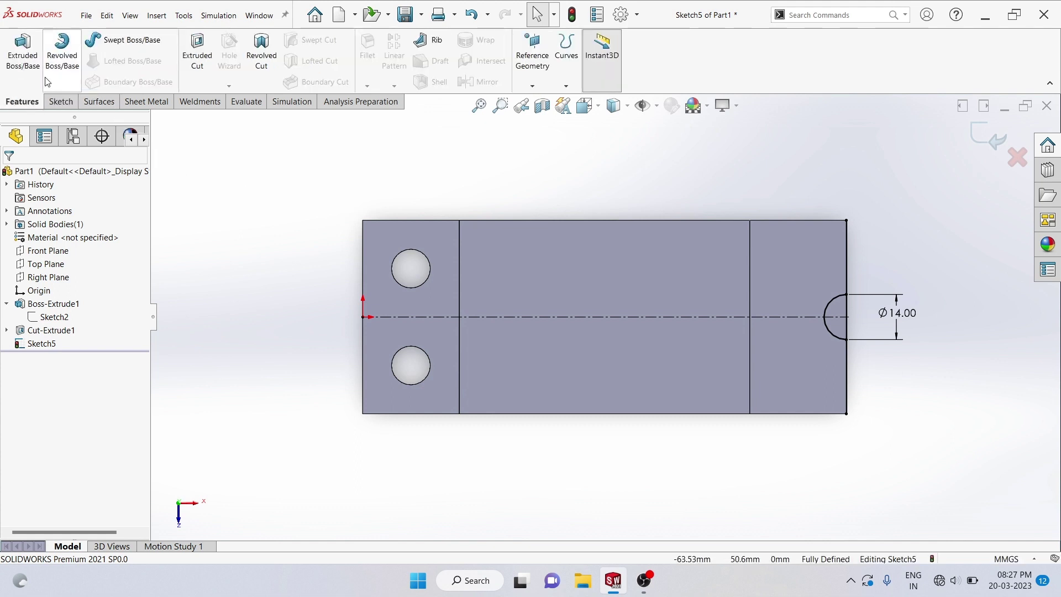
Step: Start an extruded cut using both semicircle regions as the contours
left_click(193, 55)
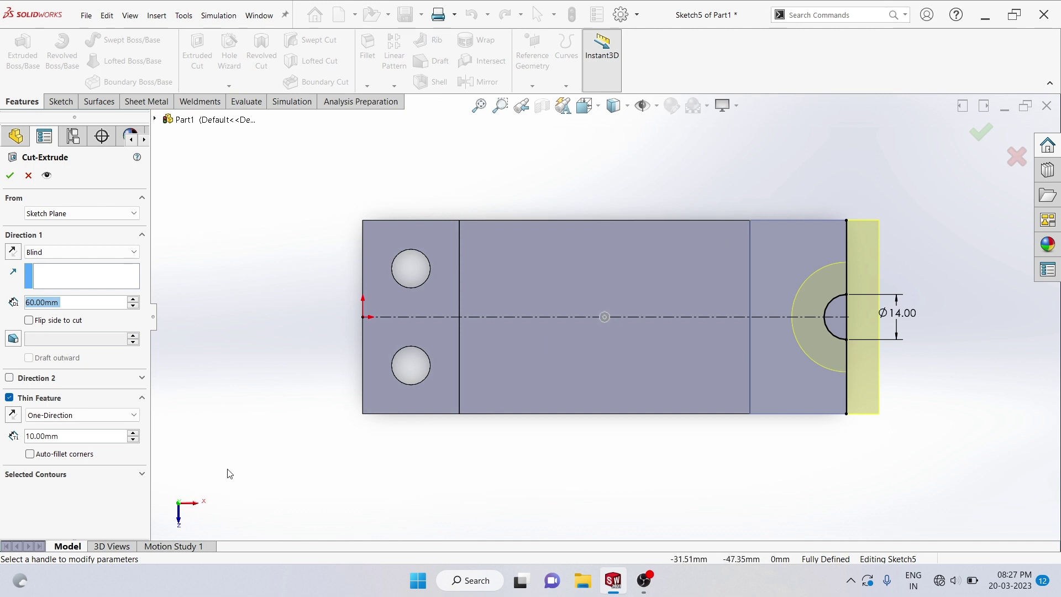
left_click(141, 473)
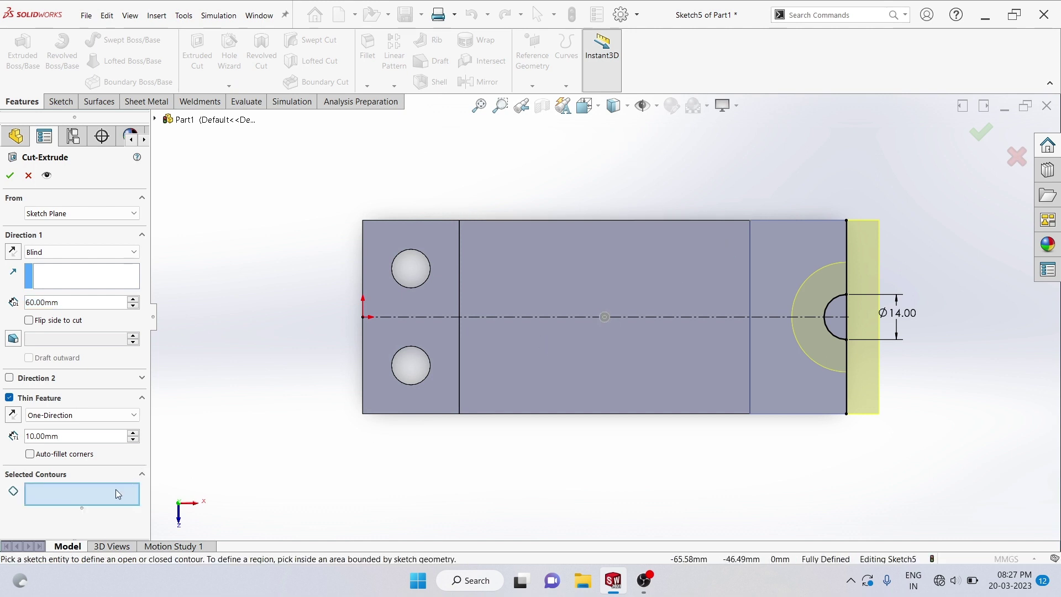
left_click(837, 324)
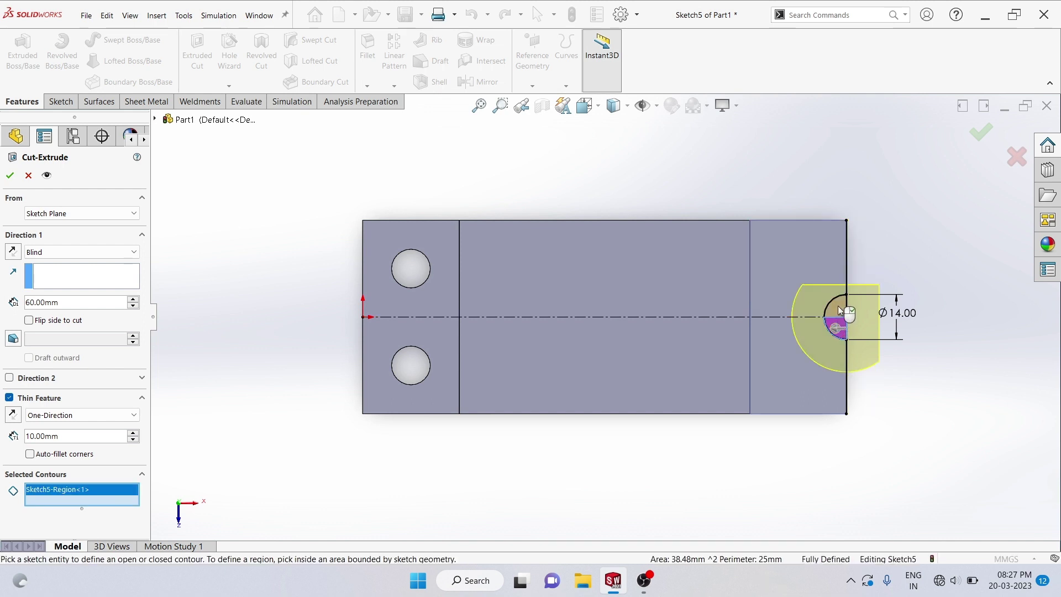
left_click(838, 310)
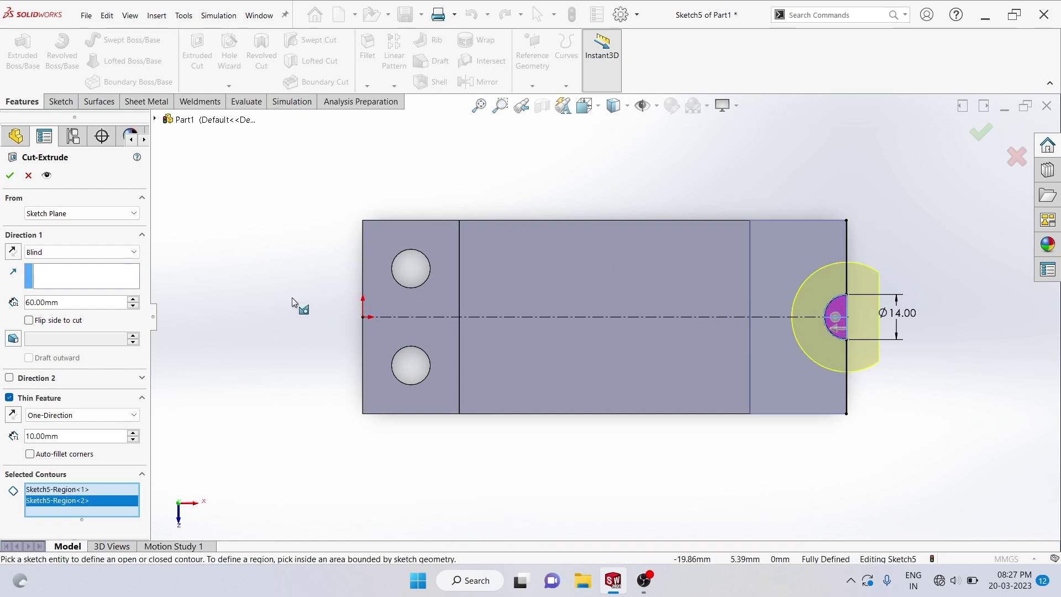
left_click(9, 176)
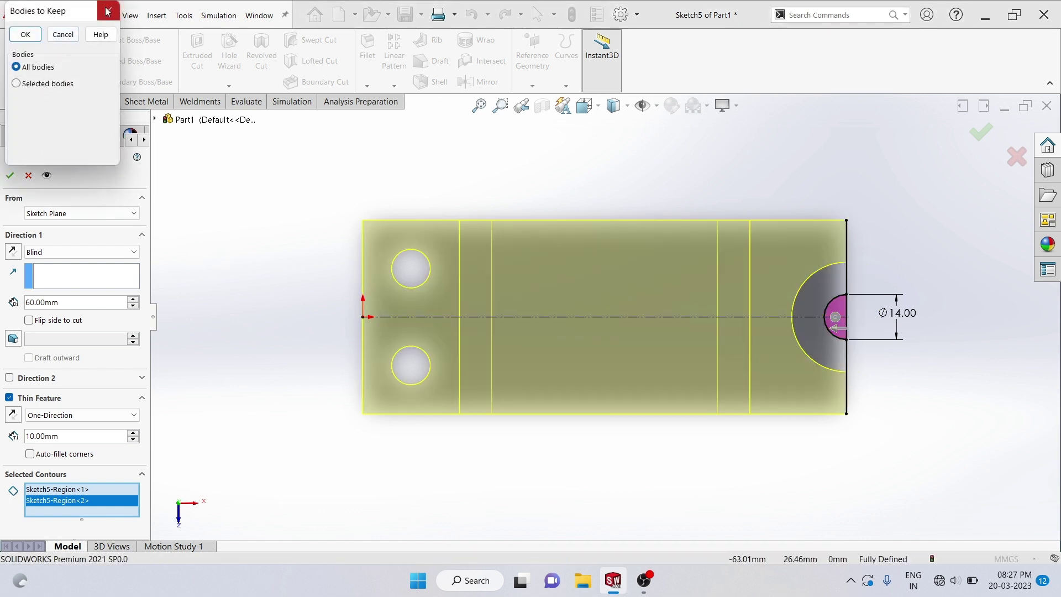
left_click(108, 11)
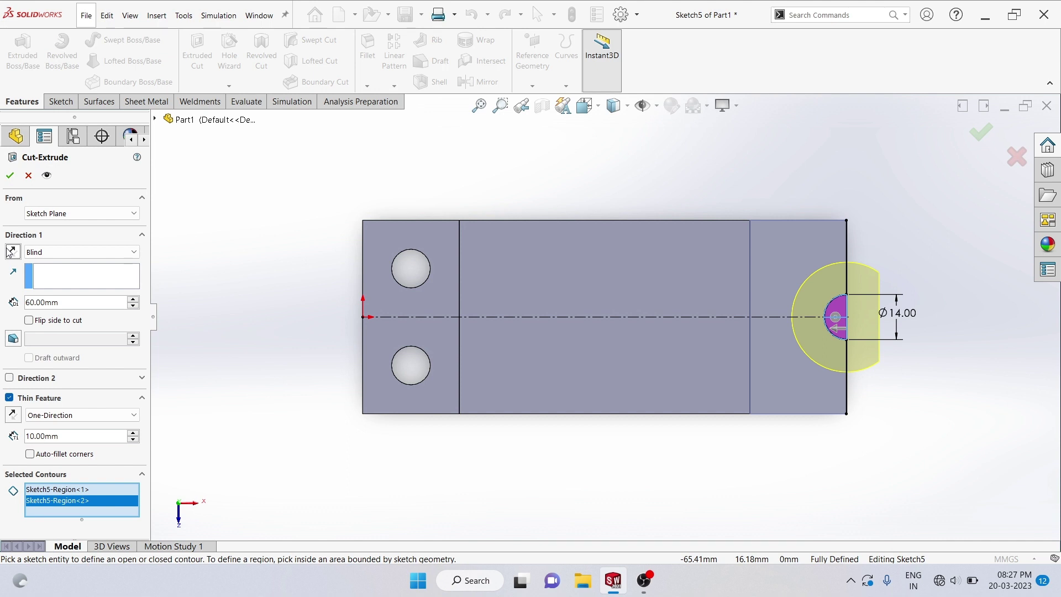
Step: Turn off Thin Feature so the notch is a solid cut on its original side
left_click(12, 413)
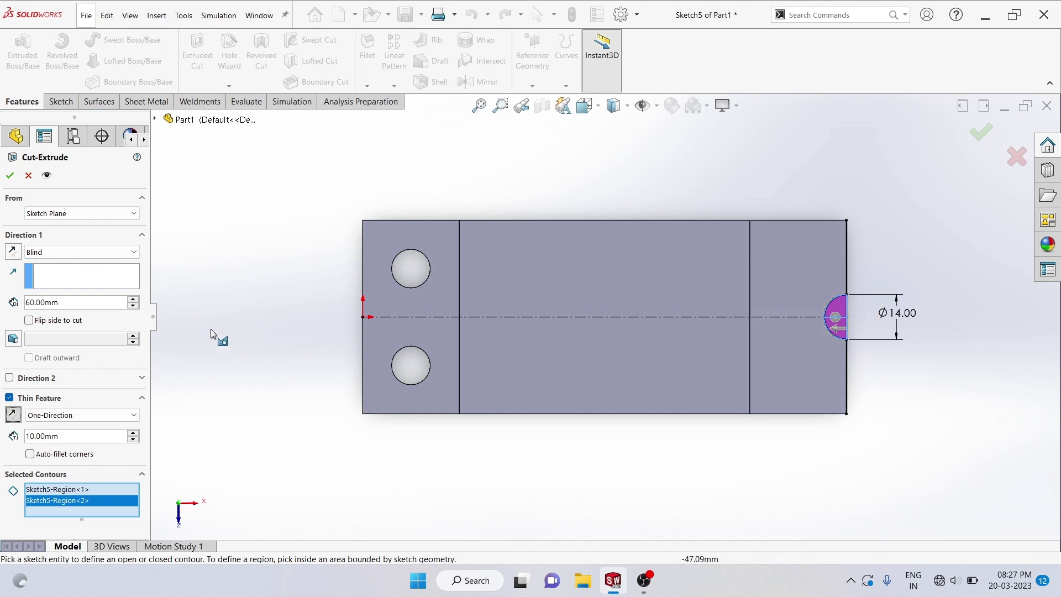
left_click(9, 398)
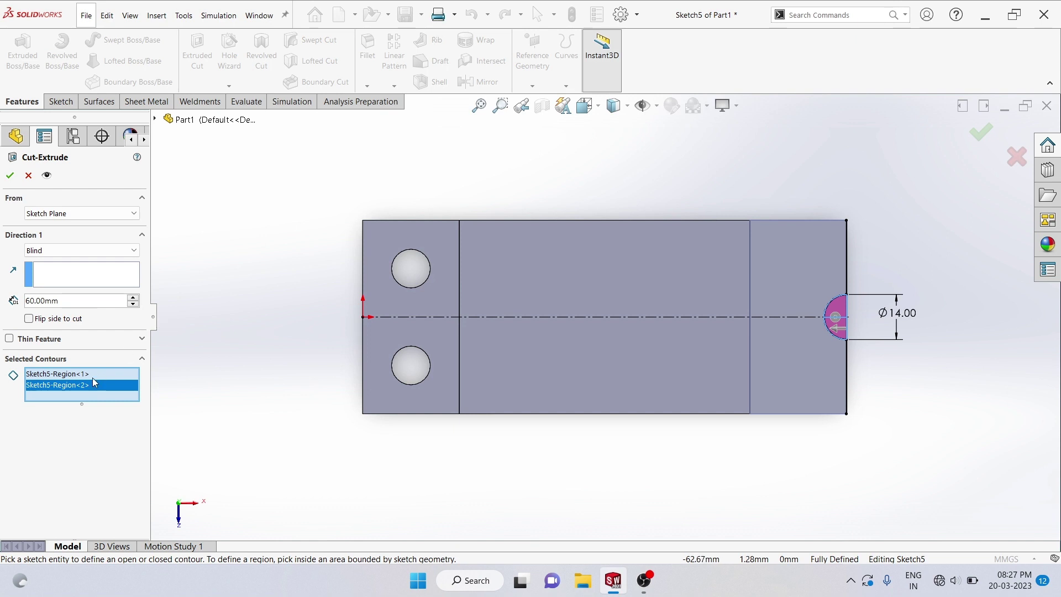
left_click(29, 319)
left_click(29, 319)
Step: In Isometric view, set the cut to Through All and apply it as Cut-Extrude2
left_click(629, 112)
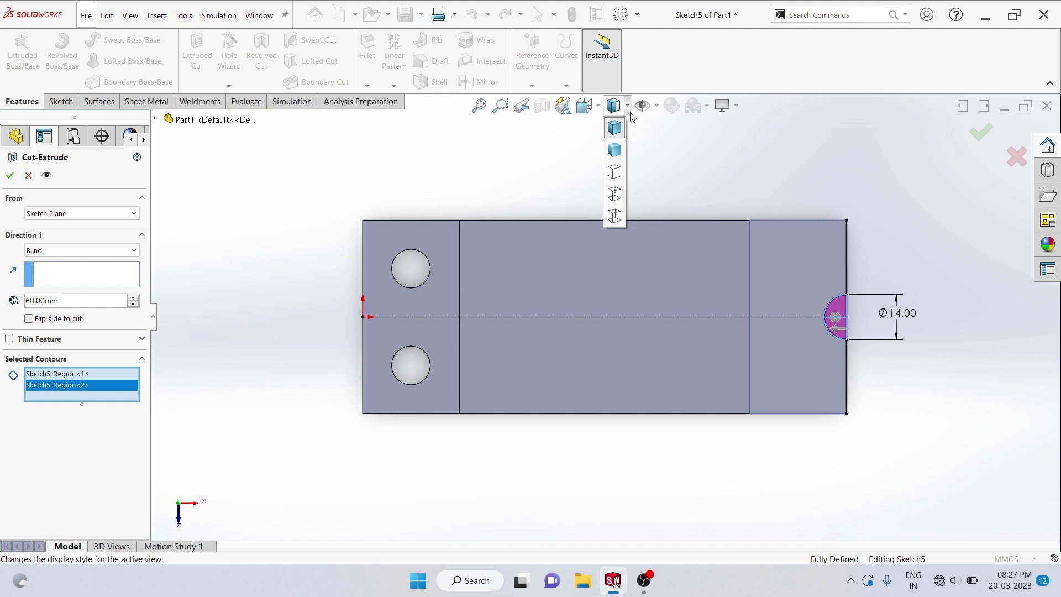
left_click(601, 109)
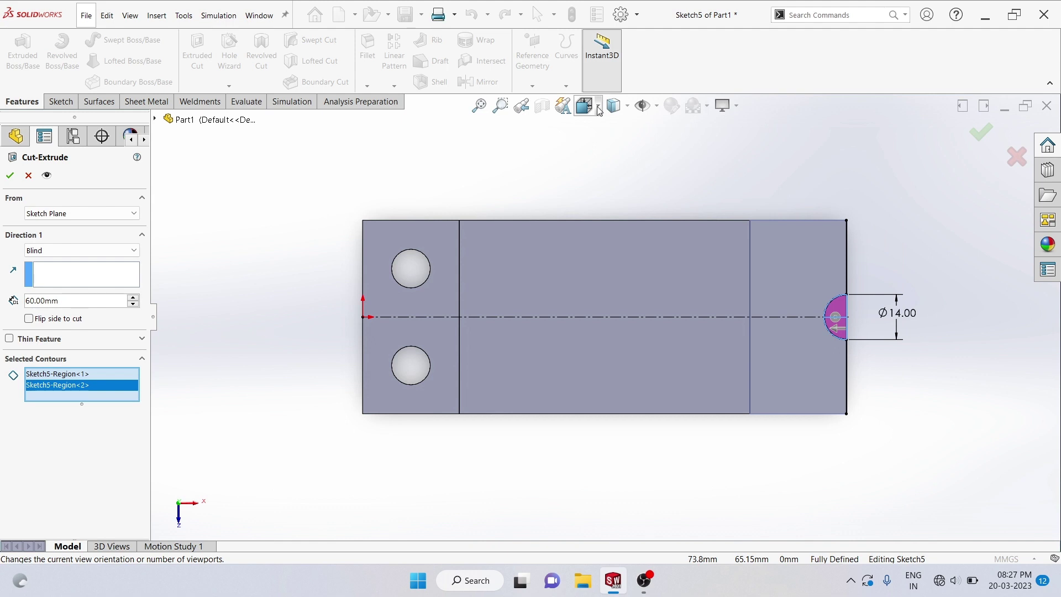
left_click(600, 111)
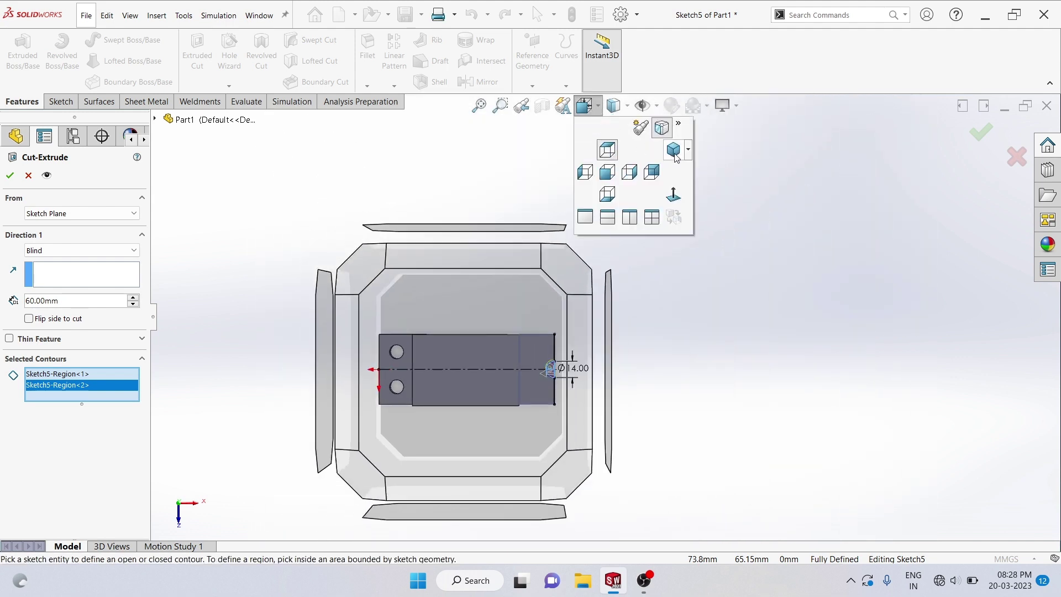
left_click(674, 150)
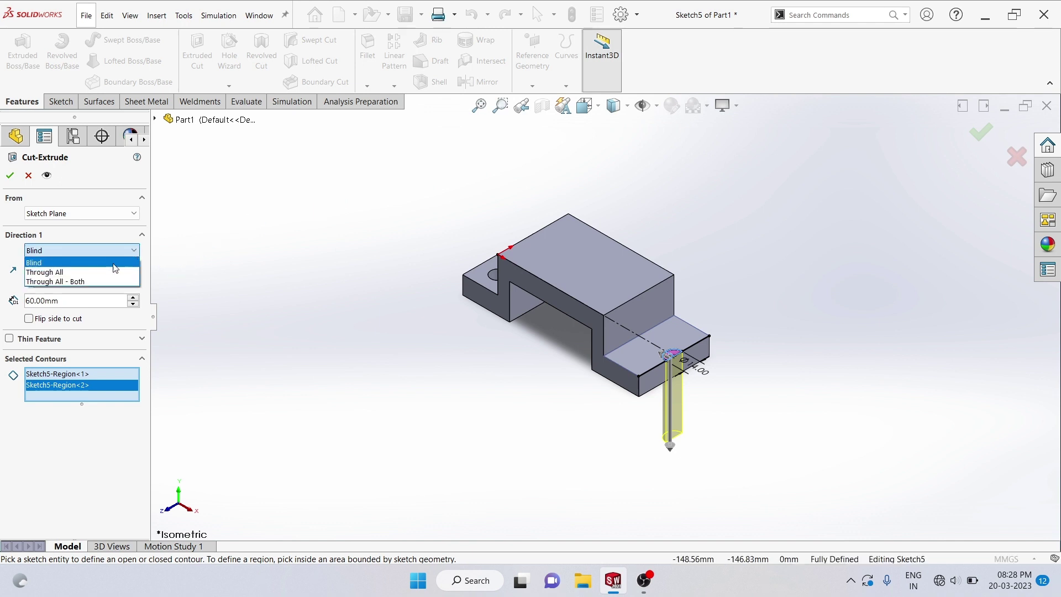
left_click(102, 273)
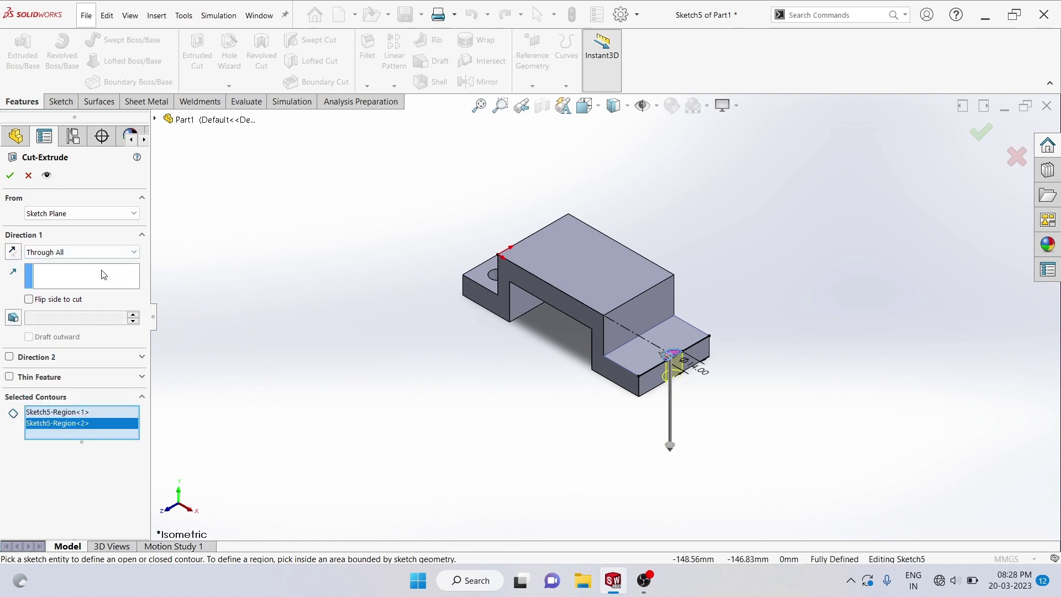
left_click(10, 175)
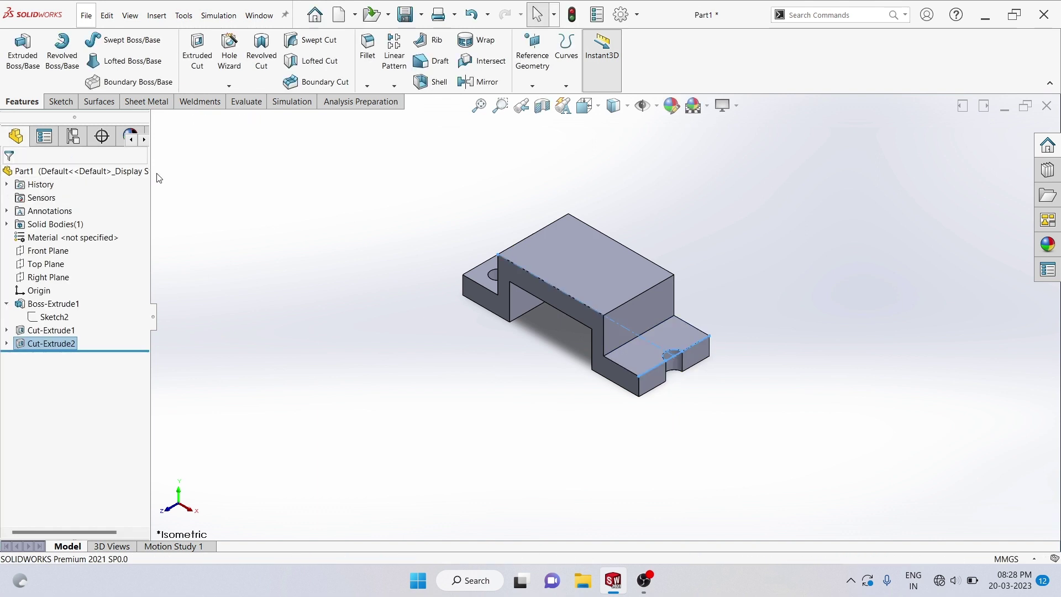
Step: Open new Sketch6 on the bracket's raised top face
left_click(330, 216)
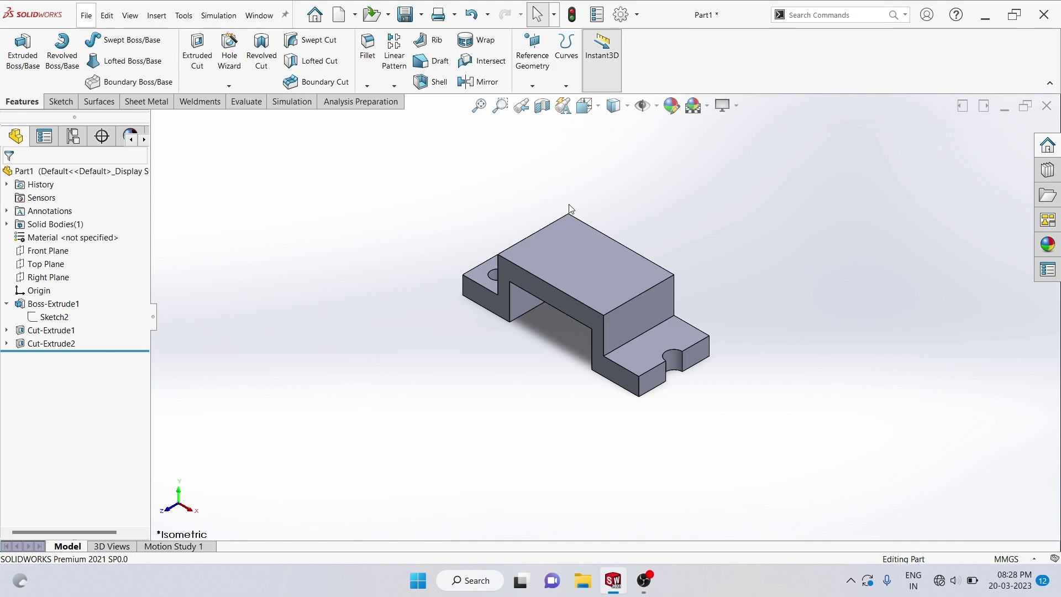
left_click(571, 257)
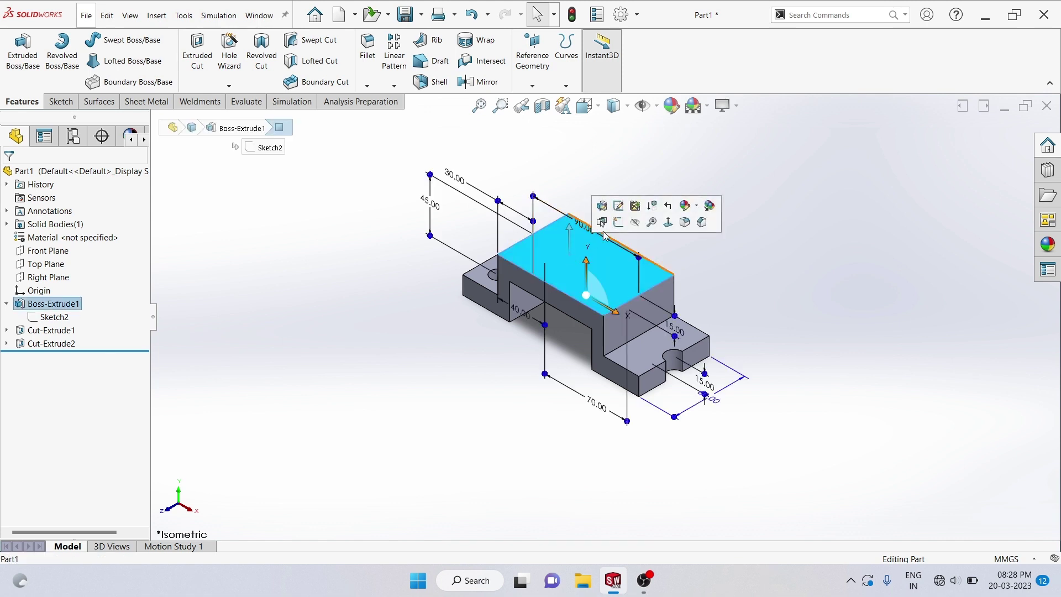
left_click(619, 223)
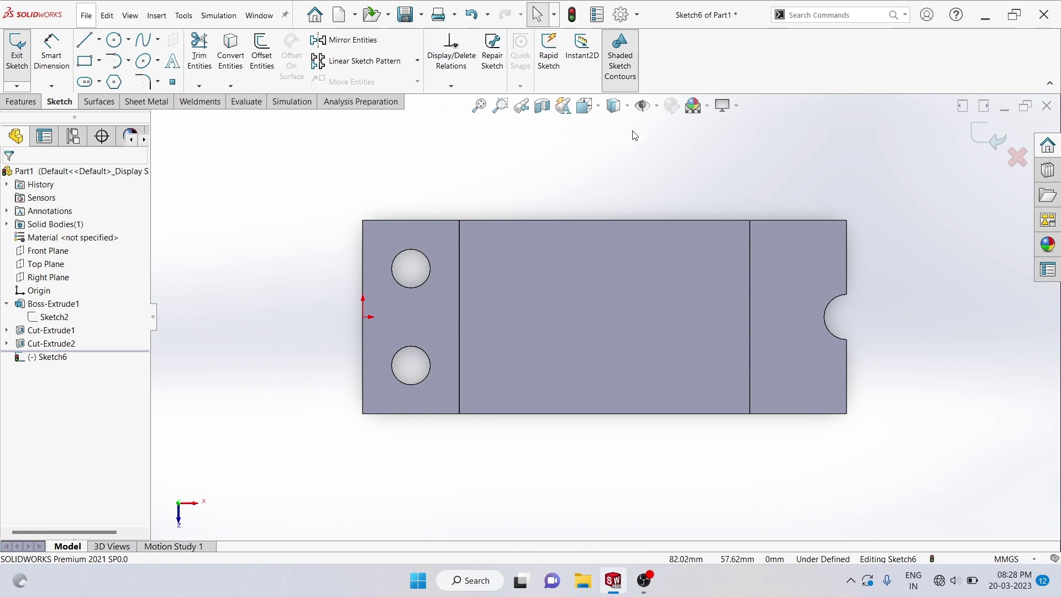
Step: Reorient from Isometric to Top view, looking straight down on Sketch6, with Circle ready
left_click(587, 105)
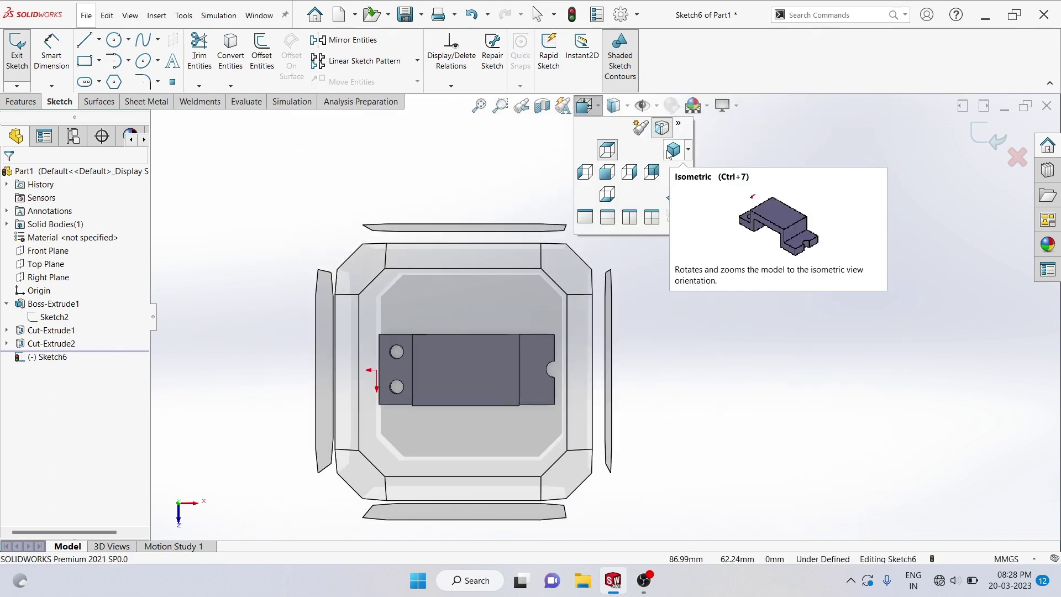
left_click(668, 156)
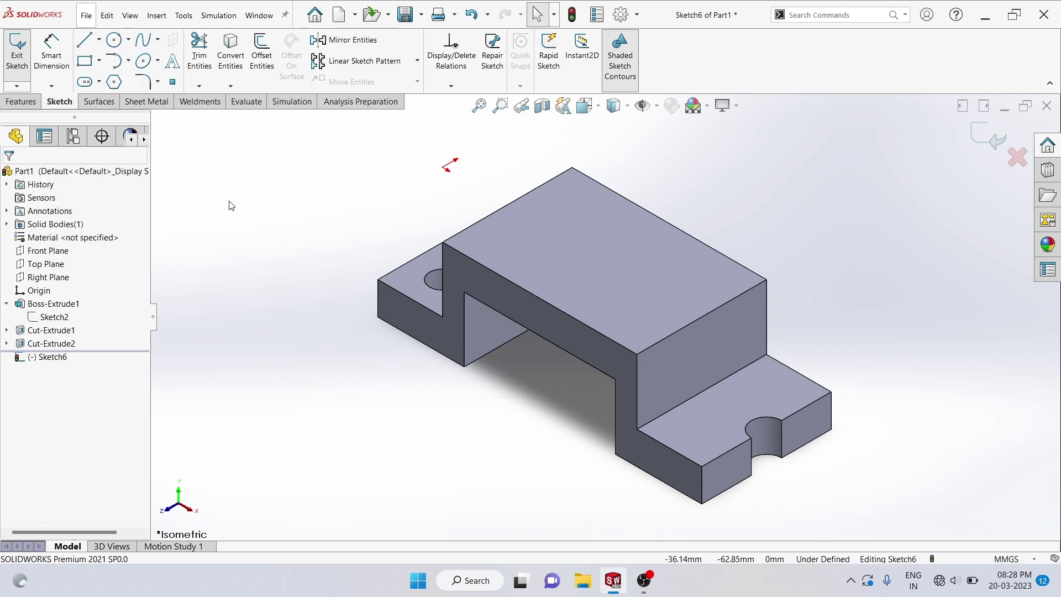
left_click(114, 39)
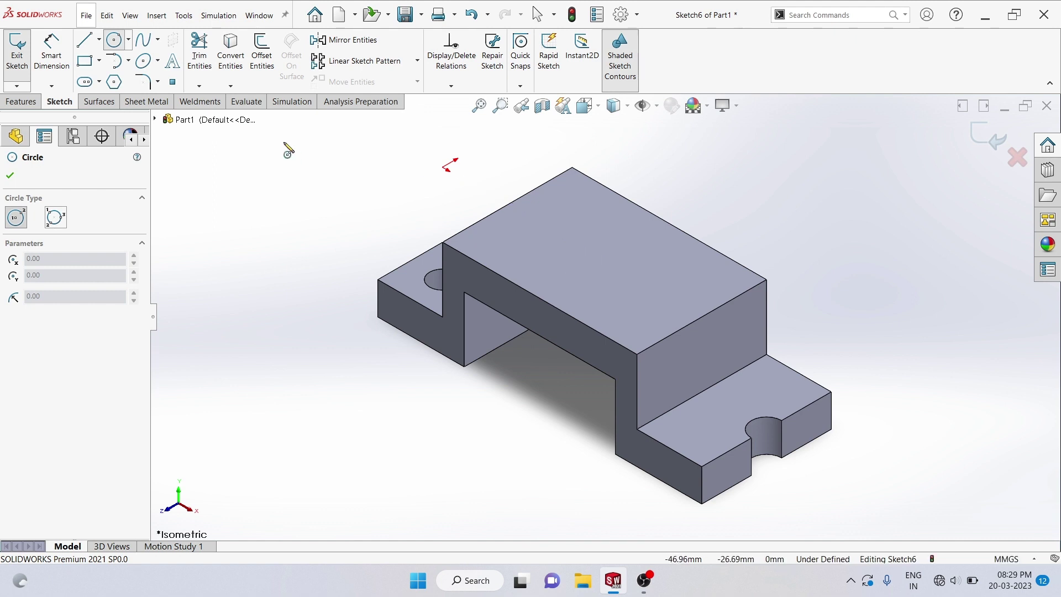
left_click(10, 176)
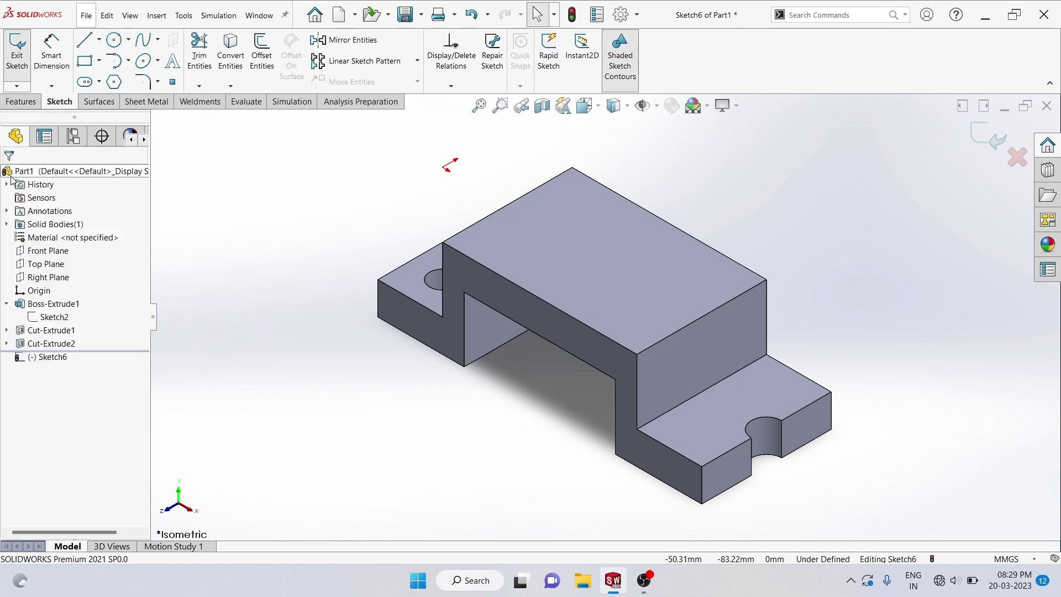
left_click(596, 106)
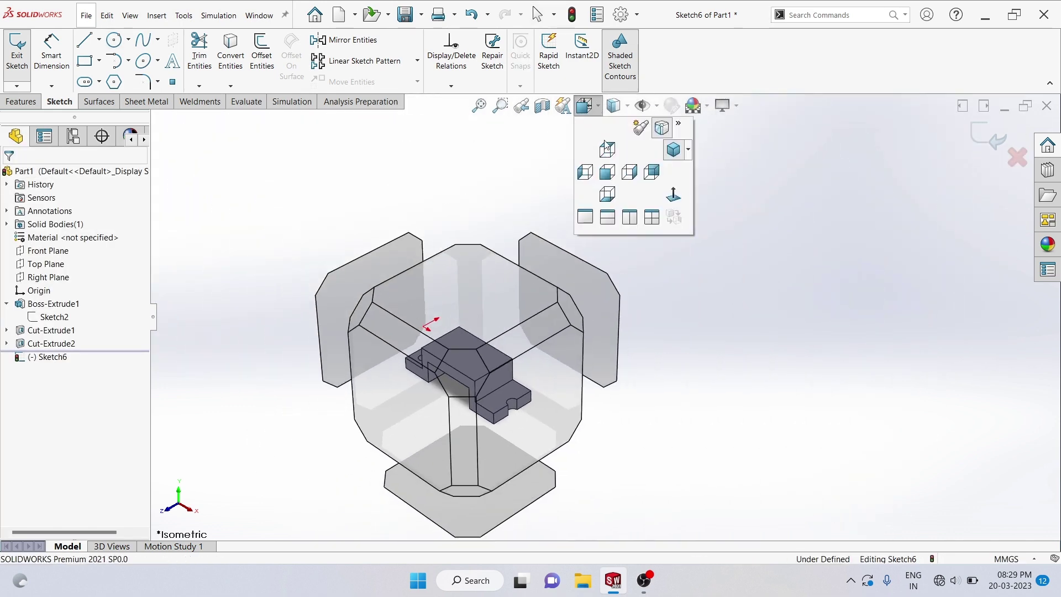
left_click(611, 170)
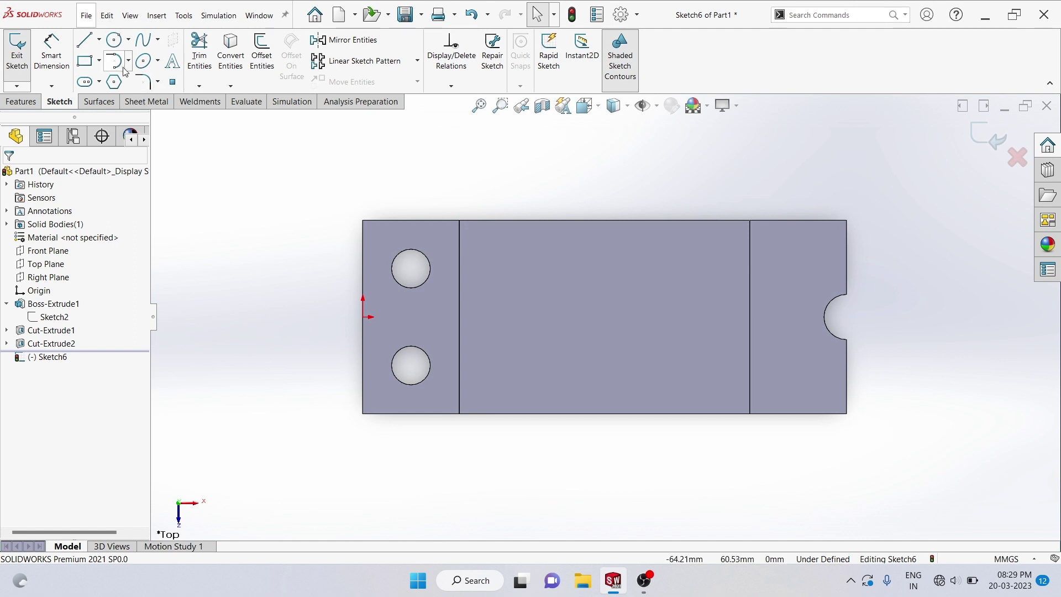
left_click(114, 45)
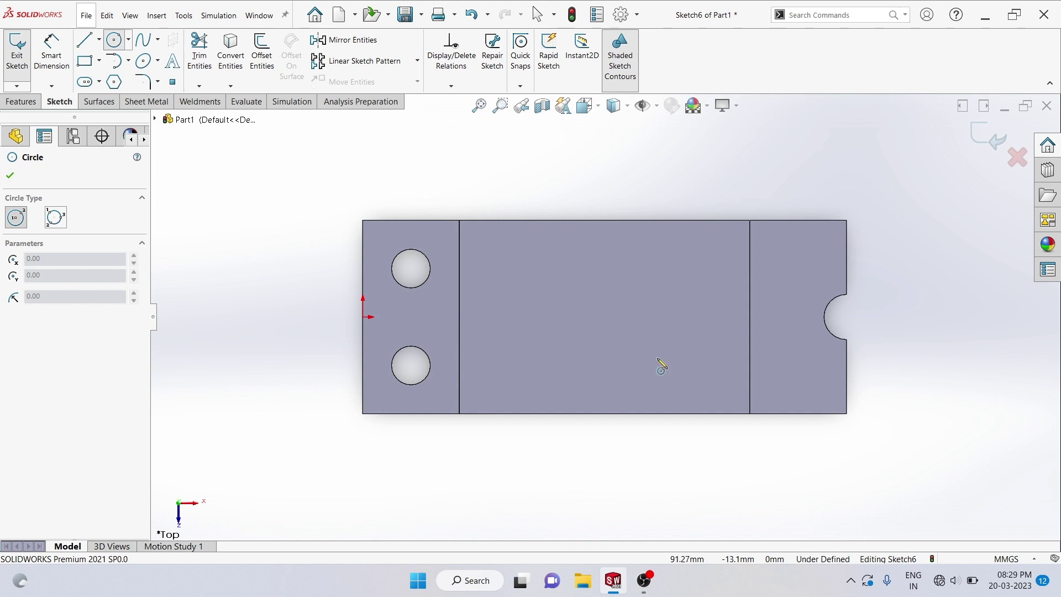
Step: Draw a circle of about 15.24 mm radius mid-face, centred level with the origin
left_click(609, 317)
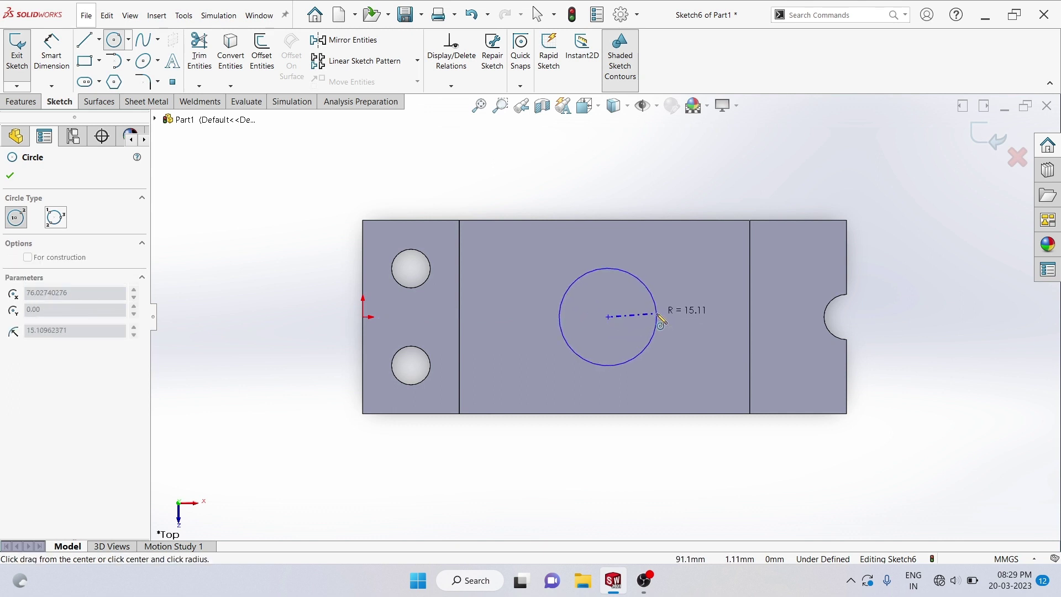
left_click(658, 319)
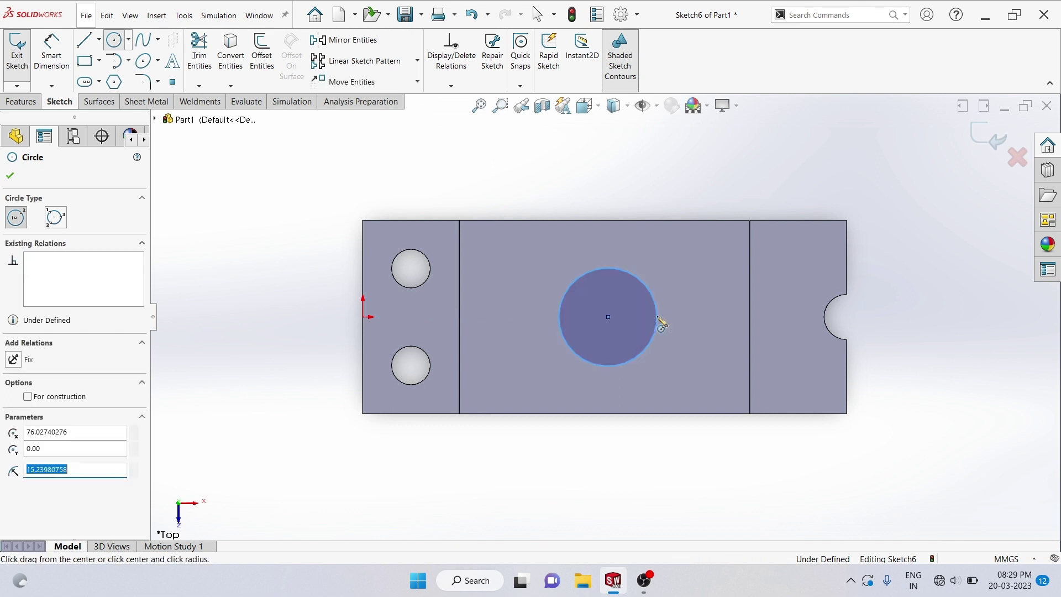
right_click(644, 206)
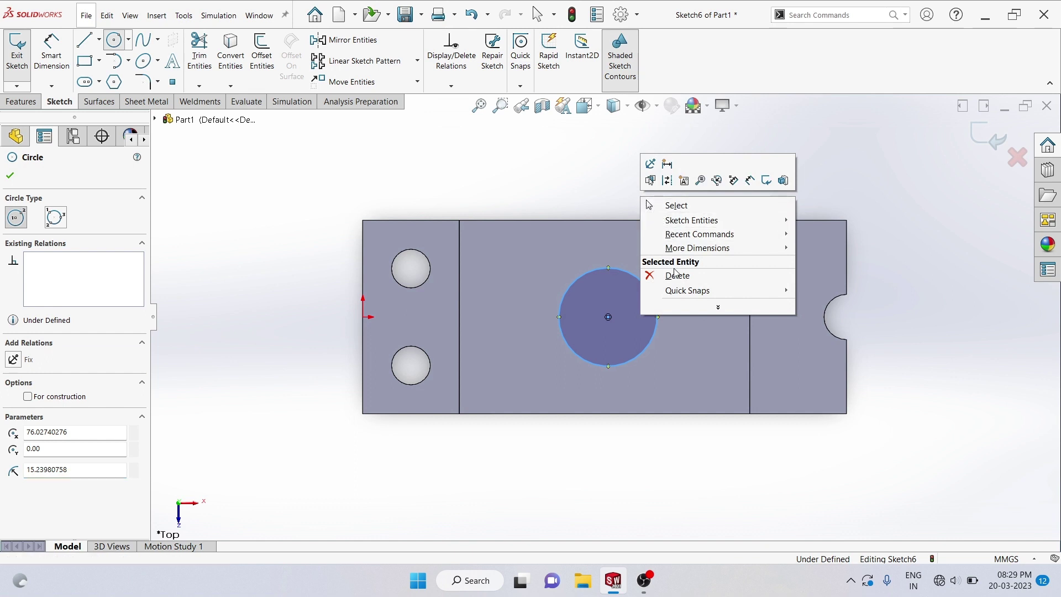
left_click(677, 206)
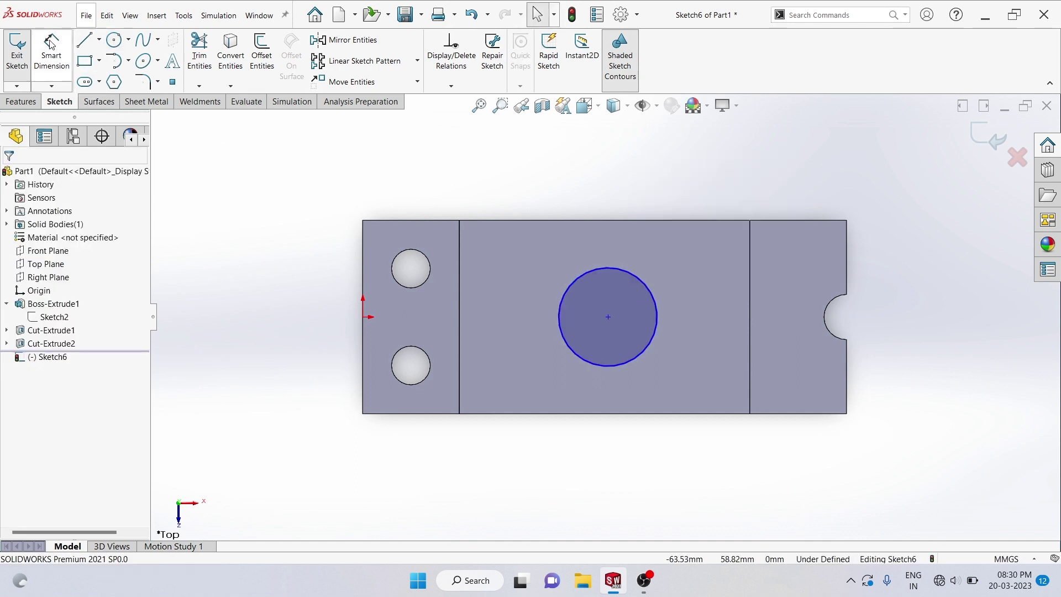
left_click(51, 55)
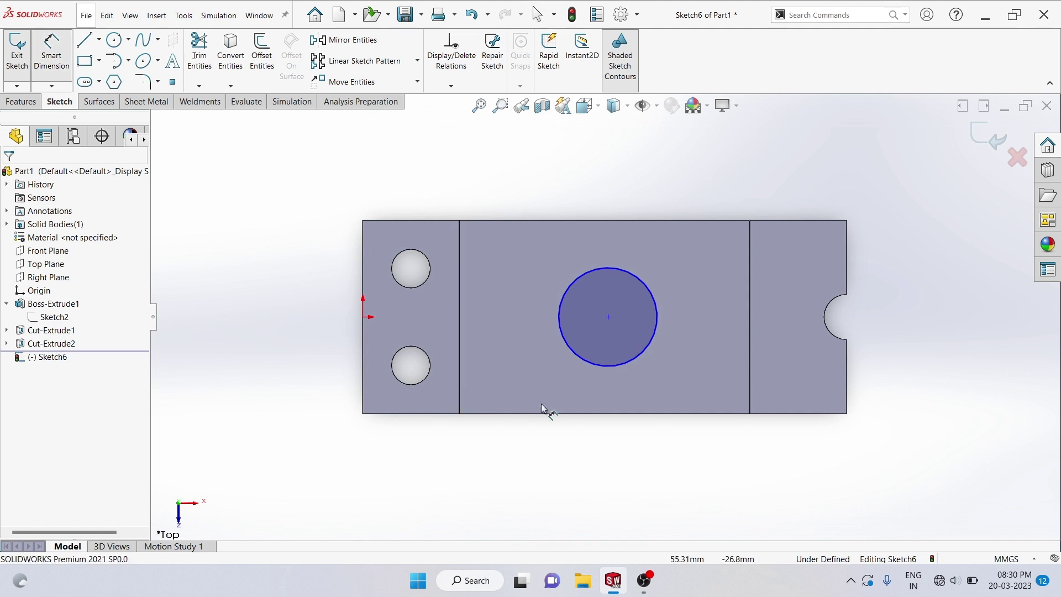
Step: Dimension the circle's centre 75 mm from the bracket's right edge
left_click(608, 318)
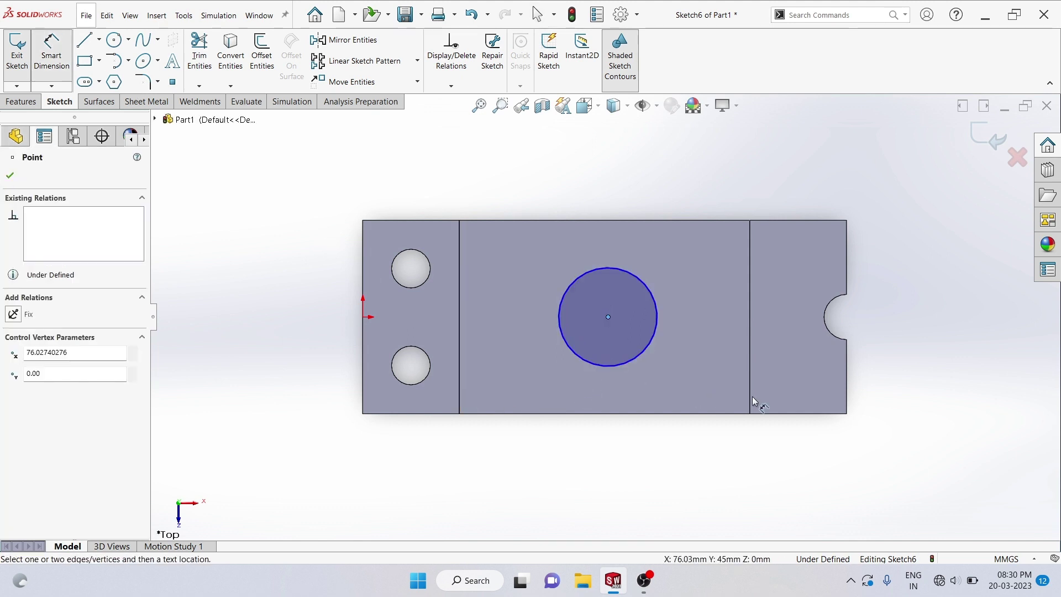
left_click(849, 410)
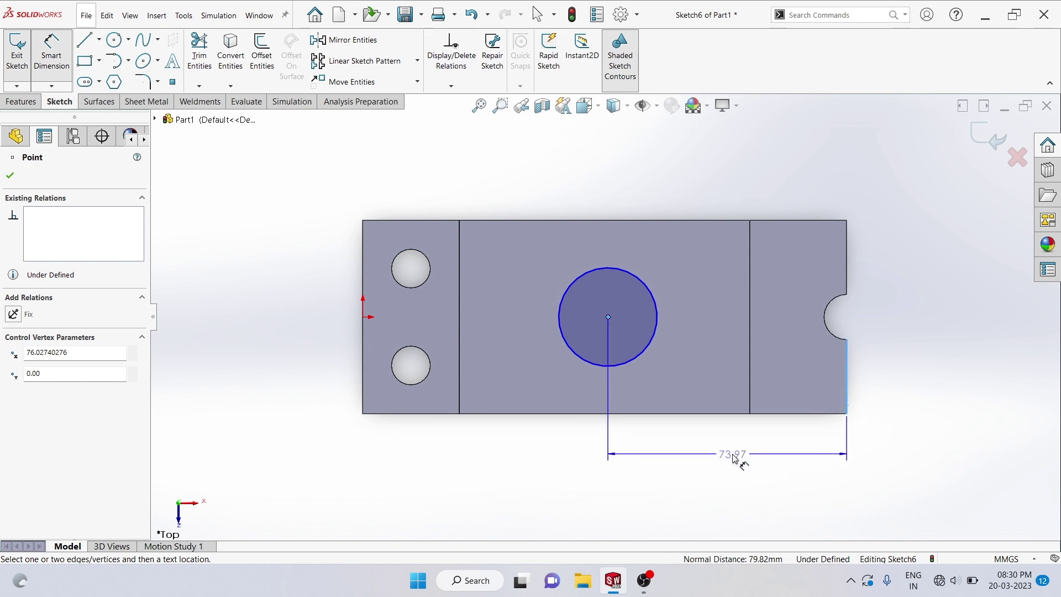
left_click(734, 458)
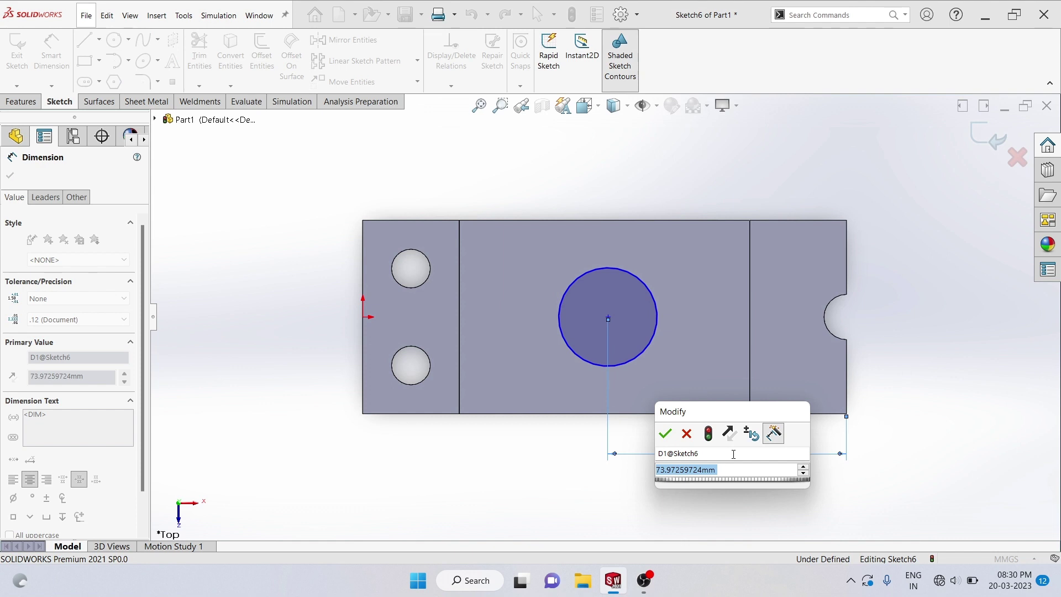
type("75")
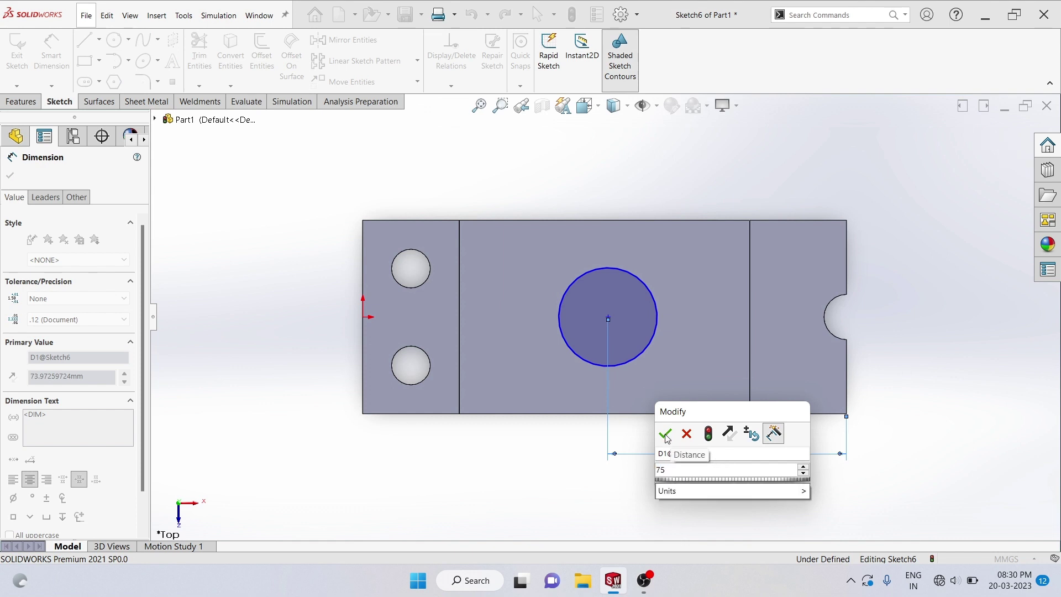
left_click(666, 434)
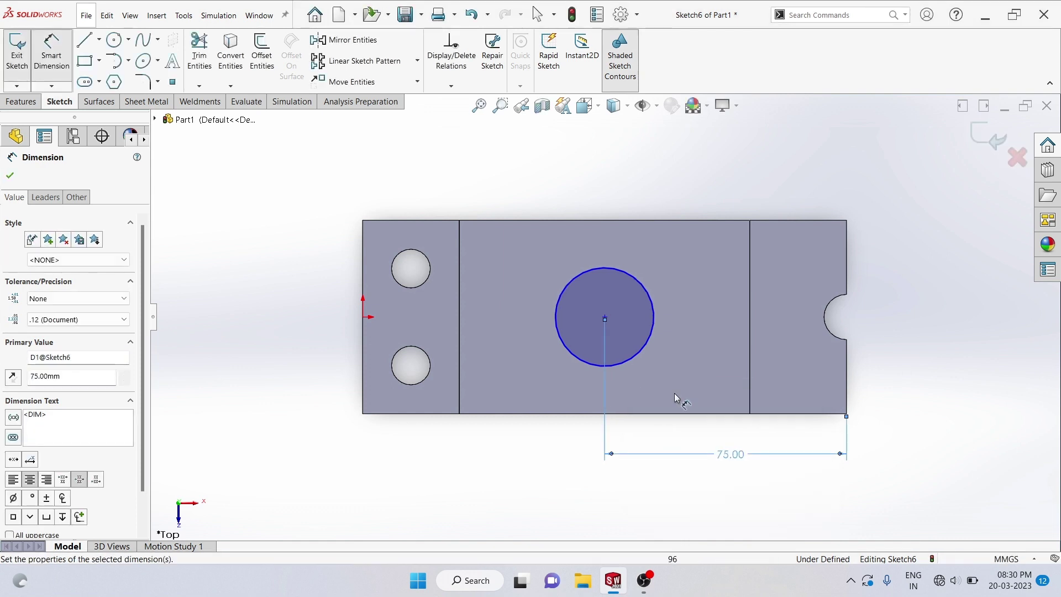
left_click(763, 197)
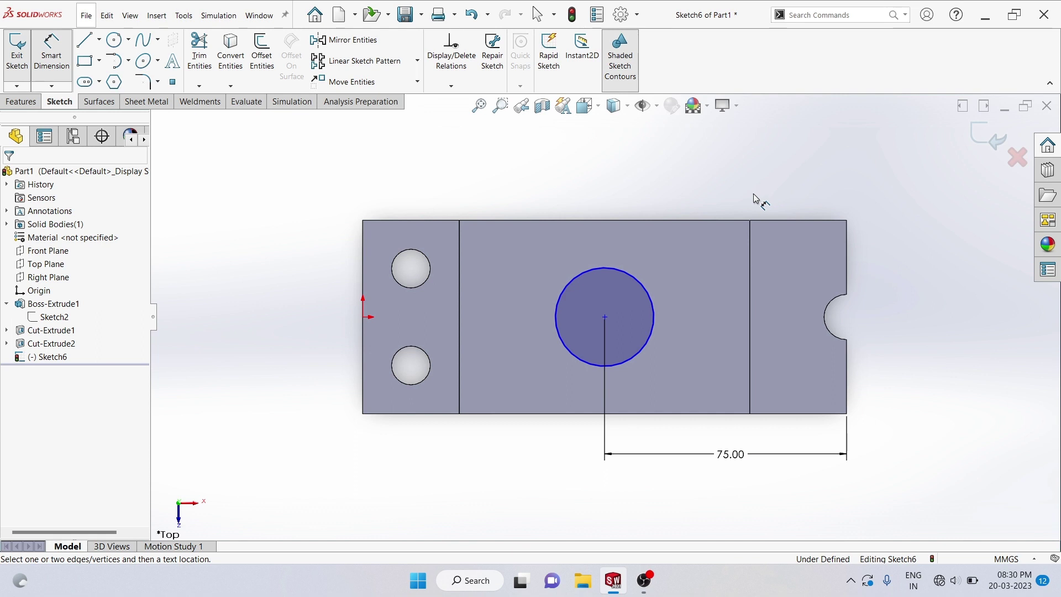
Step: Dimension the circle's diameter as Ø50 mm
key("Escape")
left_click(620, 268)
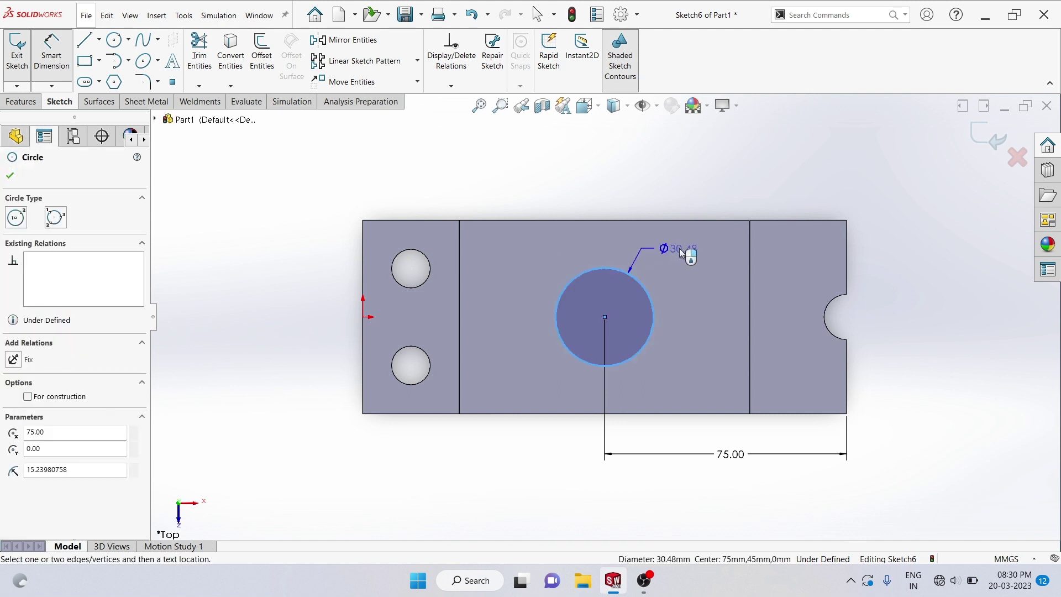
left_click(705, 248)
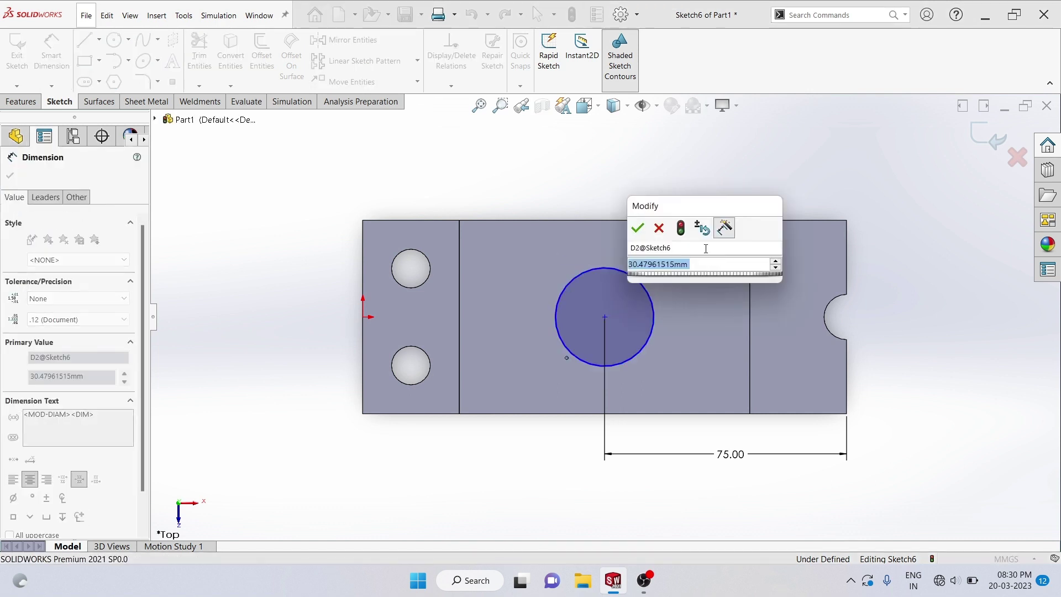
type("50")
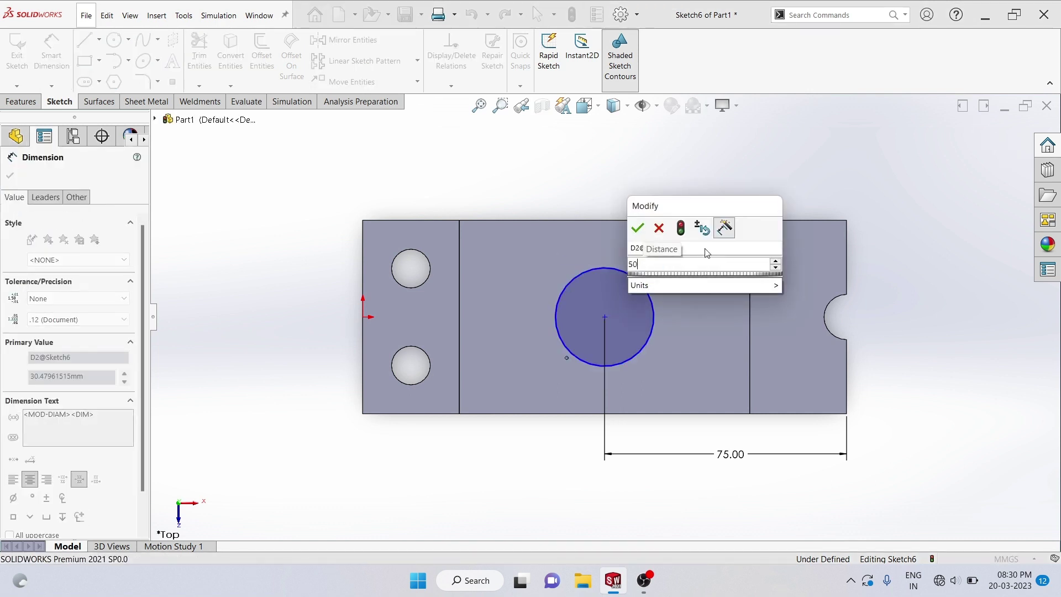
left_click(636, 232)
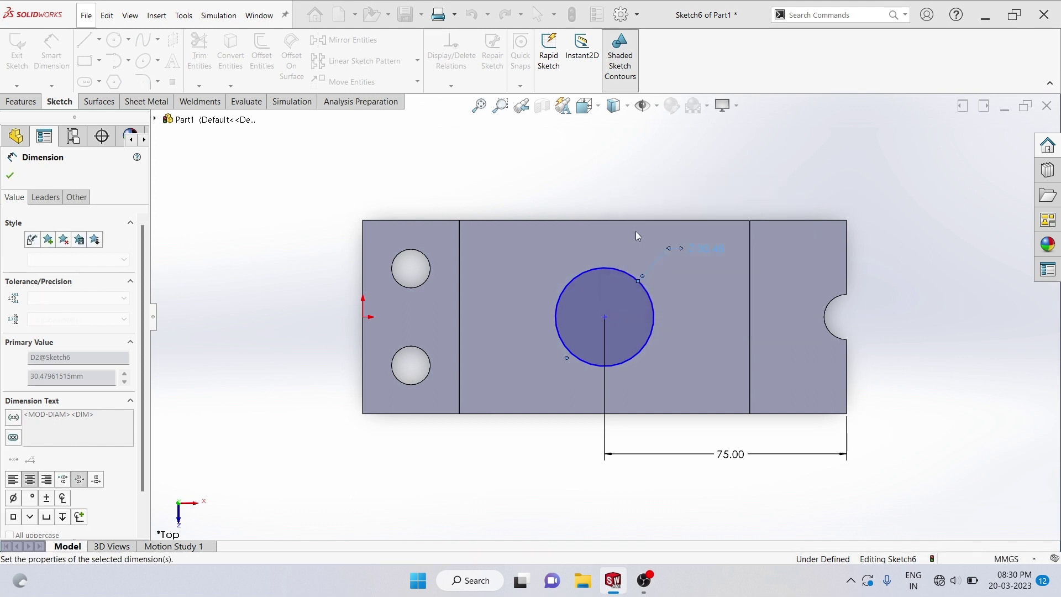
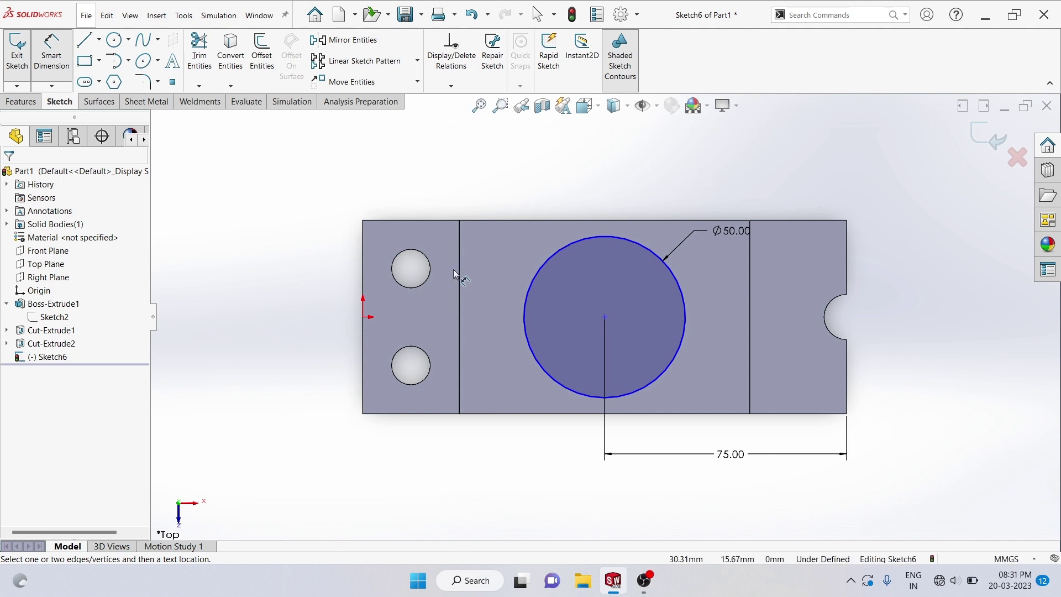
Step: Dimension the Ø50 circle's centre 75 mm from the origin to fully define Sketch6
left_click(364, 318)
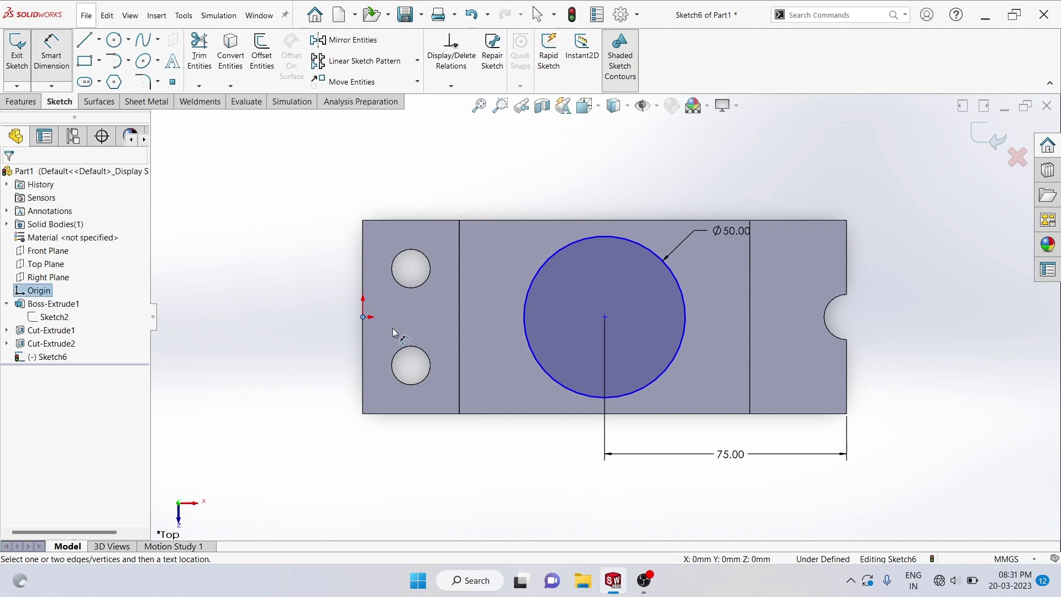
left_click(605, 318)
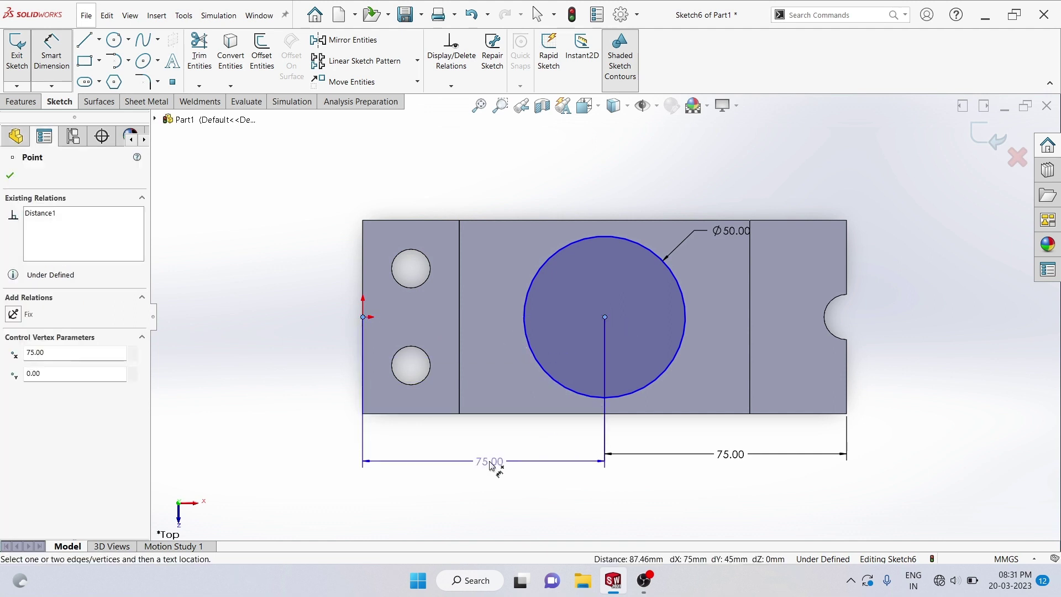
left_click(478, 466)
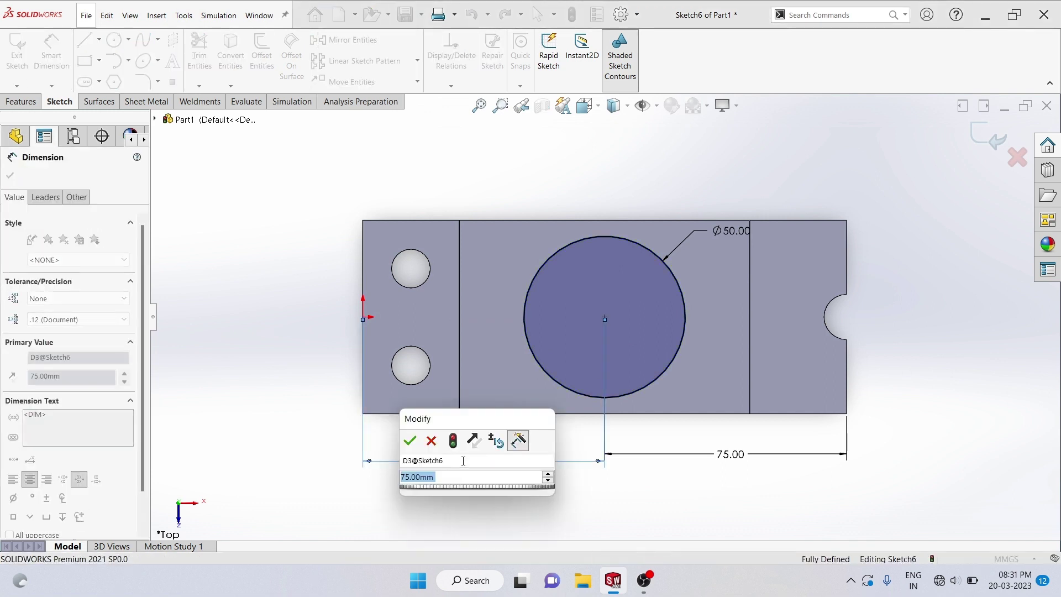
left_click(410, 440)
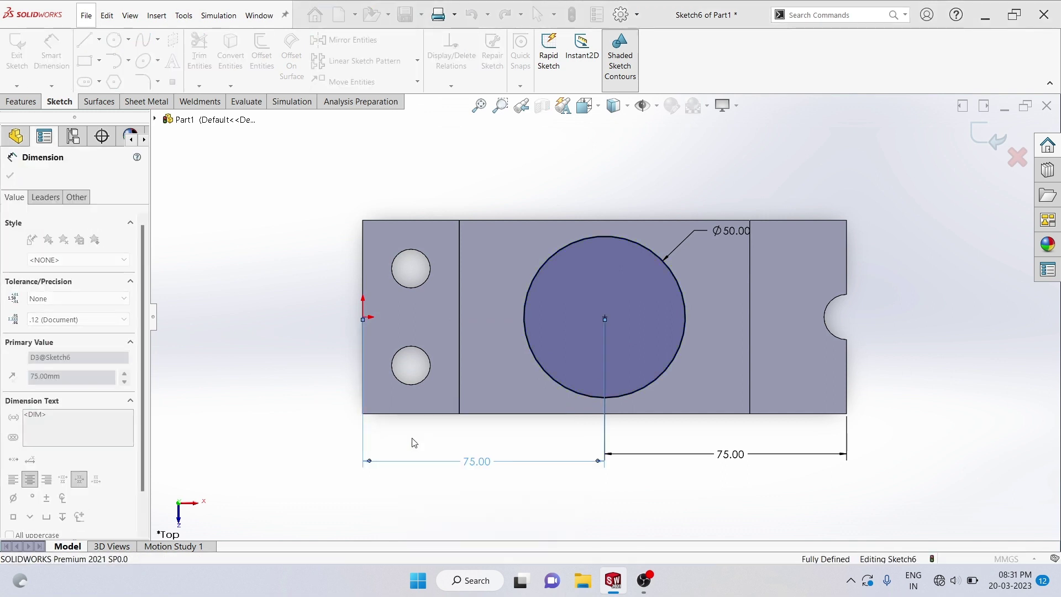
left_click(308, 389)
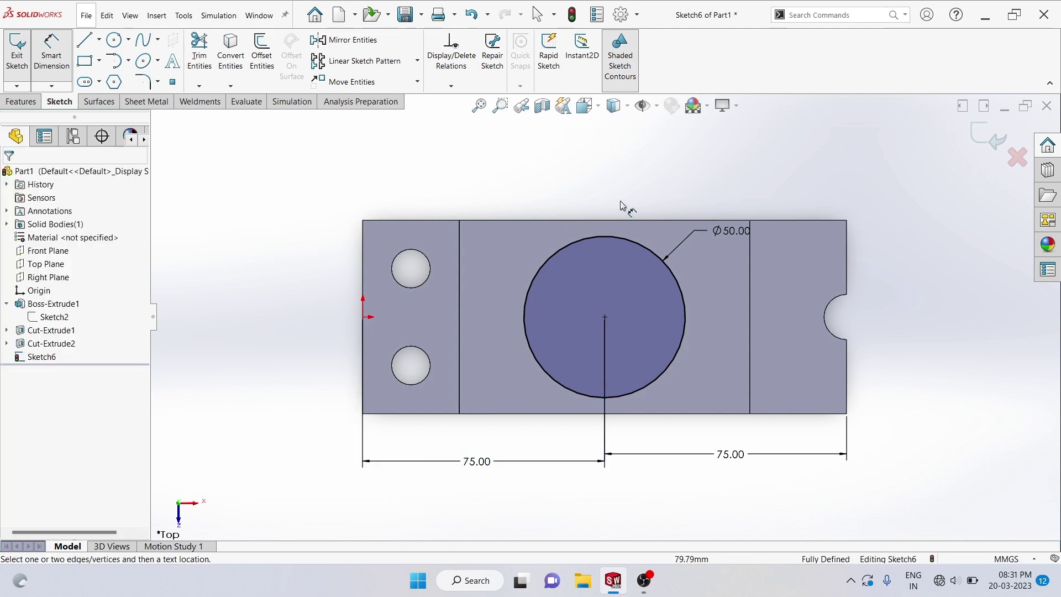
Step: Switch the bracket and its Ø50 circle sketch from top view to Isometric view
left_click(601, 108)
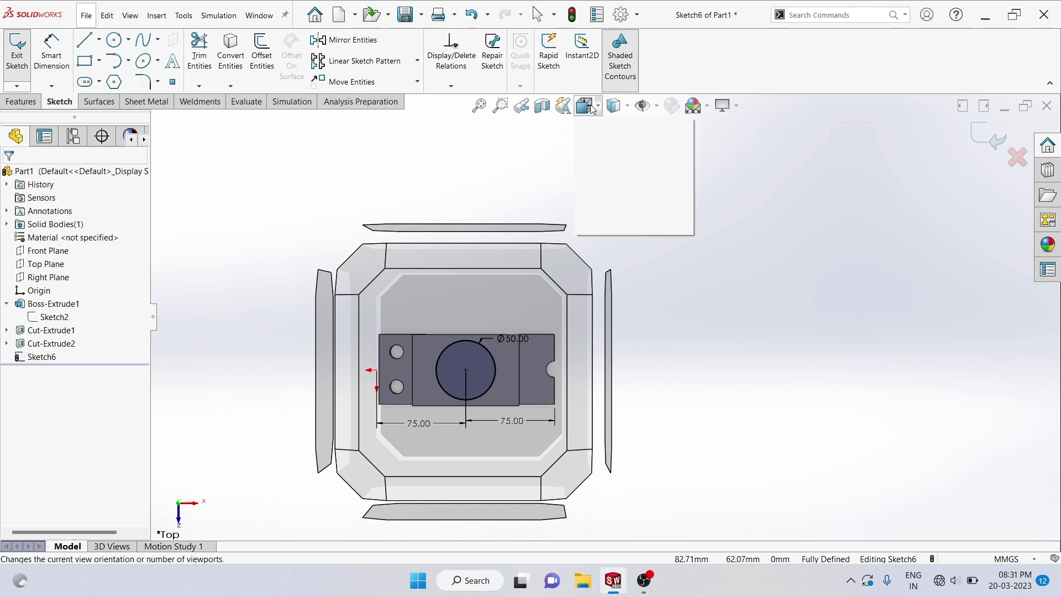
left_click(599, 109)
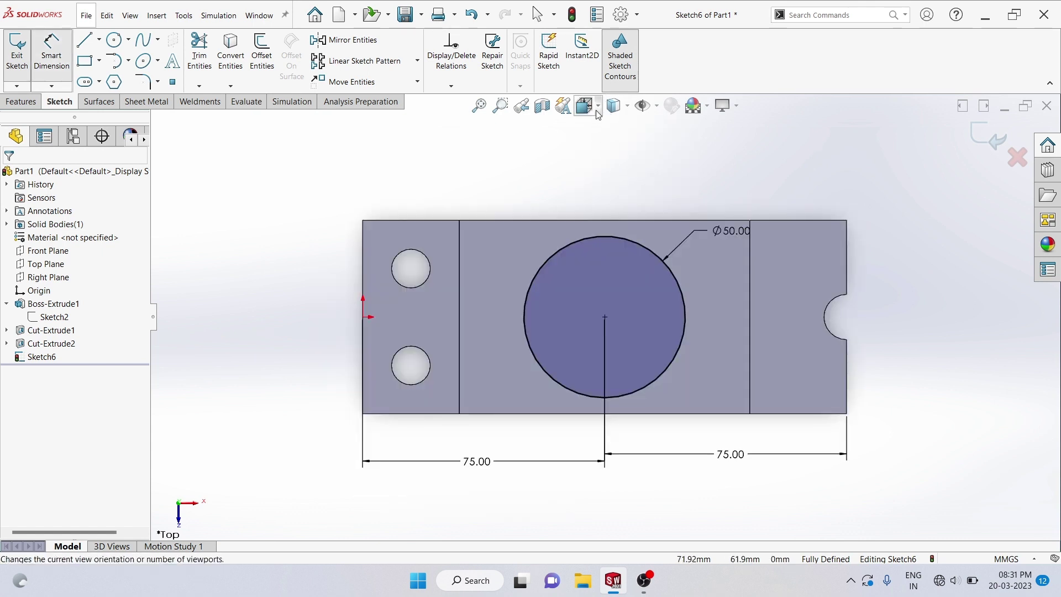
left_click(598, 112)
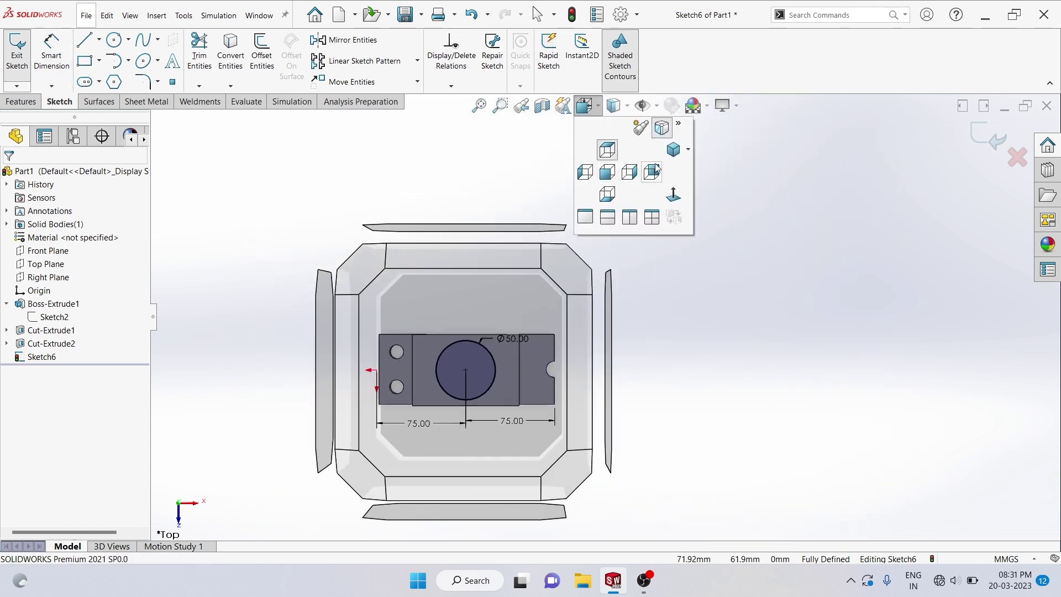
left_click(674, 151)
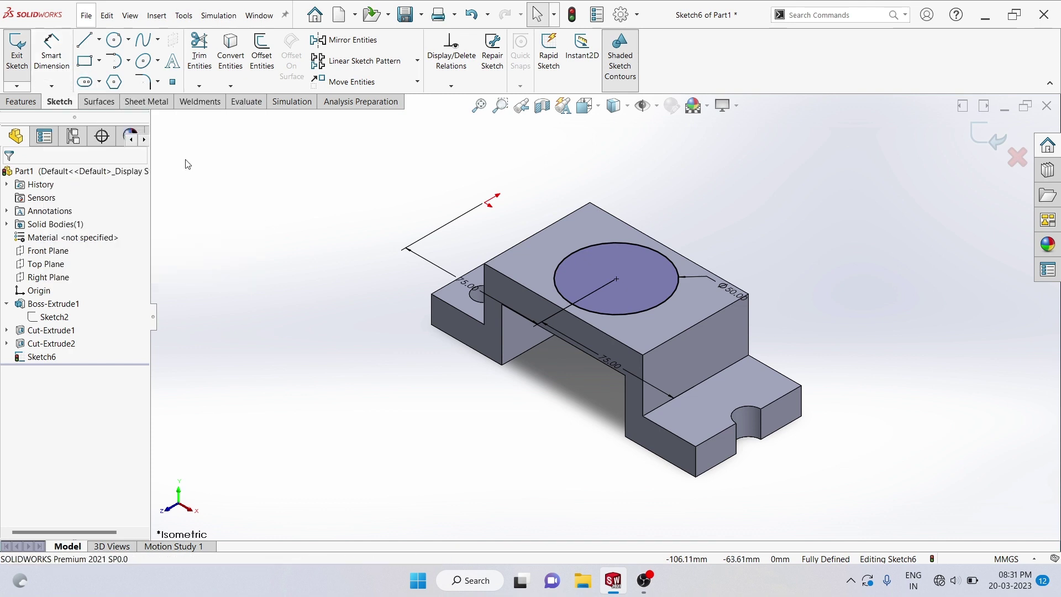
Step: Extrude the Ø50 circle 35 mm into a cylindrical boss, Boss-Extrude2
left_click(32, 101)
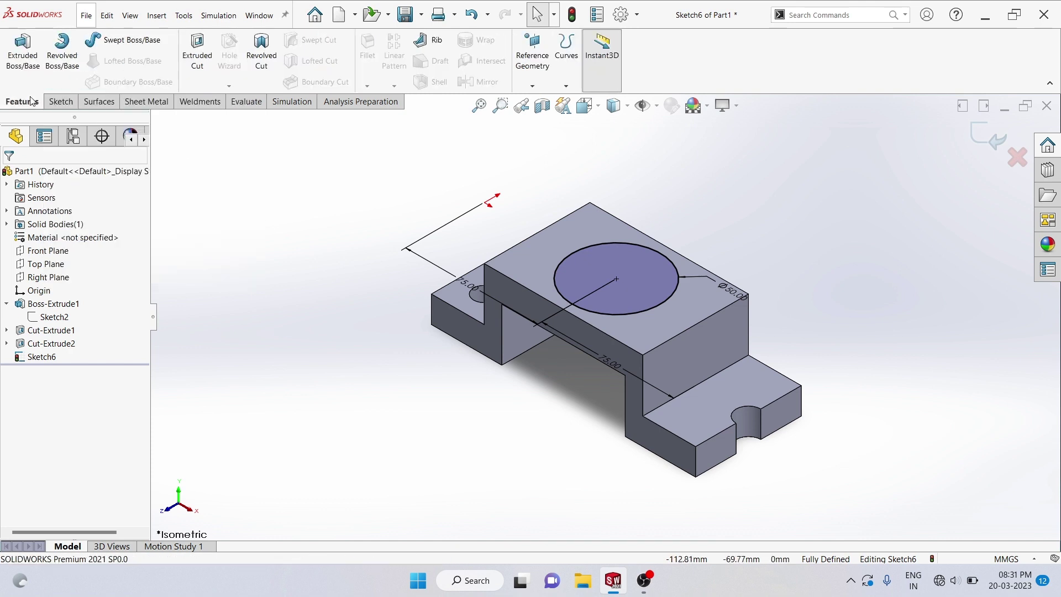
left_click(25, 62)
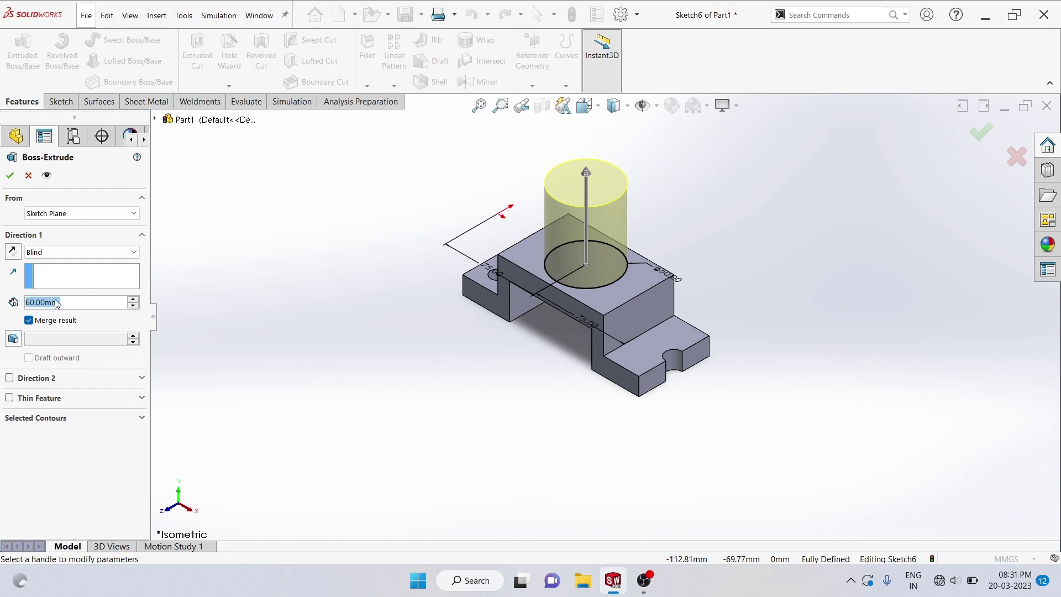
type("35")
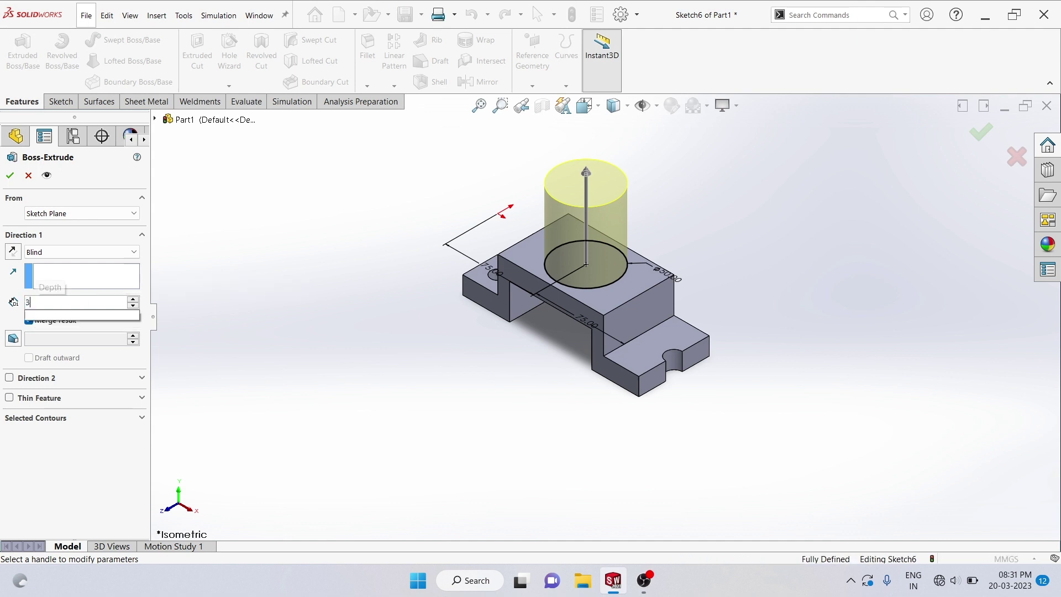
key("Return")
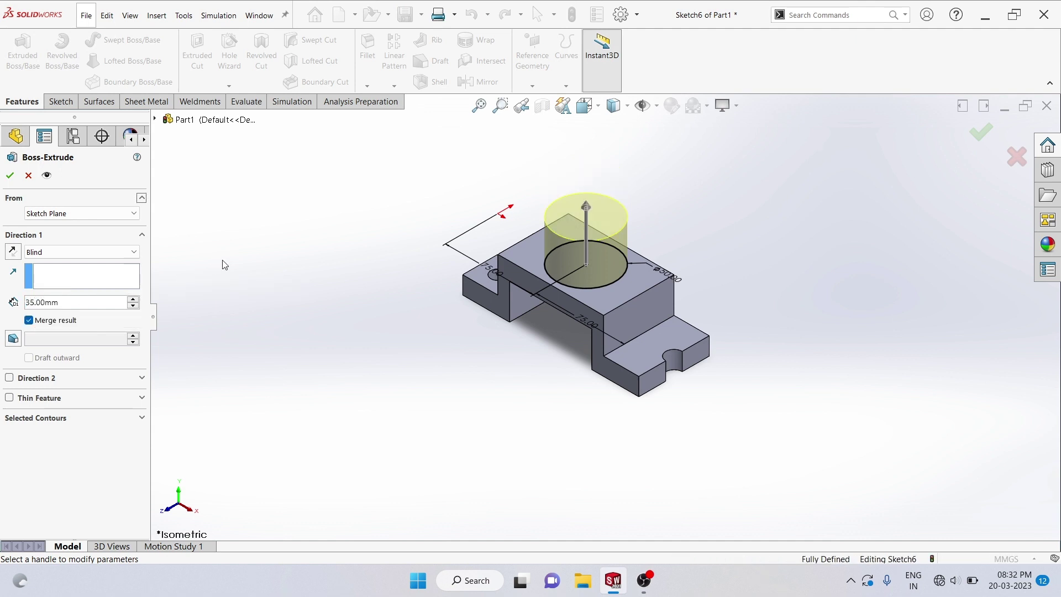
left_click(10, 176)
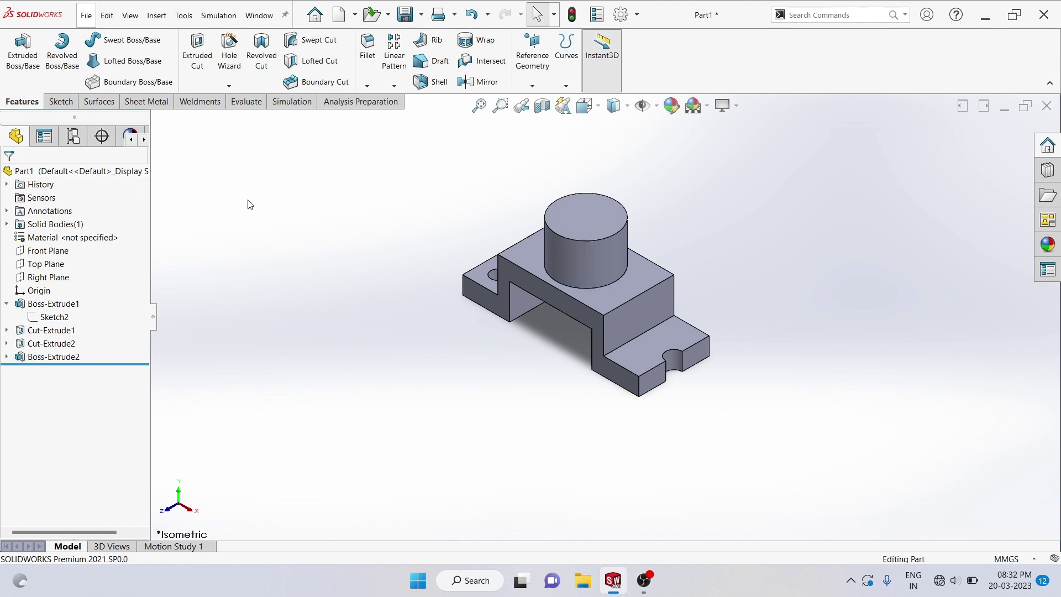
left_click(586, 216)
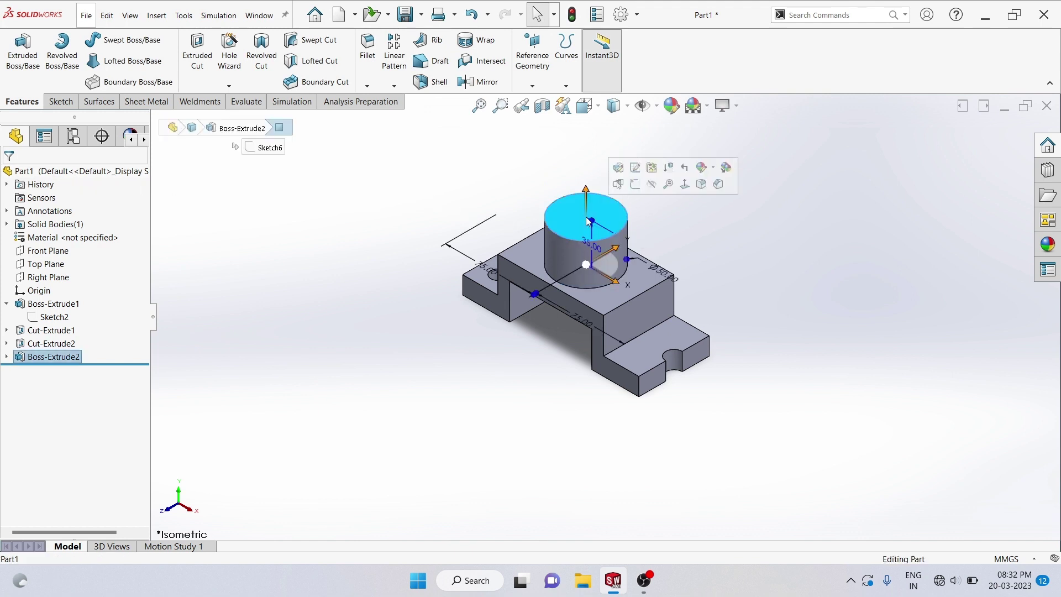
Step: Start Sketch7 on the cylinder's top face and draw a circle concentric with the boss
left_click(635, 184)
left_click(600, 176)
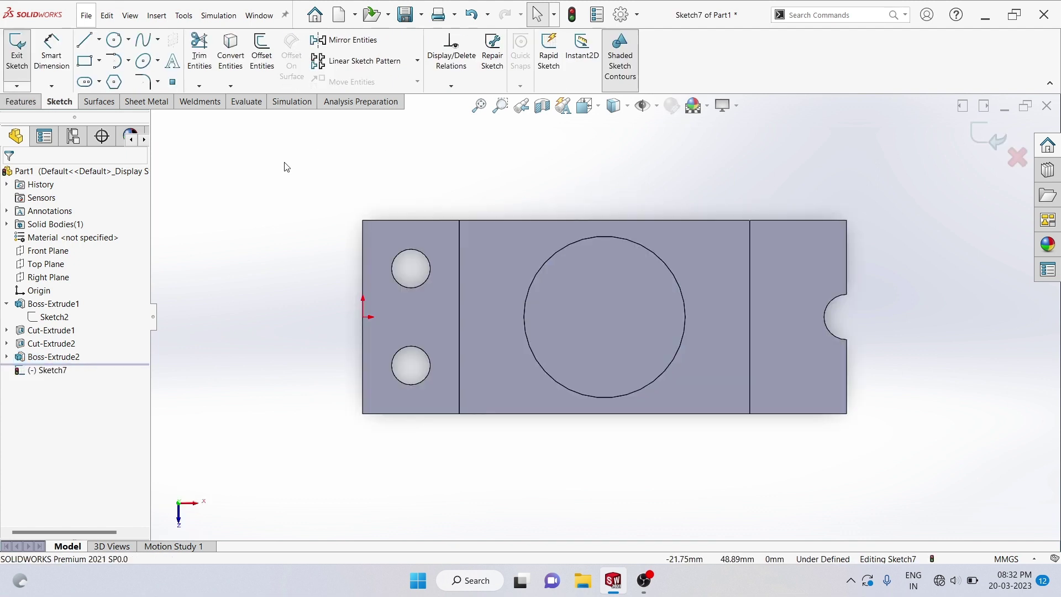
left_click(117, 41)
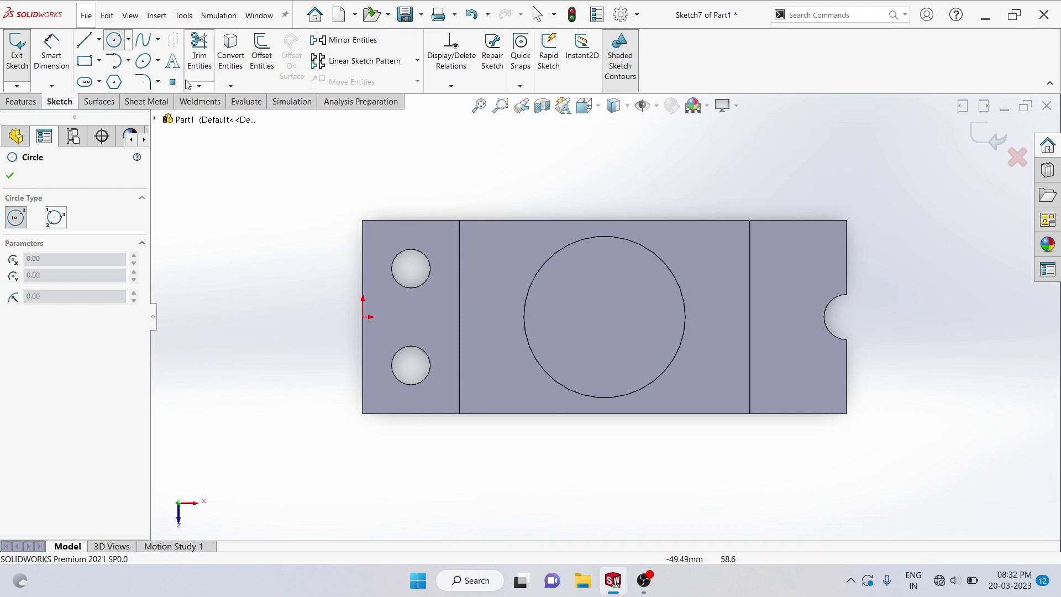
left_click(605, 317)
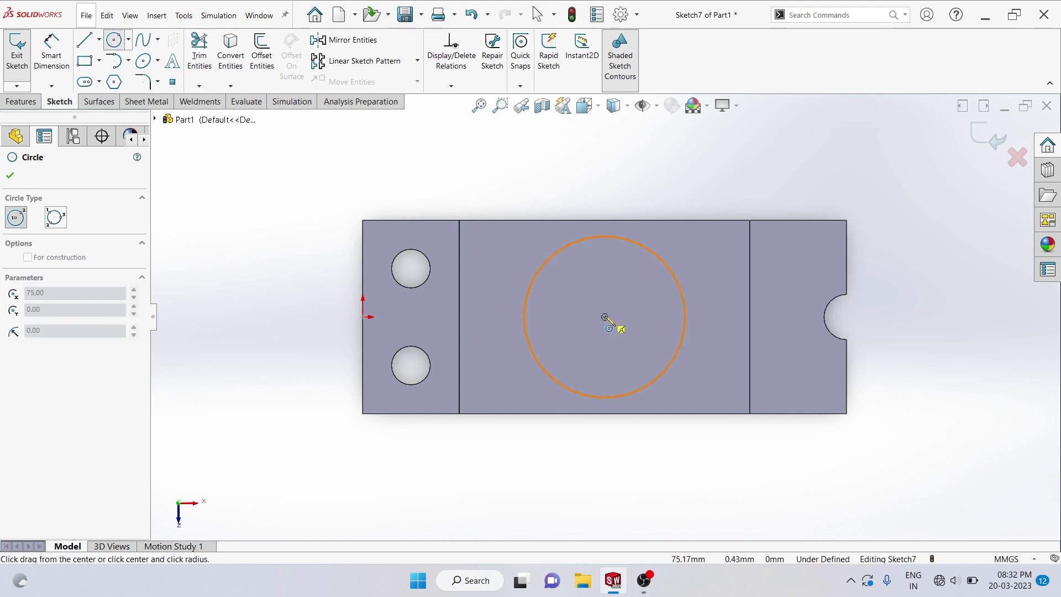
left_click(648, 320)
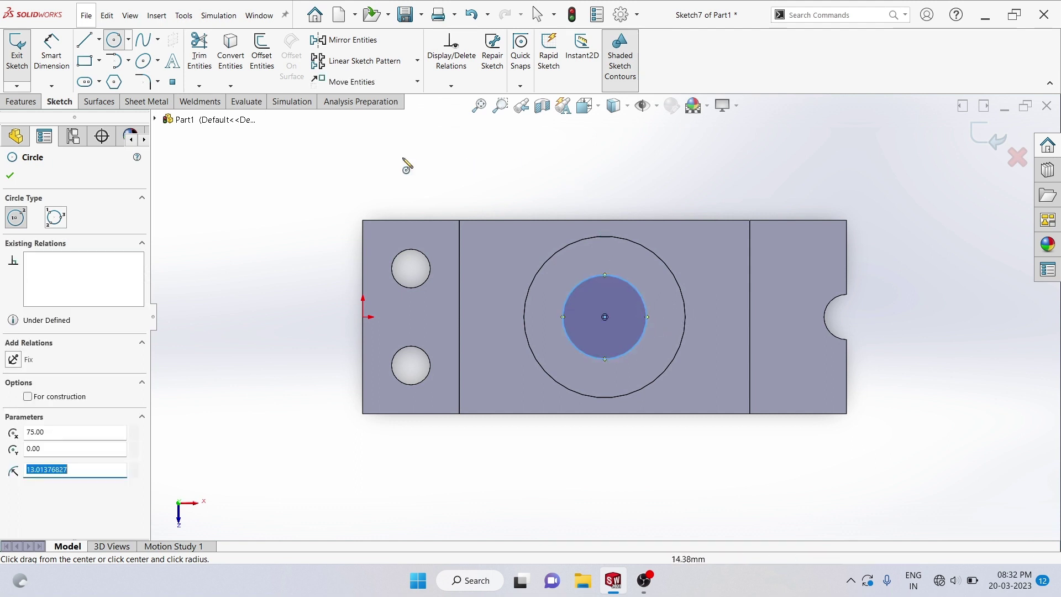
Step: Dimension the new circle's diameter to 40 mm, fully defining Sketch7
left_click(51, 58)
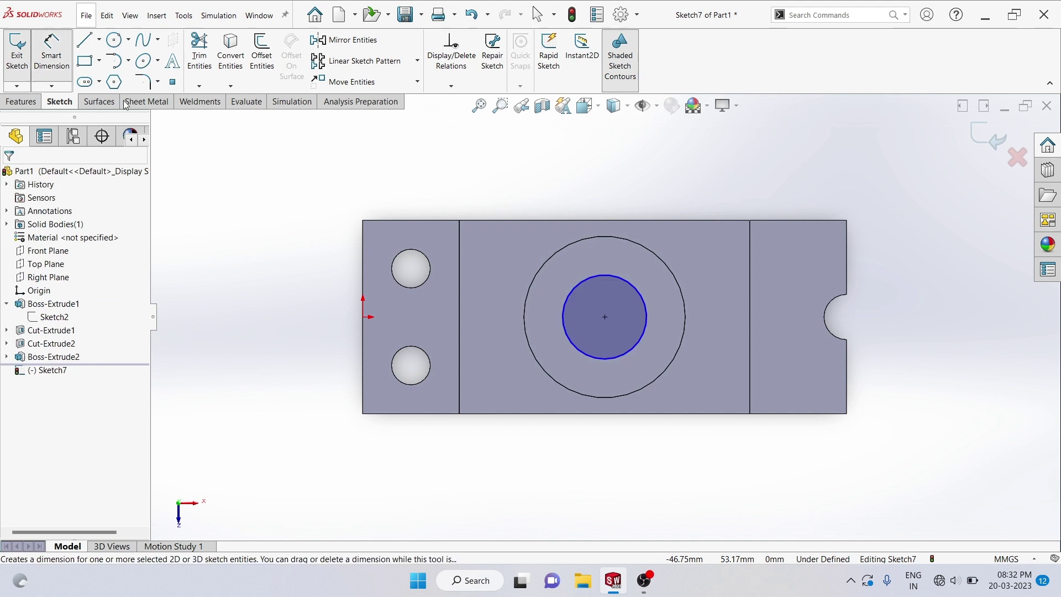
left_click(613, 360)
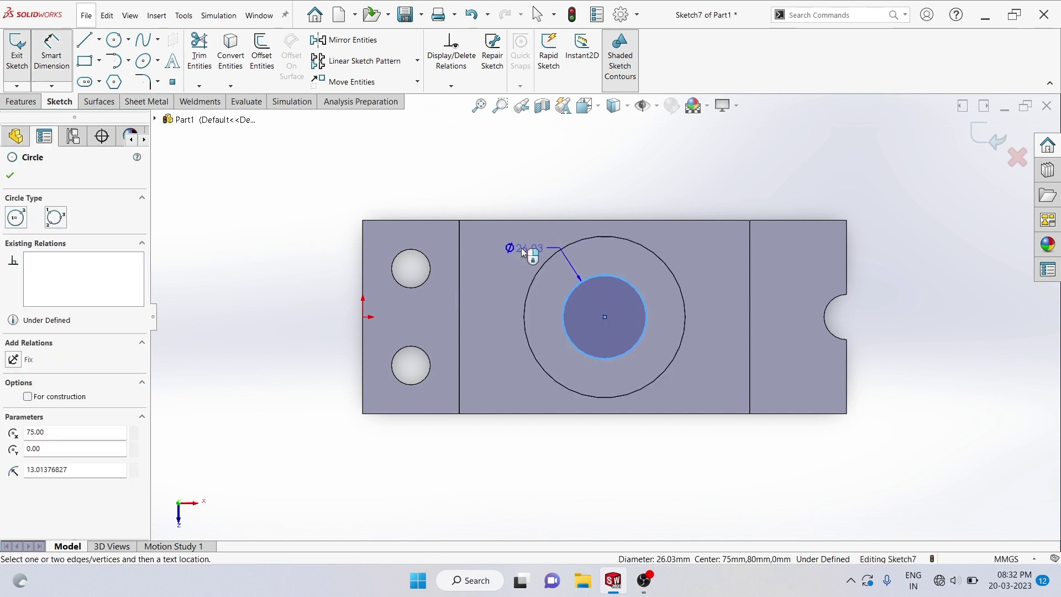
left_click(509, 250)
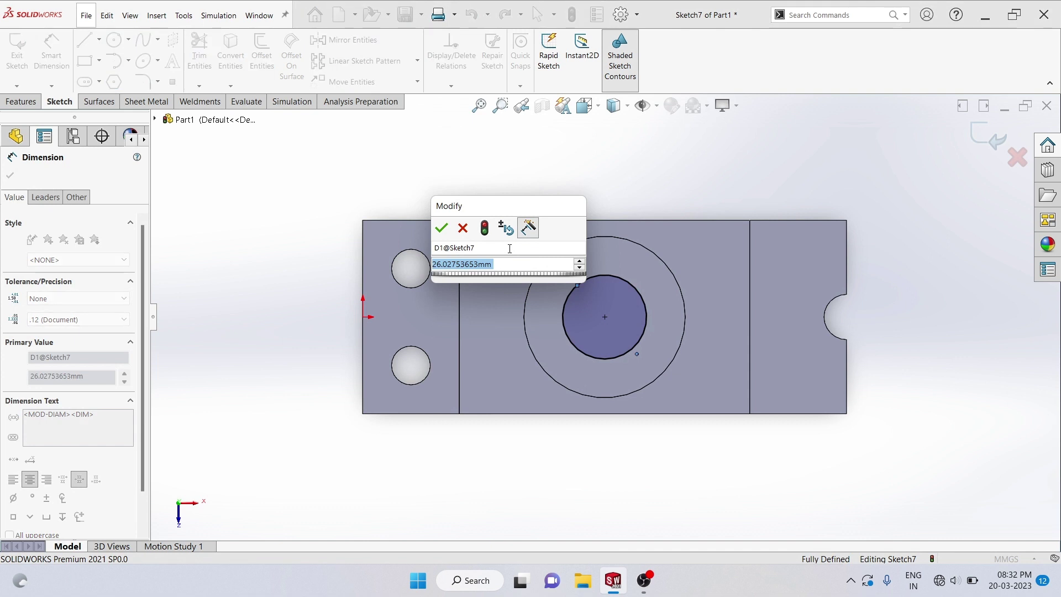
type("0")
key("BackSpace")
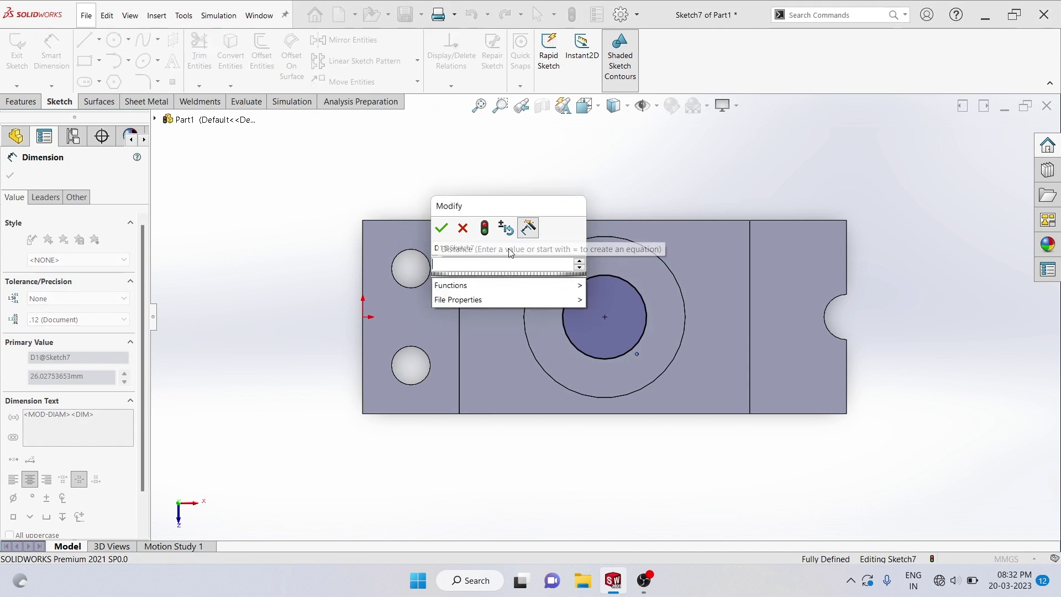
type("49")
key("BackSpace")
type("0")
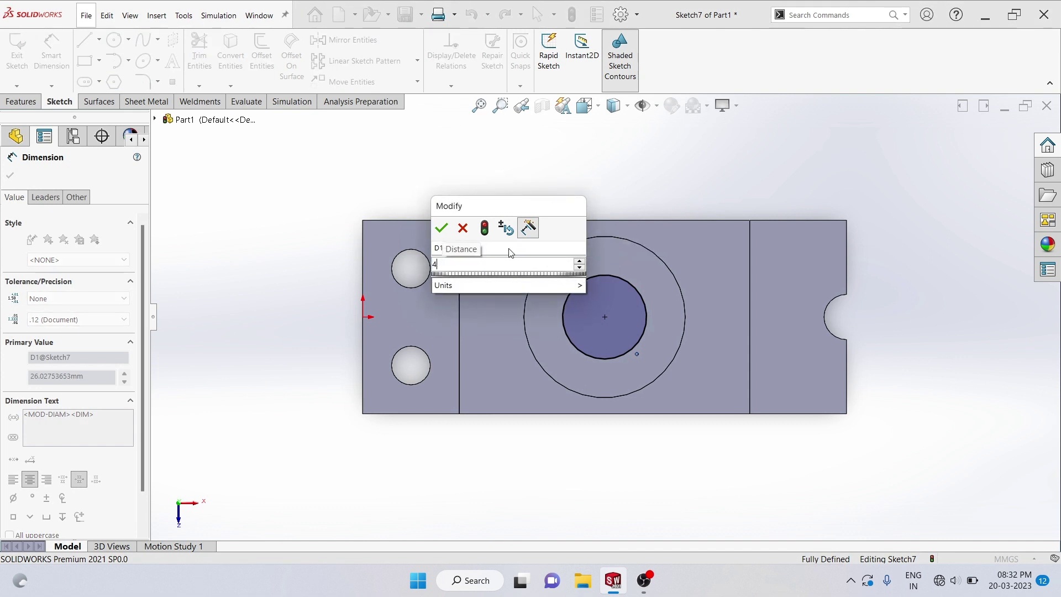
left_click(441, 228)
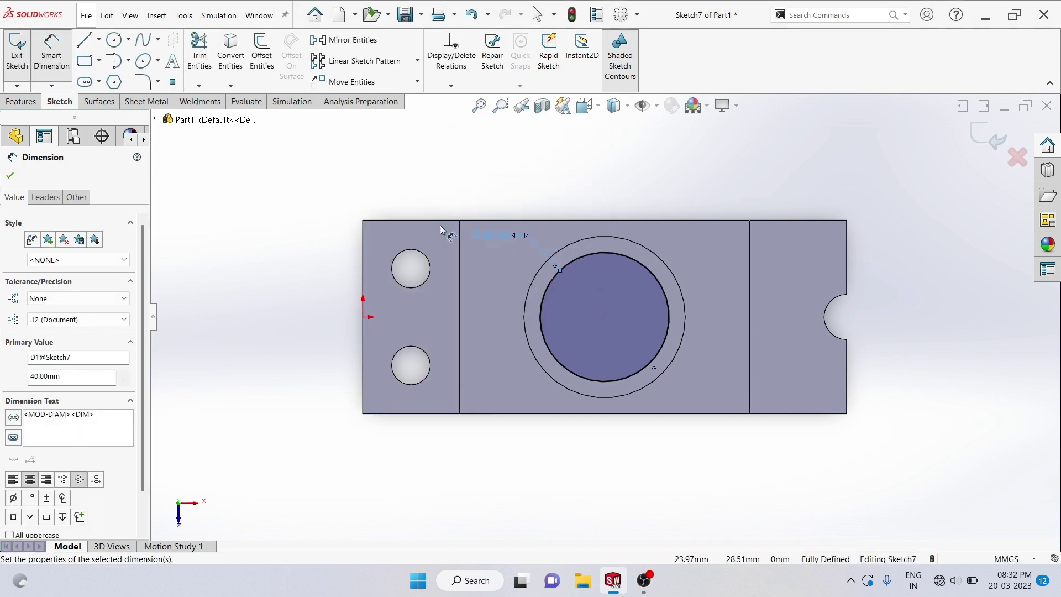
left_click(468, 185)
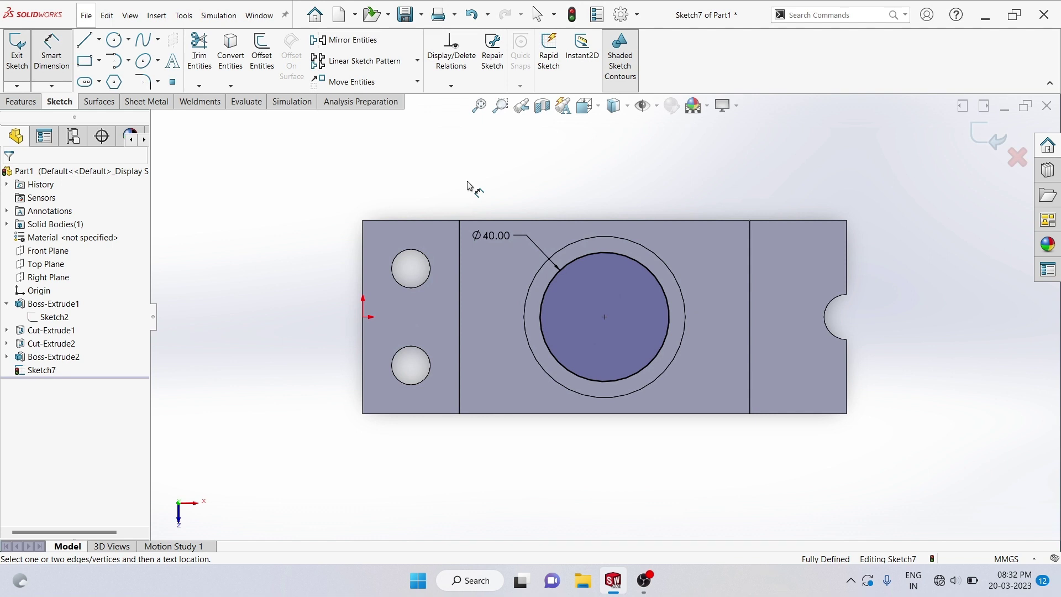
left_click(28, 100)
Step: Cut the Ø40 circle 10 mm deep as a blind extruded cut, Cut-Extrude3
left_click(198, 52)
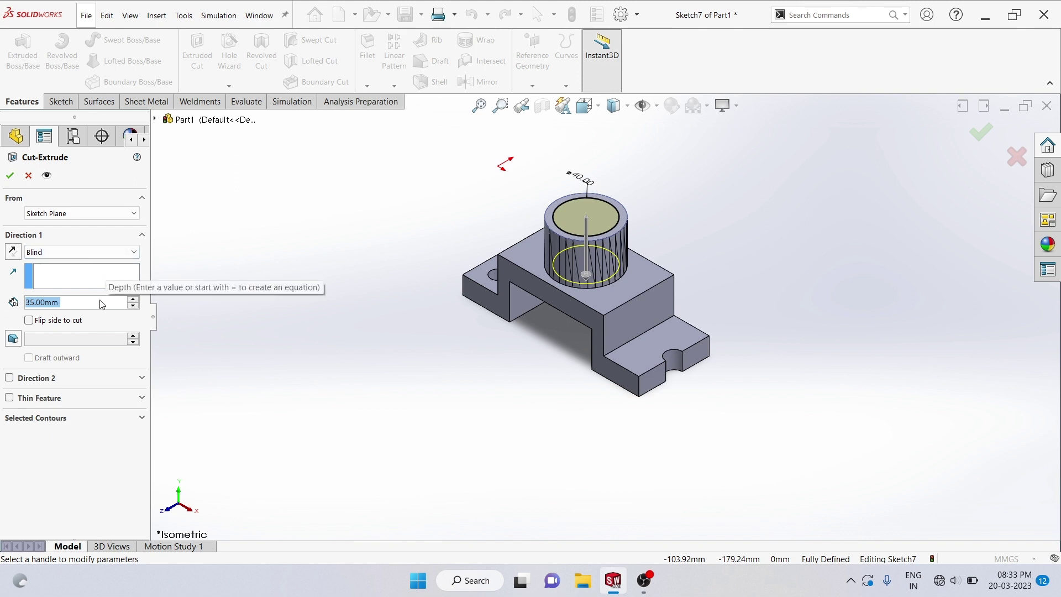
type("10")
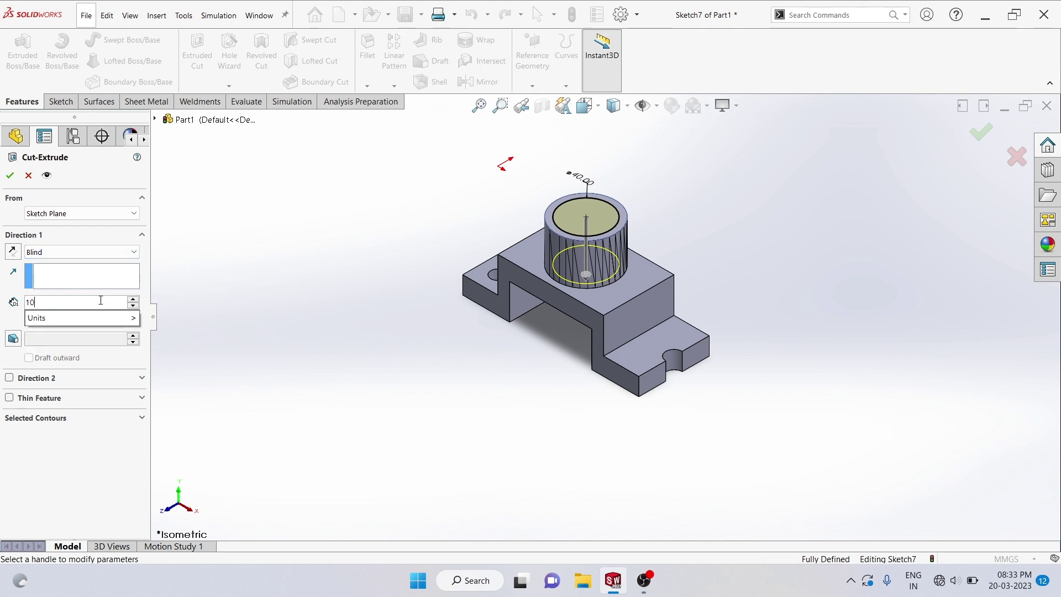
left_click(9, 175)
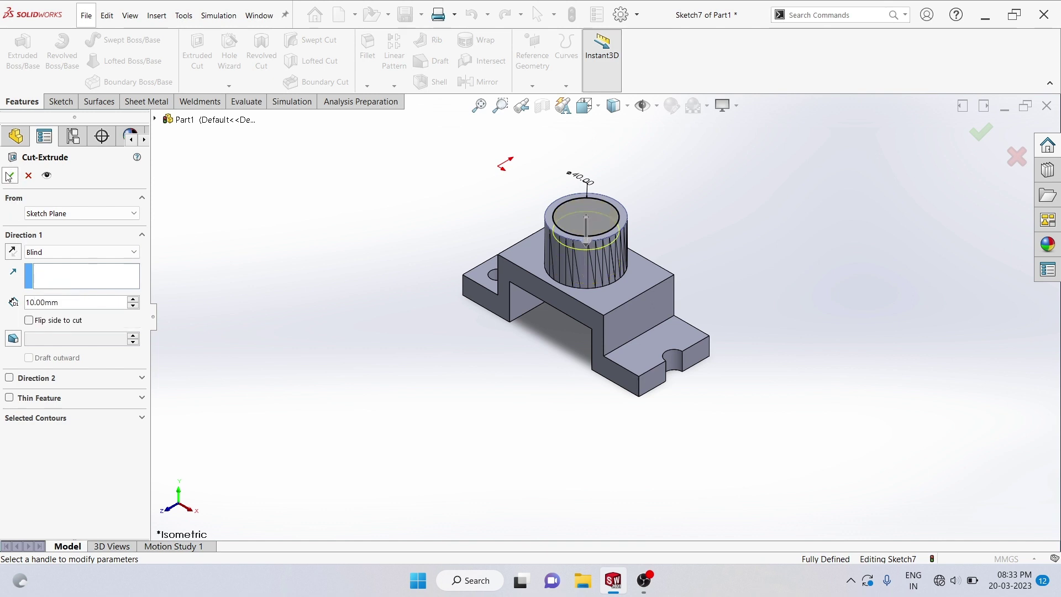
left_click(9, 175)
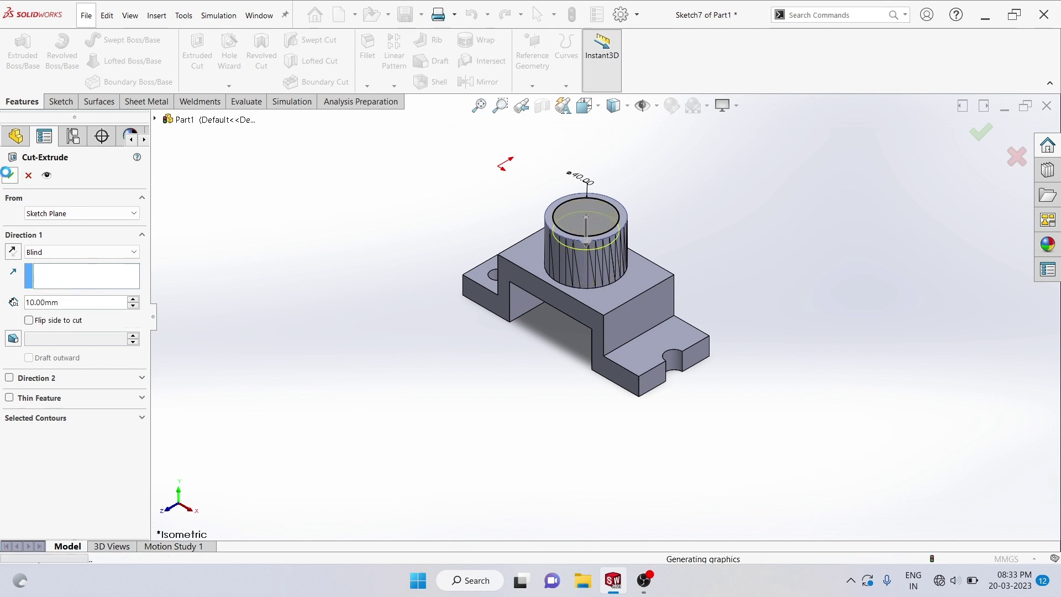
left_click(248, 236)
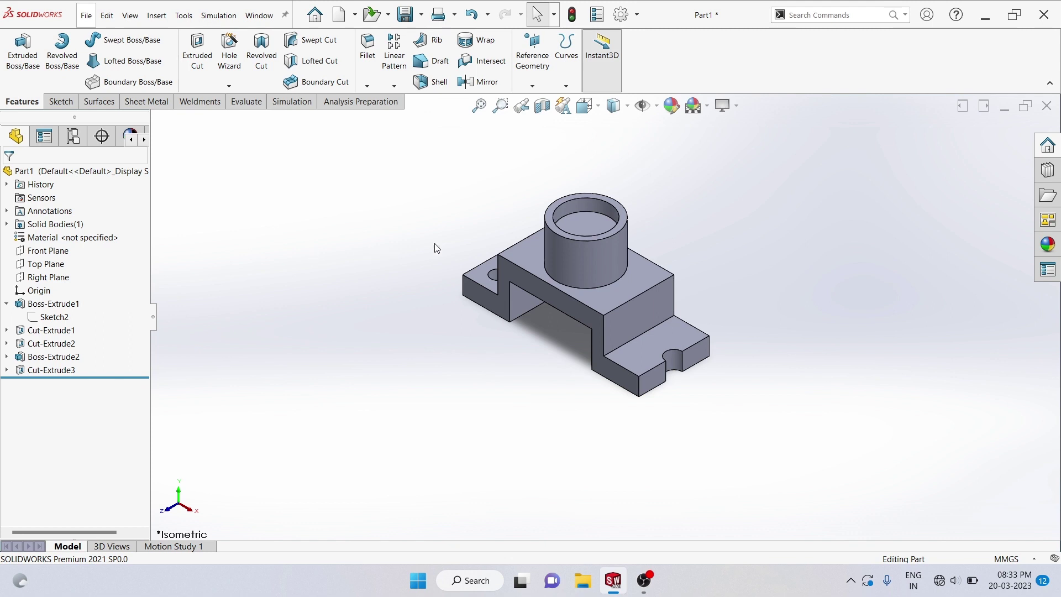
Step: Start Sketch8 on the pocket's bottom face and draw a circle at its centre
left_click(585, 225)
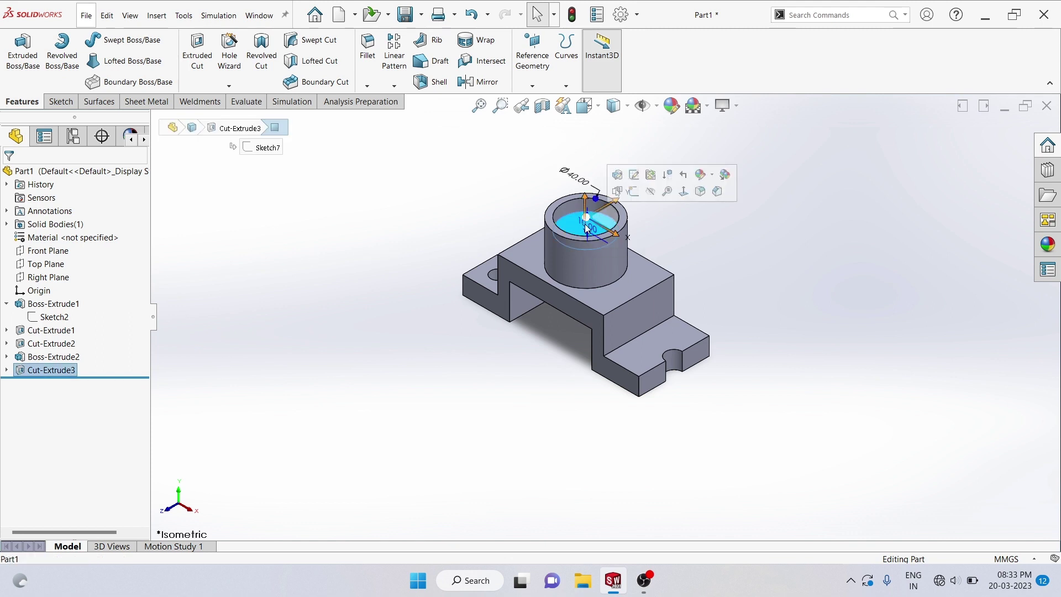
left_click(635, 193)
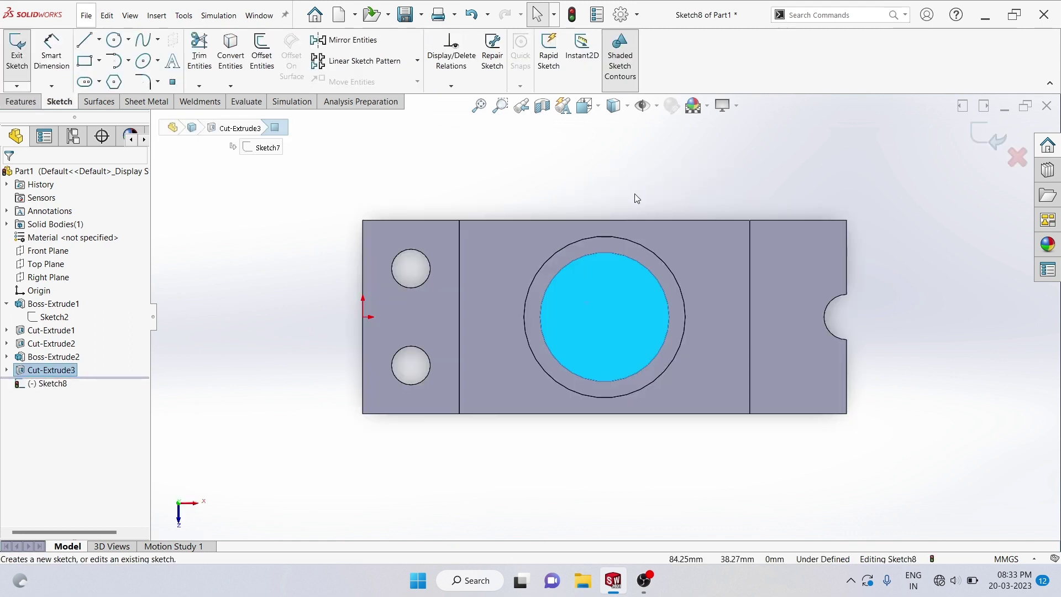
left_click(113, 41)
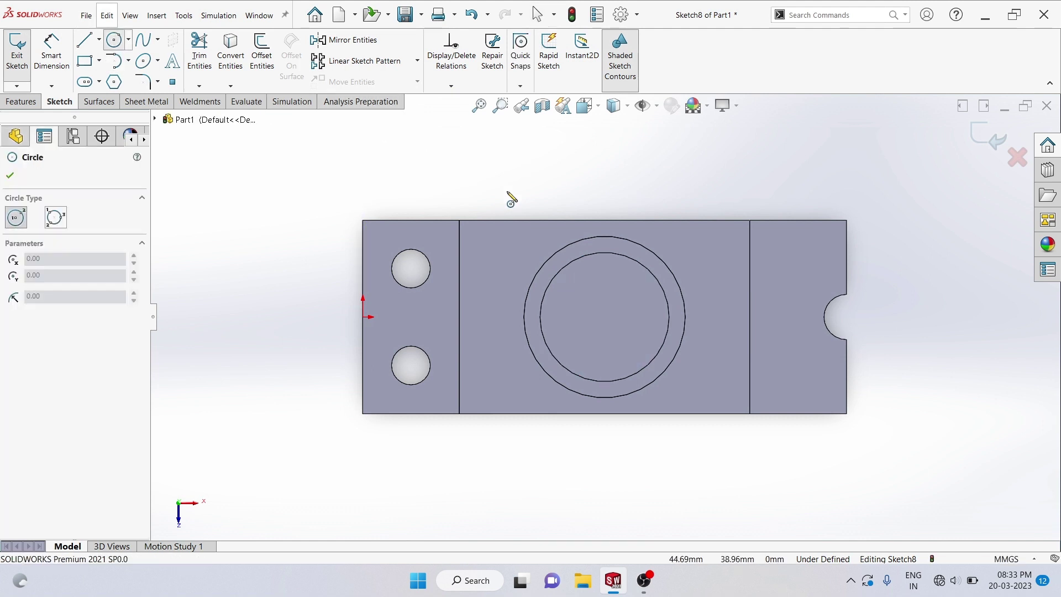
left_click(605, 318)
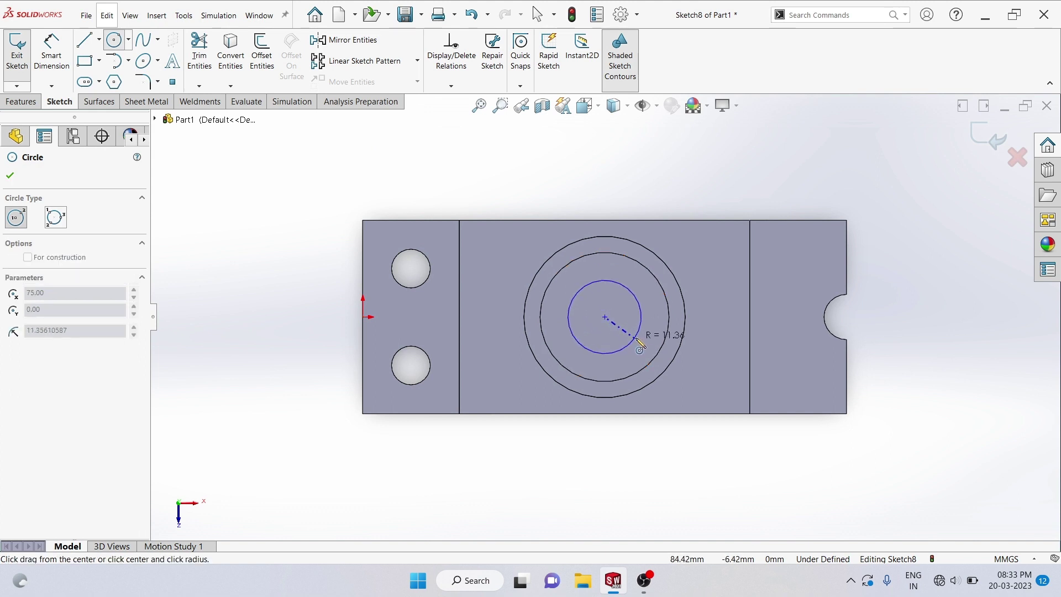
left_click(646, 320)
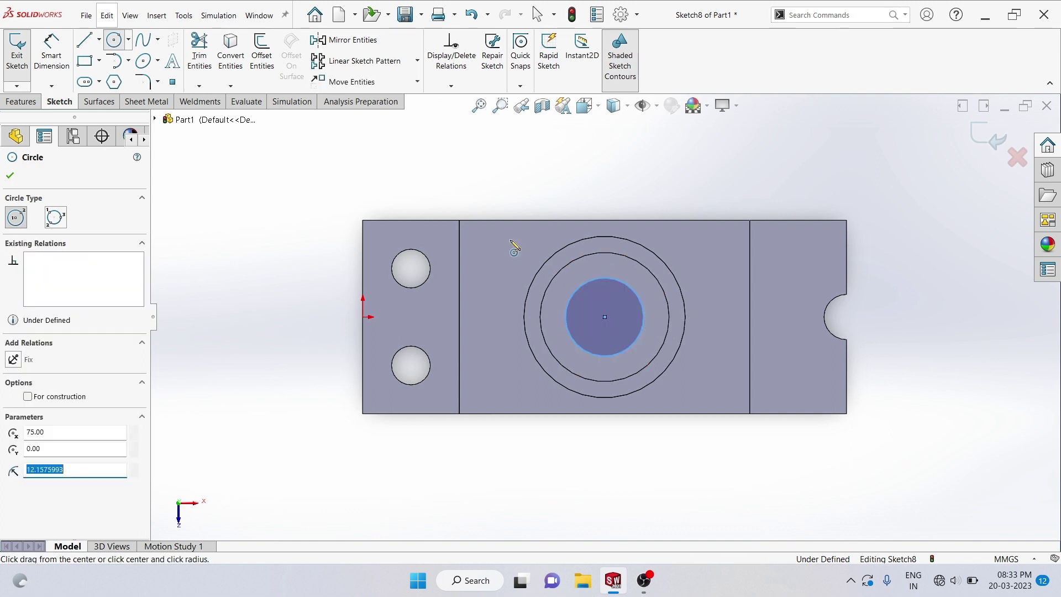
Step: Dimension the circle's diameter to 30.00 mm
left_click(52, 53)
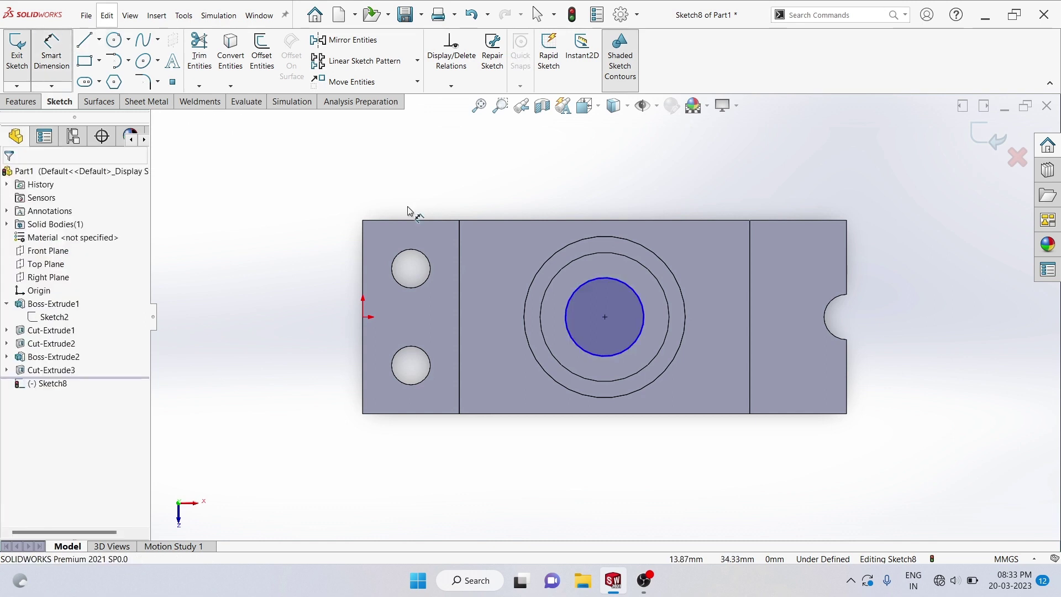
left_click(588, 280)
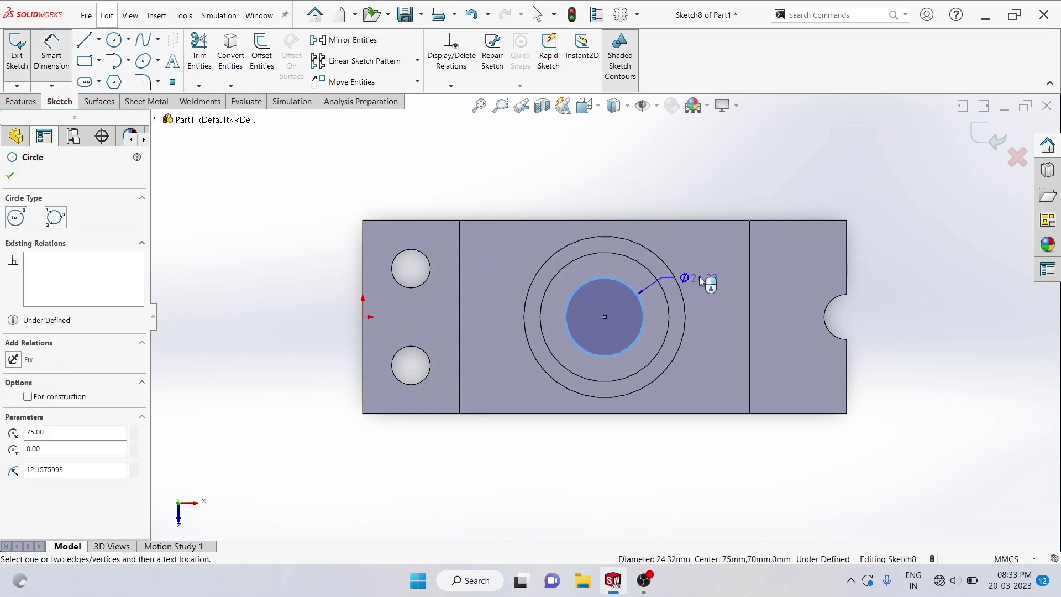
left_click(715, 316)
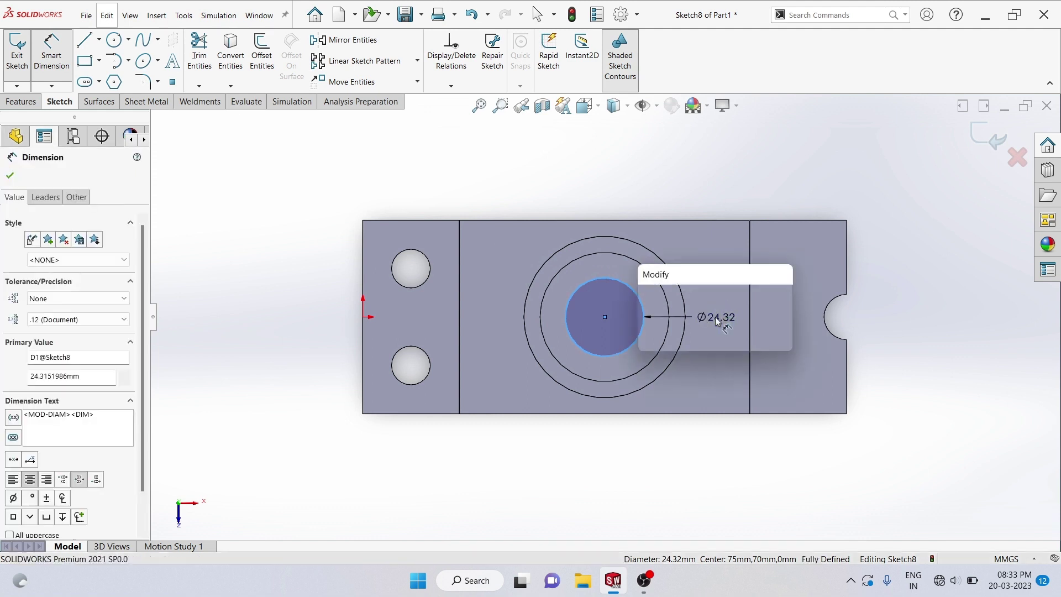
type("30")
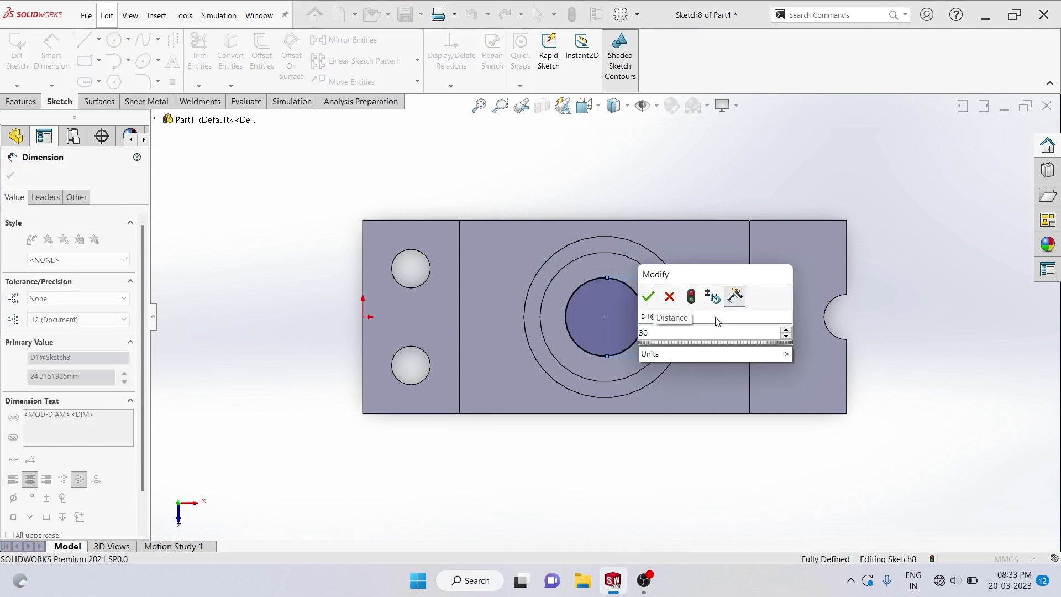
left_click(649, 298)
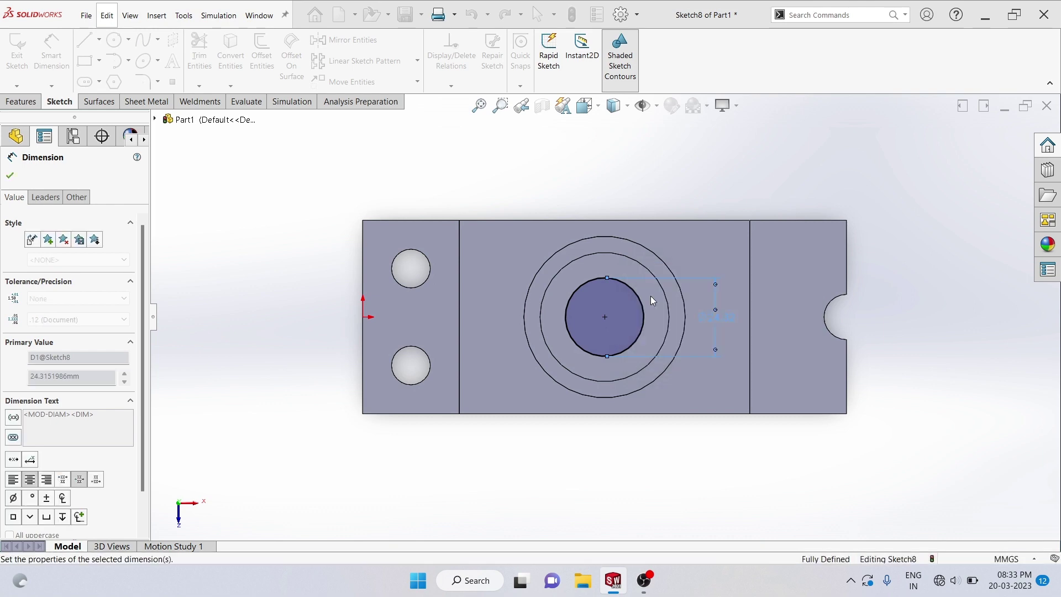
key("Escape")
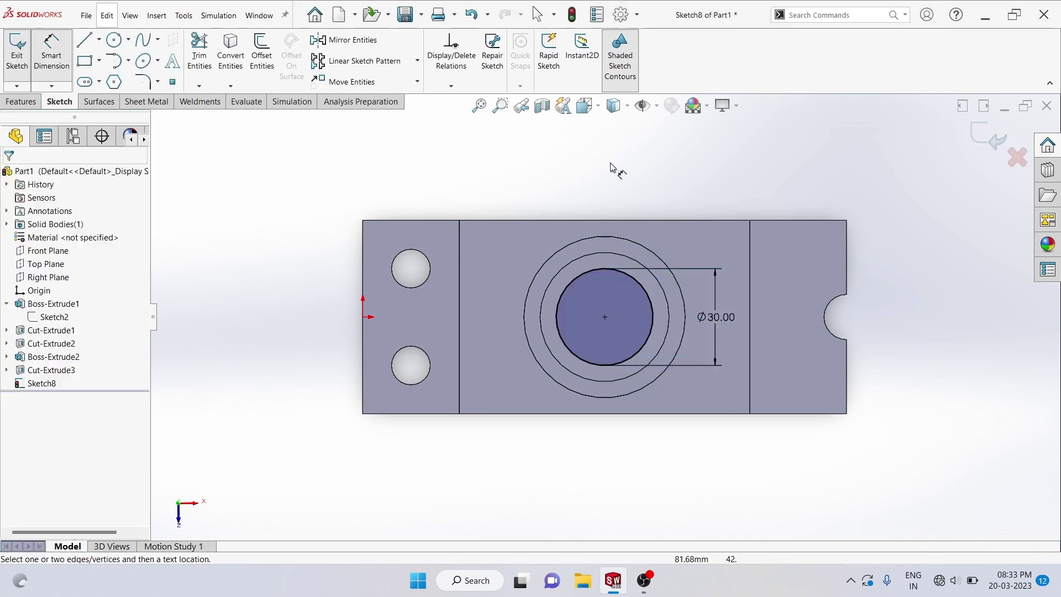
left_click(599, 110)
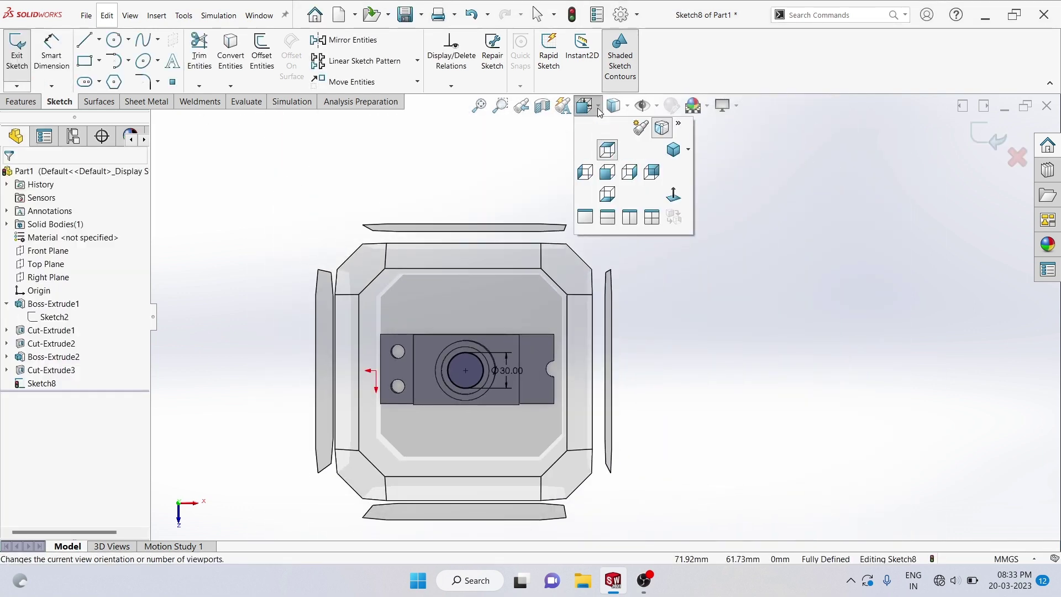
Step: Draw a smaller concentric circle inside the Ø30 circle in Sketch8
left_click(608, 196)
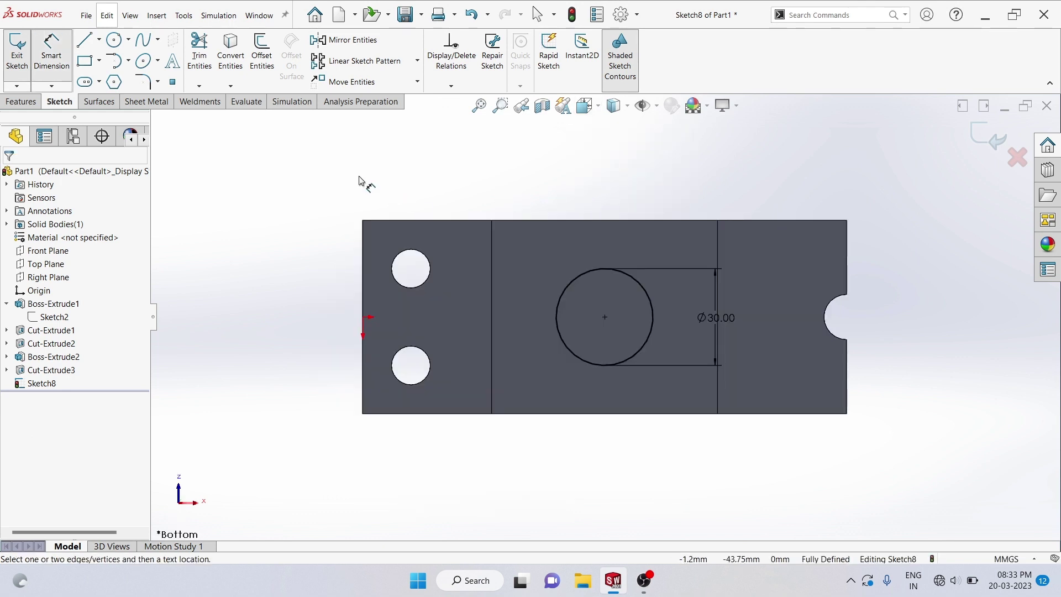
left_click(115, 40)
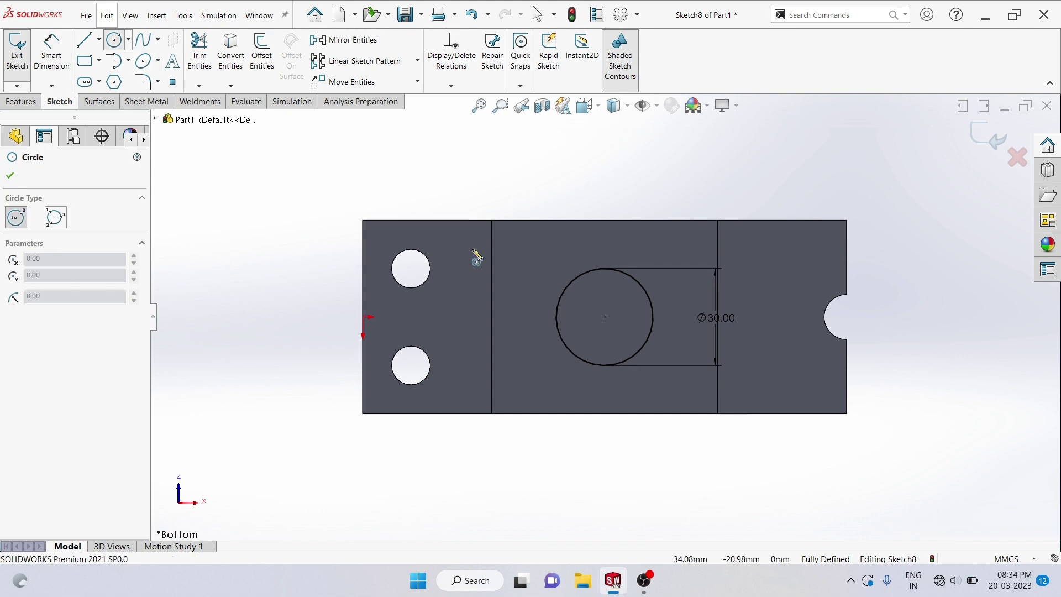
left_click(605, 317)
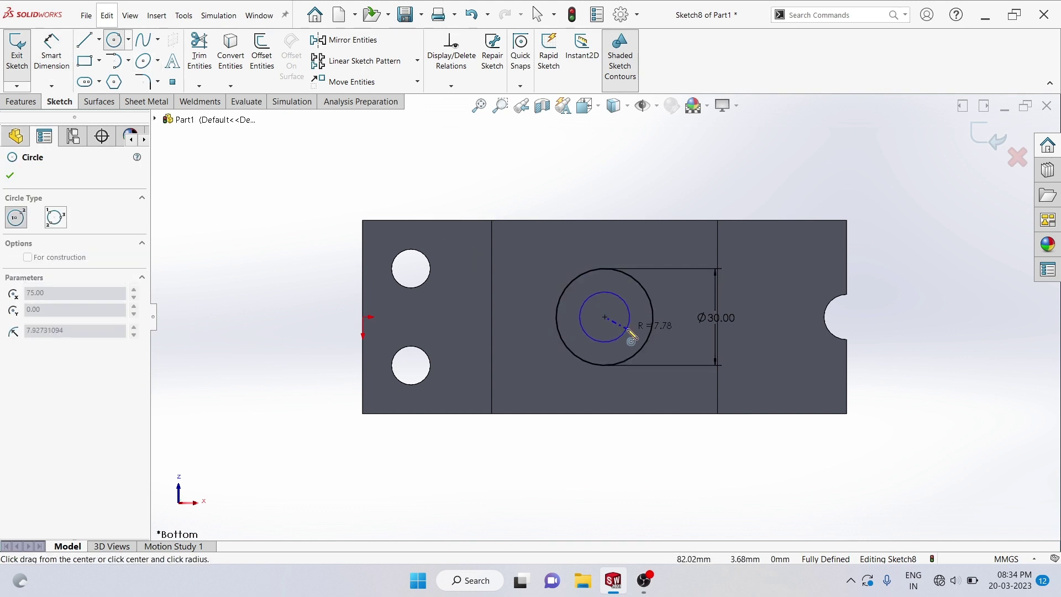
left_click(633, 322)
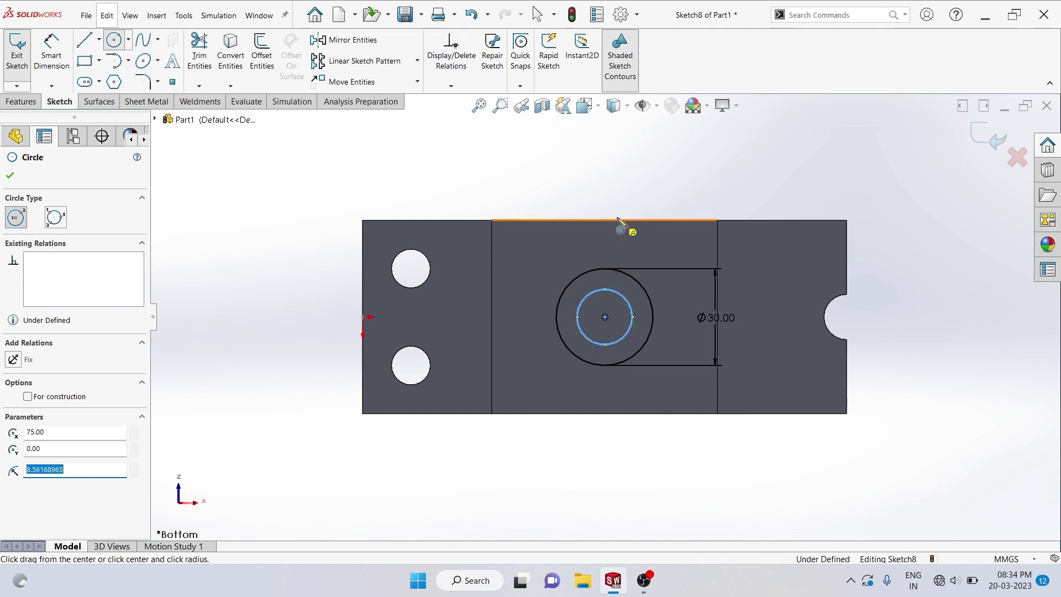
right_click(627, 208)
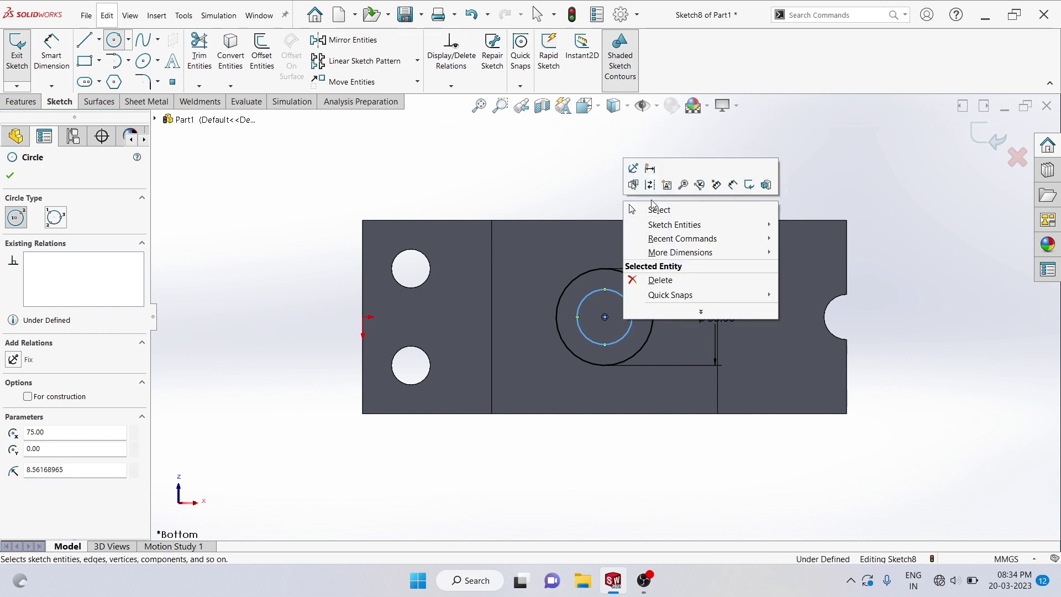
left_click(659, 209)
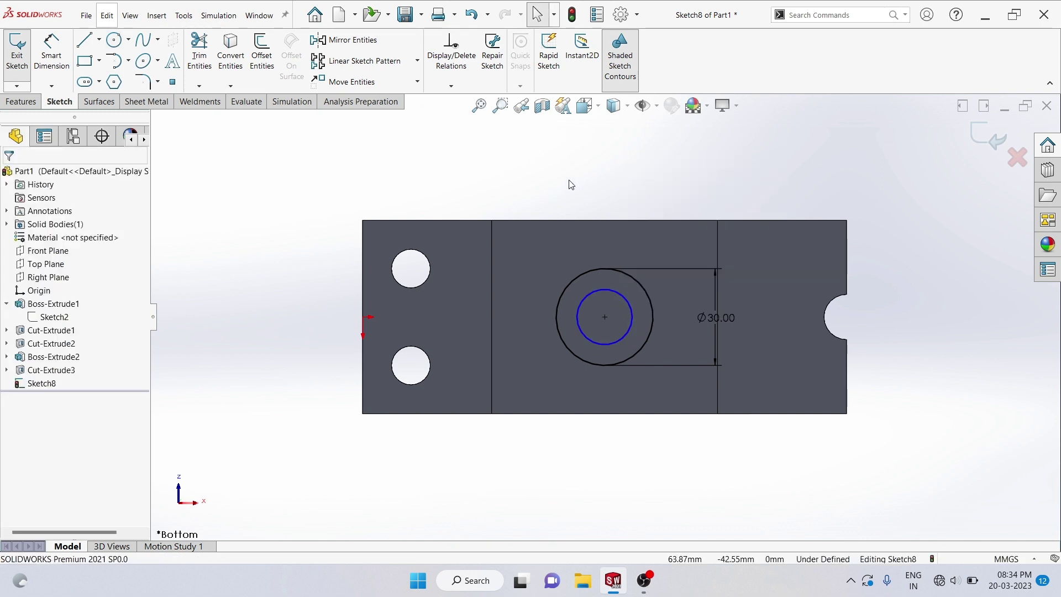
Step: Dimension the inner circle's diameter to 20.00 mm, keeping Sketch8 fully defined
left_click(64, 45)
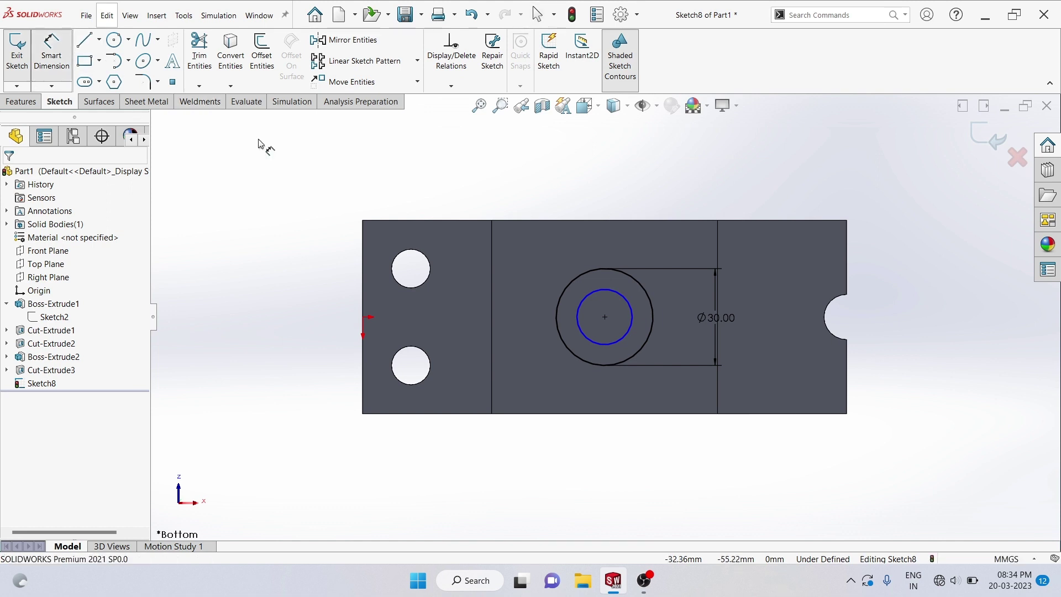
left_click(629, 310)
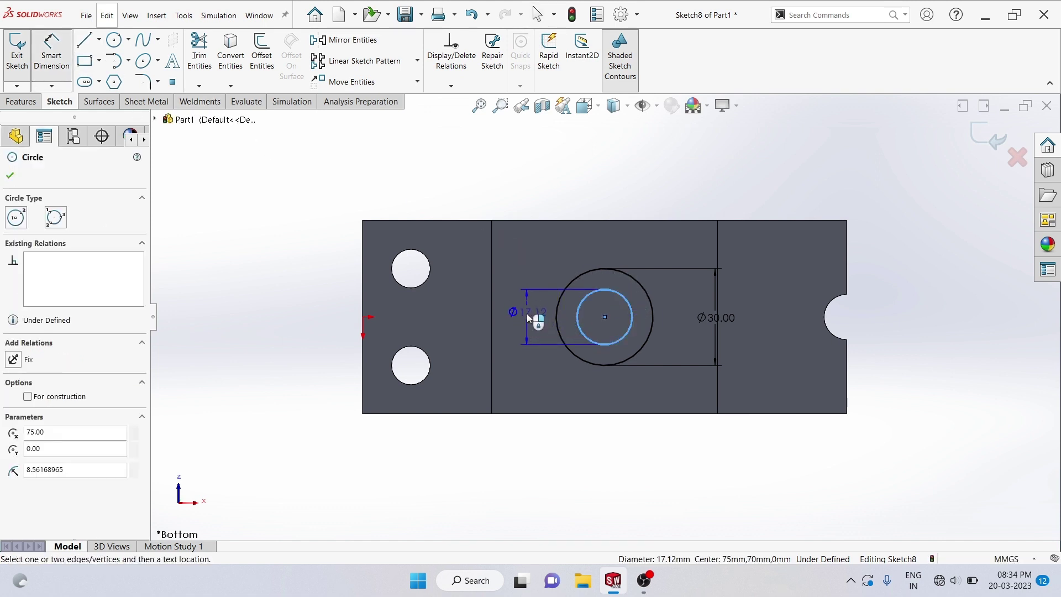
left_click(527, 317)
type("2")
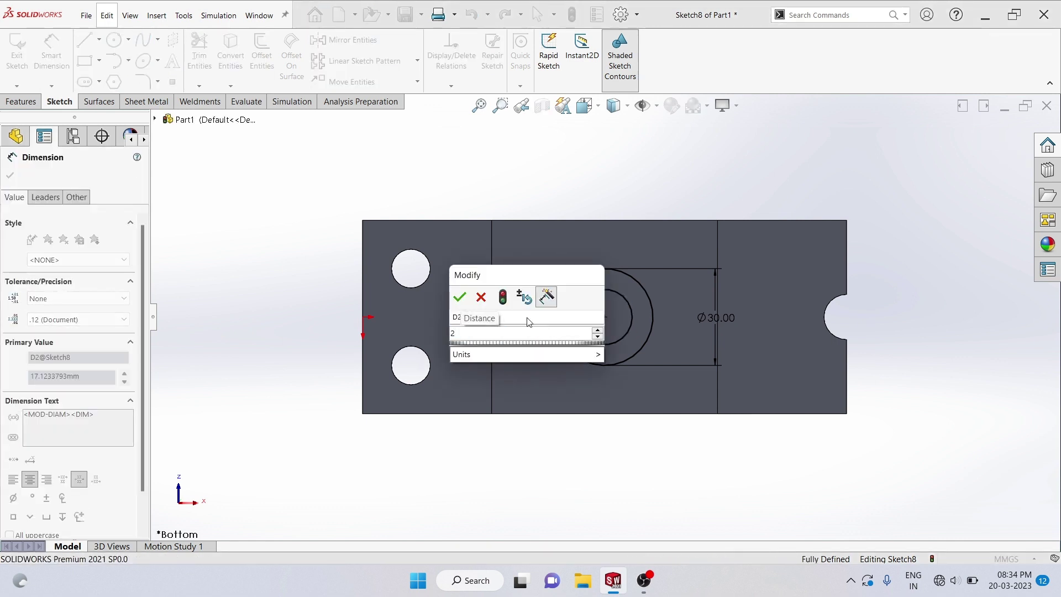
type("0")
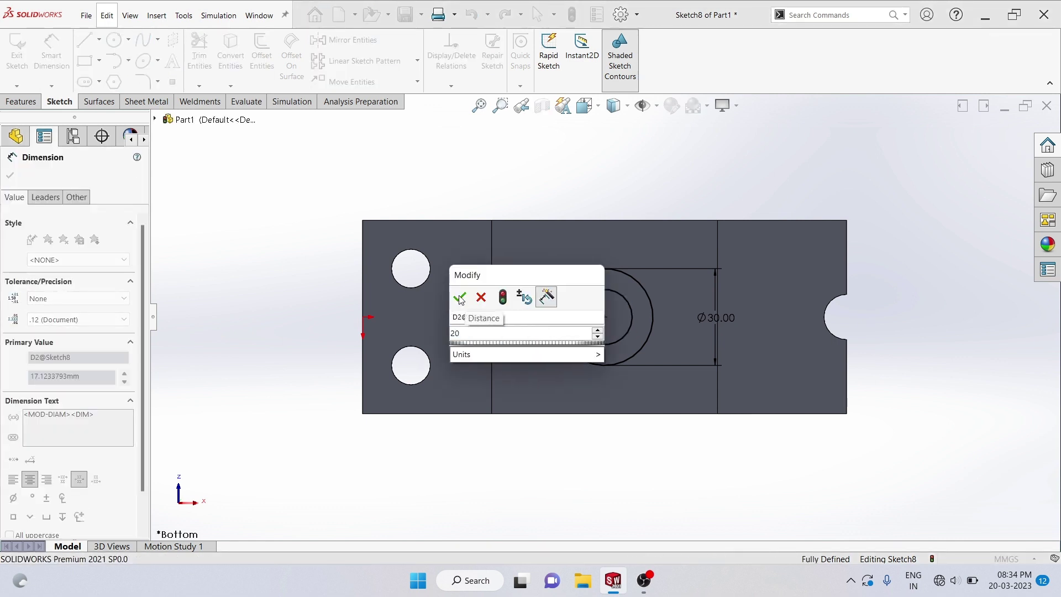
left_click(459, 298)
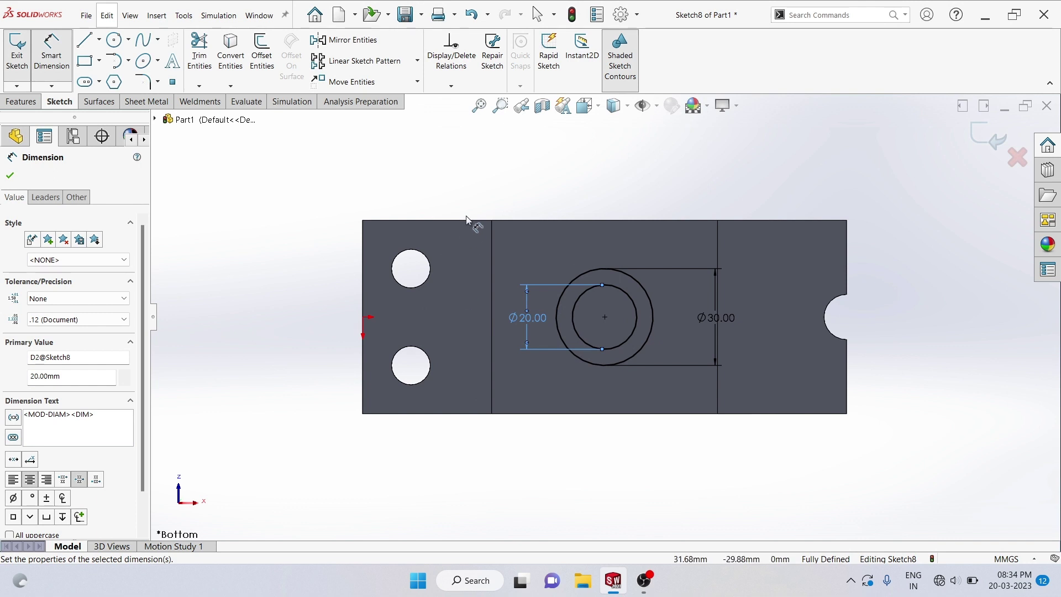
left_click(468, 195)
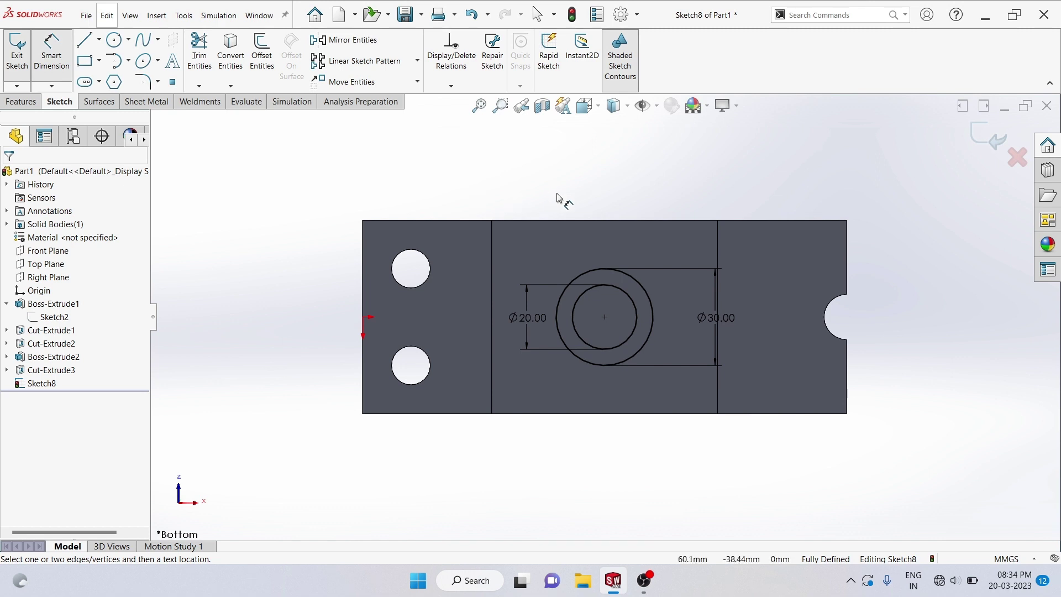
Step: Return to Isometric view showing the Ø20 and Ø30 circles atop the boss
left_click(595, 110)
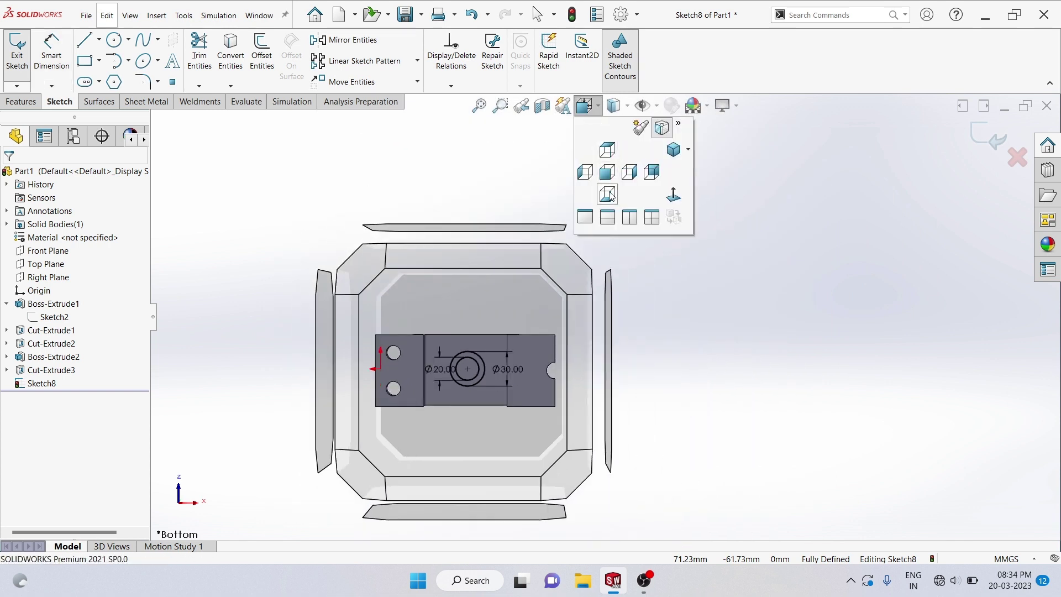
left_click(675, 153)
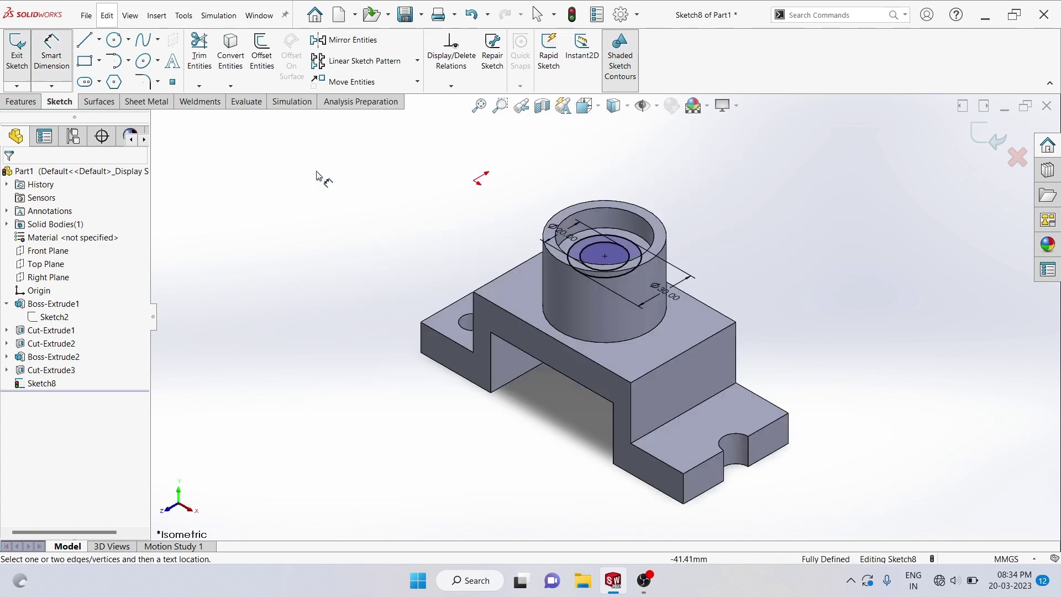
left_click(15, 104)
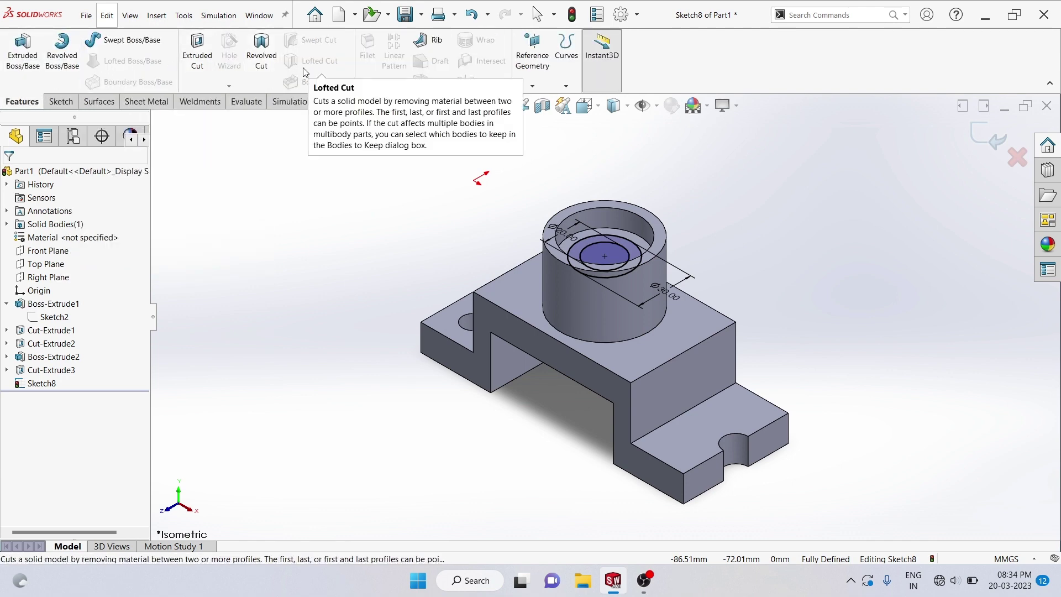
Step: Create Cut-Loft5, a lofted cut from Sketch10 to Sketch8 boring through the boss
left_click(984, 143)
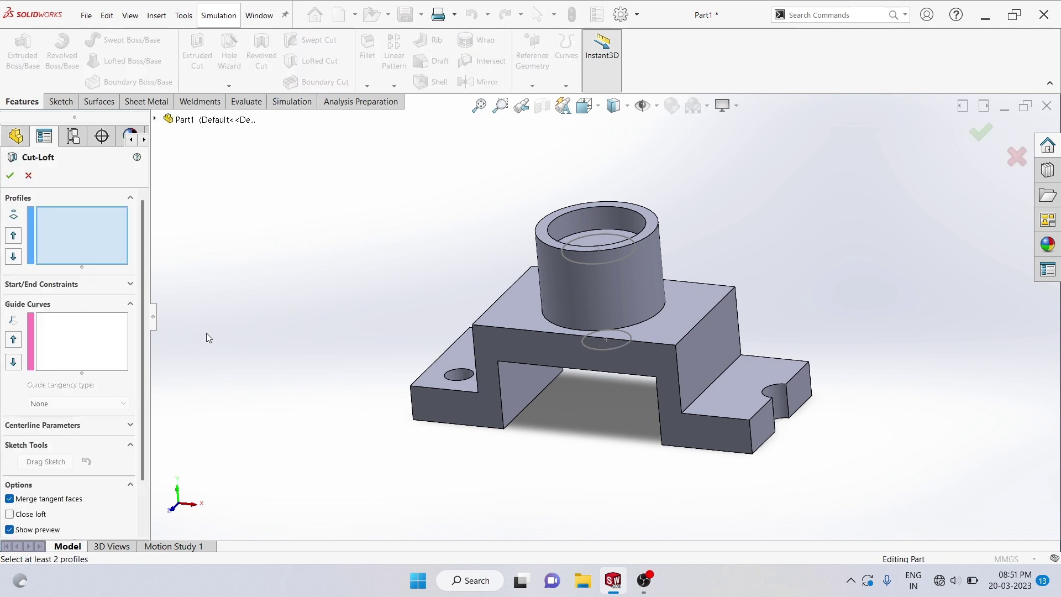
left_click(94, 253)
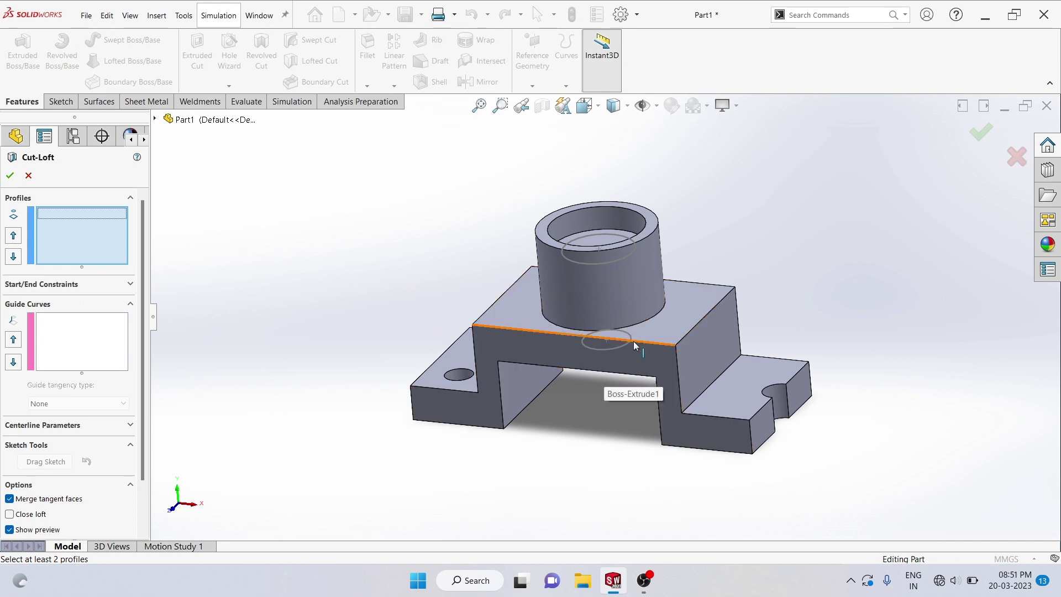
left_click(618, 347)
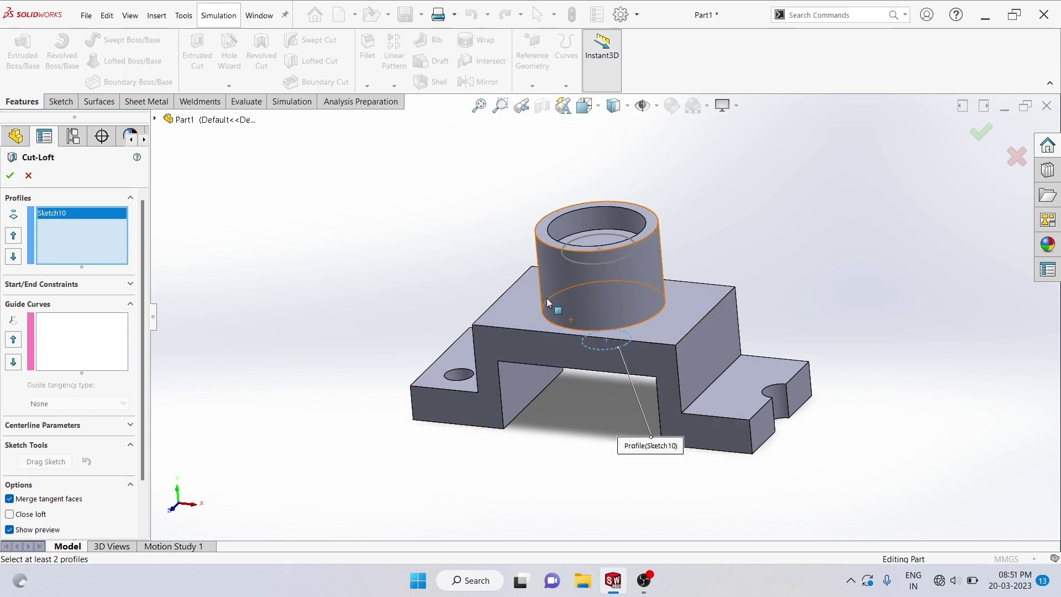
left_click(566, 259)
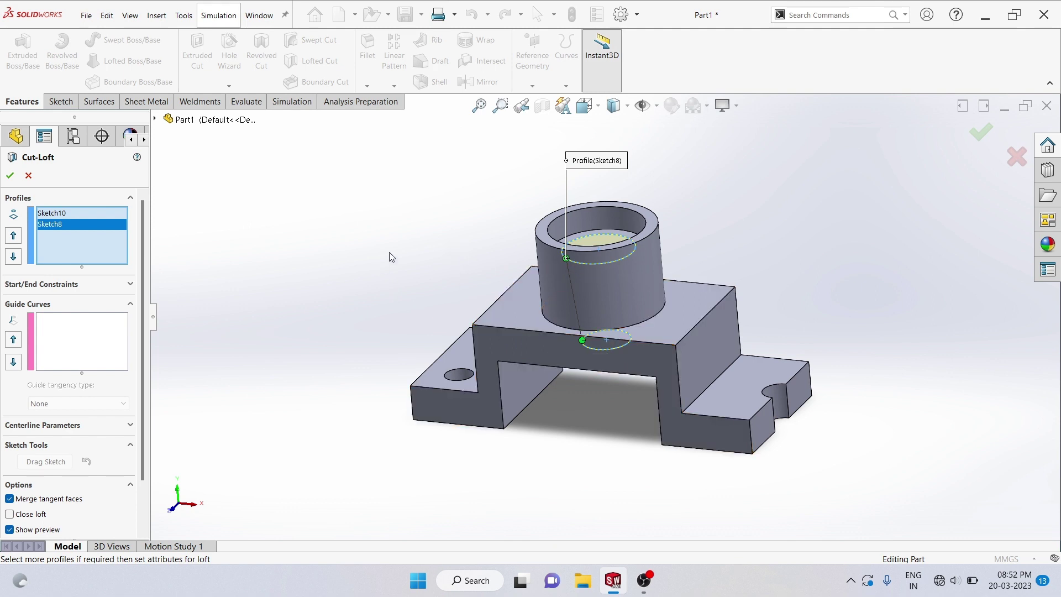
left_click(10, 175)
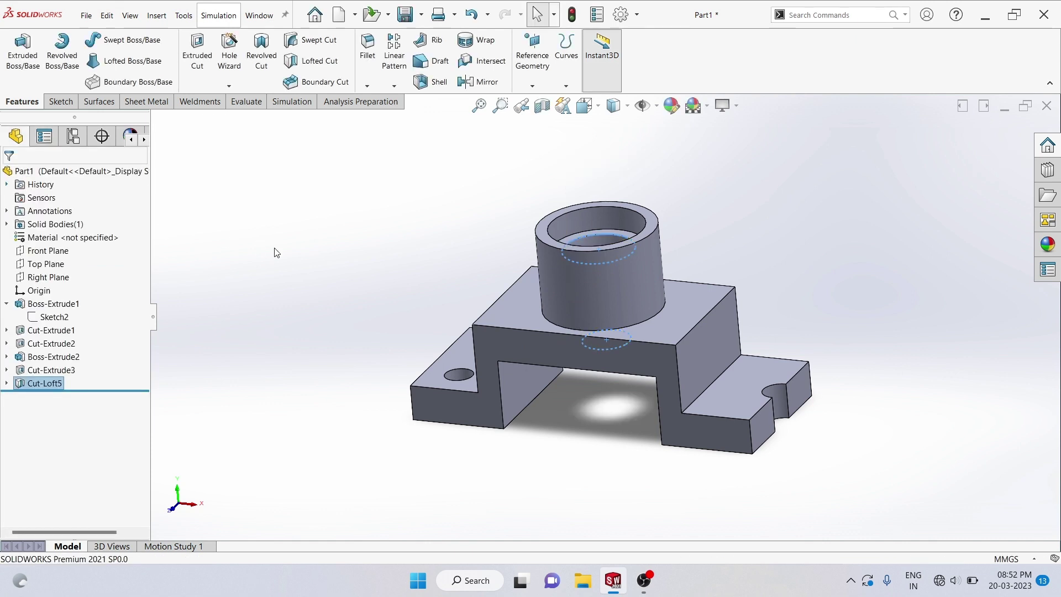
Step: Orbit the bracket to view it from above and toggle off RealView Graphics
right_click(511, 197)
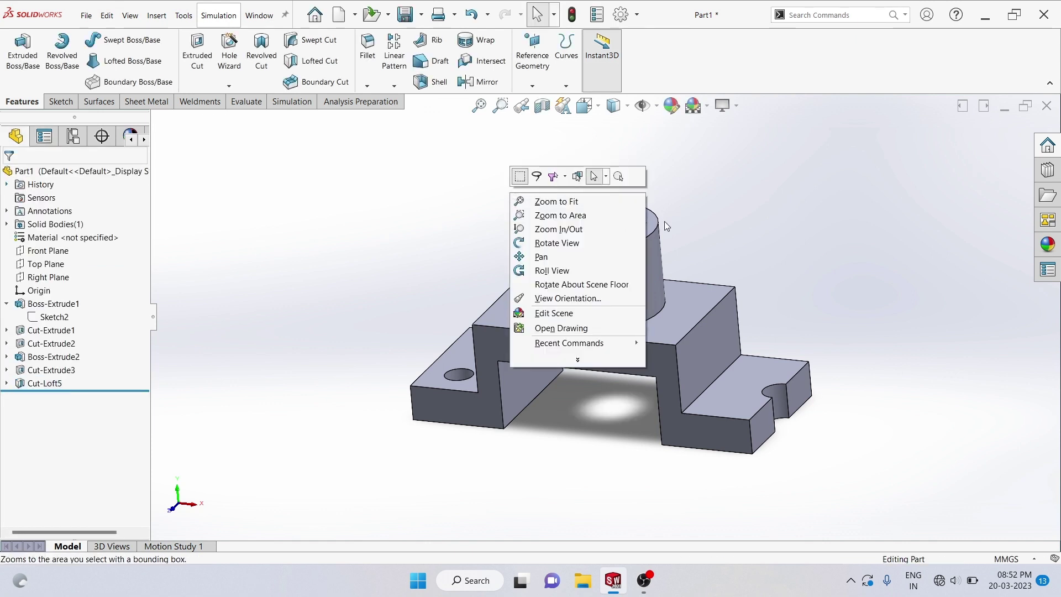
left_click(601, 249)
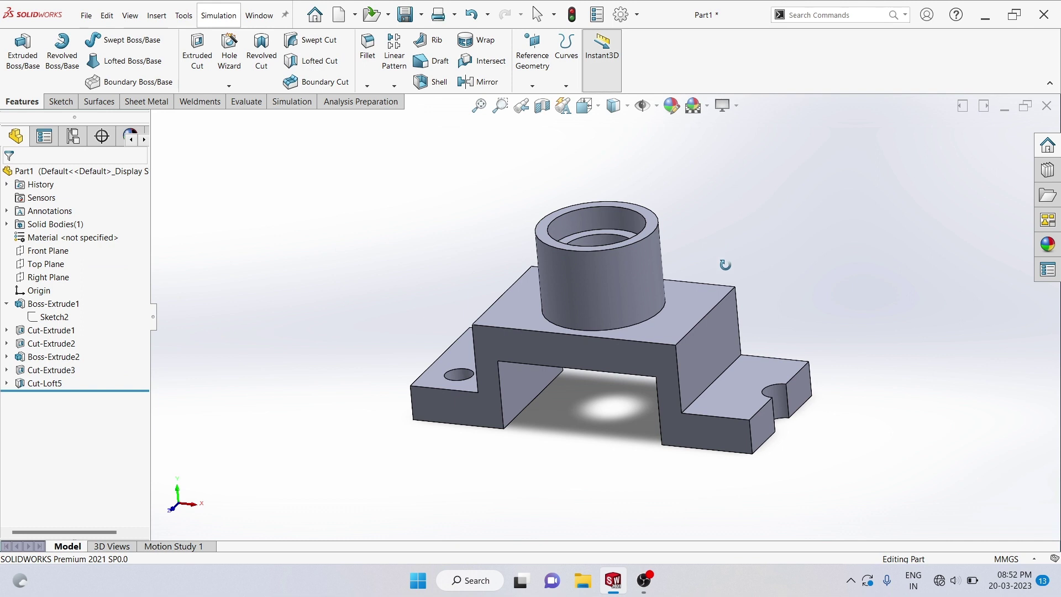
mouse_move(725, 264)
left_mouse_down()
mouse_move(713, 403)
mouse_move(719, 231)
left_mouse_up()
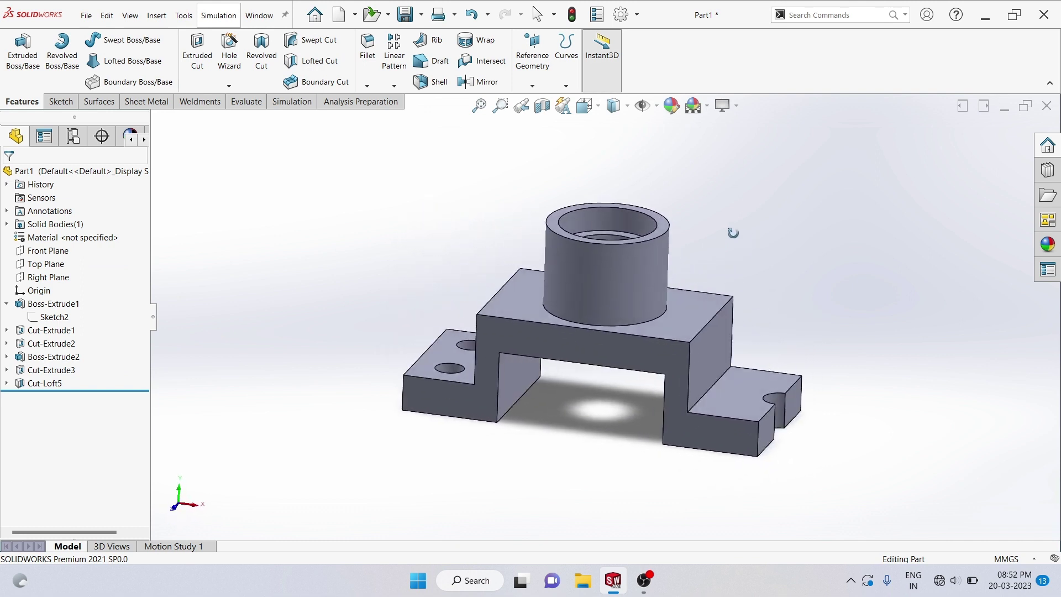
left_click(736, 108)
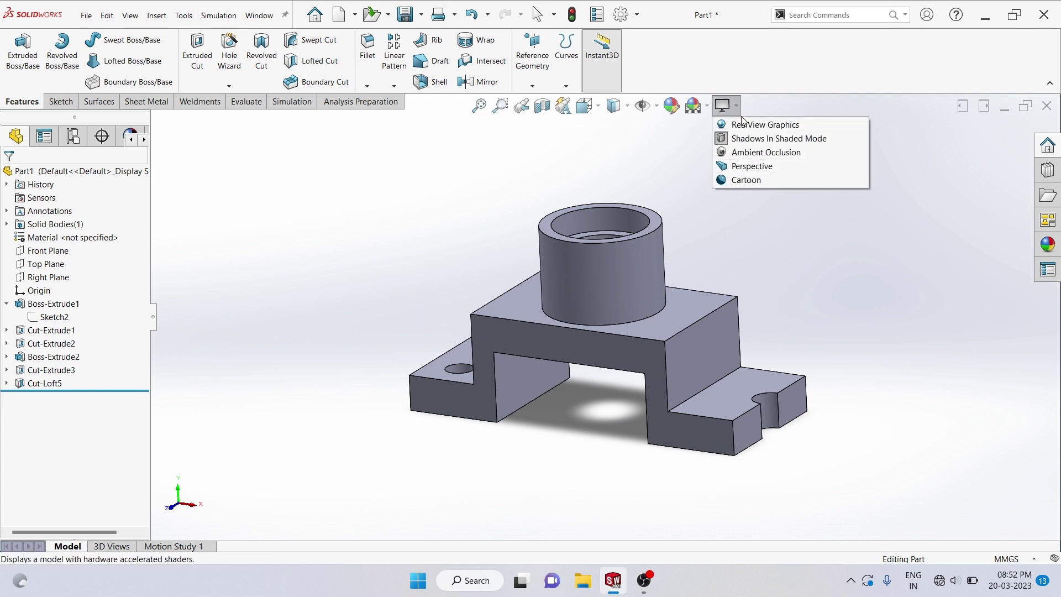
left_click(743, 126)
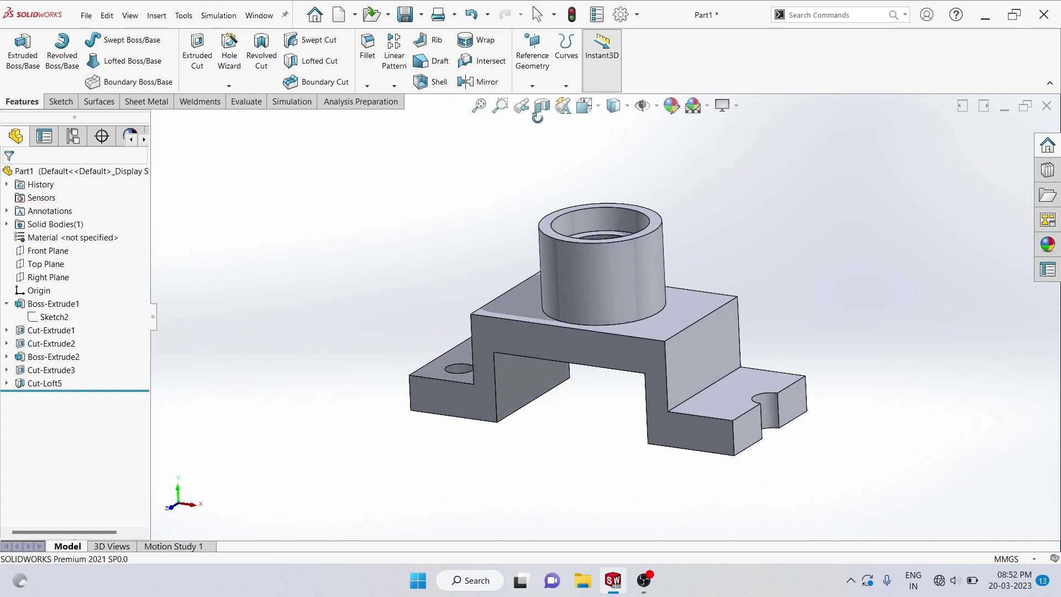
Step: Apply a Front Plane section view through the boss and orbit to face the tapered bore
left_click(542, 110)
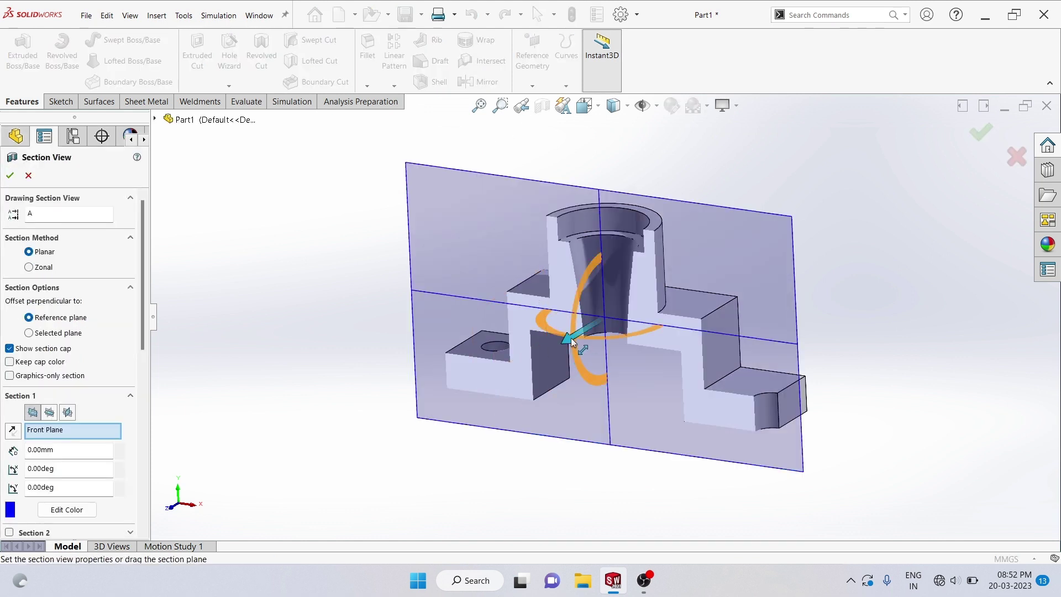
mouse_move(571, 337)
left_mouse_down()
mouse_move(584, 330)
mouse_move(576, 343)
left_mouse_up()
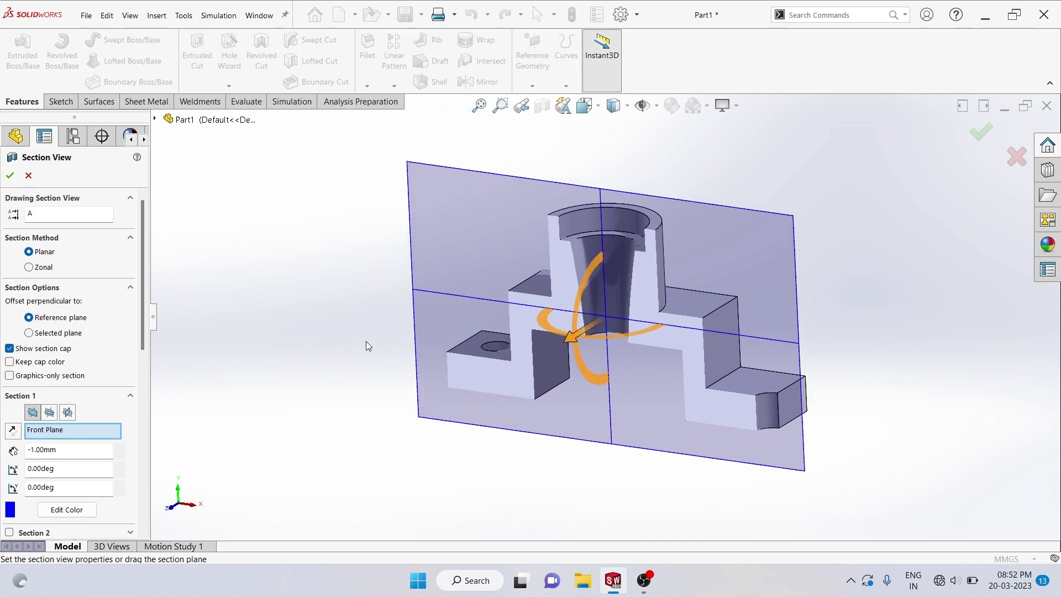
left_click(10, 174)
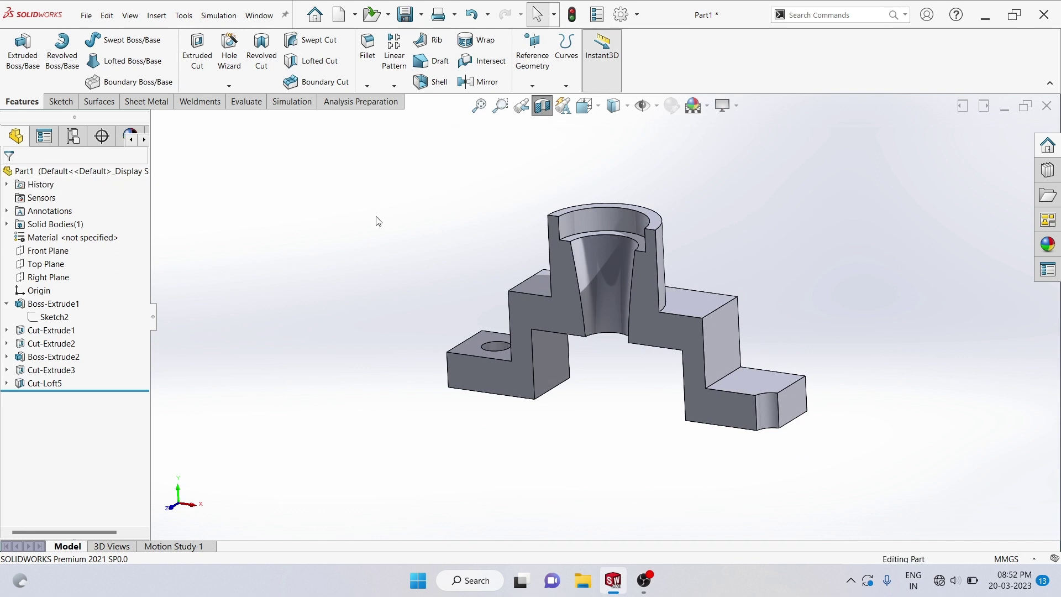
right_click(378, 221)
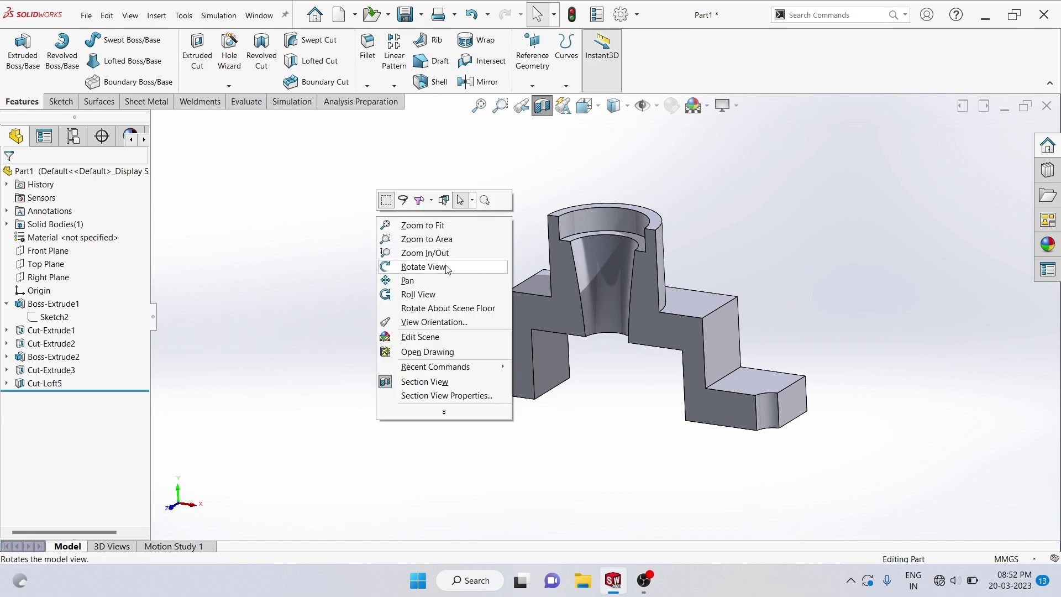
left_click(423, 266)
mouse_move(509, 260)
left_mouse_down()
mouse_move(535, 154)
mouse_move(543, 230)
mouse_move(529, 252)
left_mouse_up()
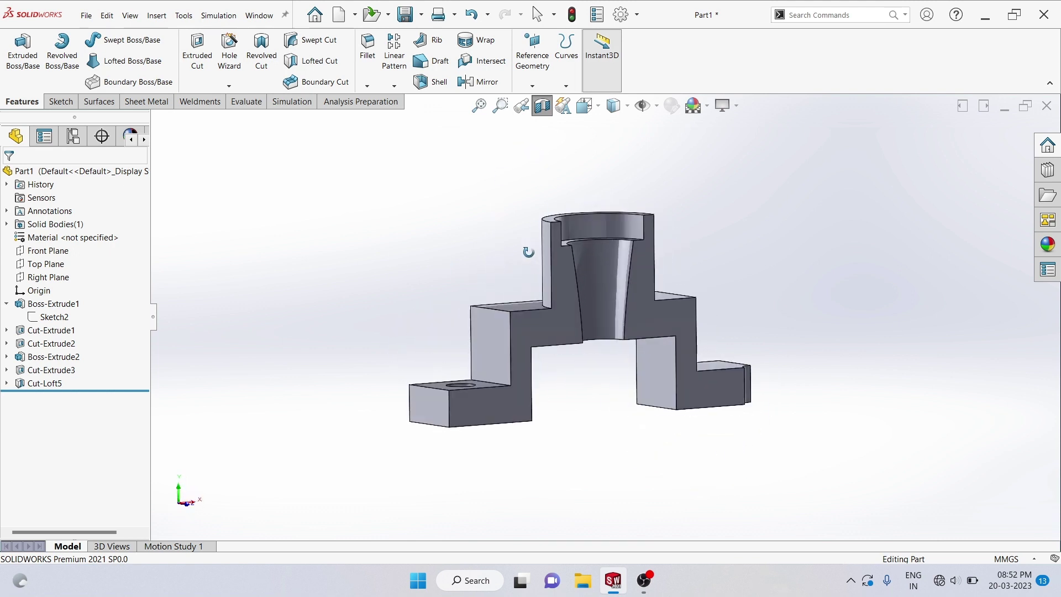
right_click(499, 228)
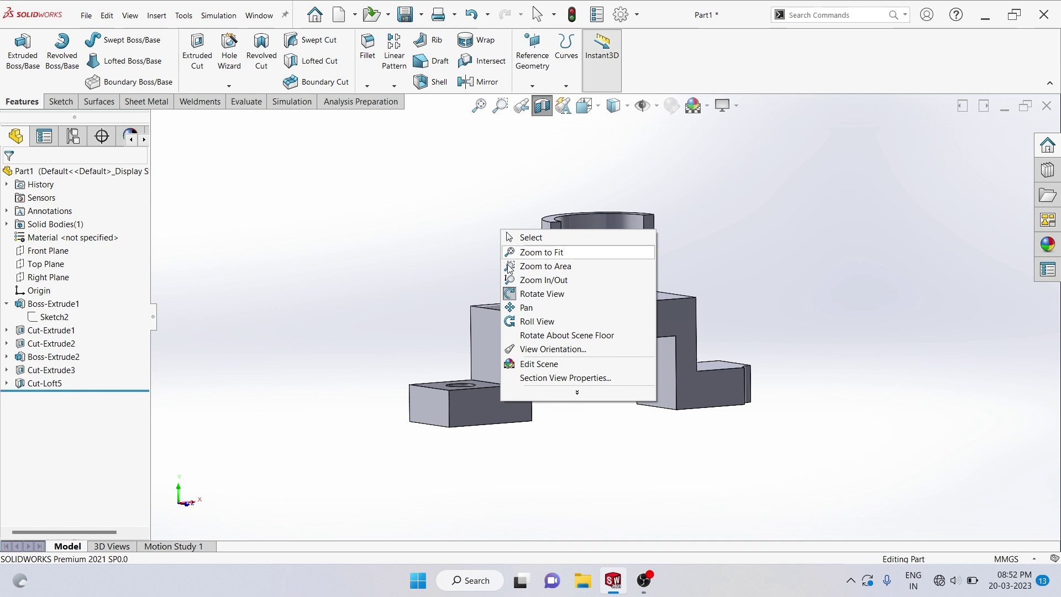
left_click(566, 295)
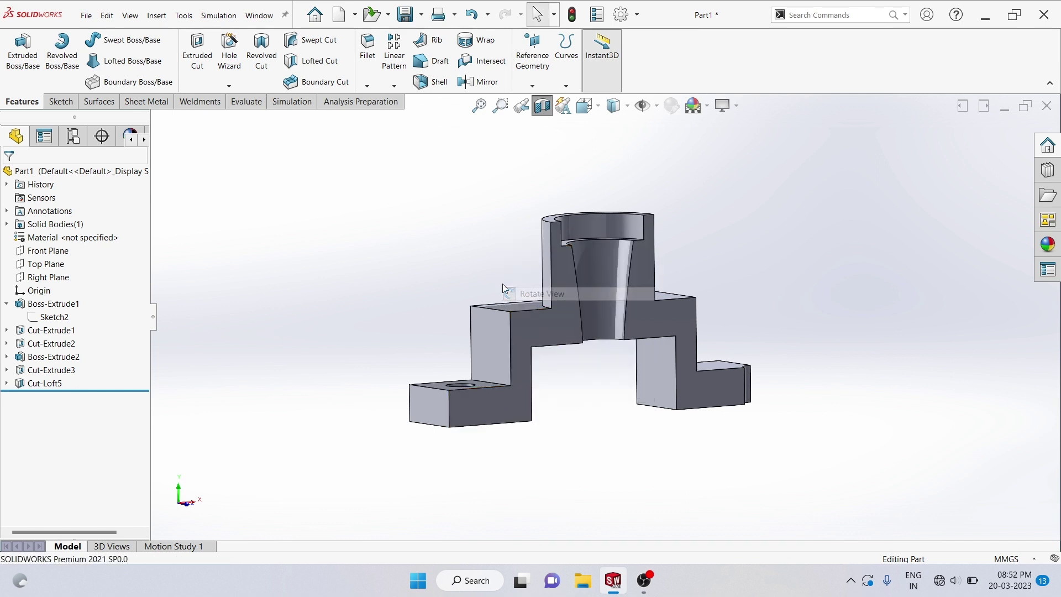
Step: Turn off the section cutaway and orbit the full bracket to an angled view
left_click(545, 107)
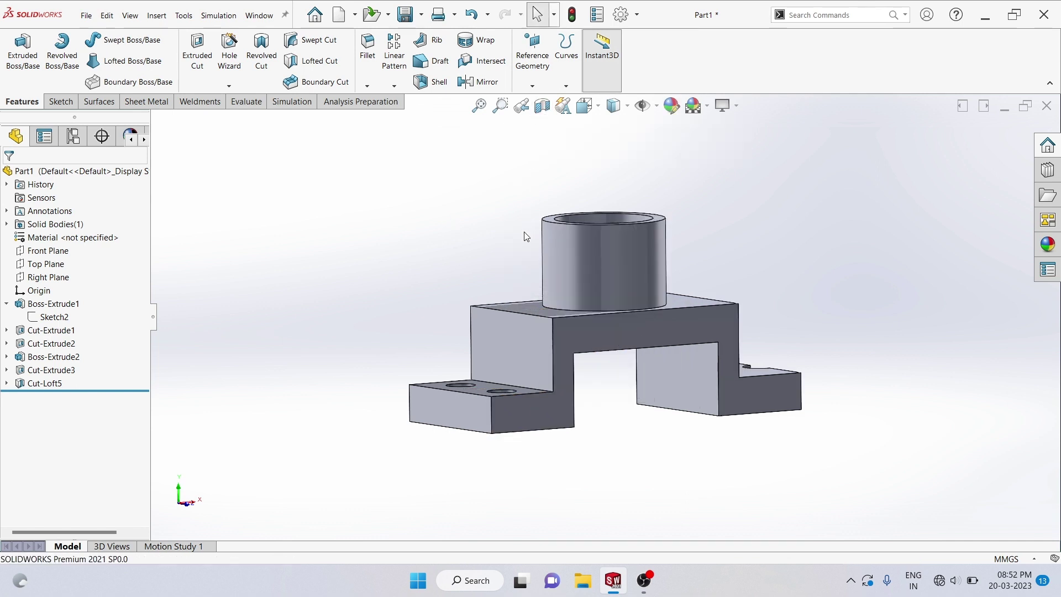
right_click(746, 228)
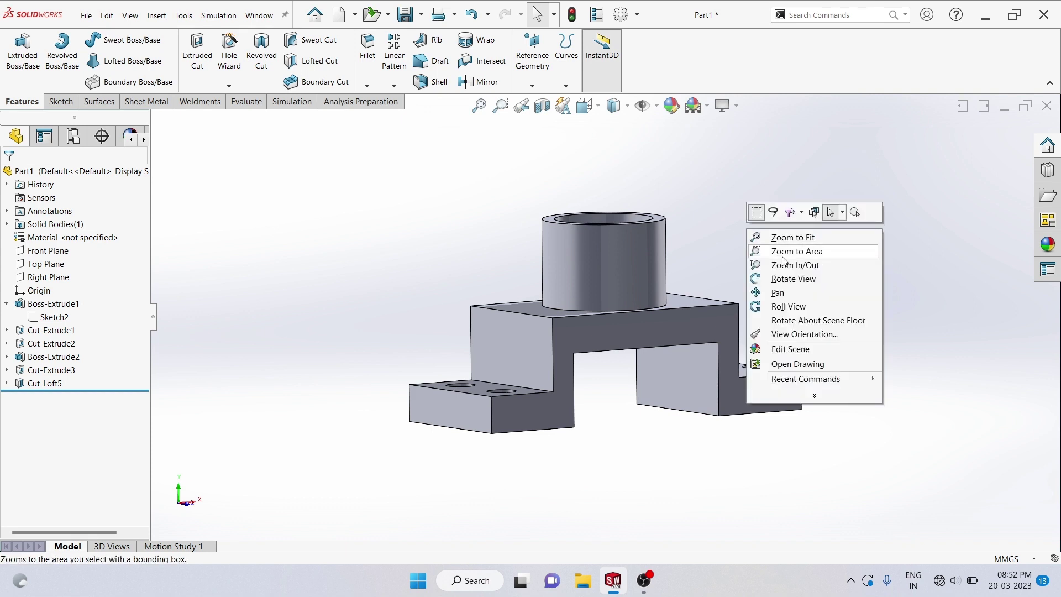
left_click(802, 280)
mouse_move(800, 273)
left_mouse_down()
mouse_move(782, 307)
mouse_move(736, 227)
mouse_move(703, 280)
mouse_move(739, 326)
mouse_move(805, 298)
mouse_move(760, 225)
mouse_move(741, 265)
mouse_move(772, 211)
mouse_move(772, 253)
mouse_move(731, 277)
left_mouse_up()
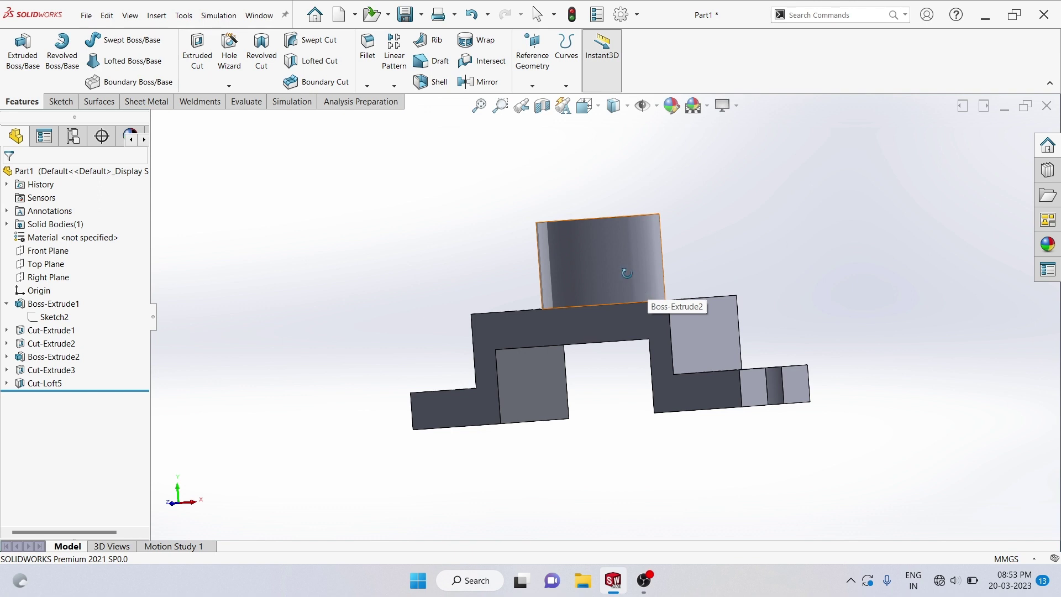
left_click_drag(626, 273, 676, 304)
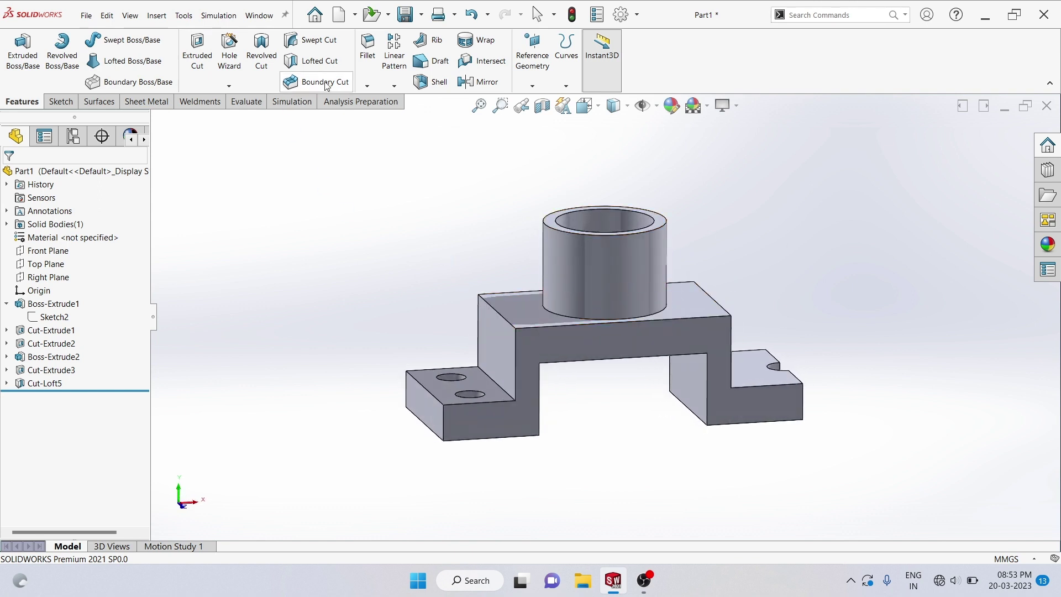
right_click(265, 193)
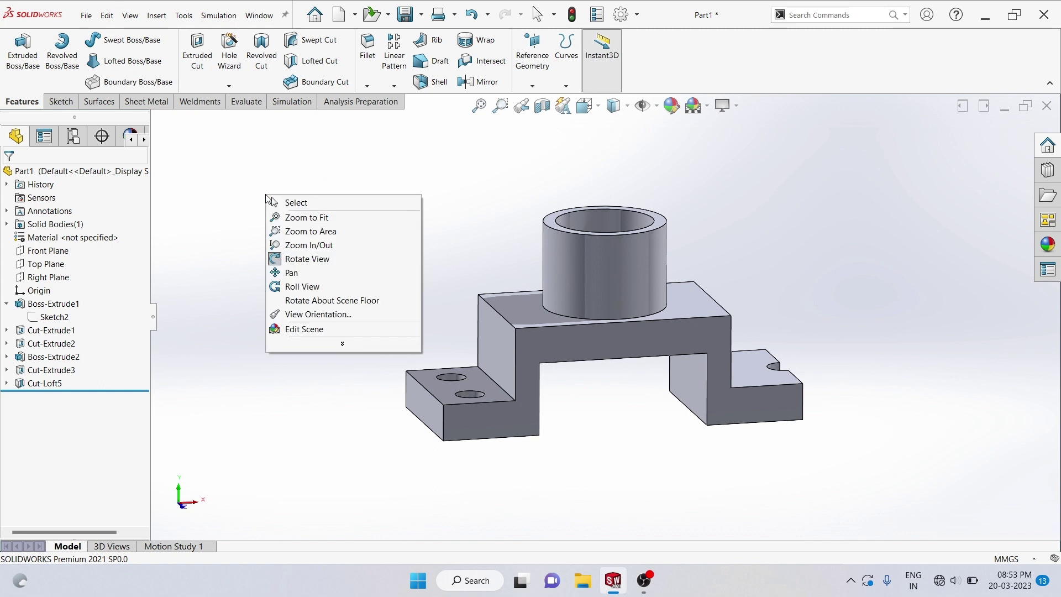
left_click(313, 262)
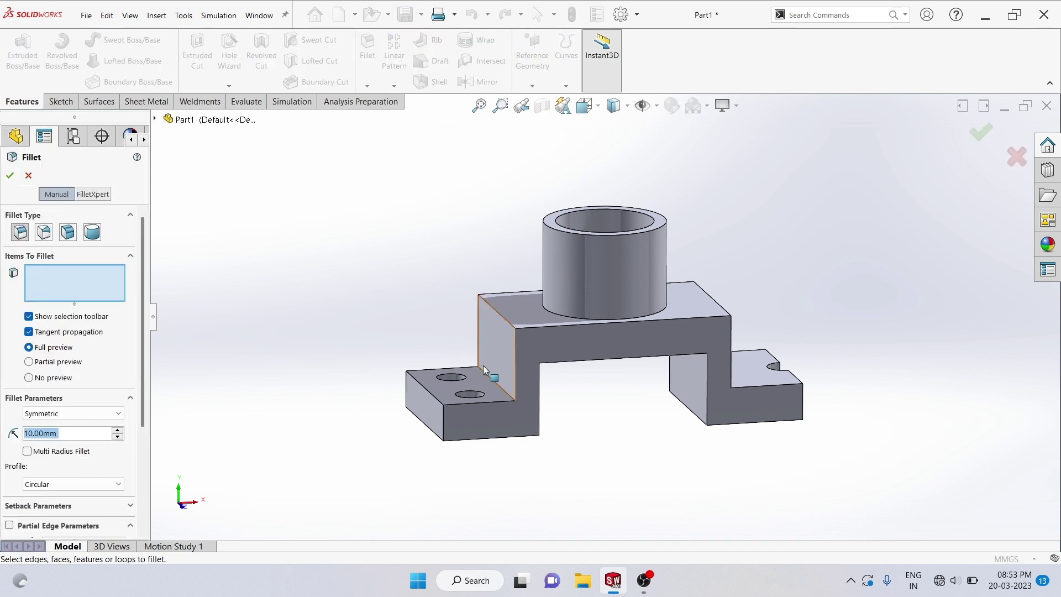
Step: Select the left step edge and set the fillet radius to 2 mm
left_click(498, 383)
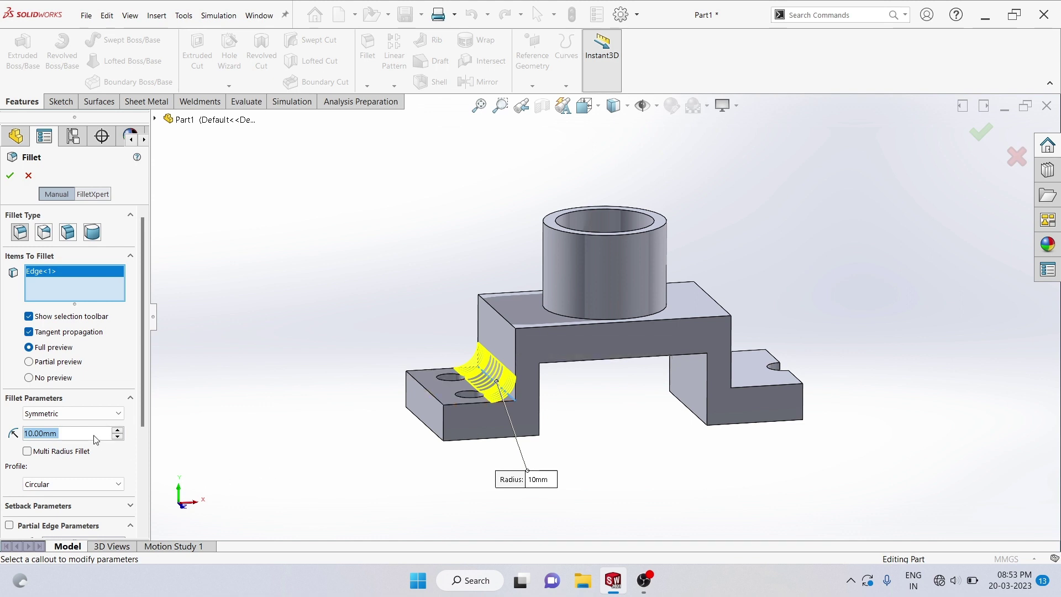
type("2")
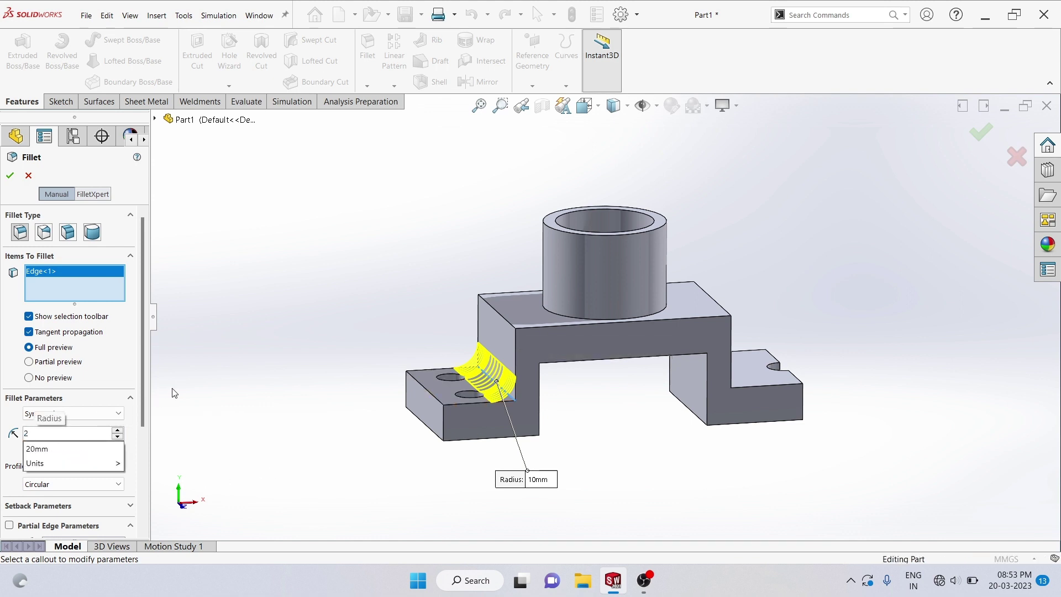
key("Return")
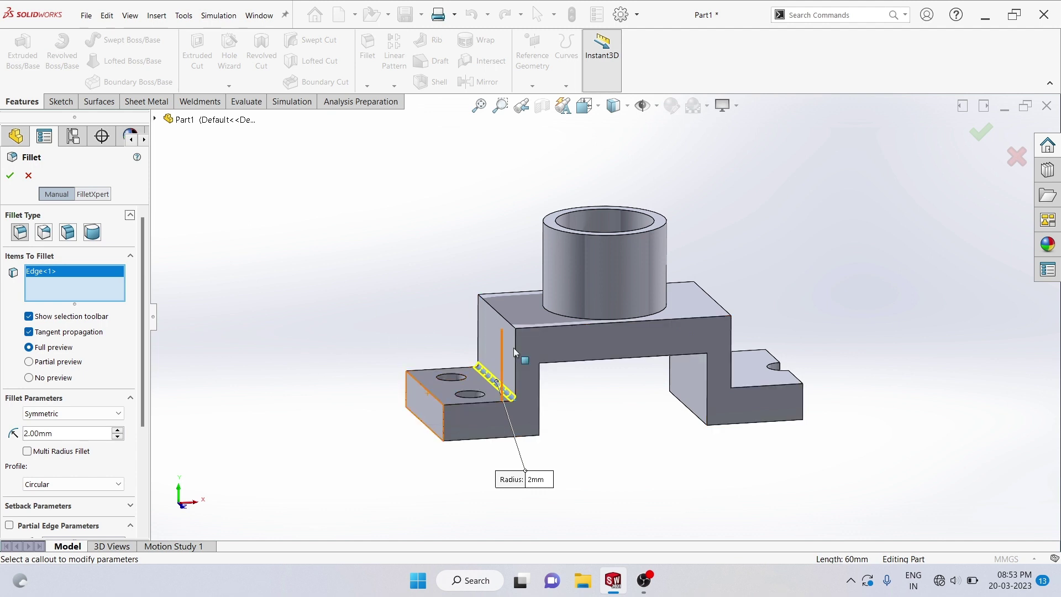
right_click(794, 285)
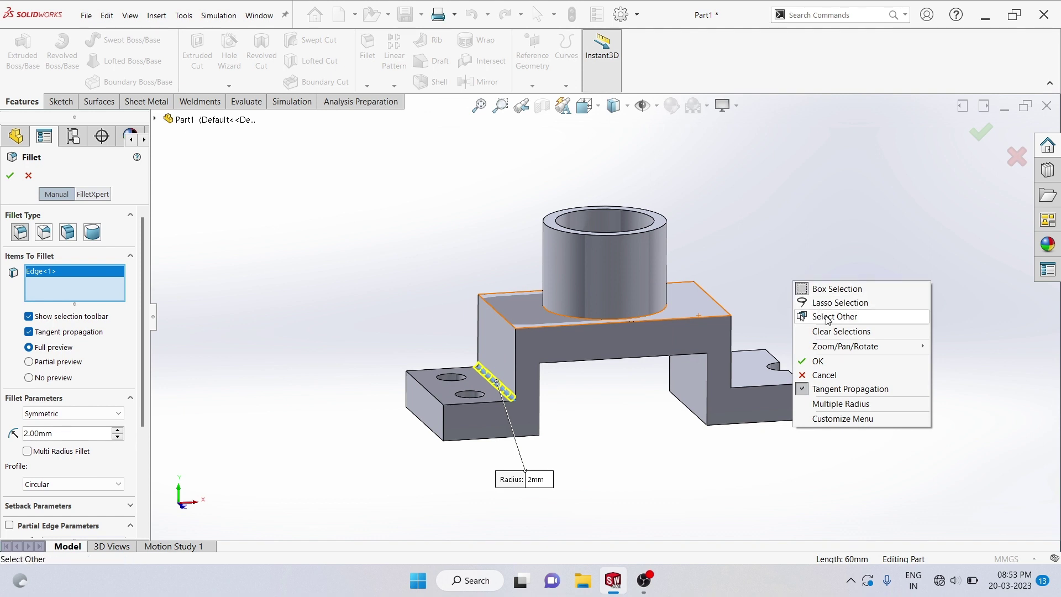
mouse_move(845, 346)
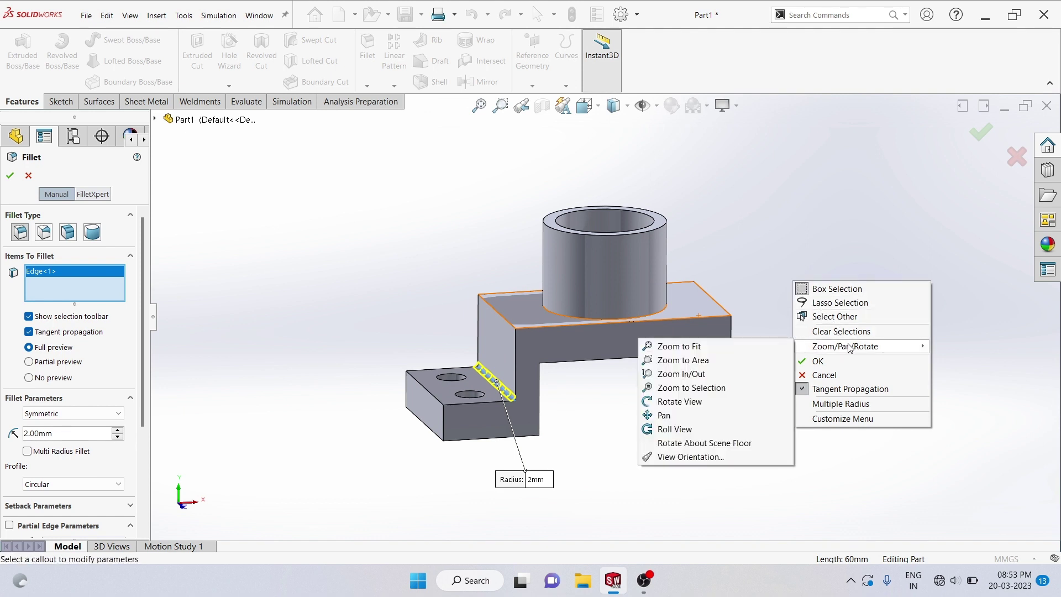
Step: Orbit the bracket and add the lower and top front-face edges to the fillet
left_click(697, 403)
mouse_move(696, 406)
left_mouse_down()
mouse_move(639, 367)
mouse_move(603, 394)
mouse_move(749, 338)
left_mouse_up()
right_click(816, 296)
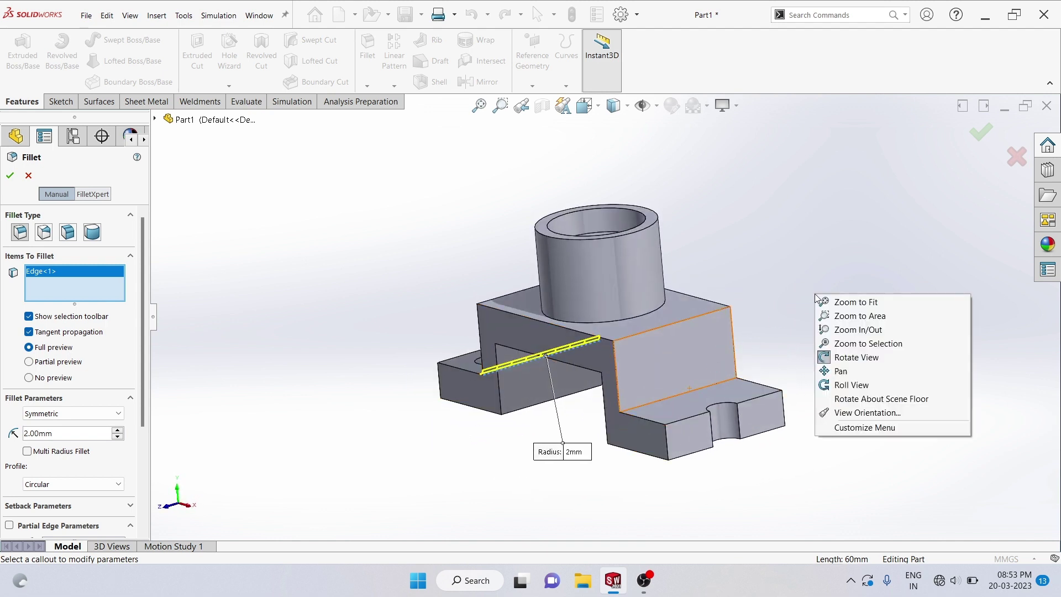
left_click(854, 357)
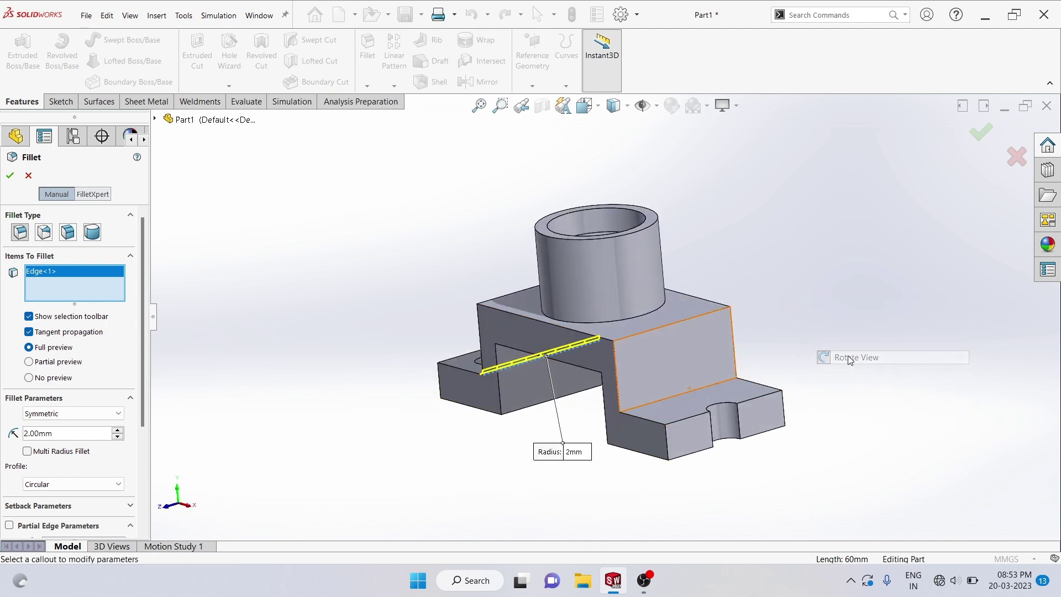
left_click(709, 385)
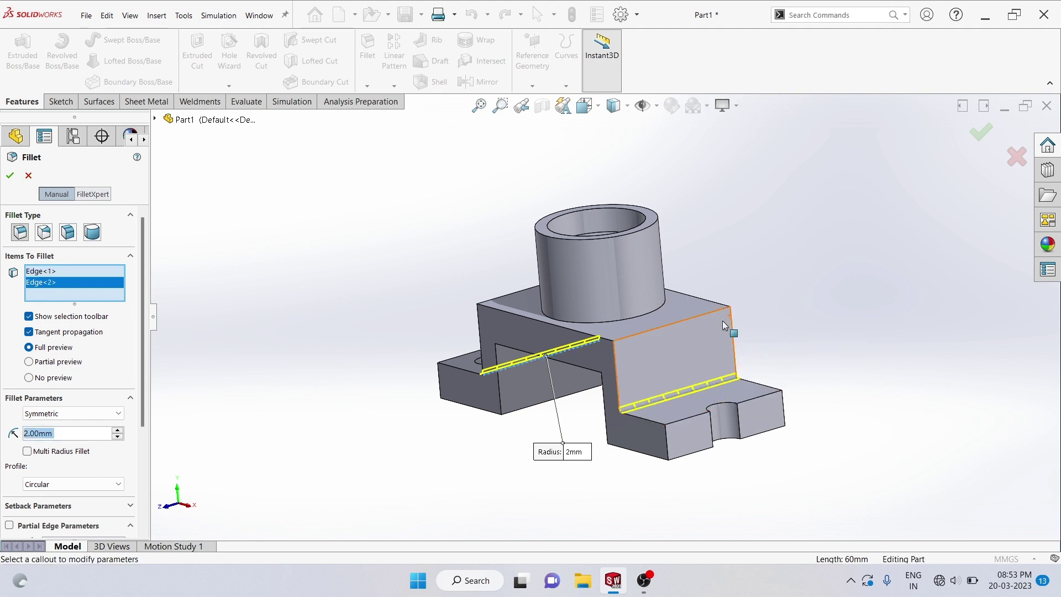
left_click(693, 319)
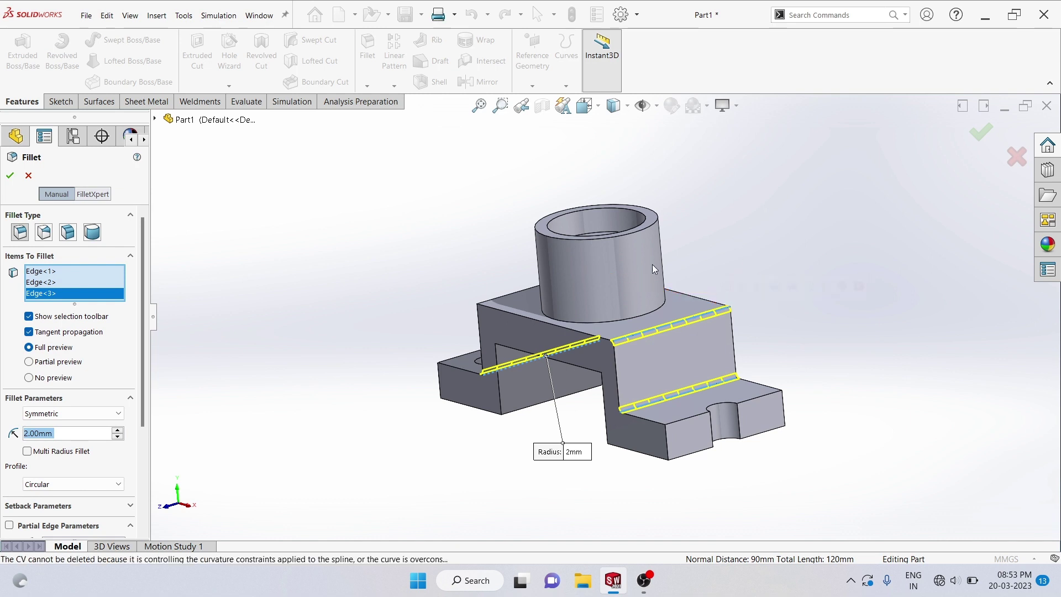
Step: Add the edge beside the boss, the notch edge and three end-face edges, then apply Fillet1
left_click(503, 299)
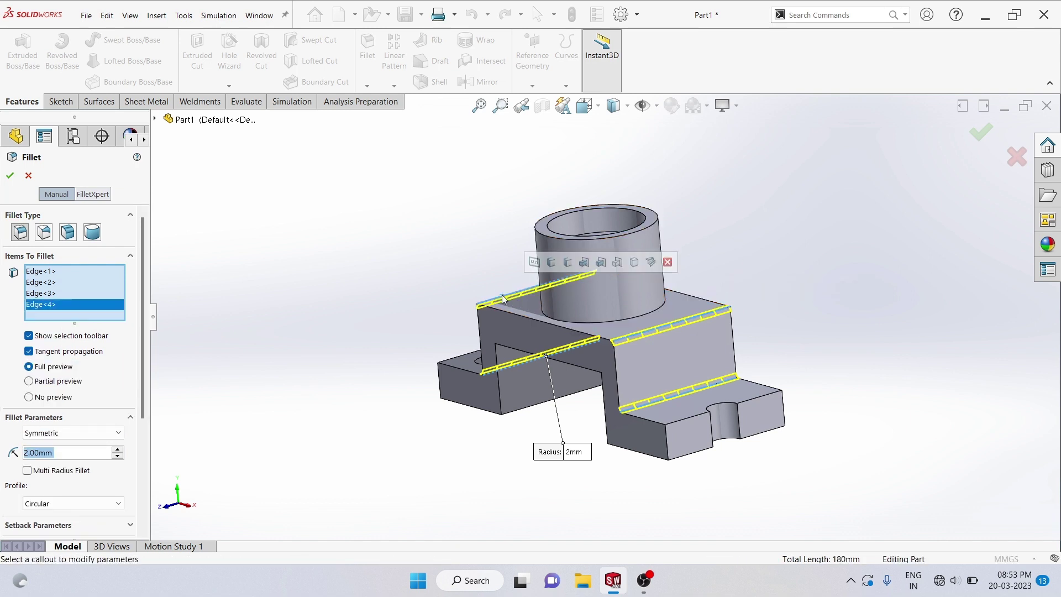
left_click(688, 423)
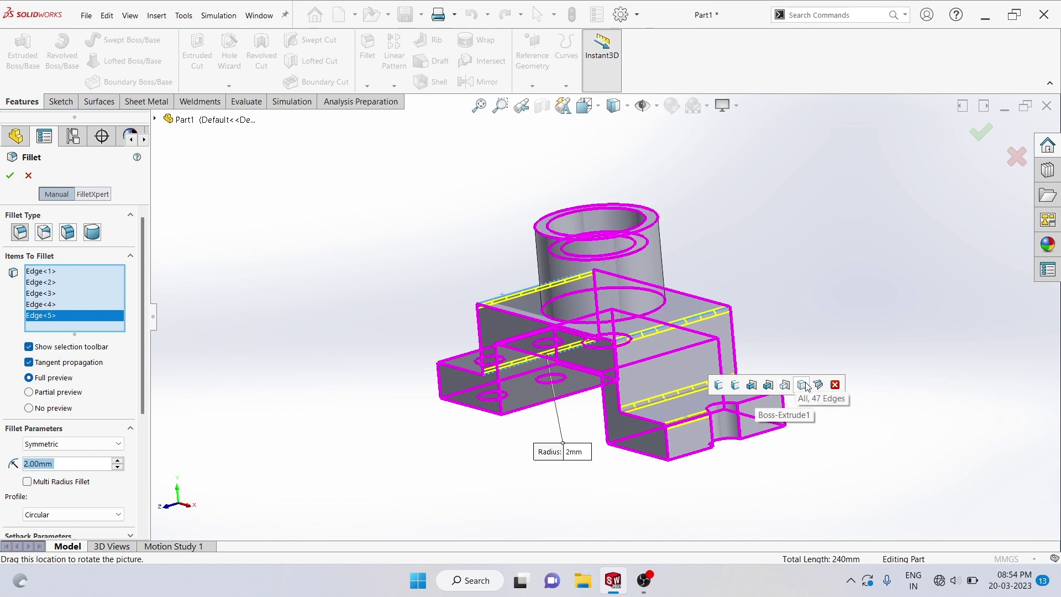
left_click(733, 385)
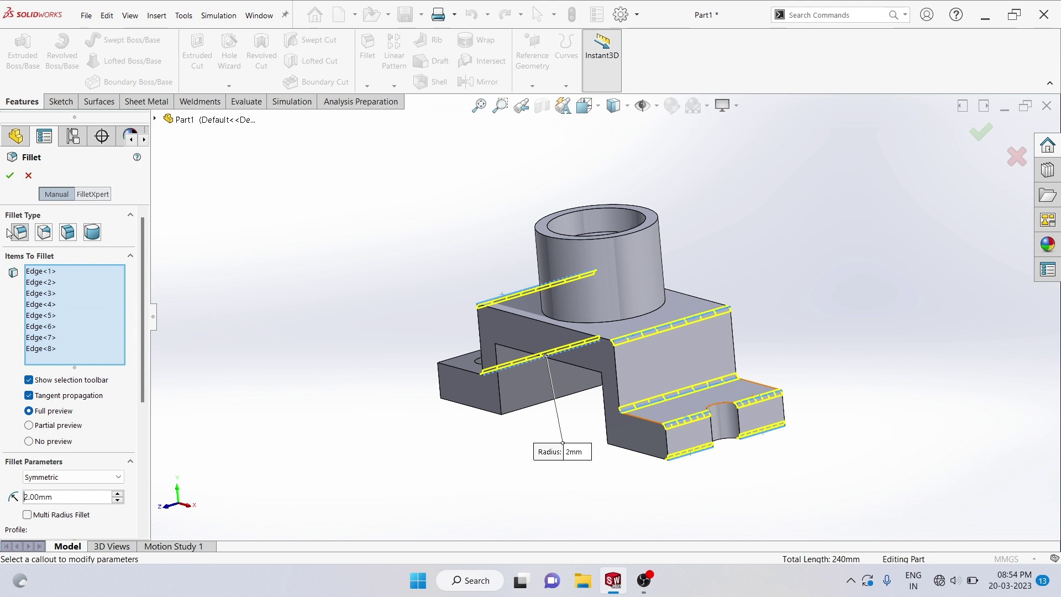
left_click(9, 177)
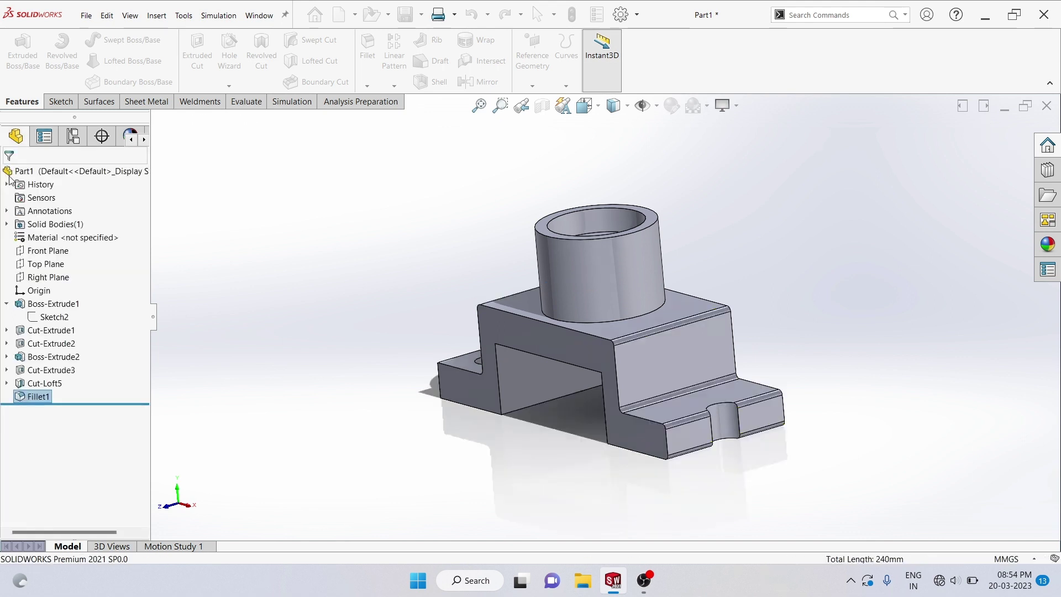
Step: Orbit to inspect the finished filleted bracket, then snap it to the Isometric view
left_click(243, 223)
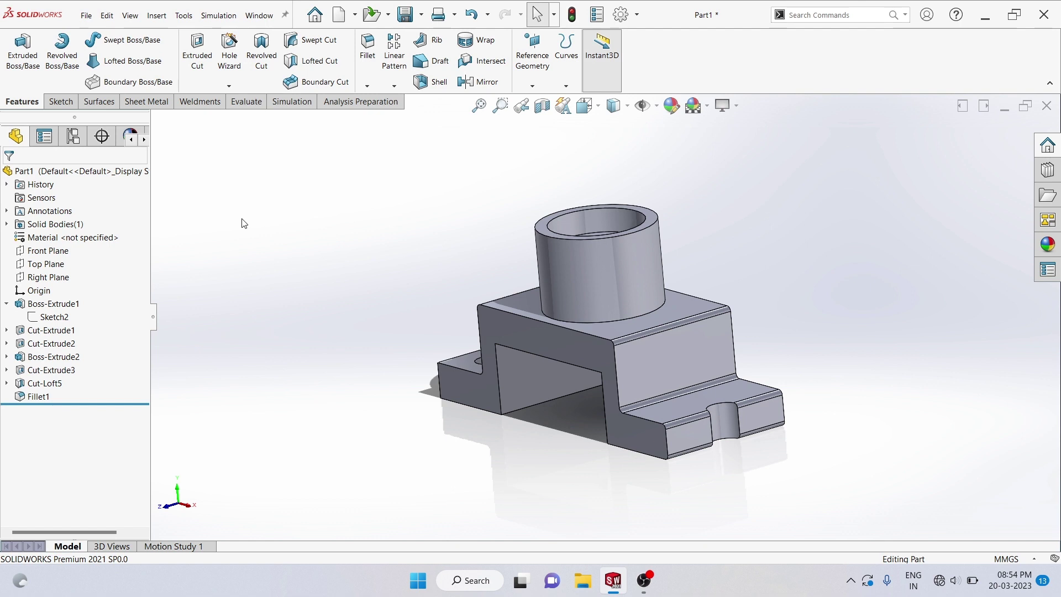
right_click(349, 217)
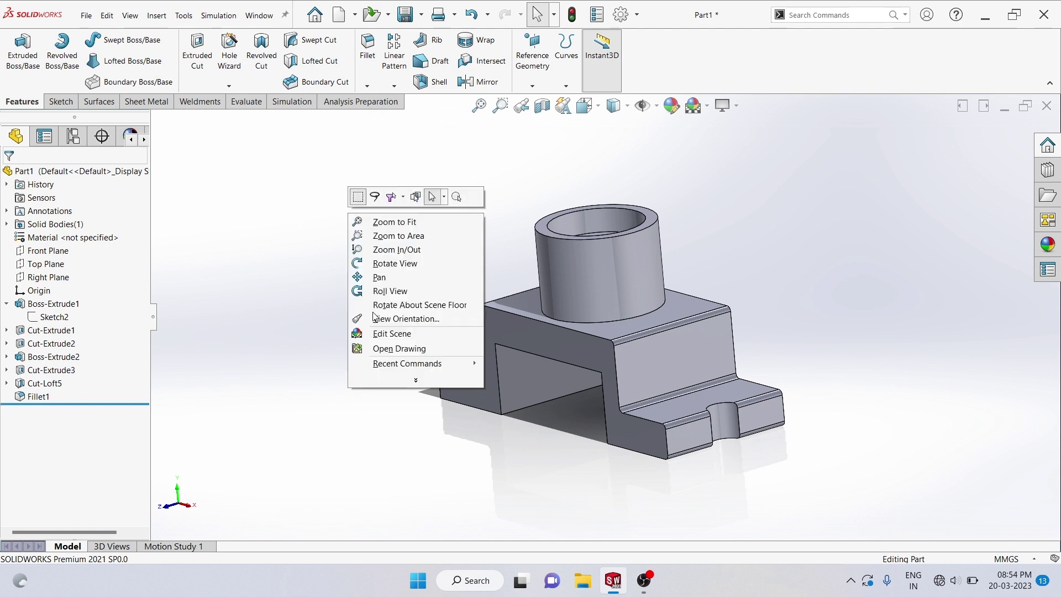
left_click(396, 263)
left_click(671, 328)
mouse_move(671, 329)
left_mouse_down()
mouse_move(603, 288)
mouse_move(718, 270)
left_mouse_up()
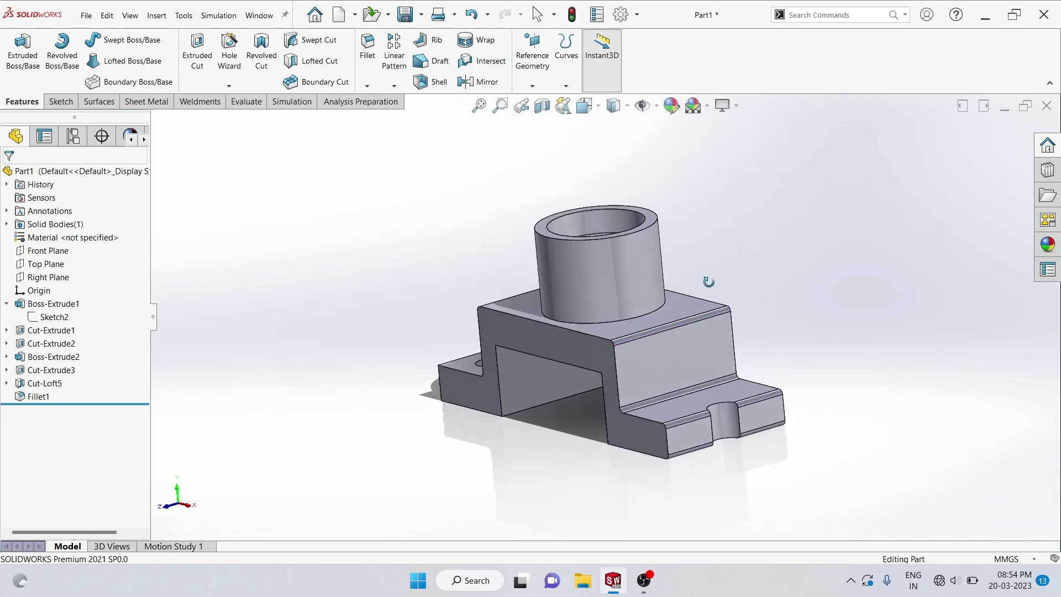
mouse_move(709, 283)
left_mouse_down()
mouse_move(814, 235)
mouse_move(845, 308)
mouse_move(831, 292)
mouse_move(708, 260)
mouse_move(677, 333)
mouse_move(715, 294)
mouse_move(641, 274)
left_mouse_up()
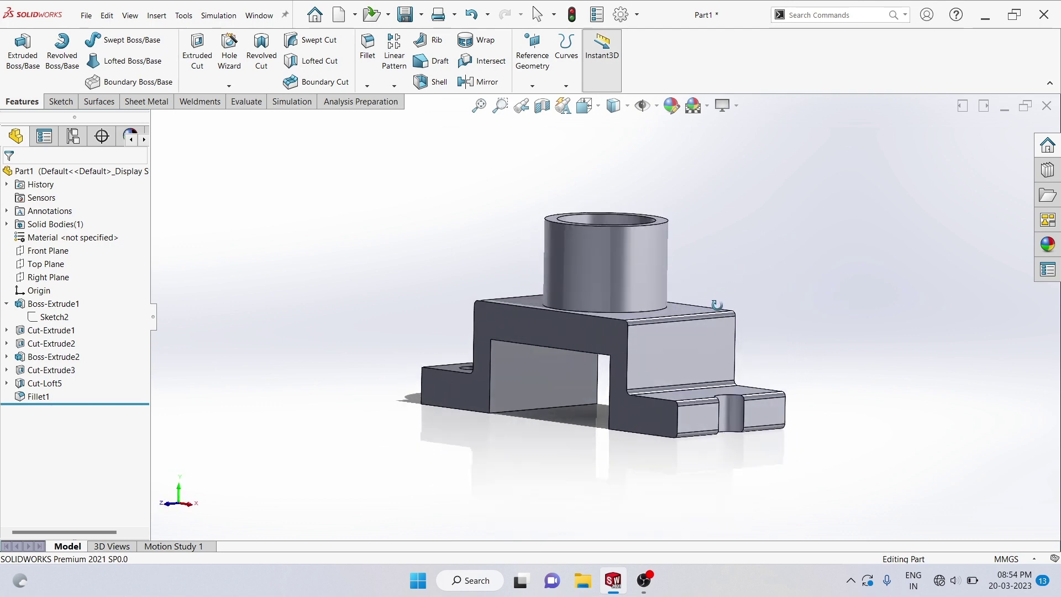
left_click(597, 107)
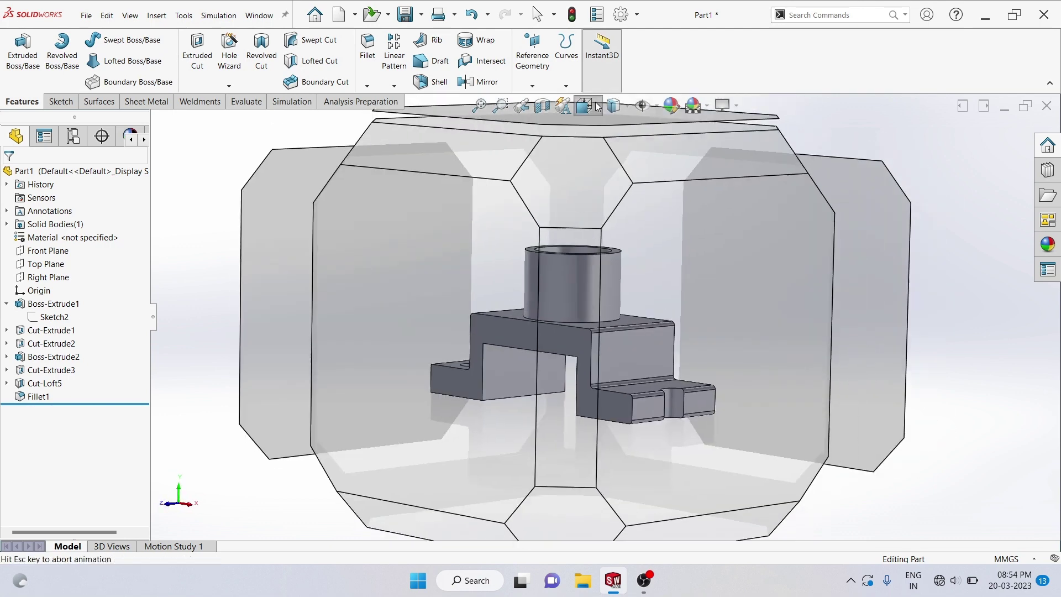
left_click(674, 152)
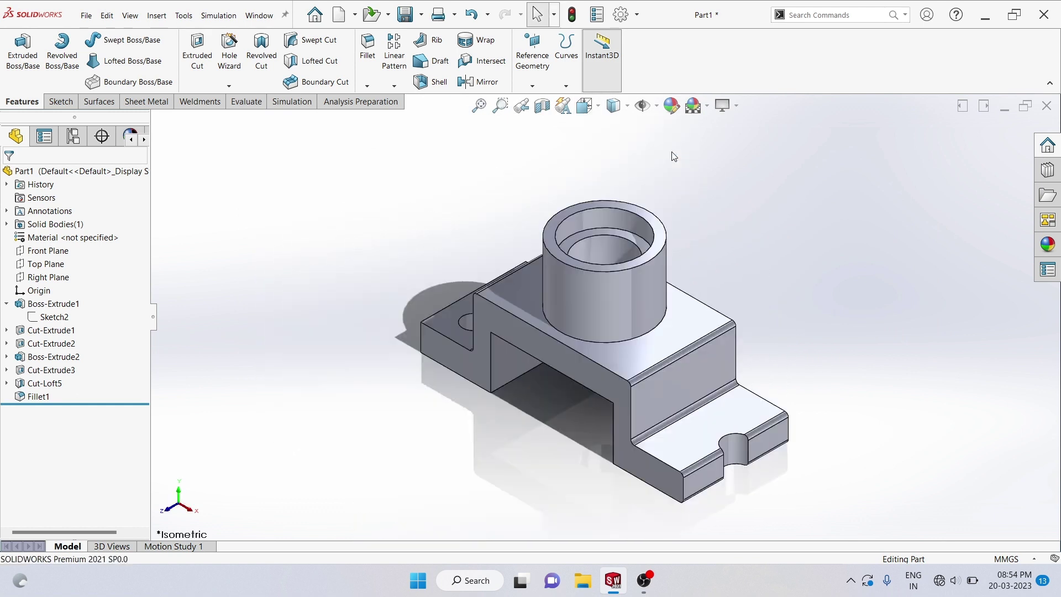